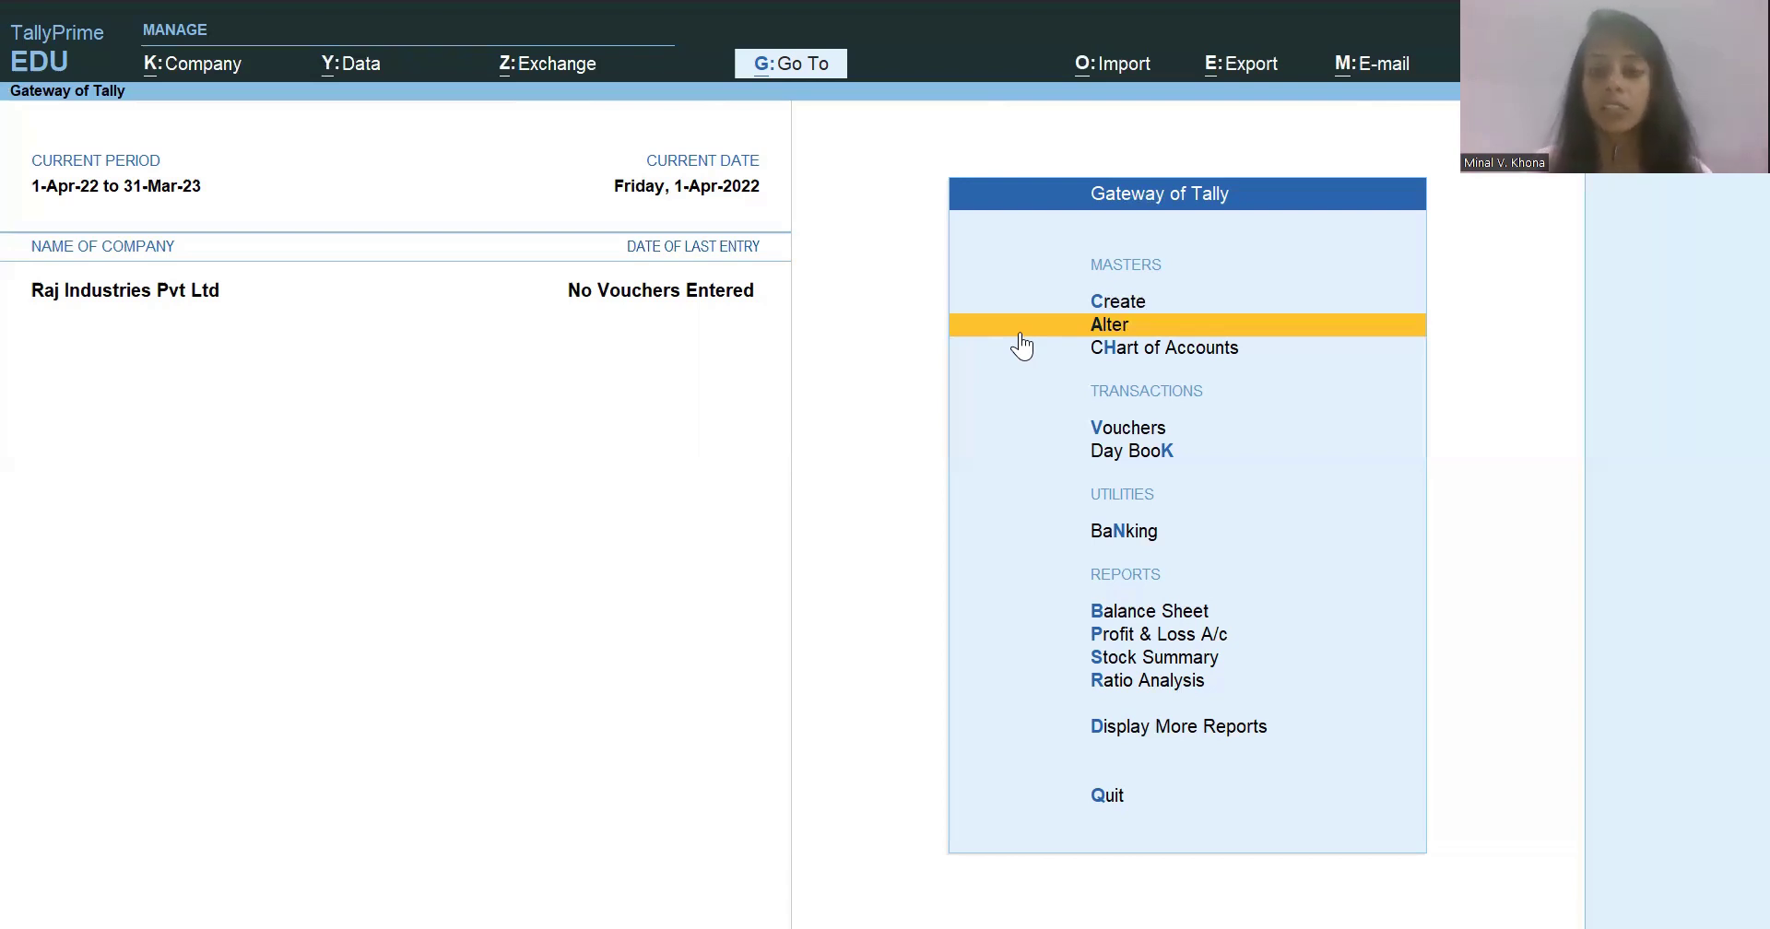
- Examine the full list of account groups available for alteration, and return to the Gateway of Tally
left_click(1021, 335)
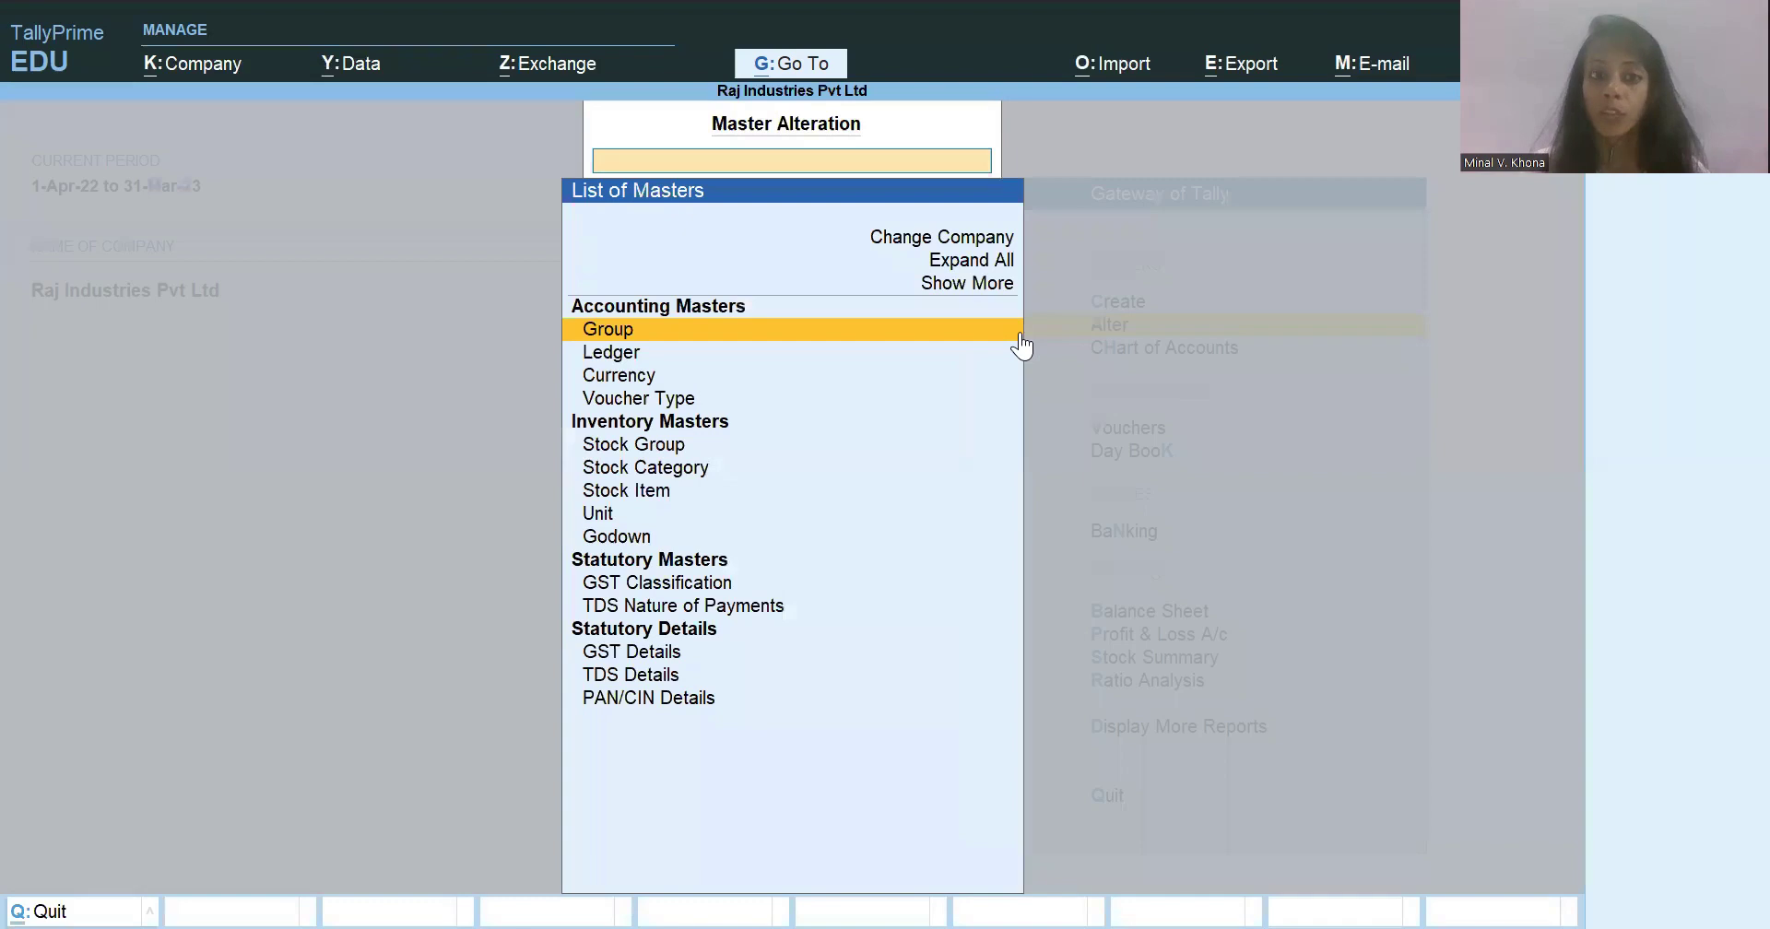
left_click(1020, 335)
key("Down")
key("Down")
key("Down")
key("Down")
key("Down")
key("Down")
key("Down")
key("Down")
key("Down")
key("Down")
key("Down")
key("Down")
key("Down")
key("Down")
key("Down")
key("Down")
key("Down")
key("Down")
key("Down")
key("Down")
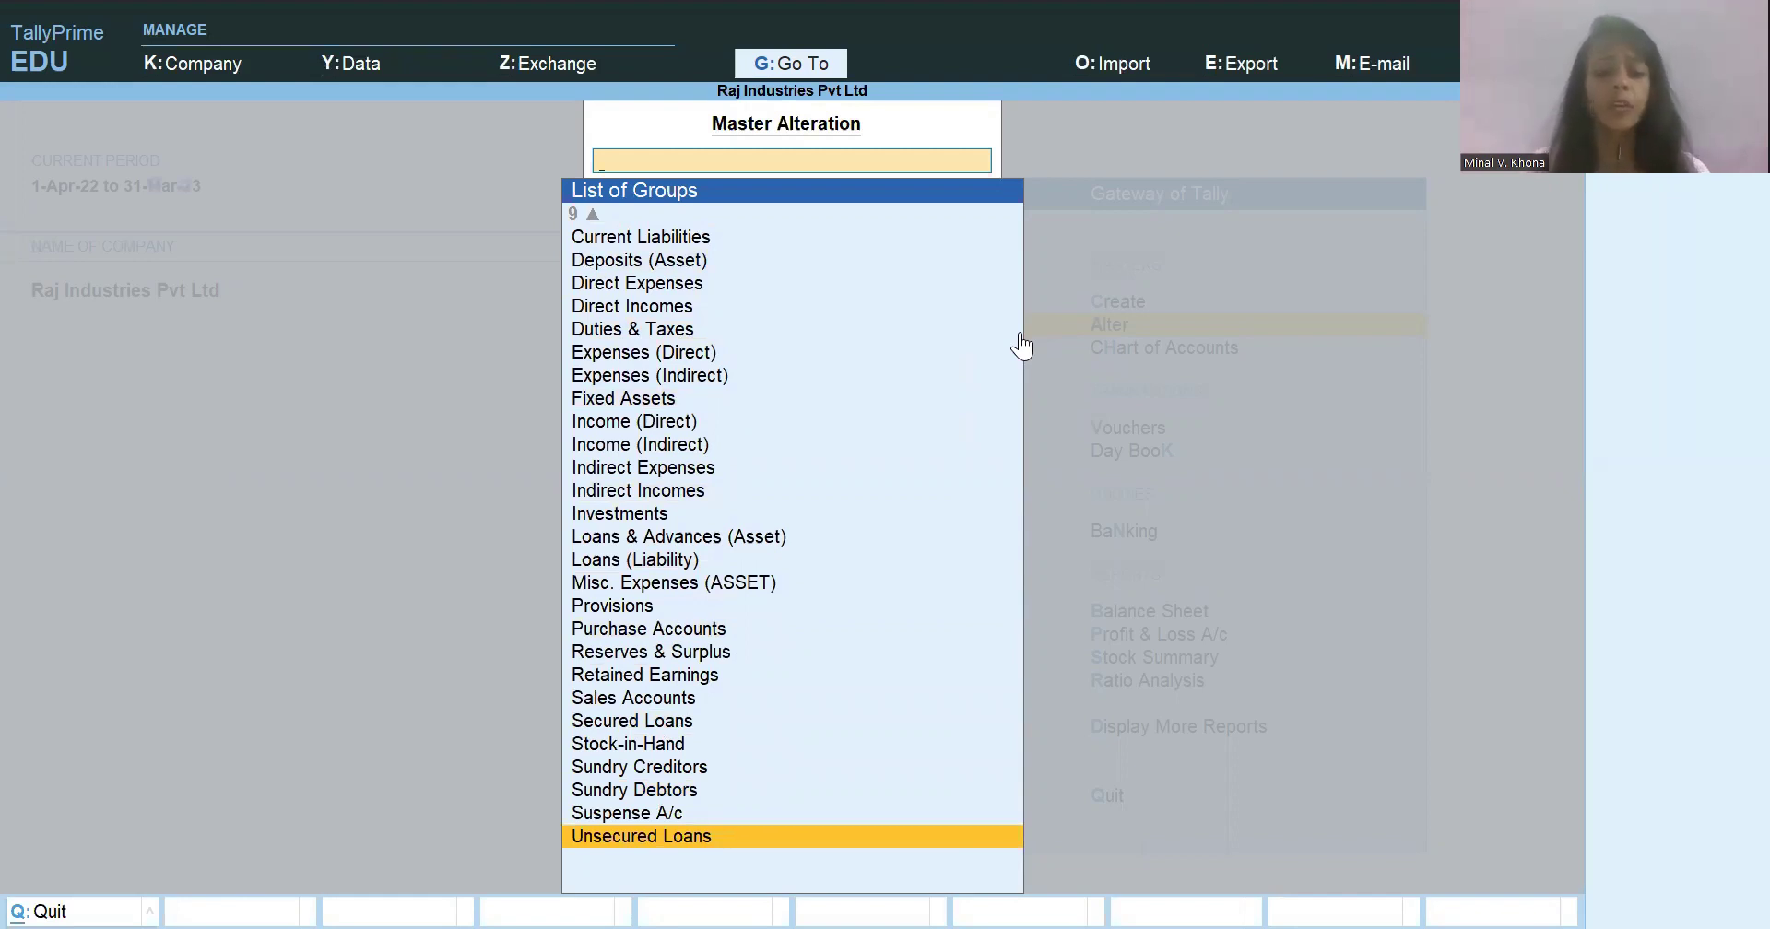
key("Up")
key("Up")
key("Up")
key("Up")
key("Up")
key("Up")
key("Up")
key("Up")
key("Up")
key("Up")
key("Up")
key("Up")
key("Up")
key("Up")
key("Up")
key("Up")
key("Up")
key("Up")
key("Up")
key("Up")
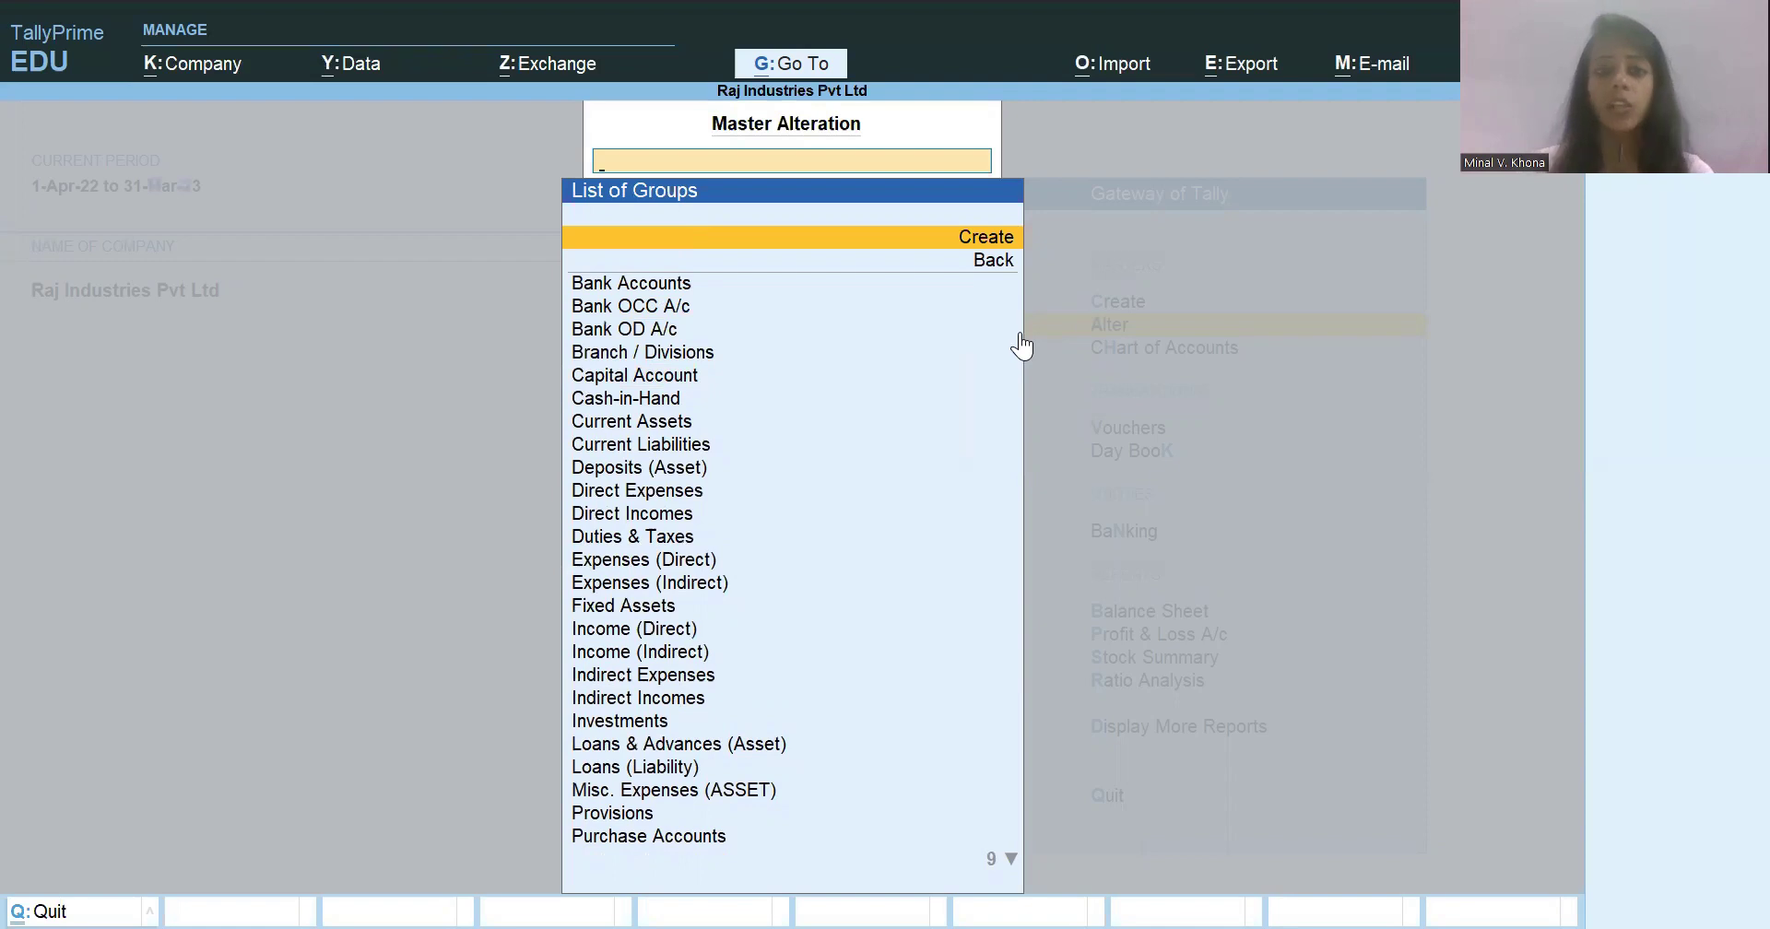
key("Escape")
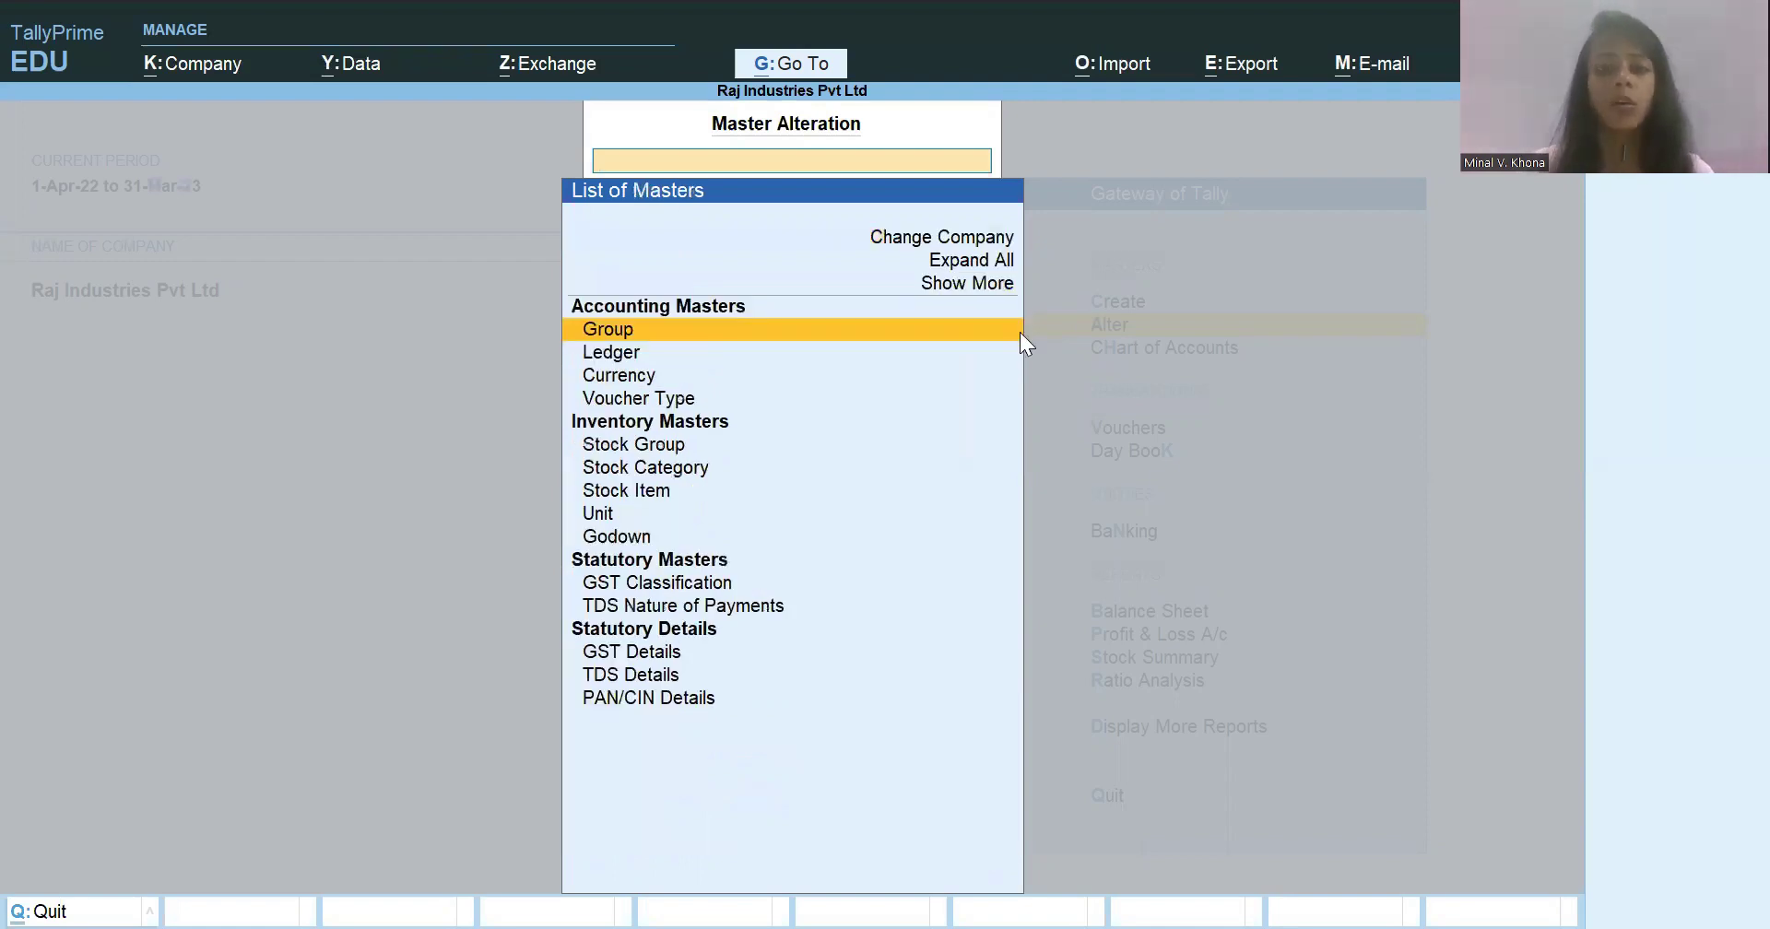
key("Escape")
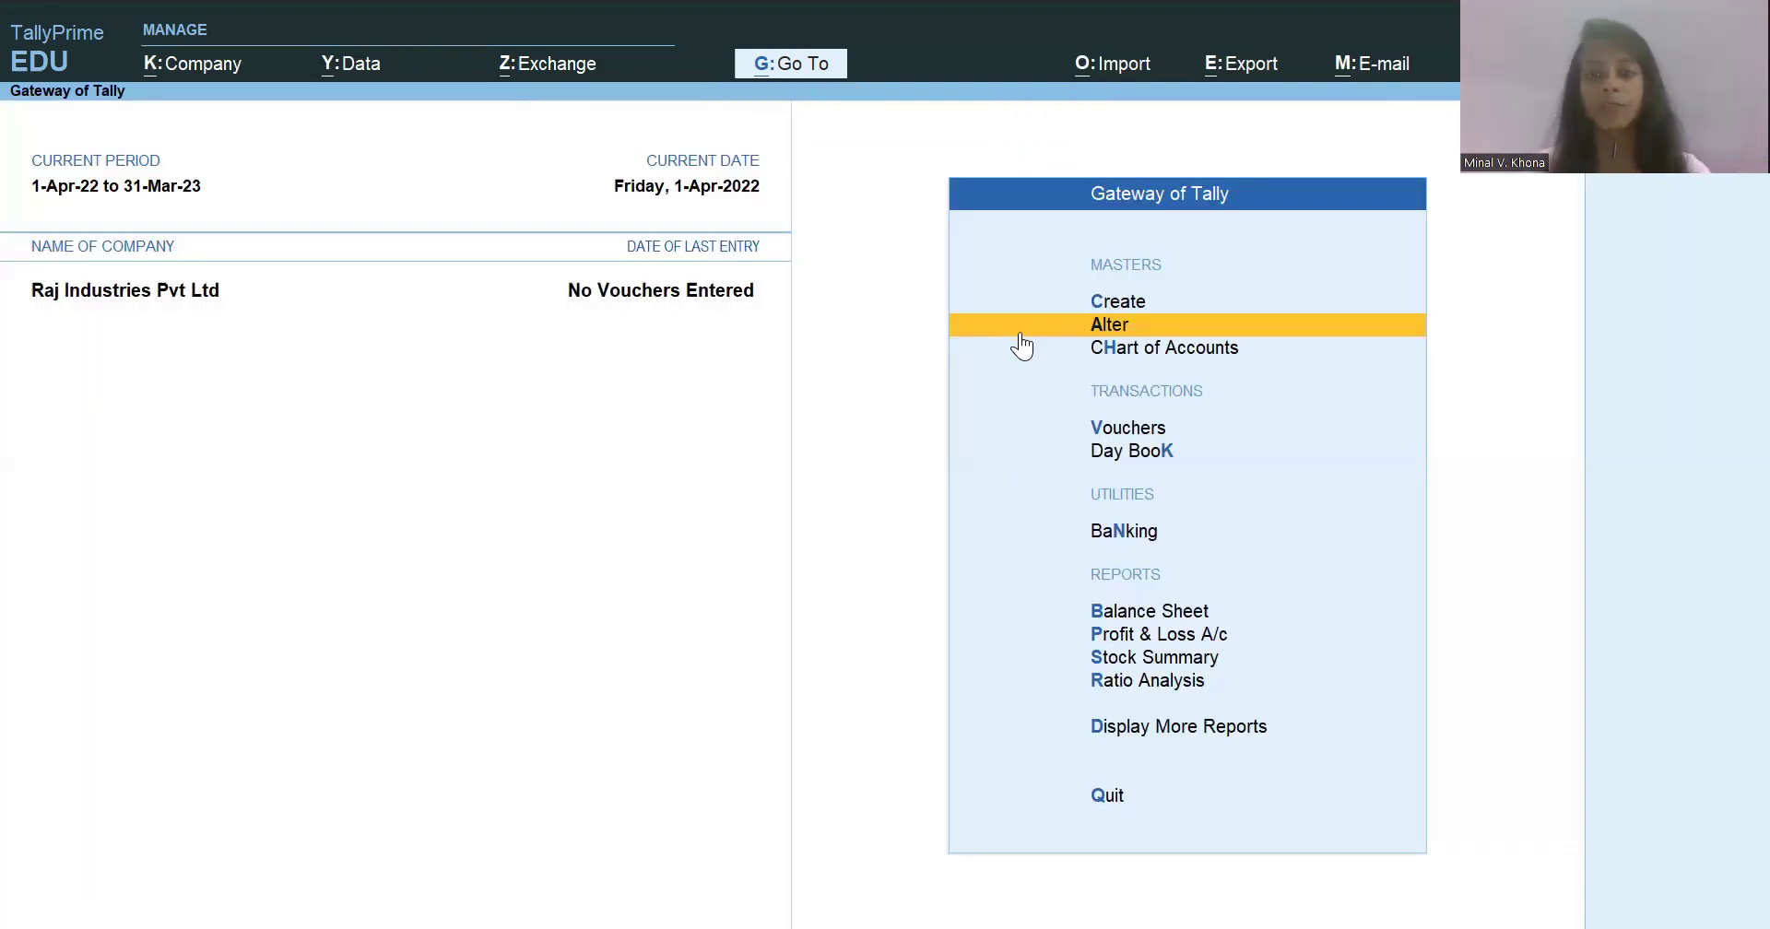
- View the blank group creation form, and return to the Gateway of Tally without creating a group
key("Up")
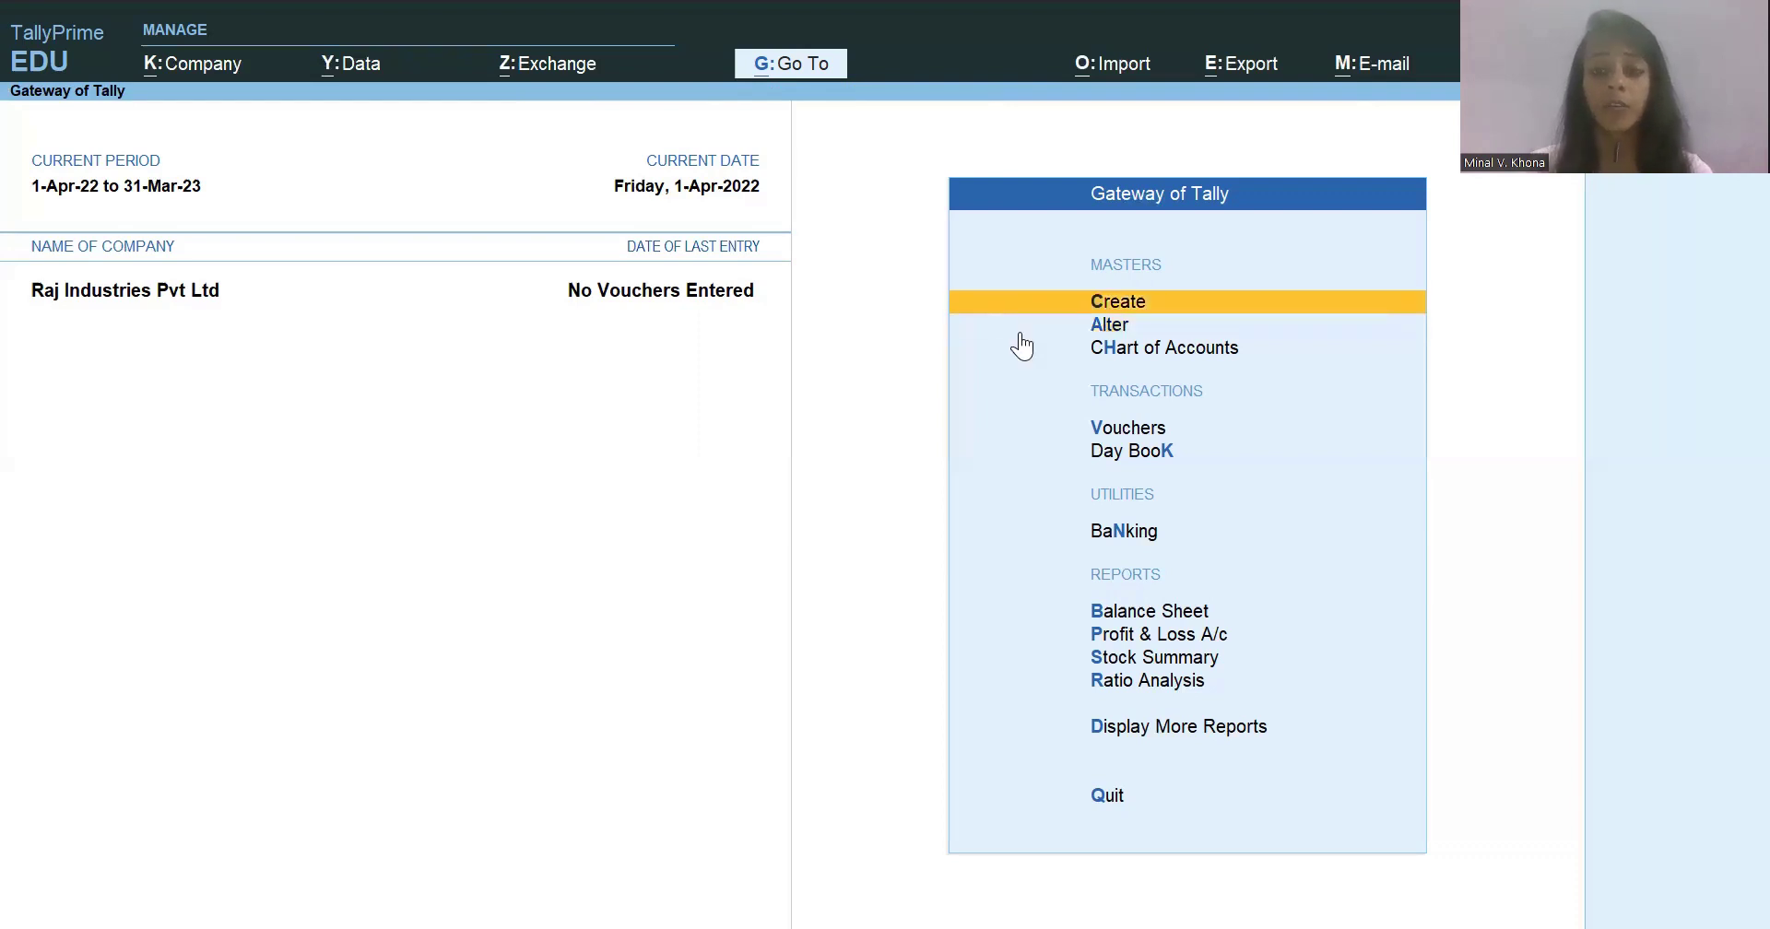
key("Return")
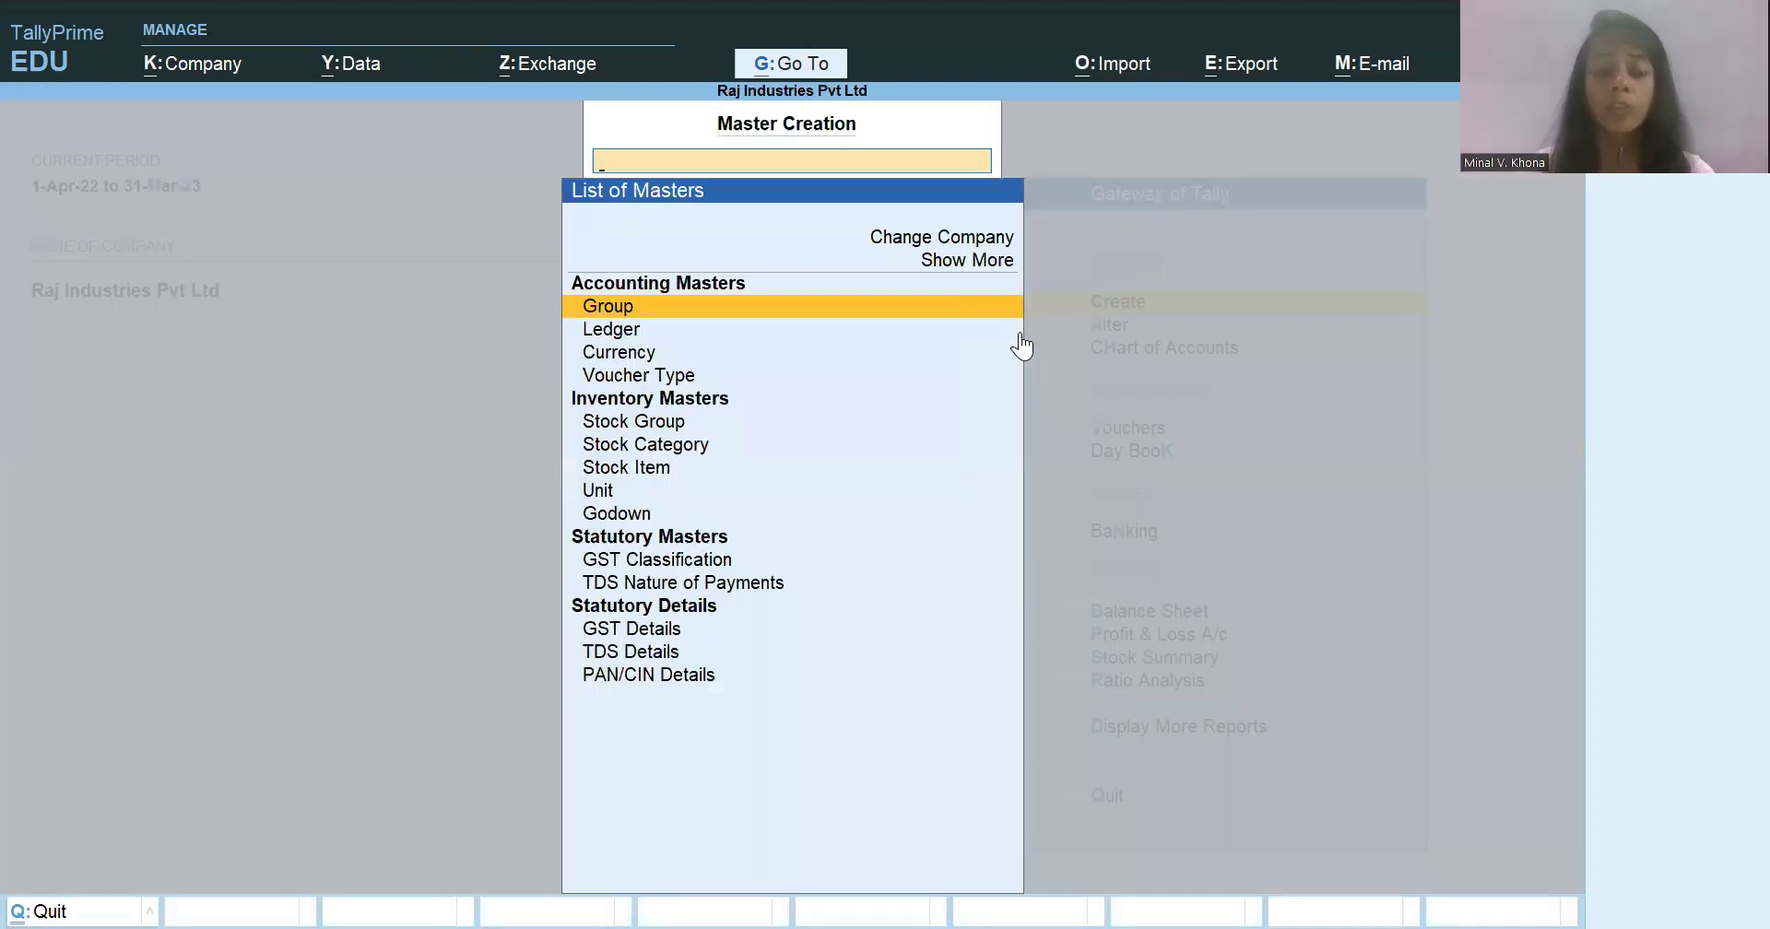
key("Return")
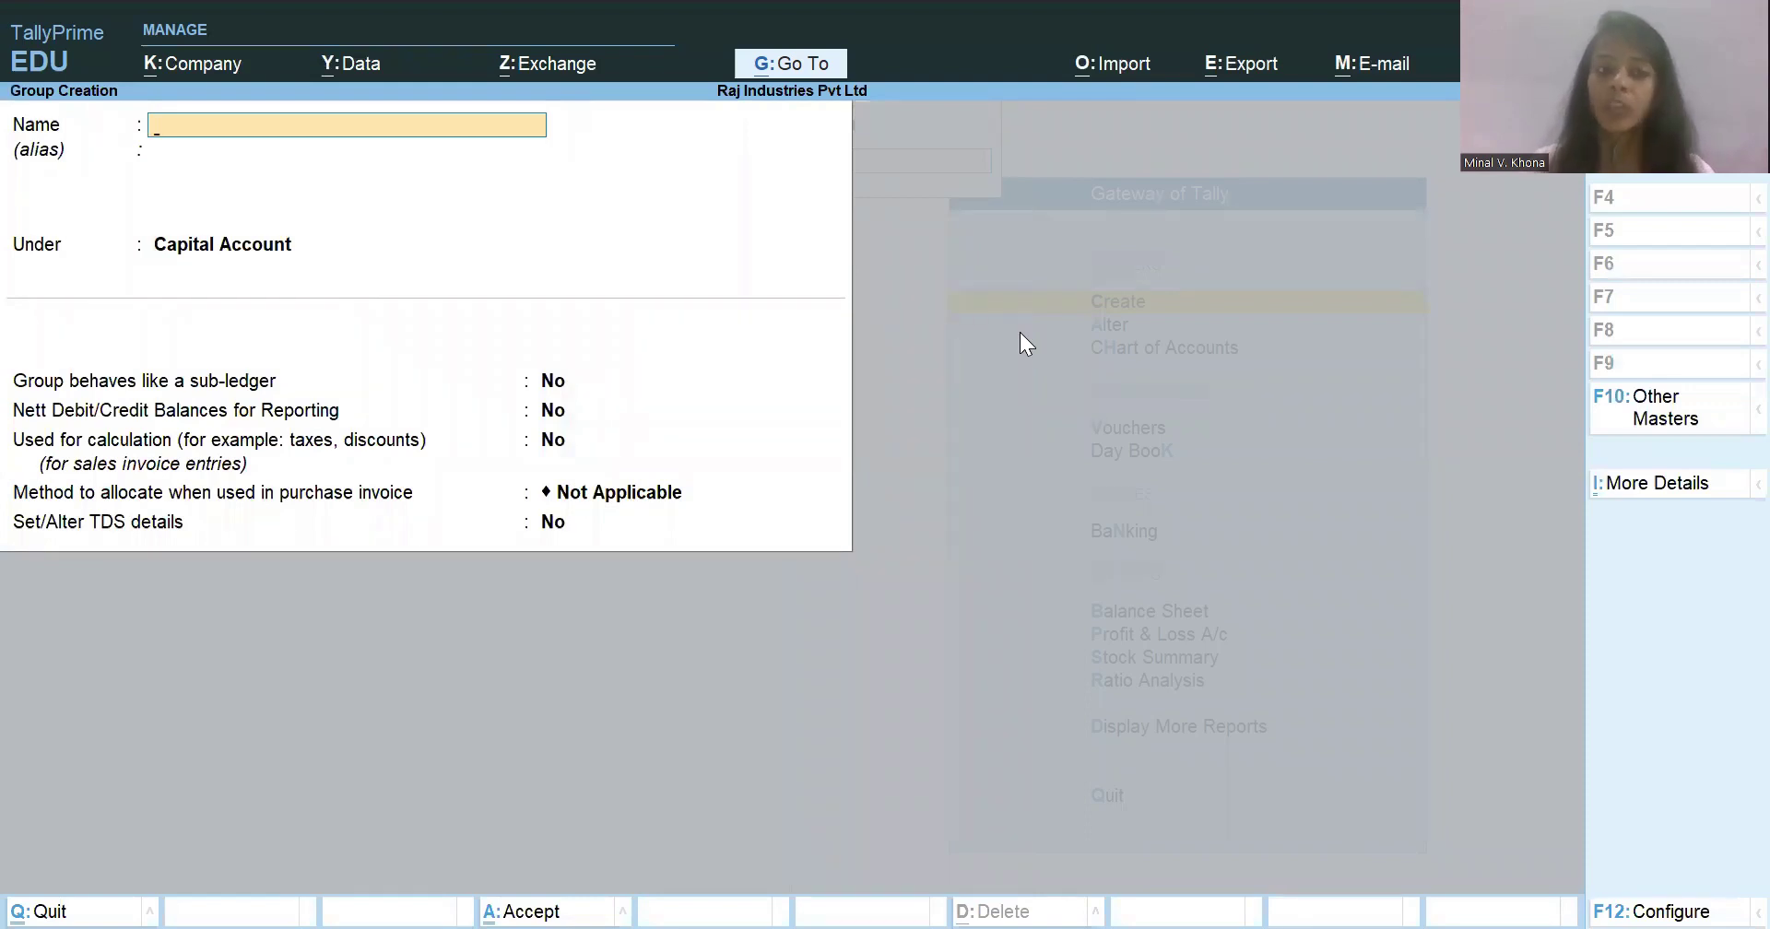
key("Escape")
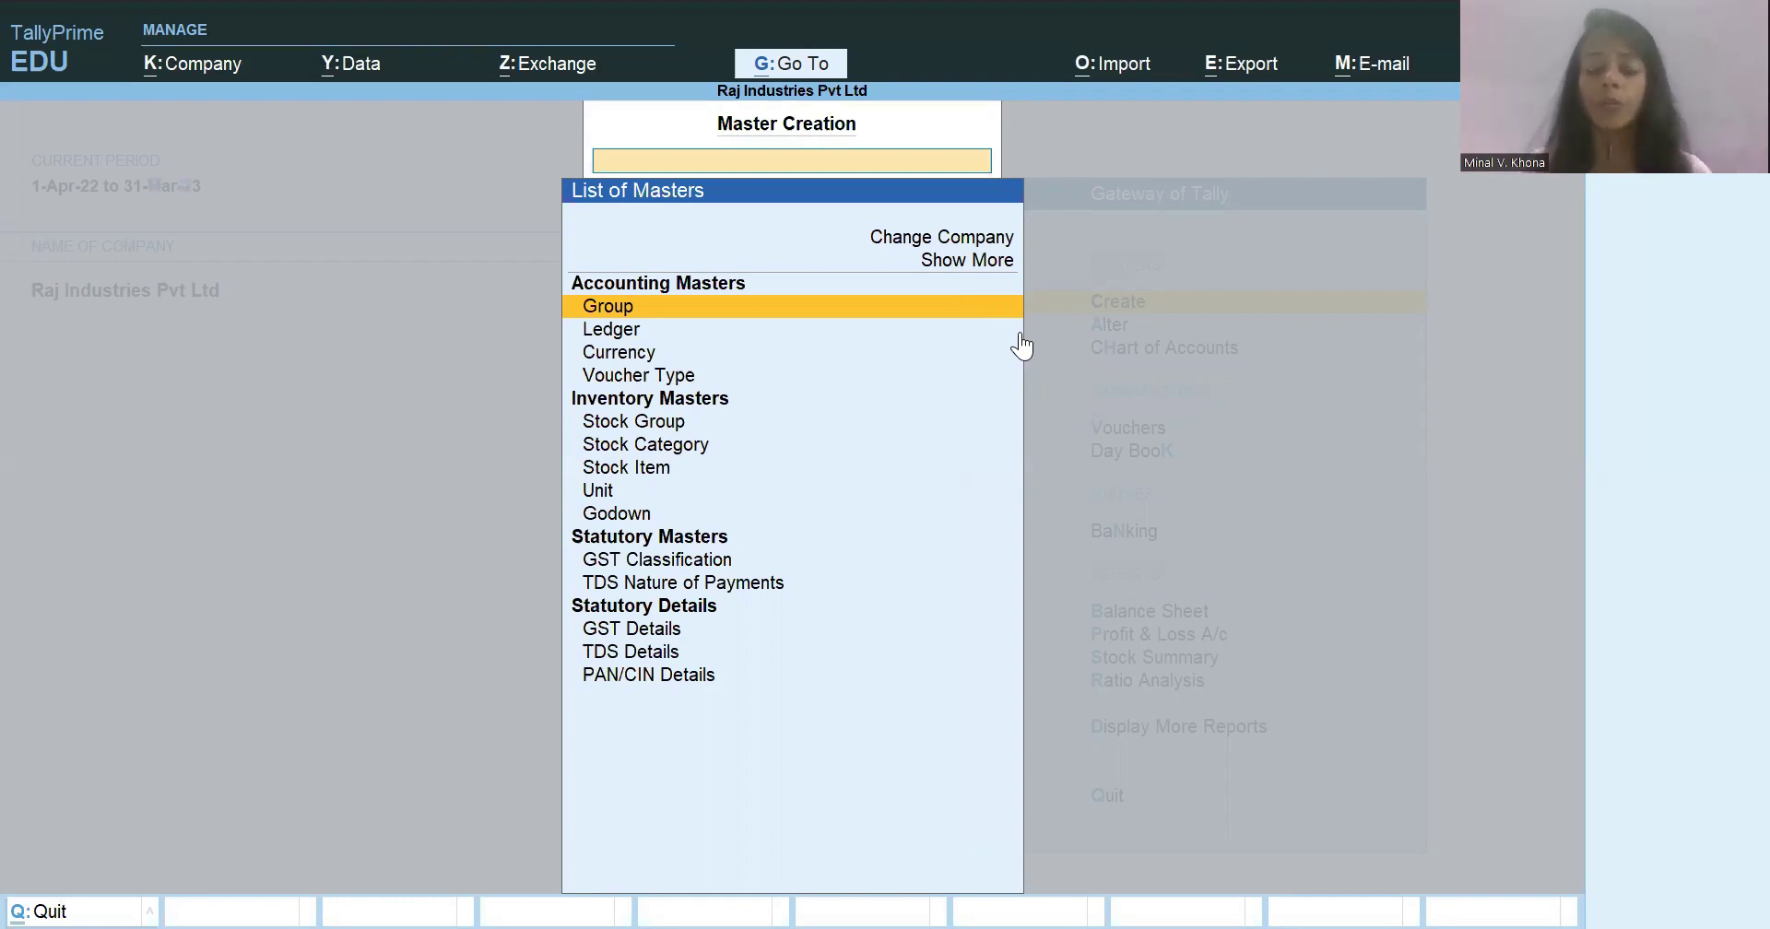
key("Escape")
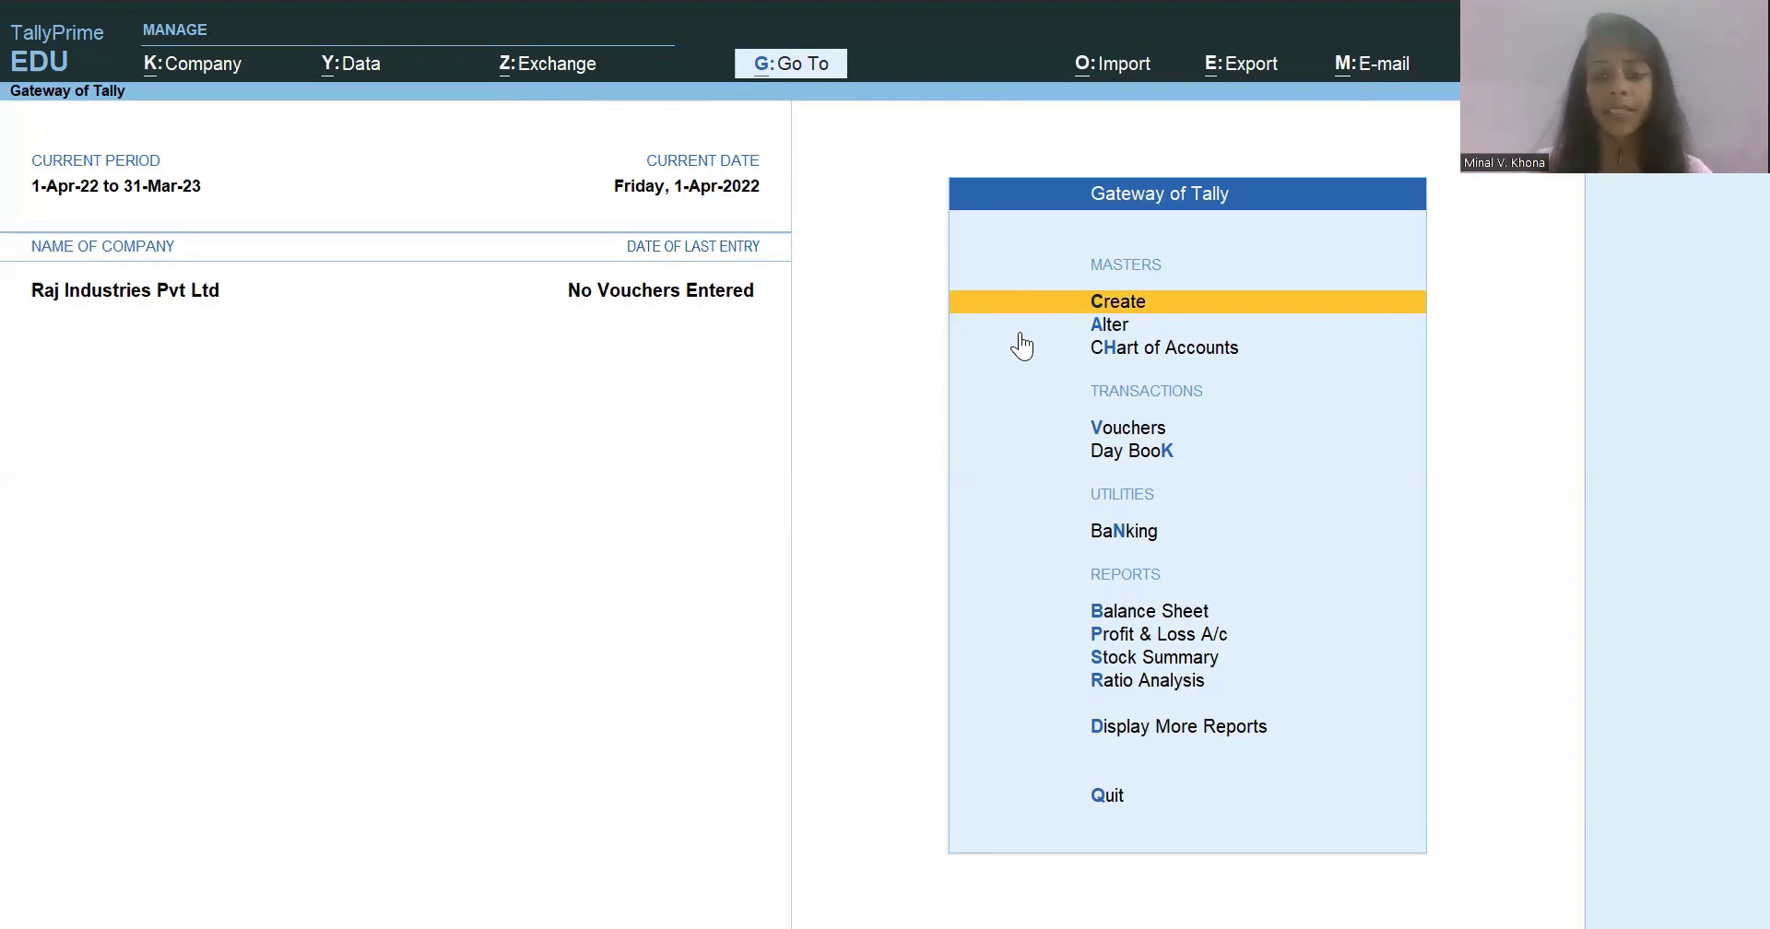
left_click(1020, 337)
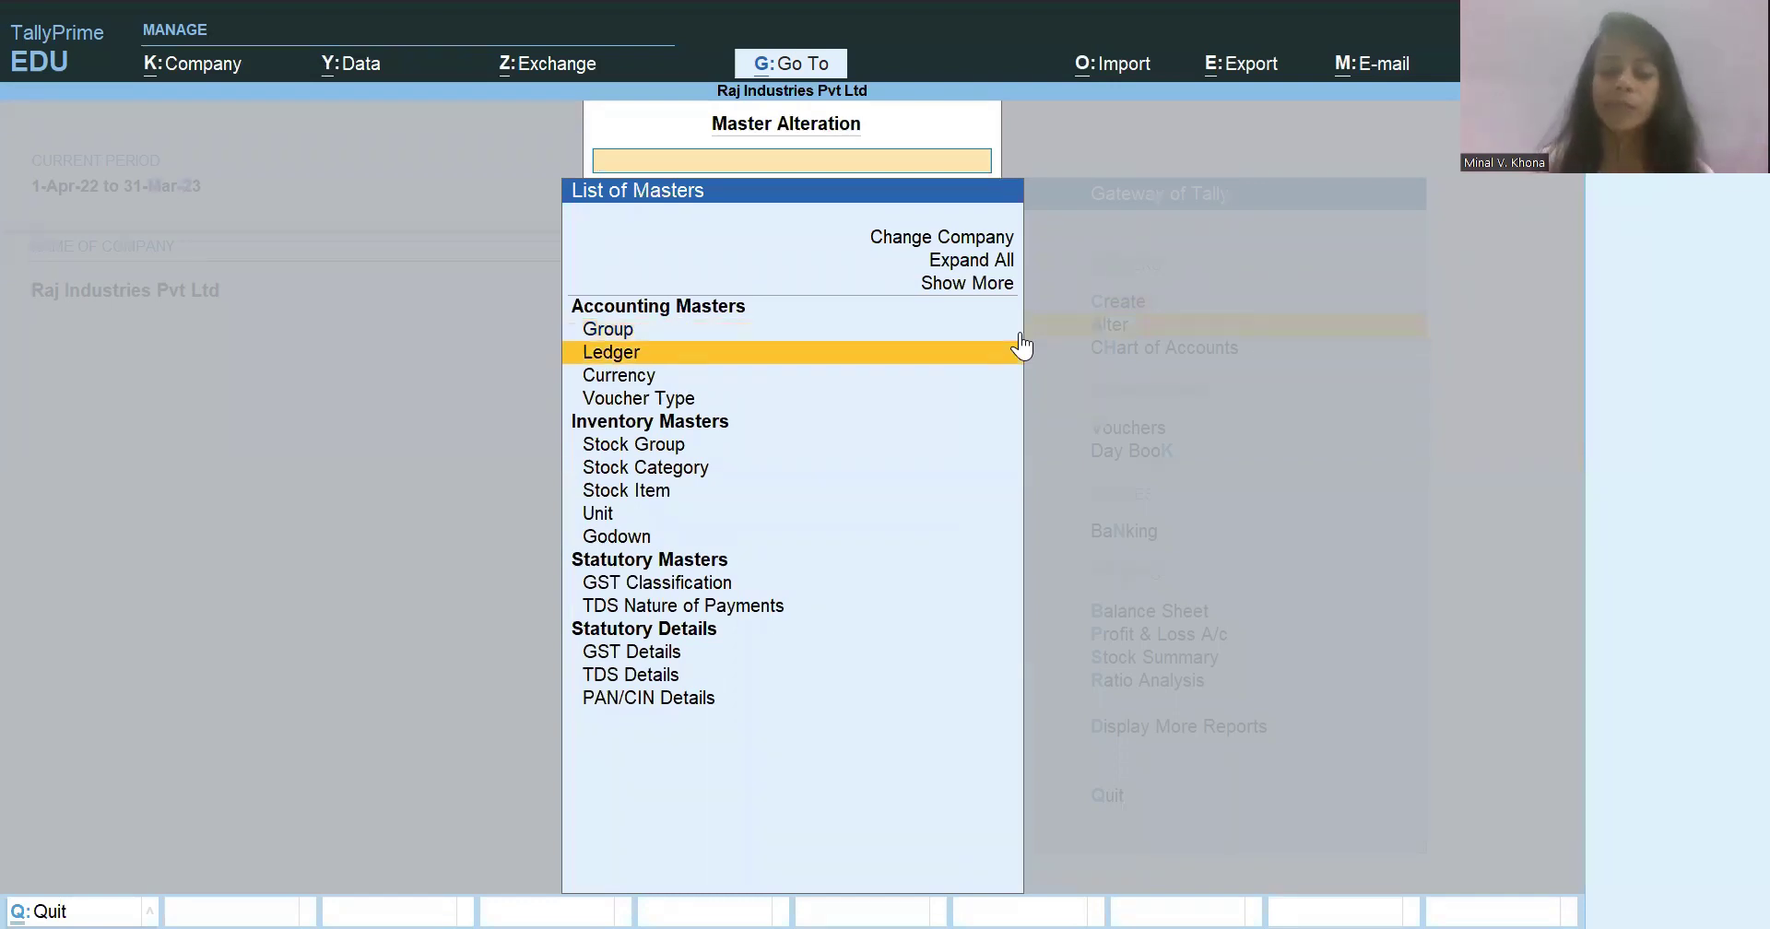
left_click(1020, 346)
key("Escape")
key("Escape")
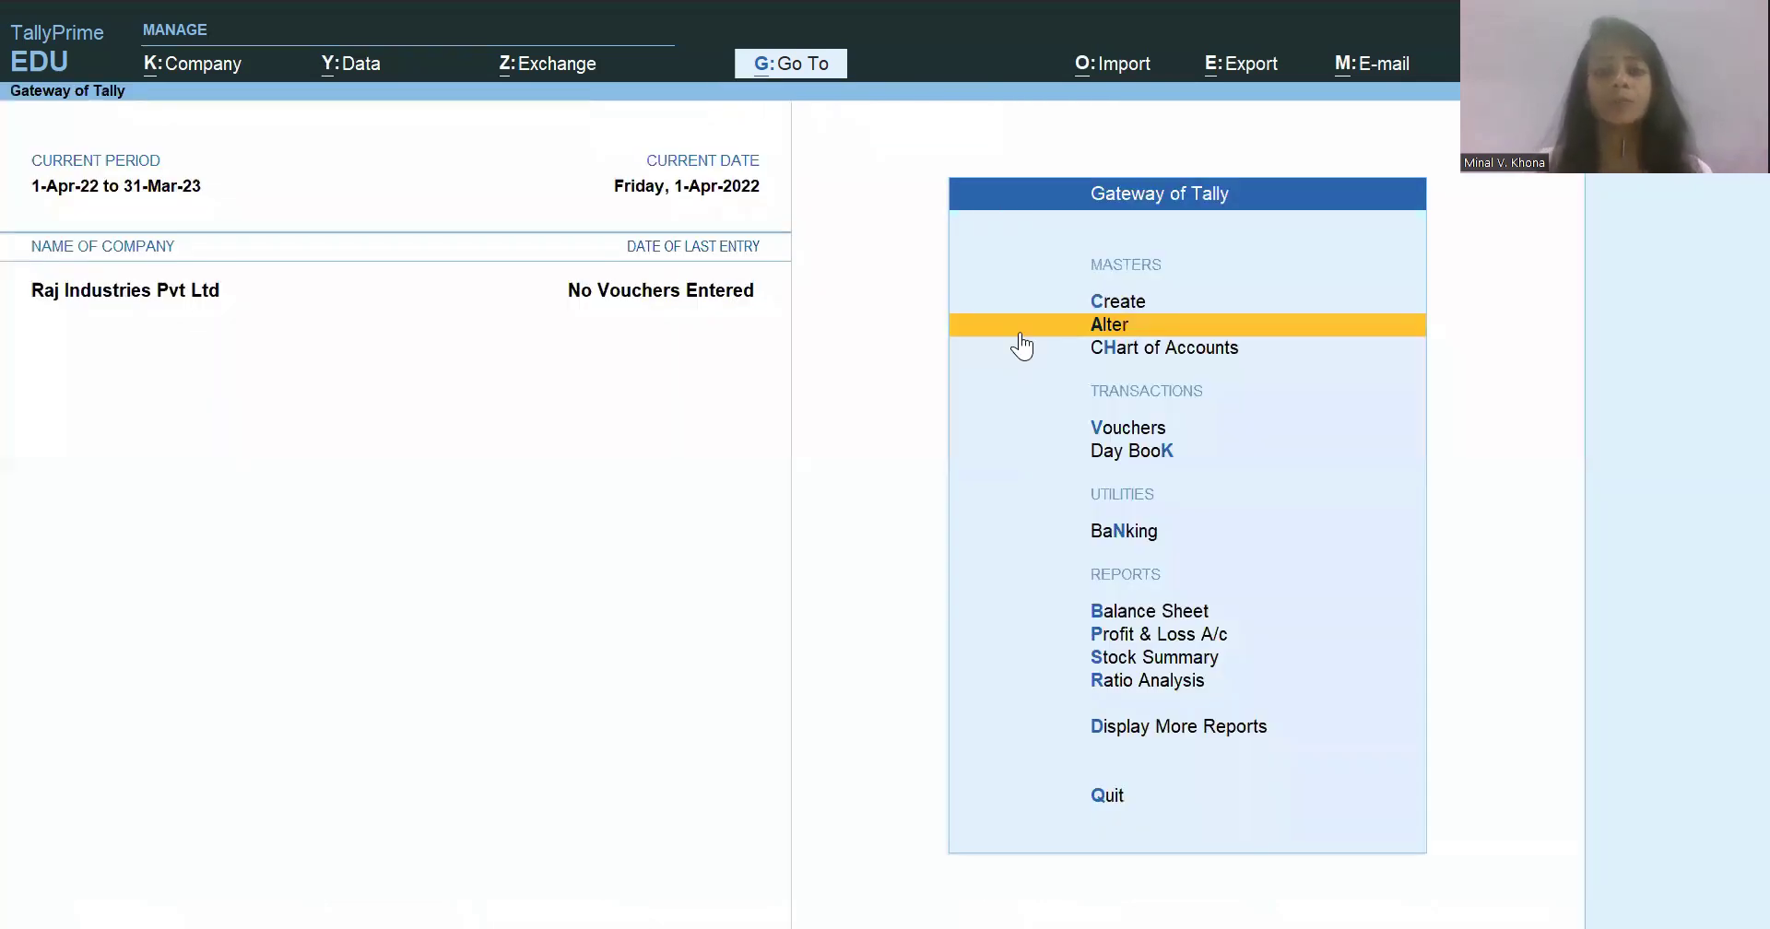
- Search the alterable groups for Purchase Accounts, Sales Accounts and Duties & Taxes, and leave master alteration
left_click(1021, 345)
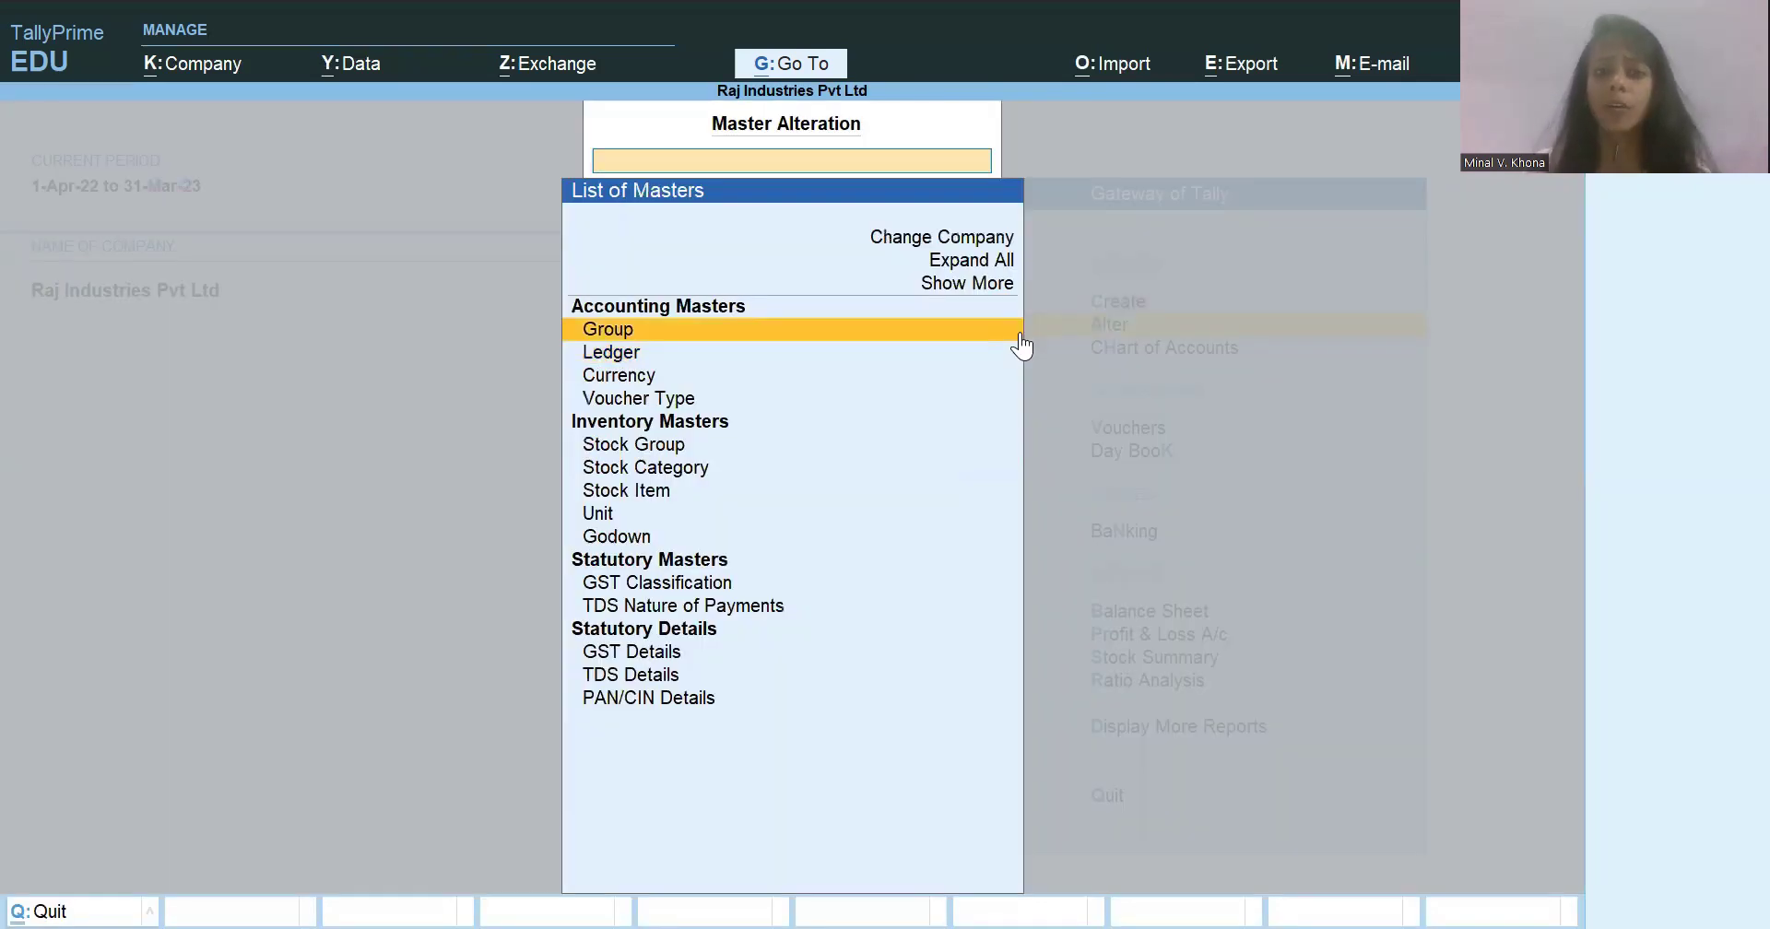
left_click(1020, 338)
type("Pu")
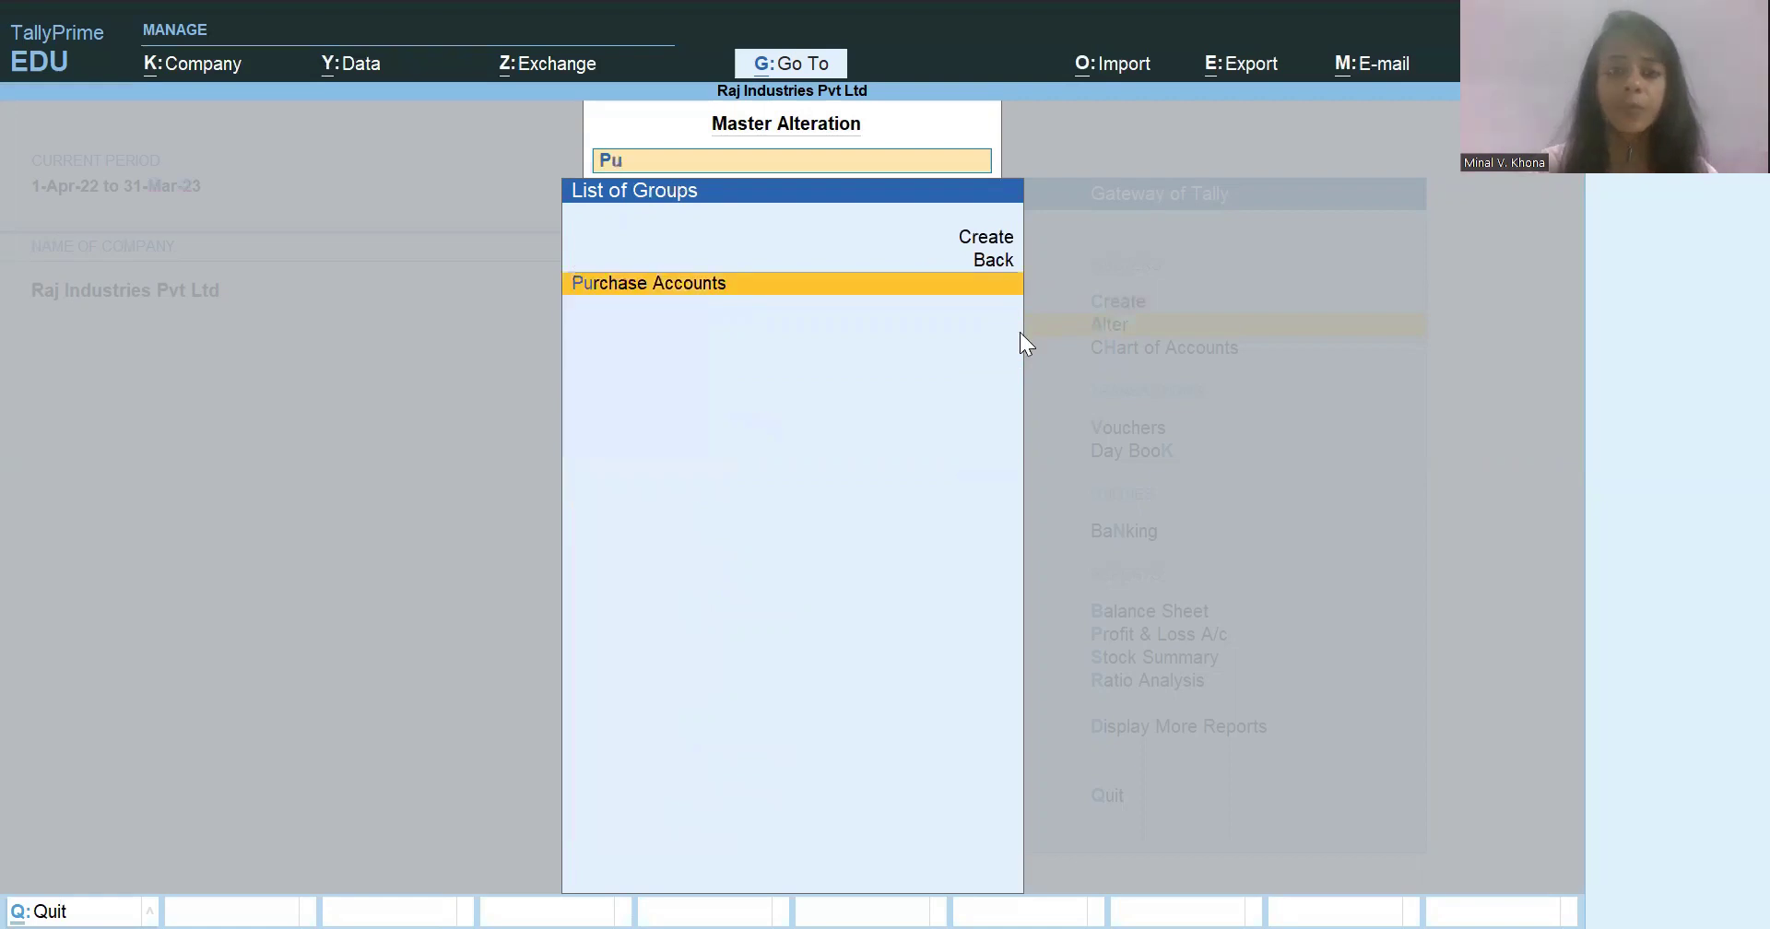
key("BackSpace")
key("BackSpace")
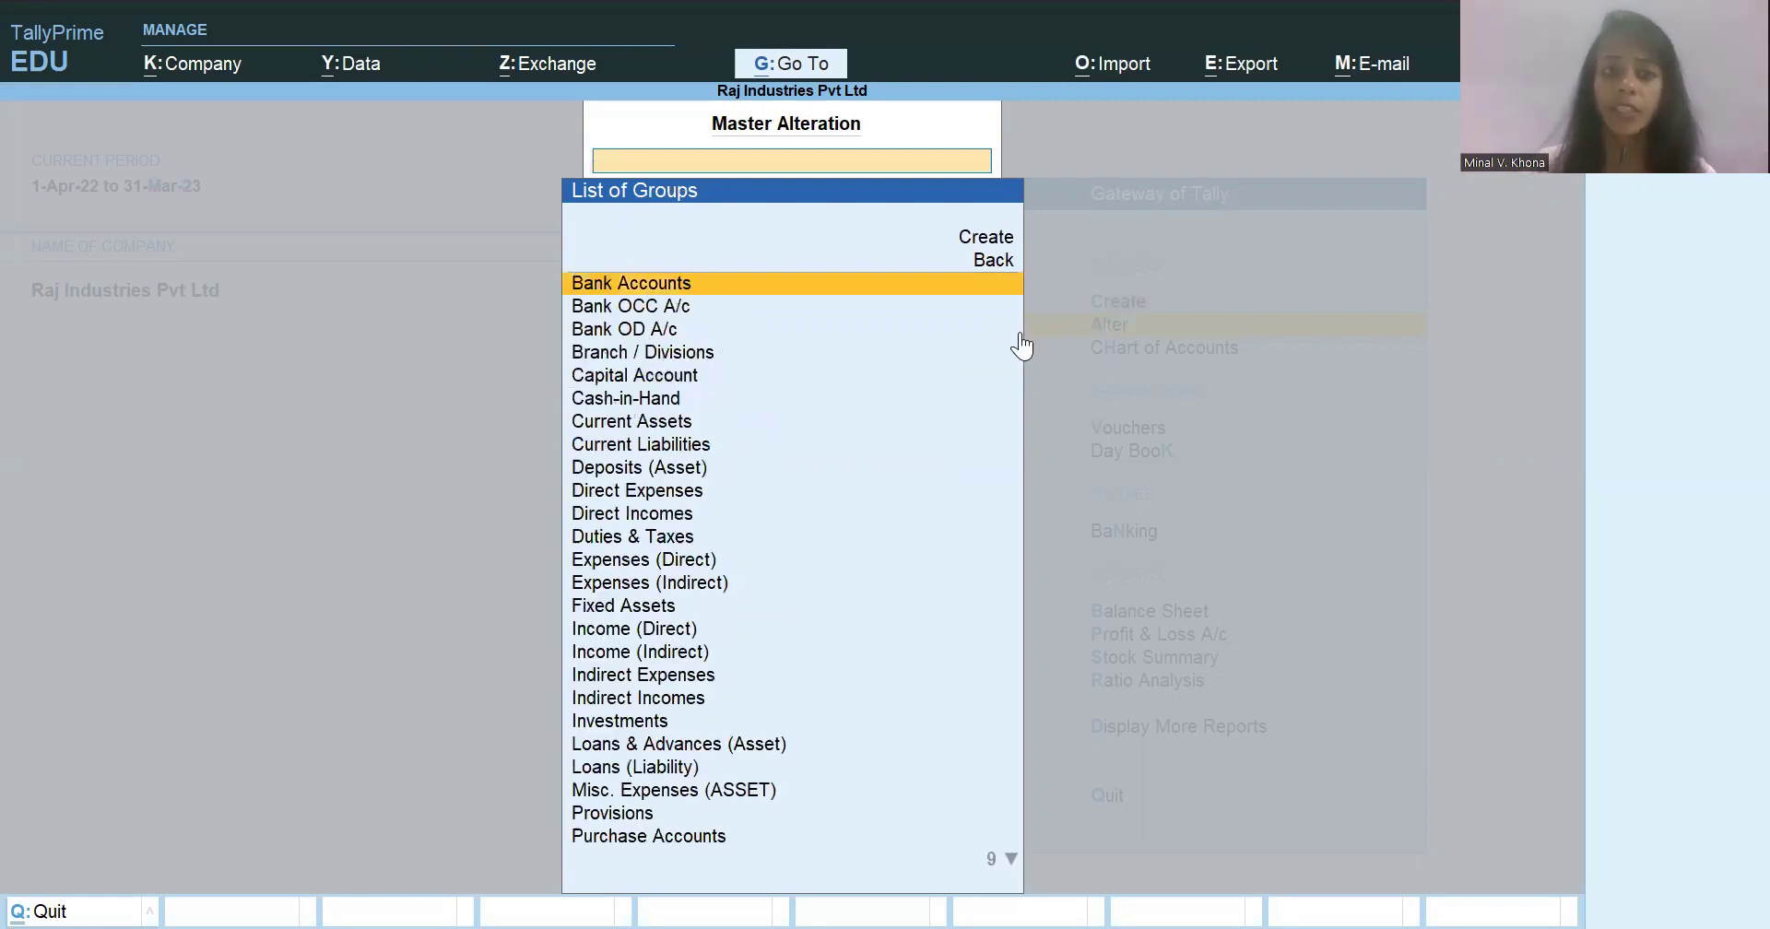
type("Sal")
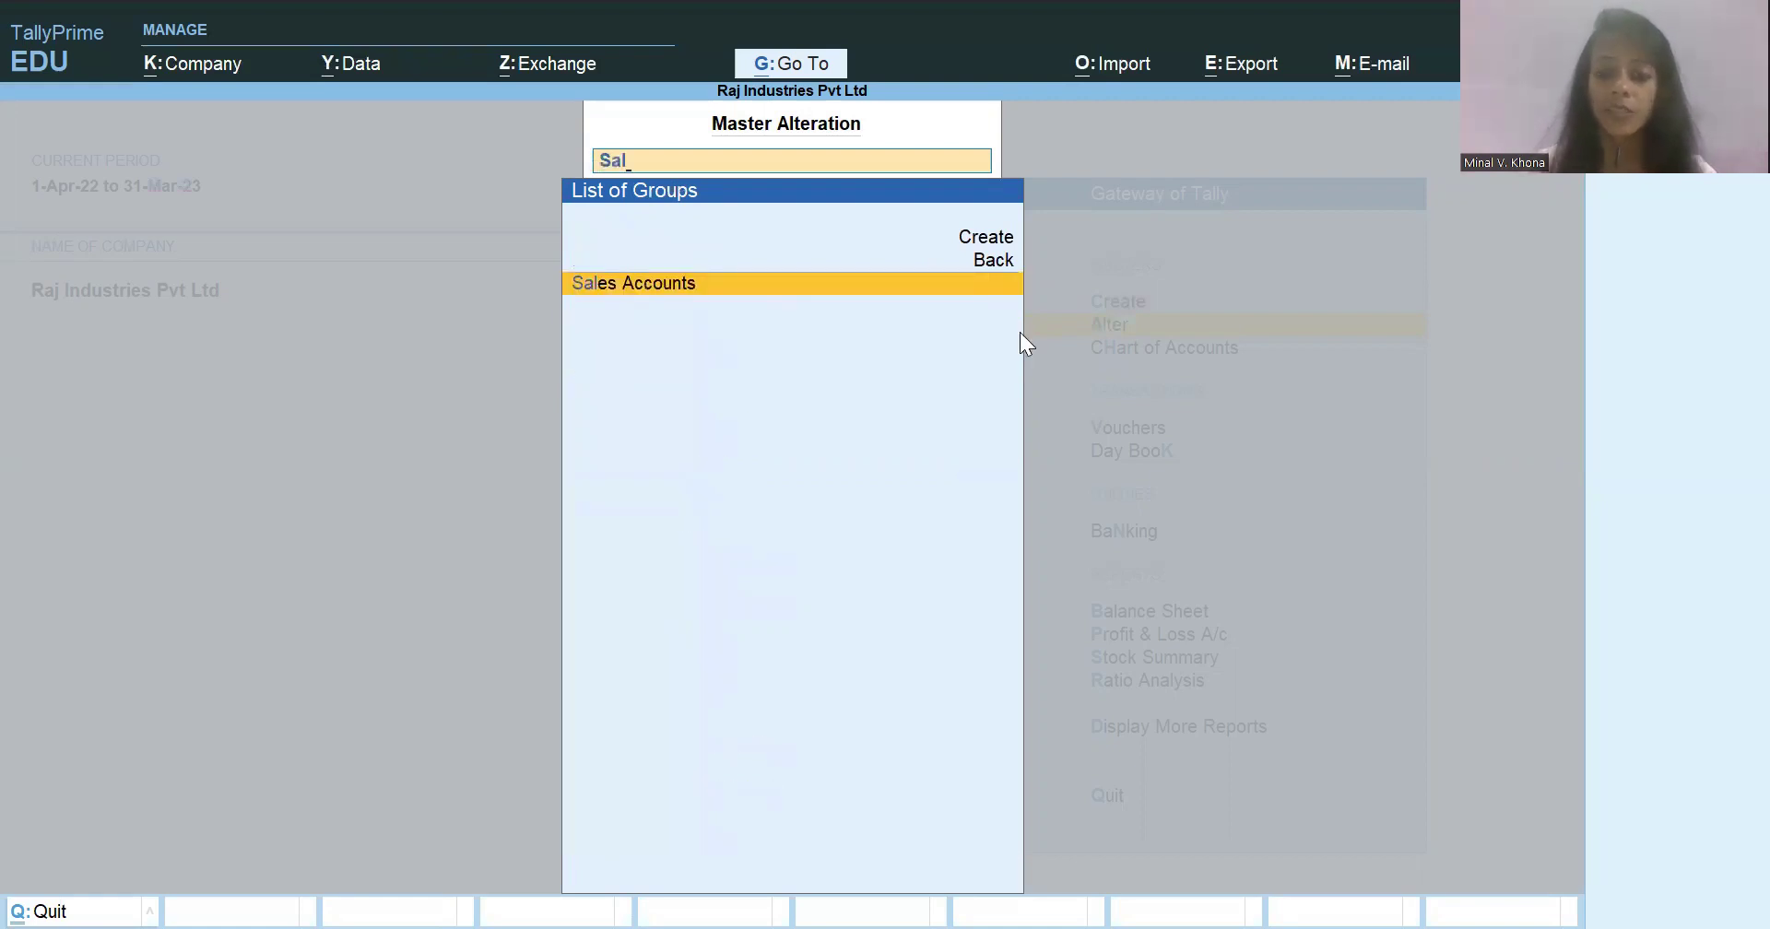
key("BackSpace")
key("BackSpace")
key("BackSpace")
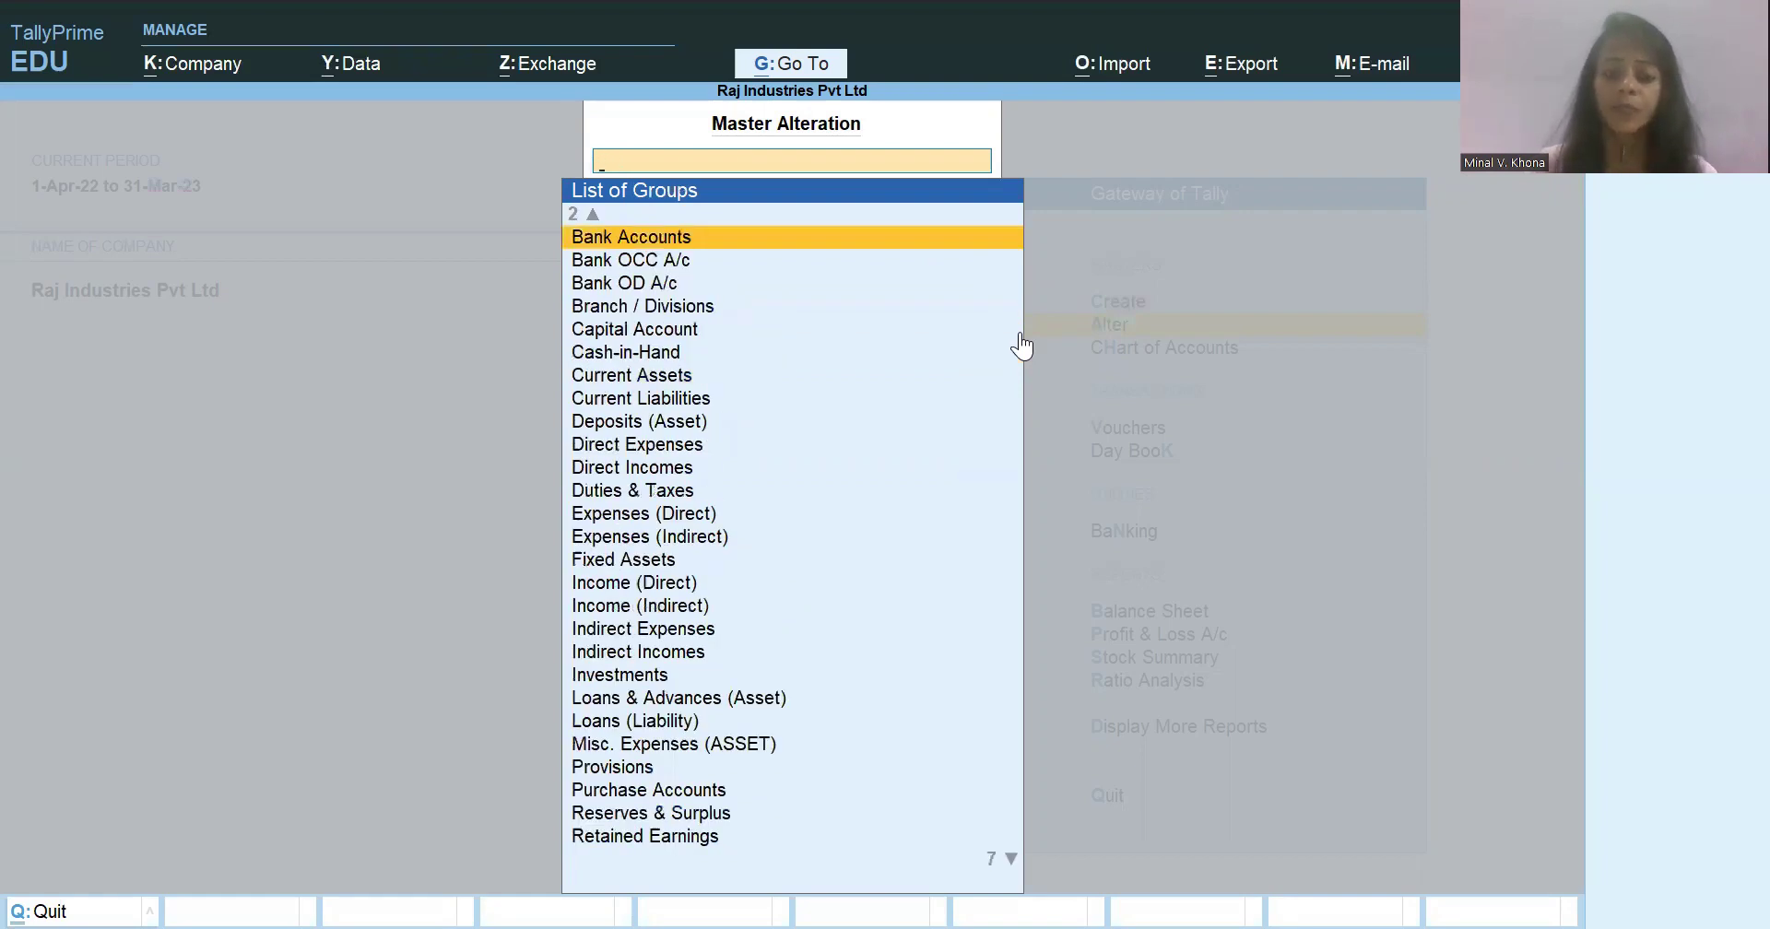
type("Ta")
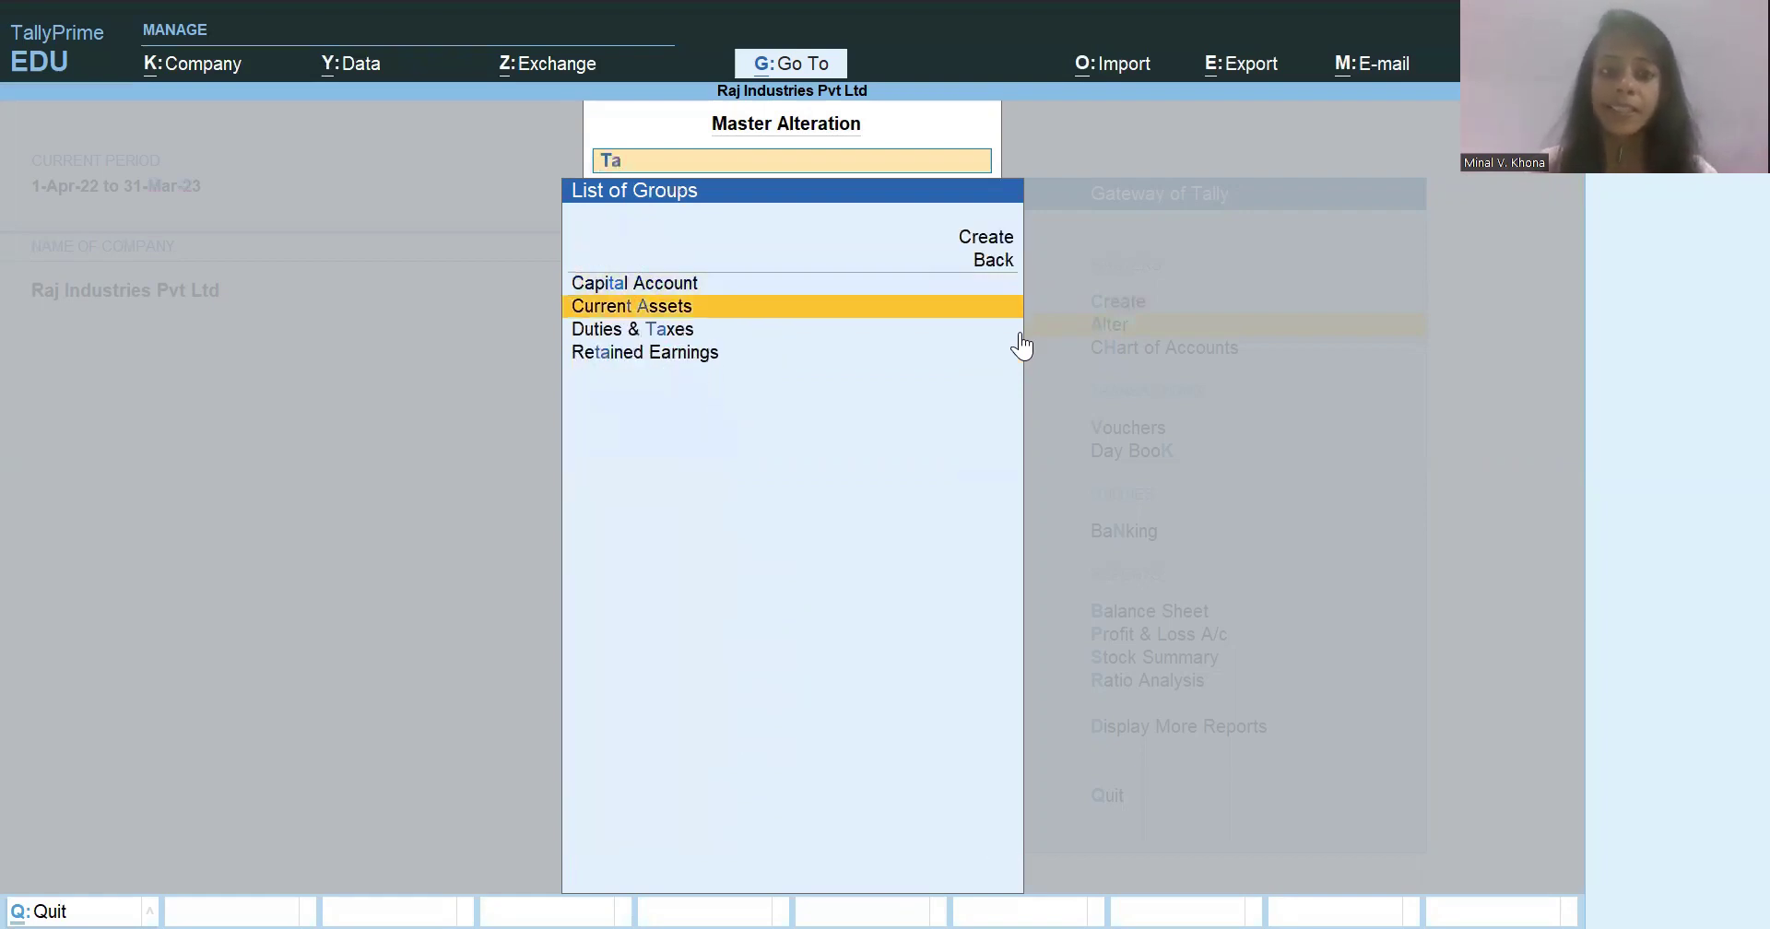
key("Down")
key("Down")
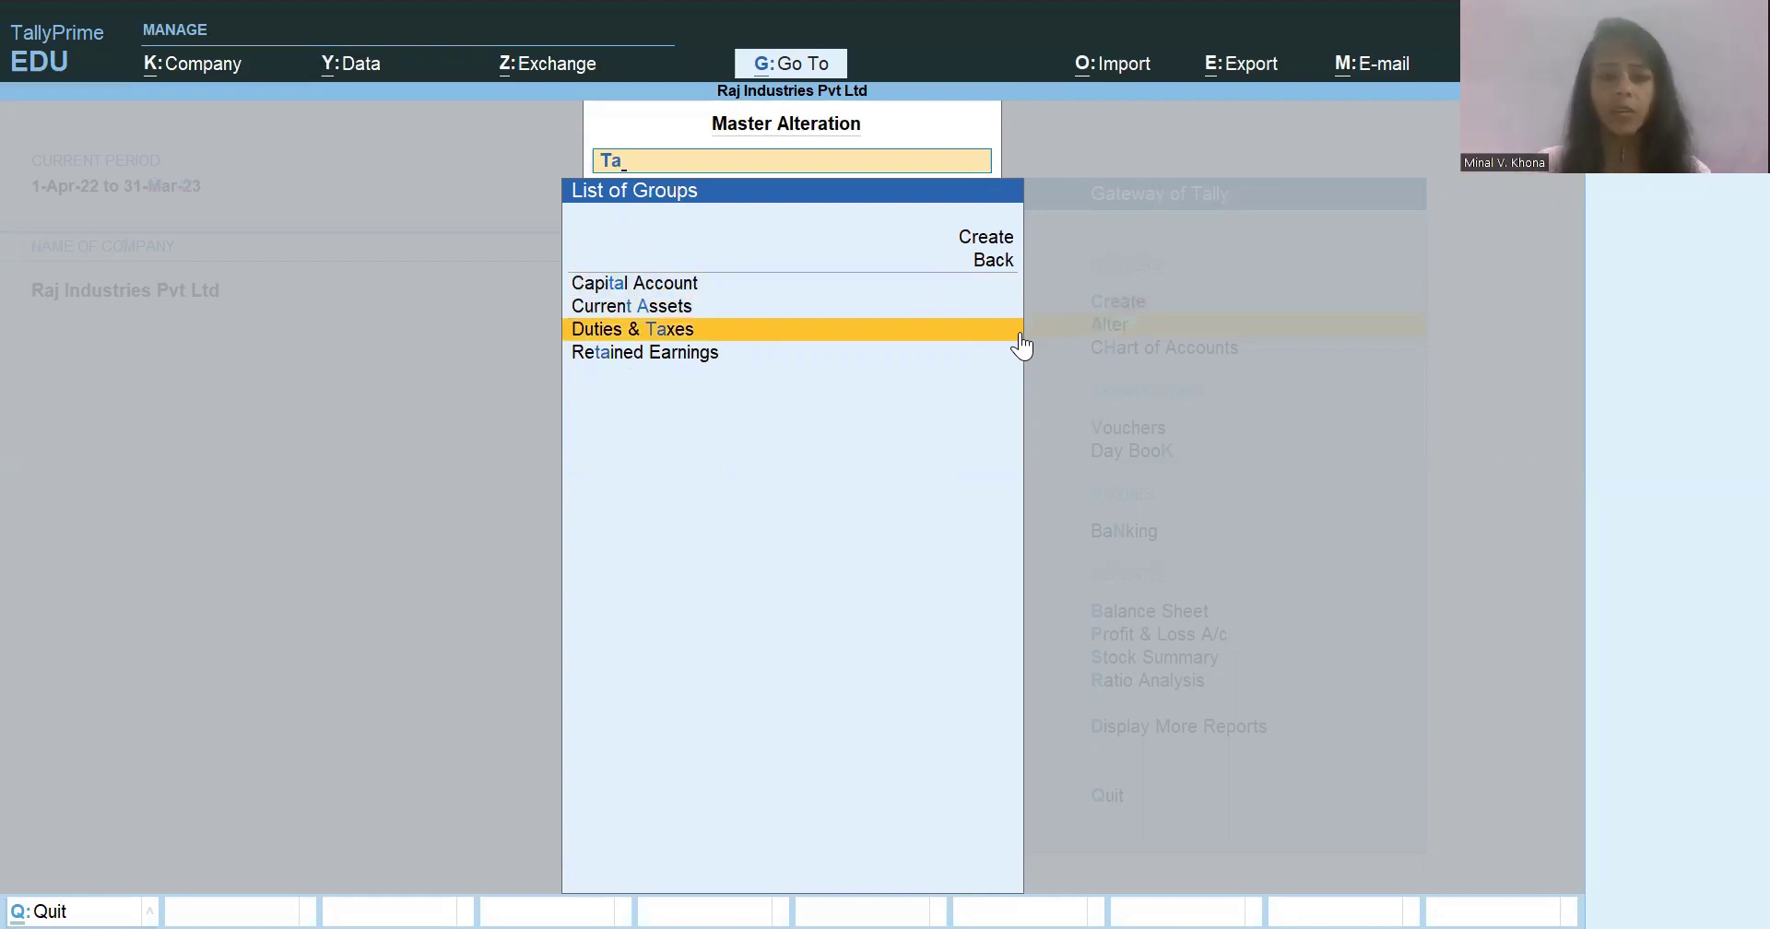
key("BackSpace")
key("BackSpace")
key("Escape")
key("Escape")
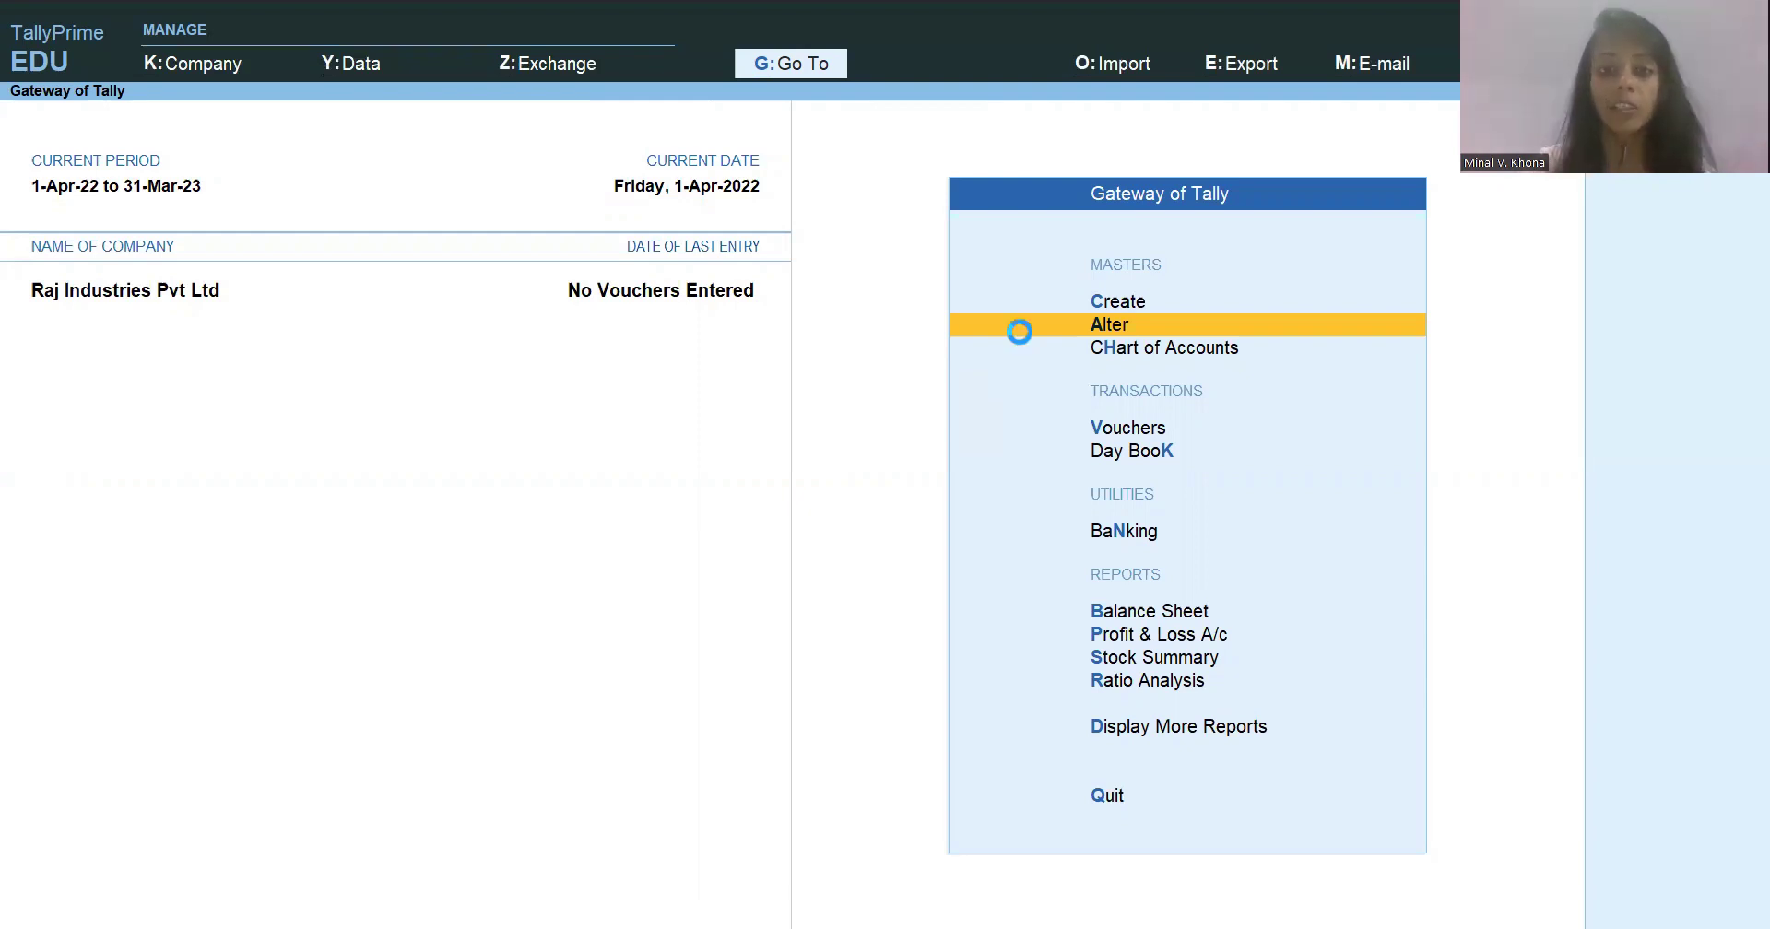
- Display the list of existing ledgers in master alteration
left_click(1021, 337)
left_click(1022, 348)
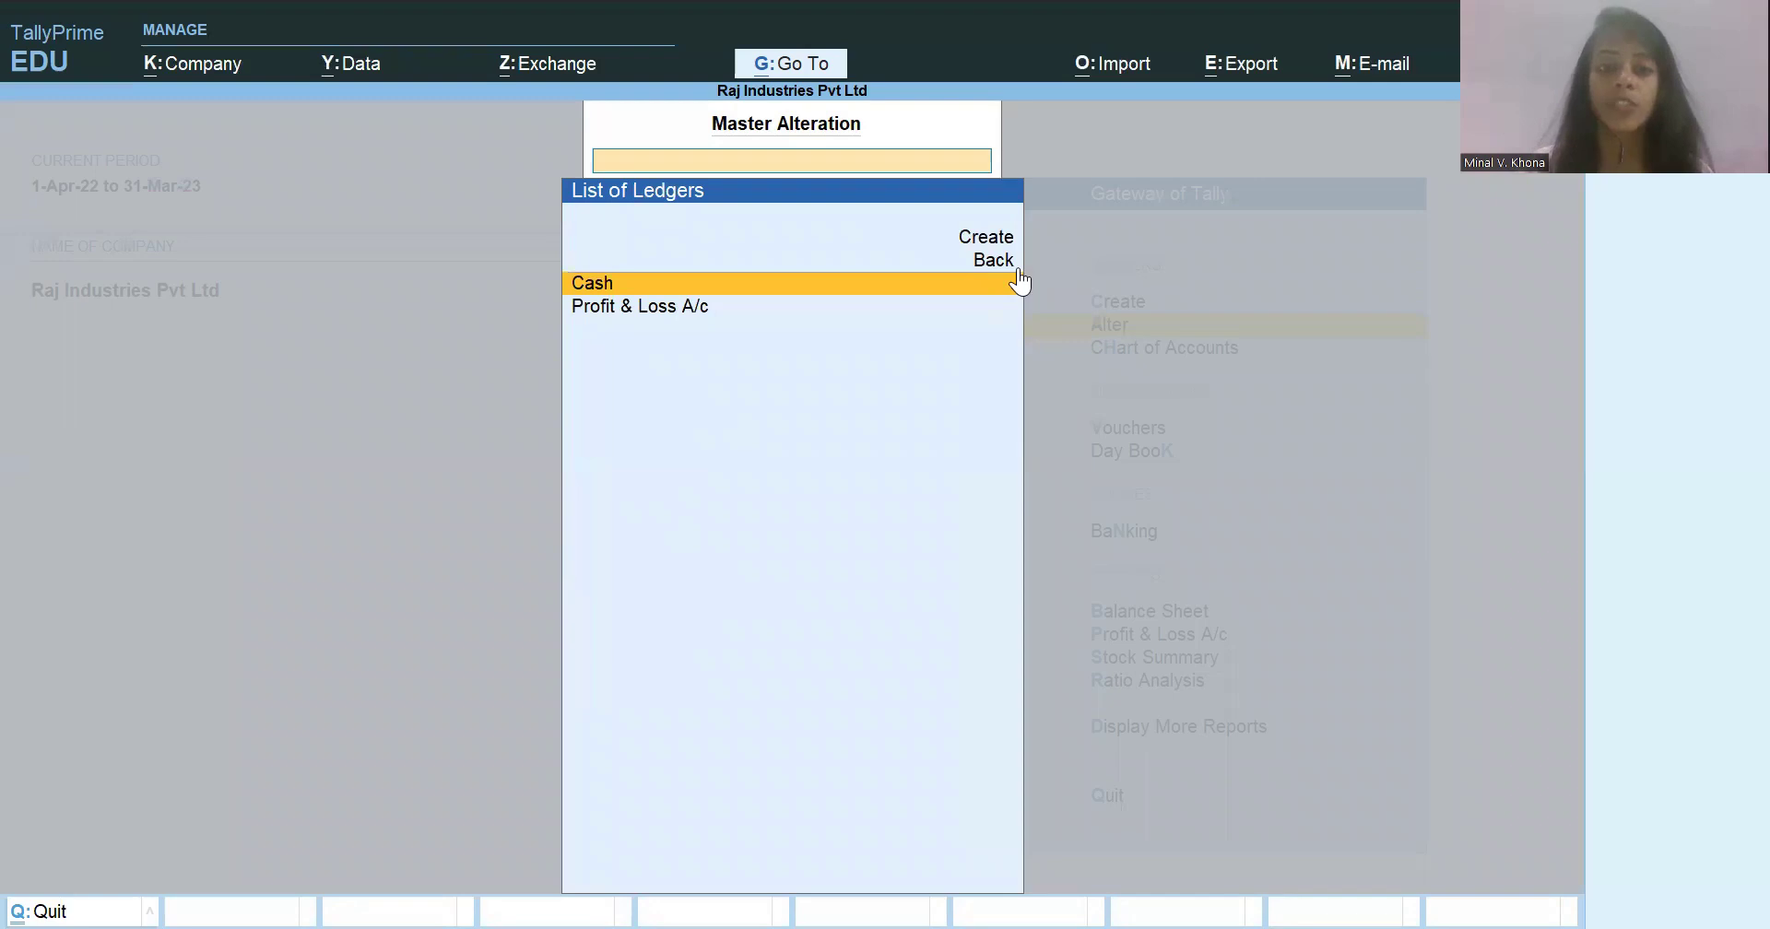
- Switch to the GST Case Study YT workbook in Excel and review the company's required inter and intra purchases and sales ledgers
key("alt+Tab")
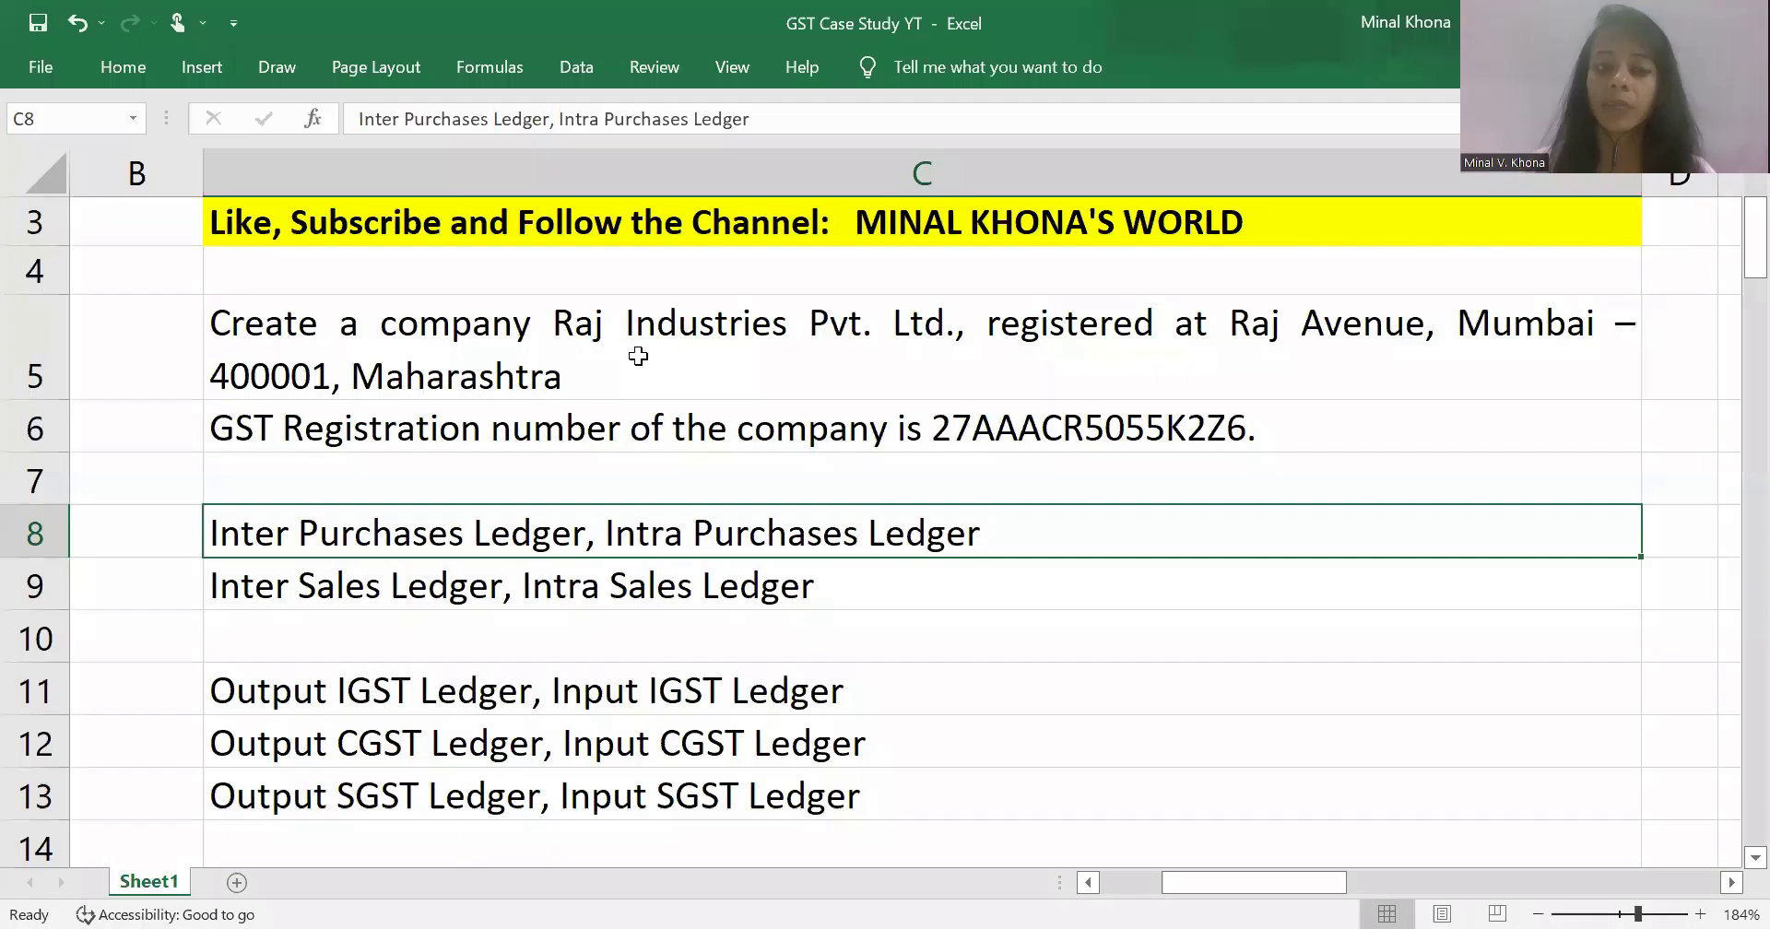
key("Up")
key("Up")
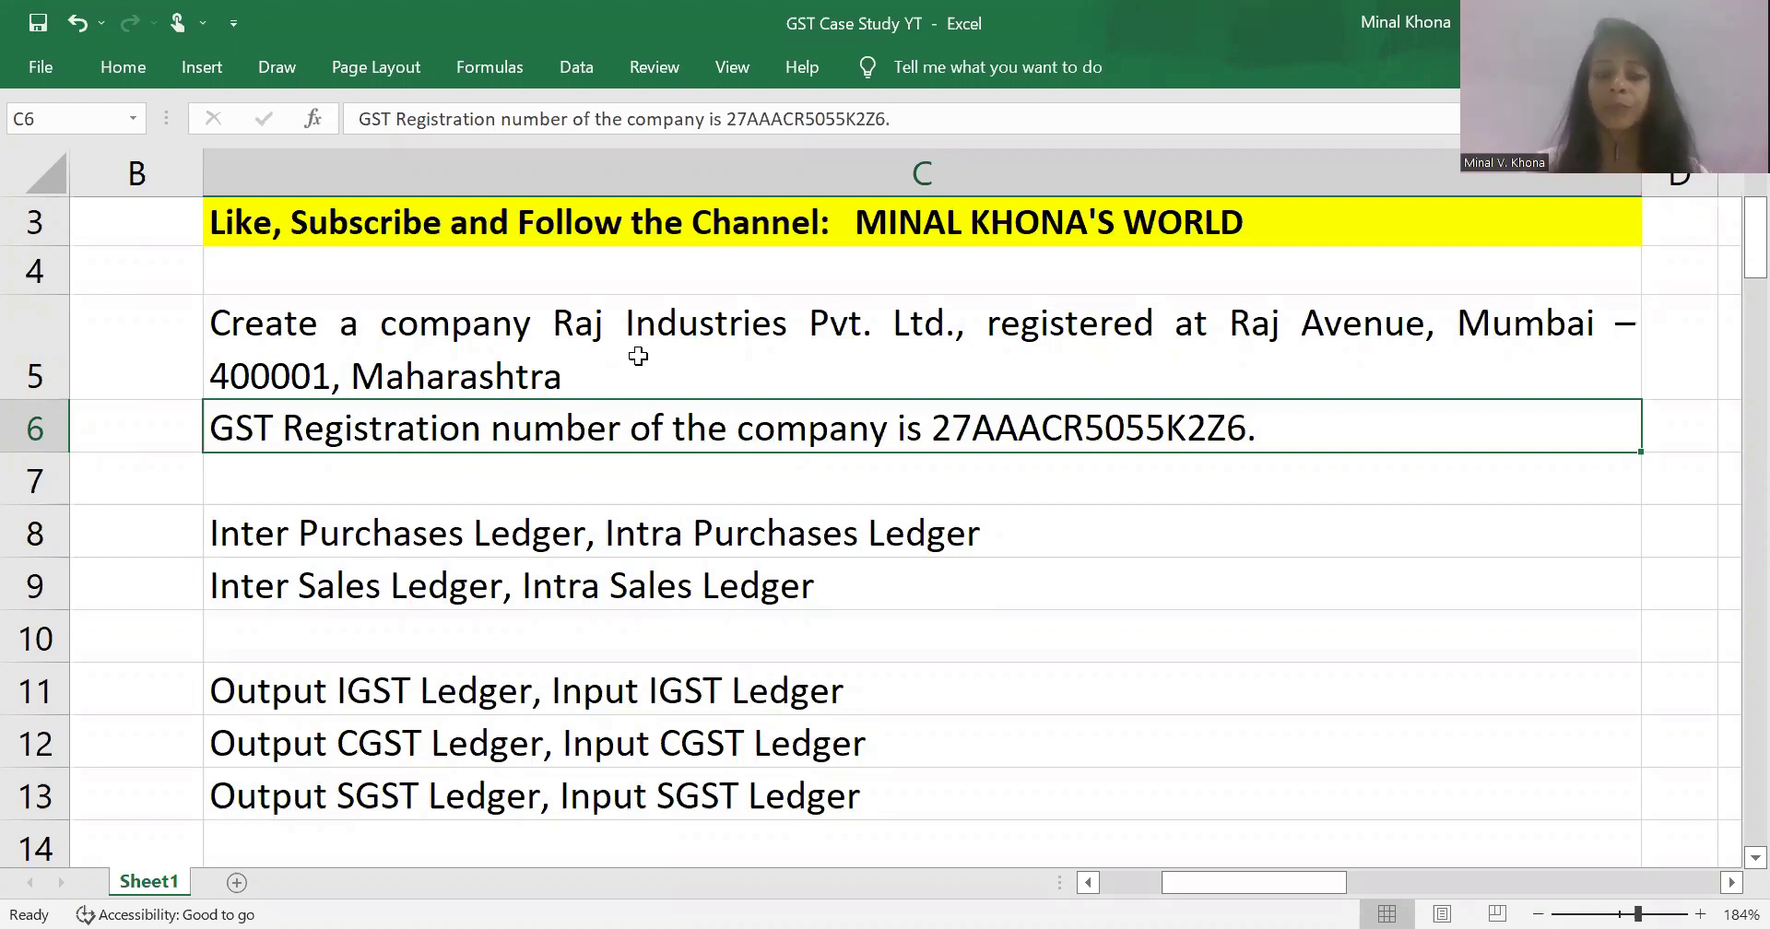
key("Down")
key("Down")
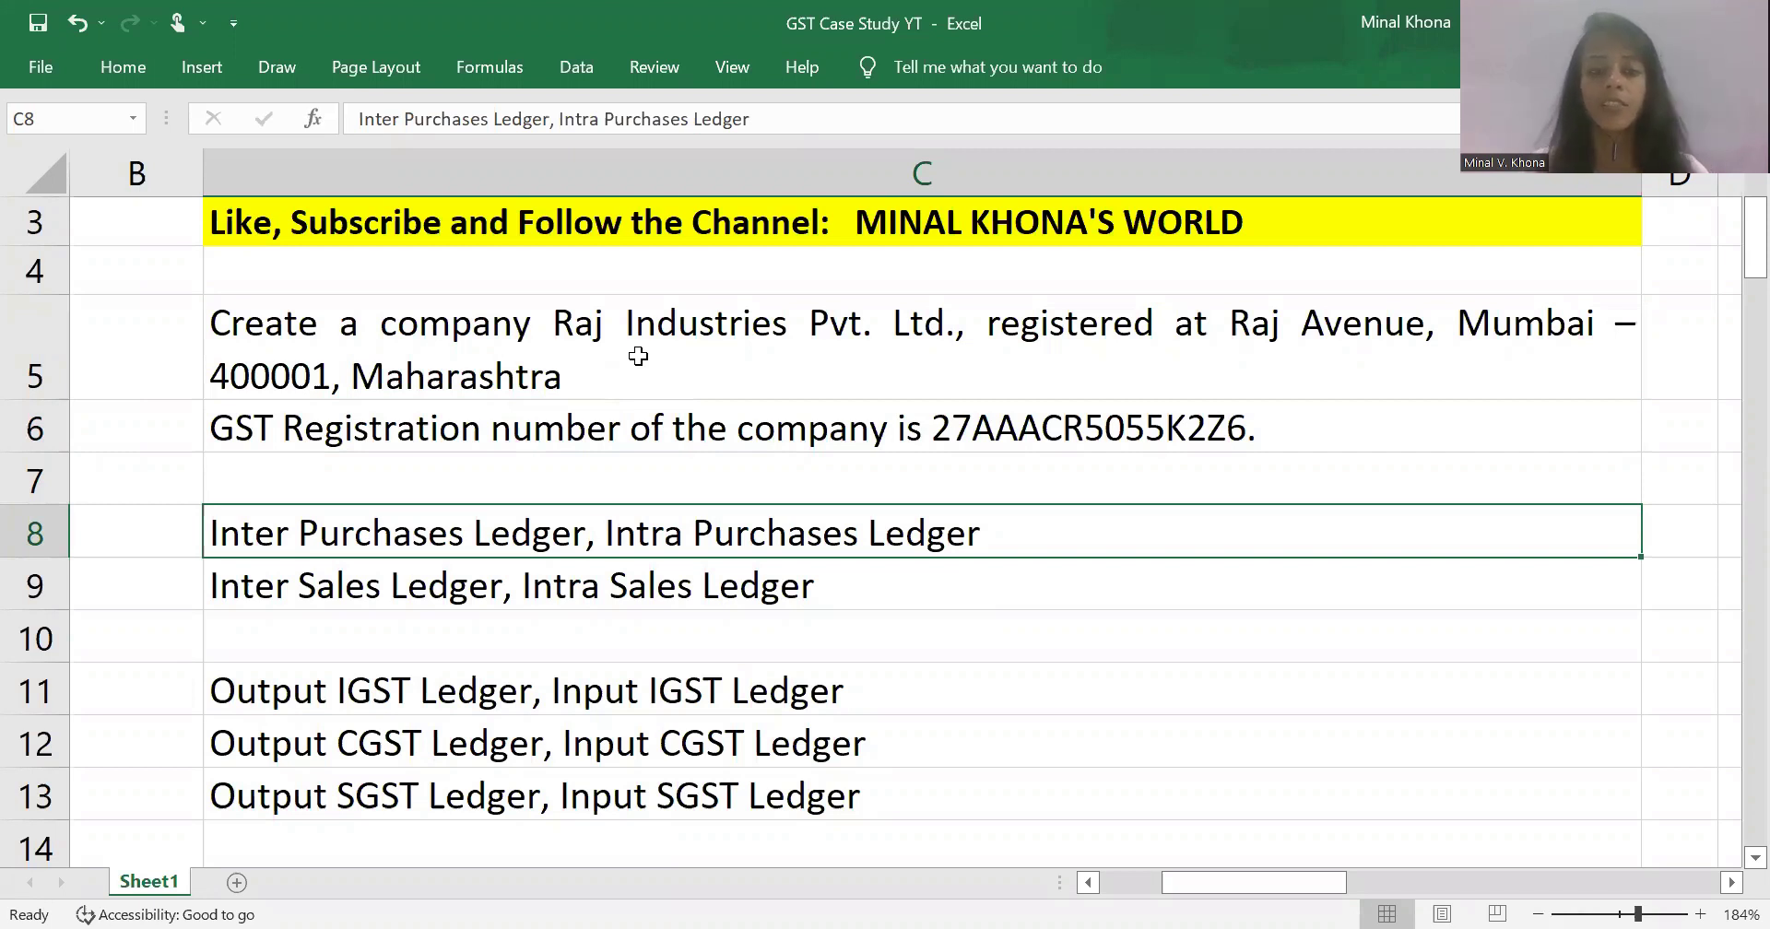
key("Down")
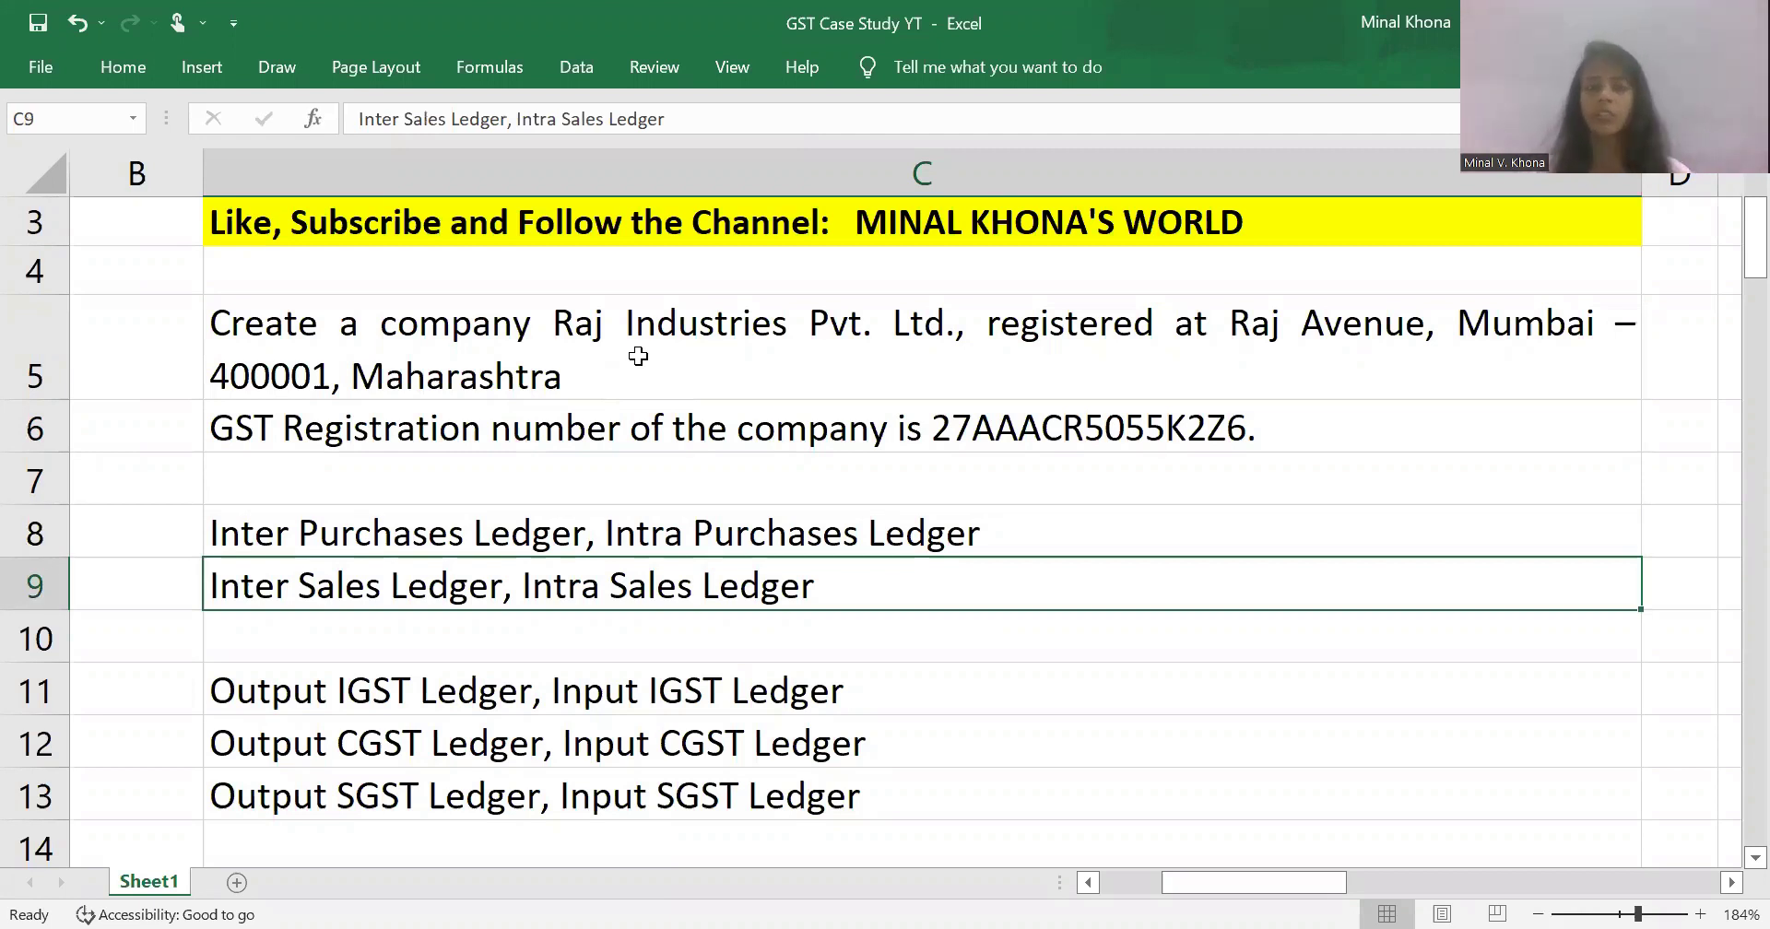
key("Up")
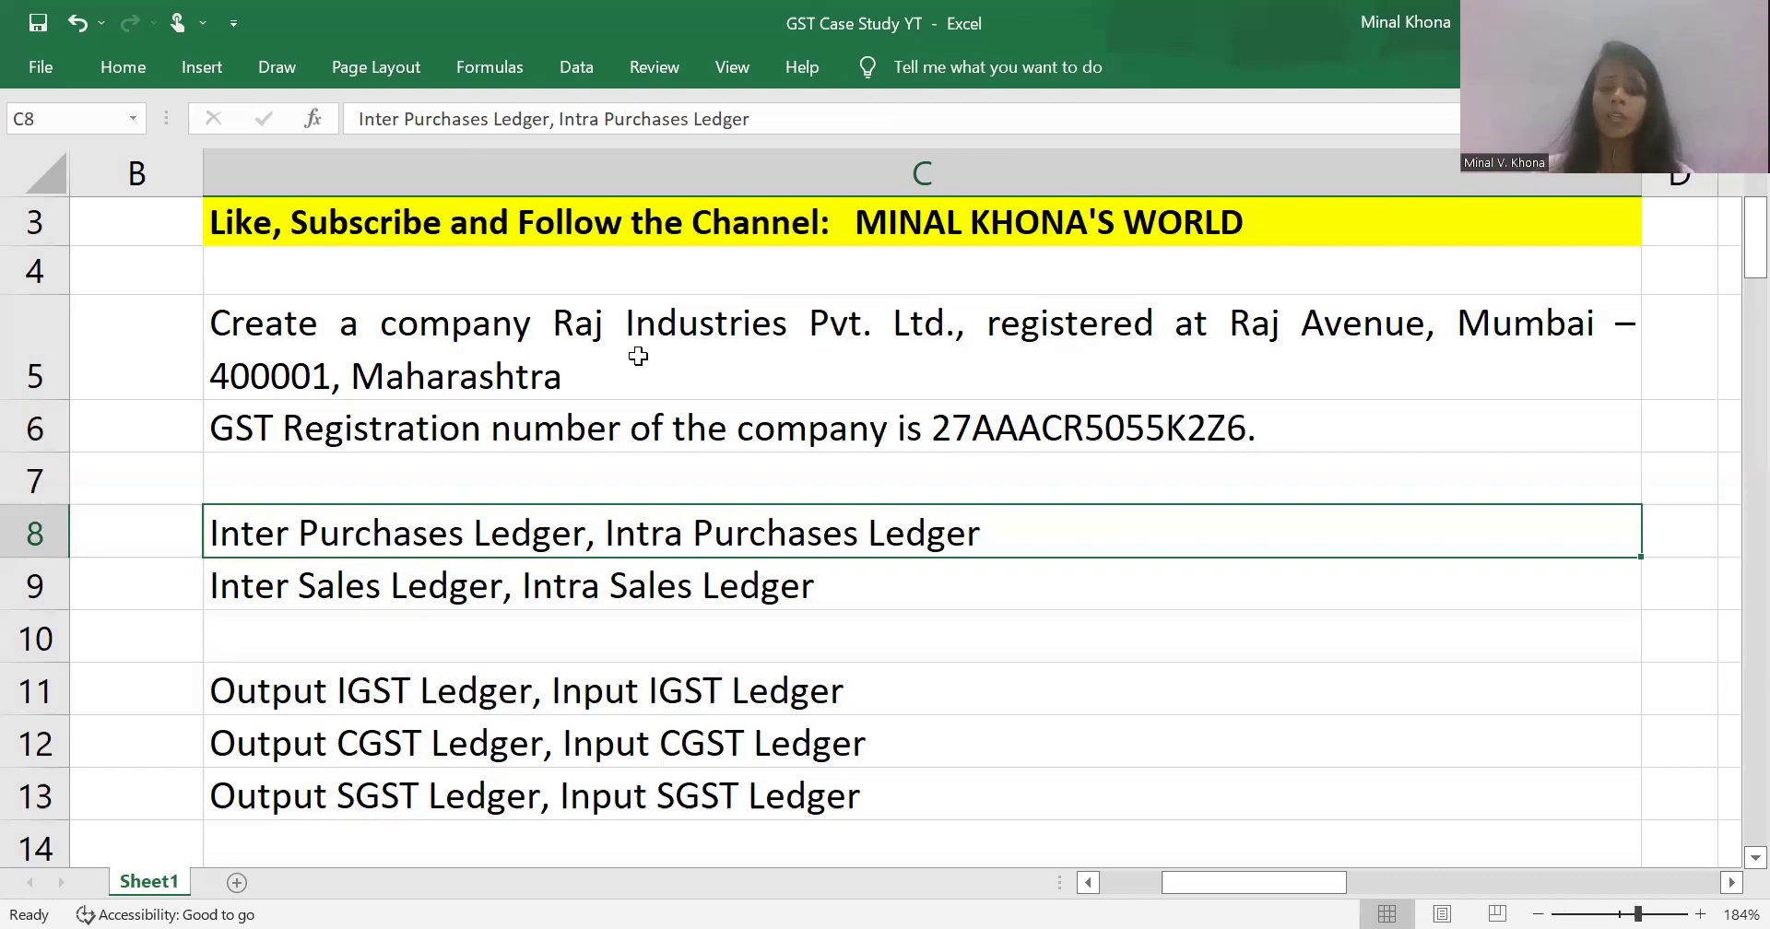
key("Down")
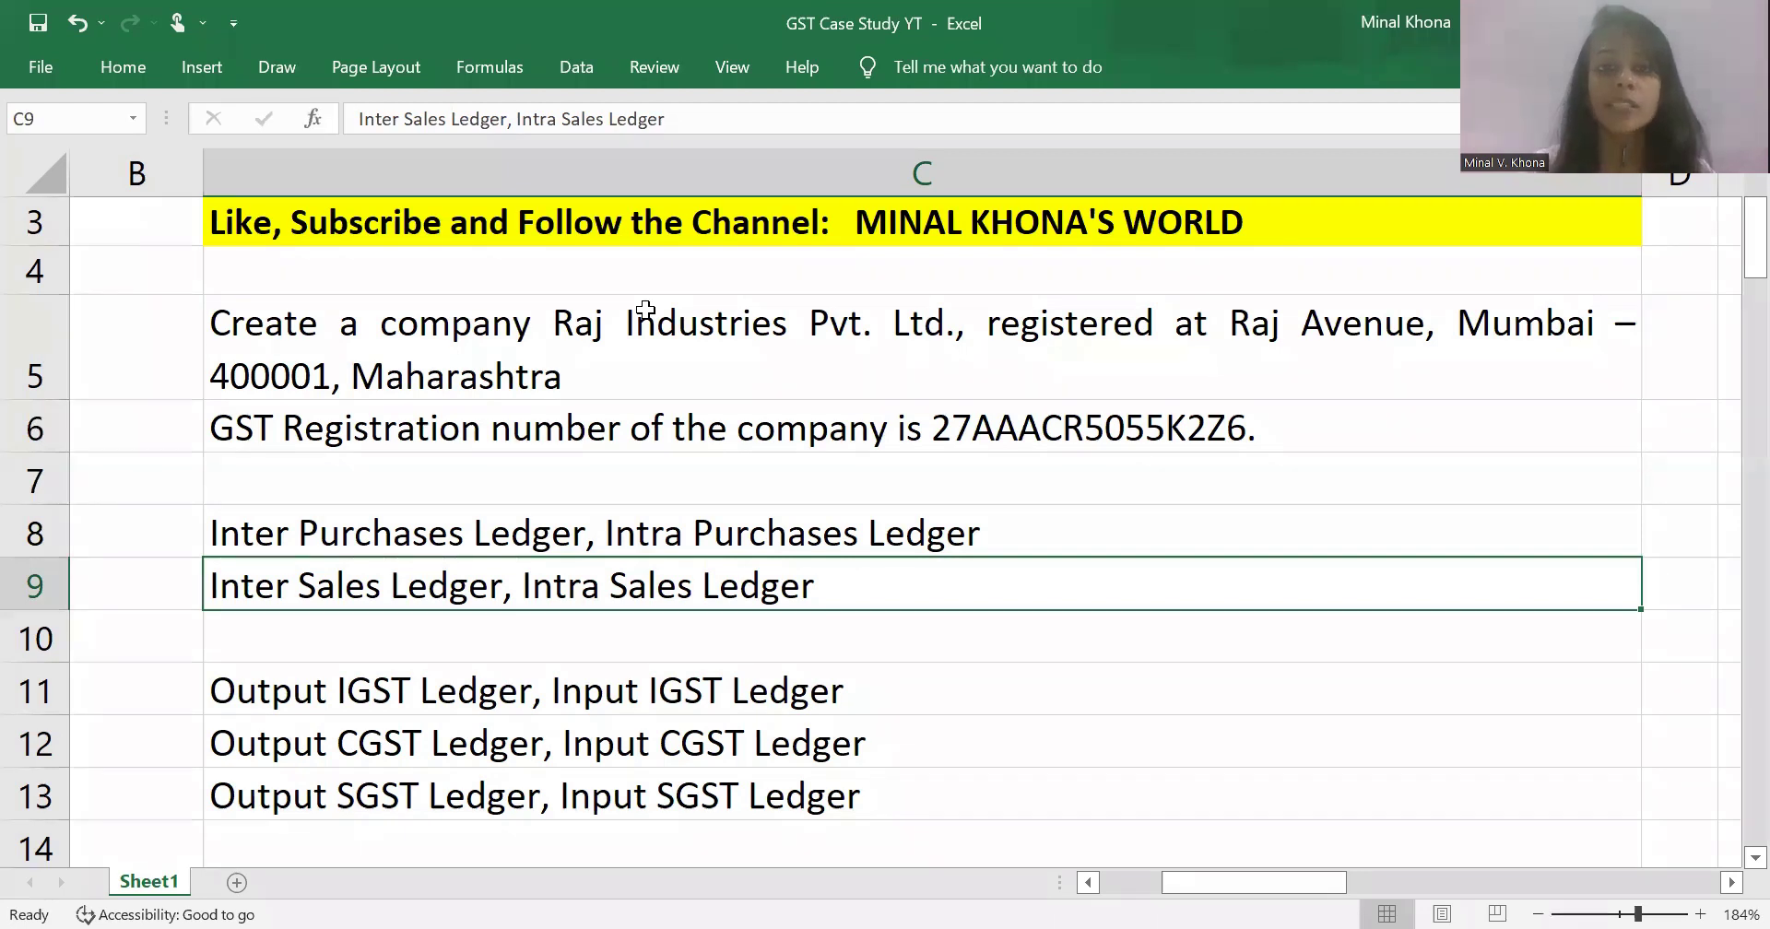
- Switch back to TallyPrime and leave the ledger alteration list for the Gateway of Tally
key("alt+Tab")
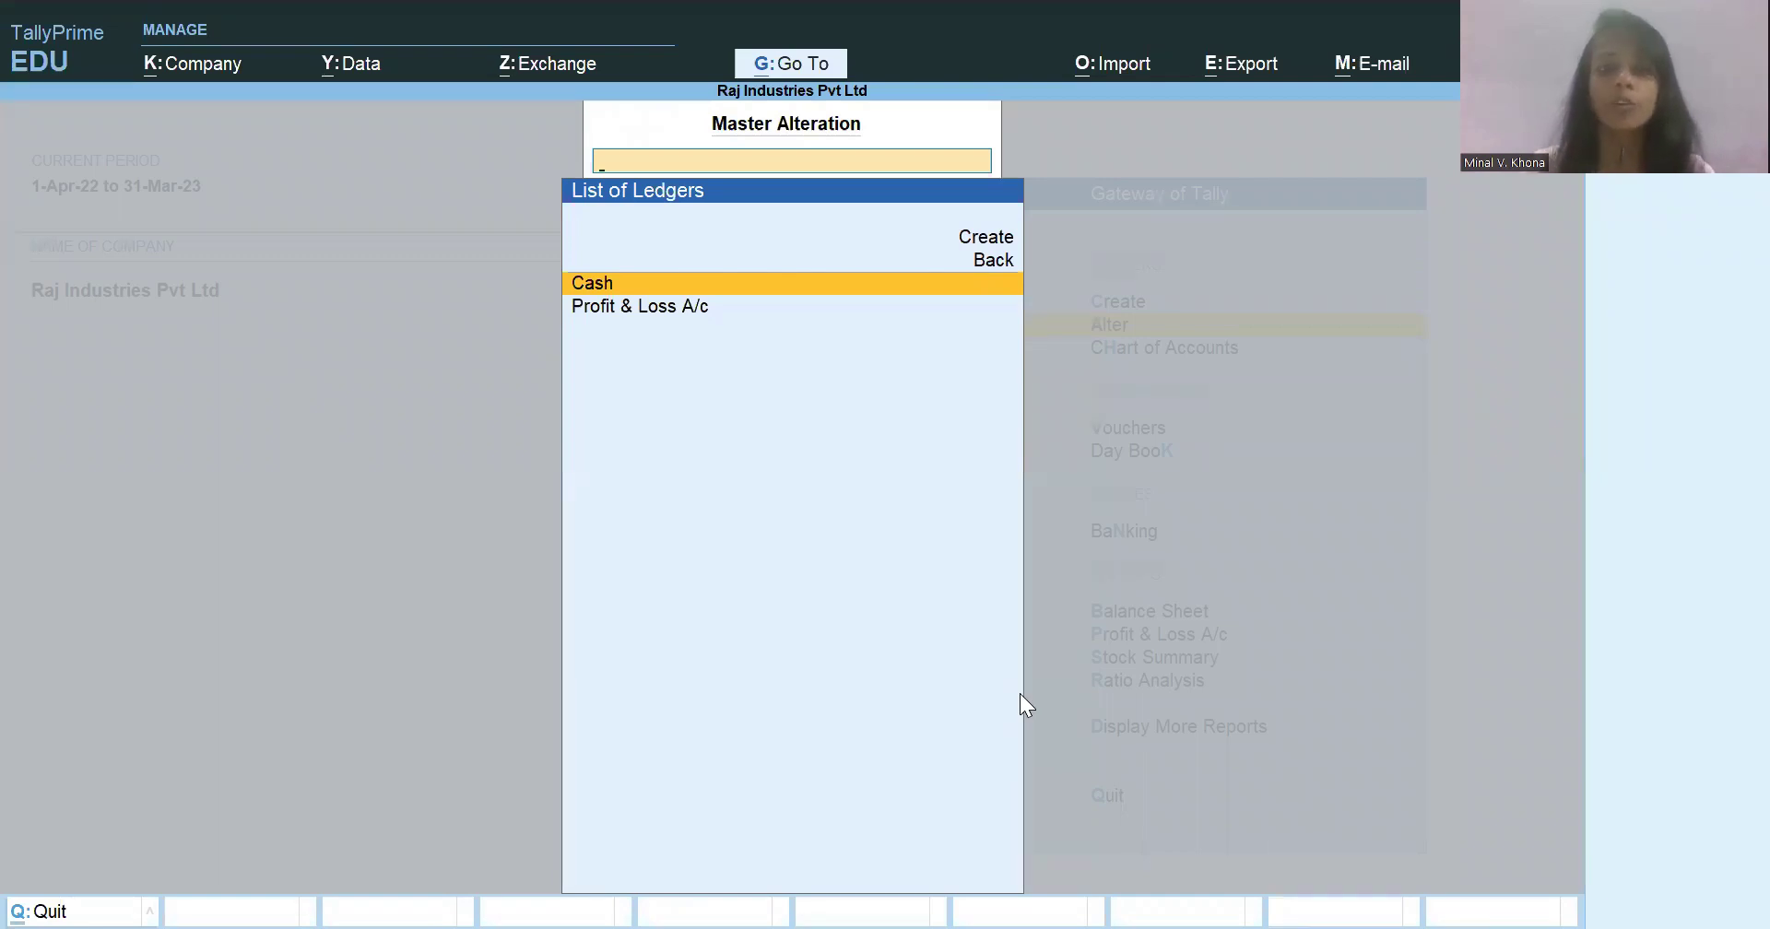
key("Up")
key("Up")
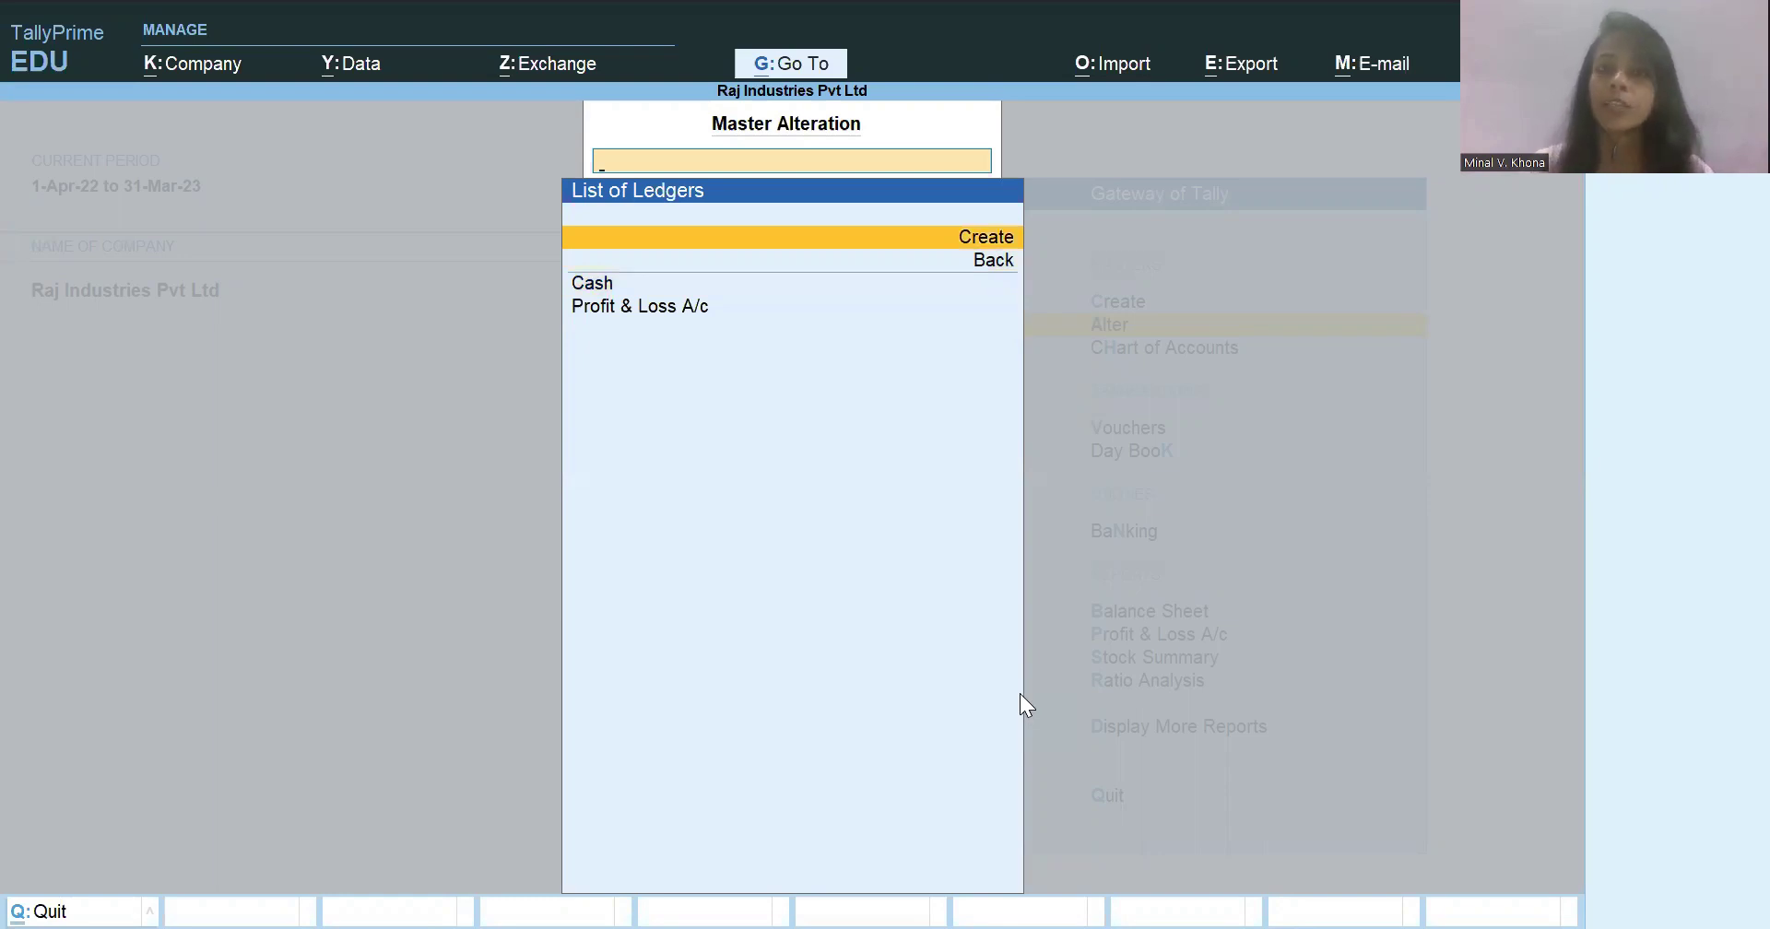
key("Escape")
key("Escape")
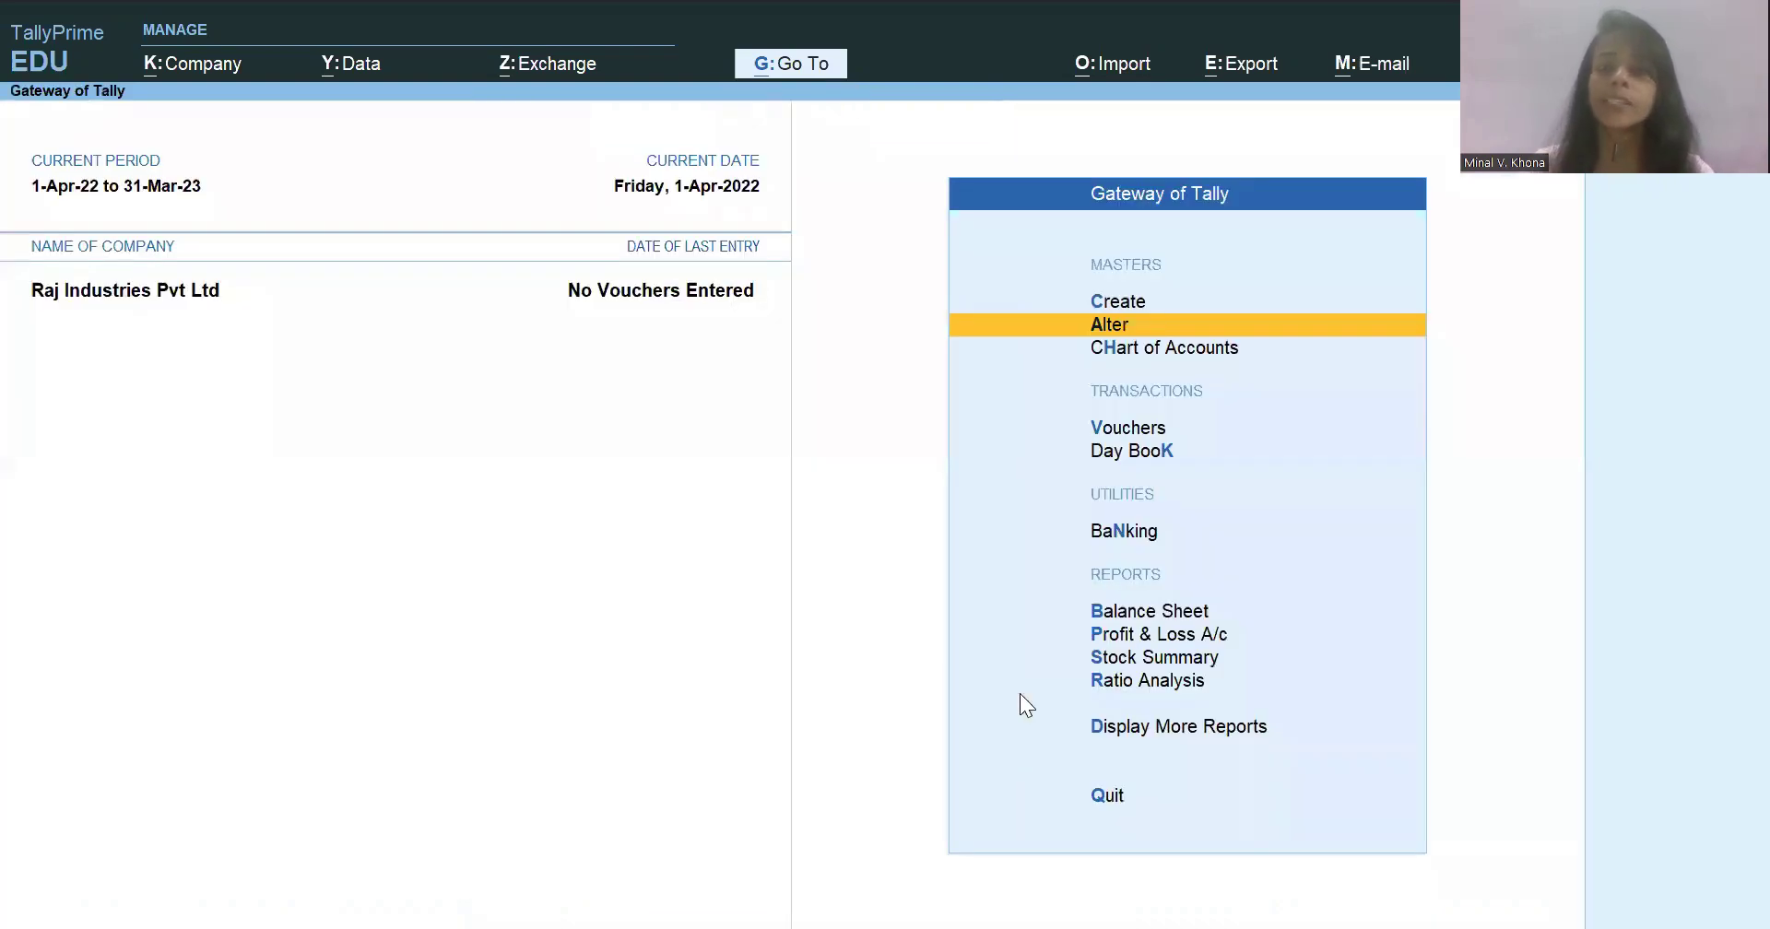
- Start creating a new ledger master and name it Inter Purchases, leaving the alias blank
key("Up")
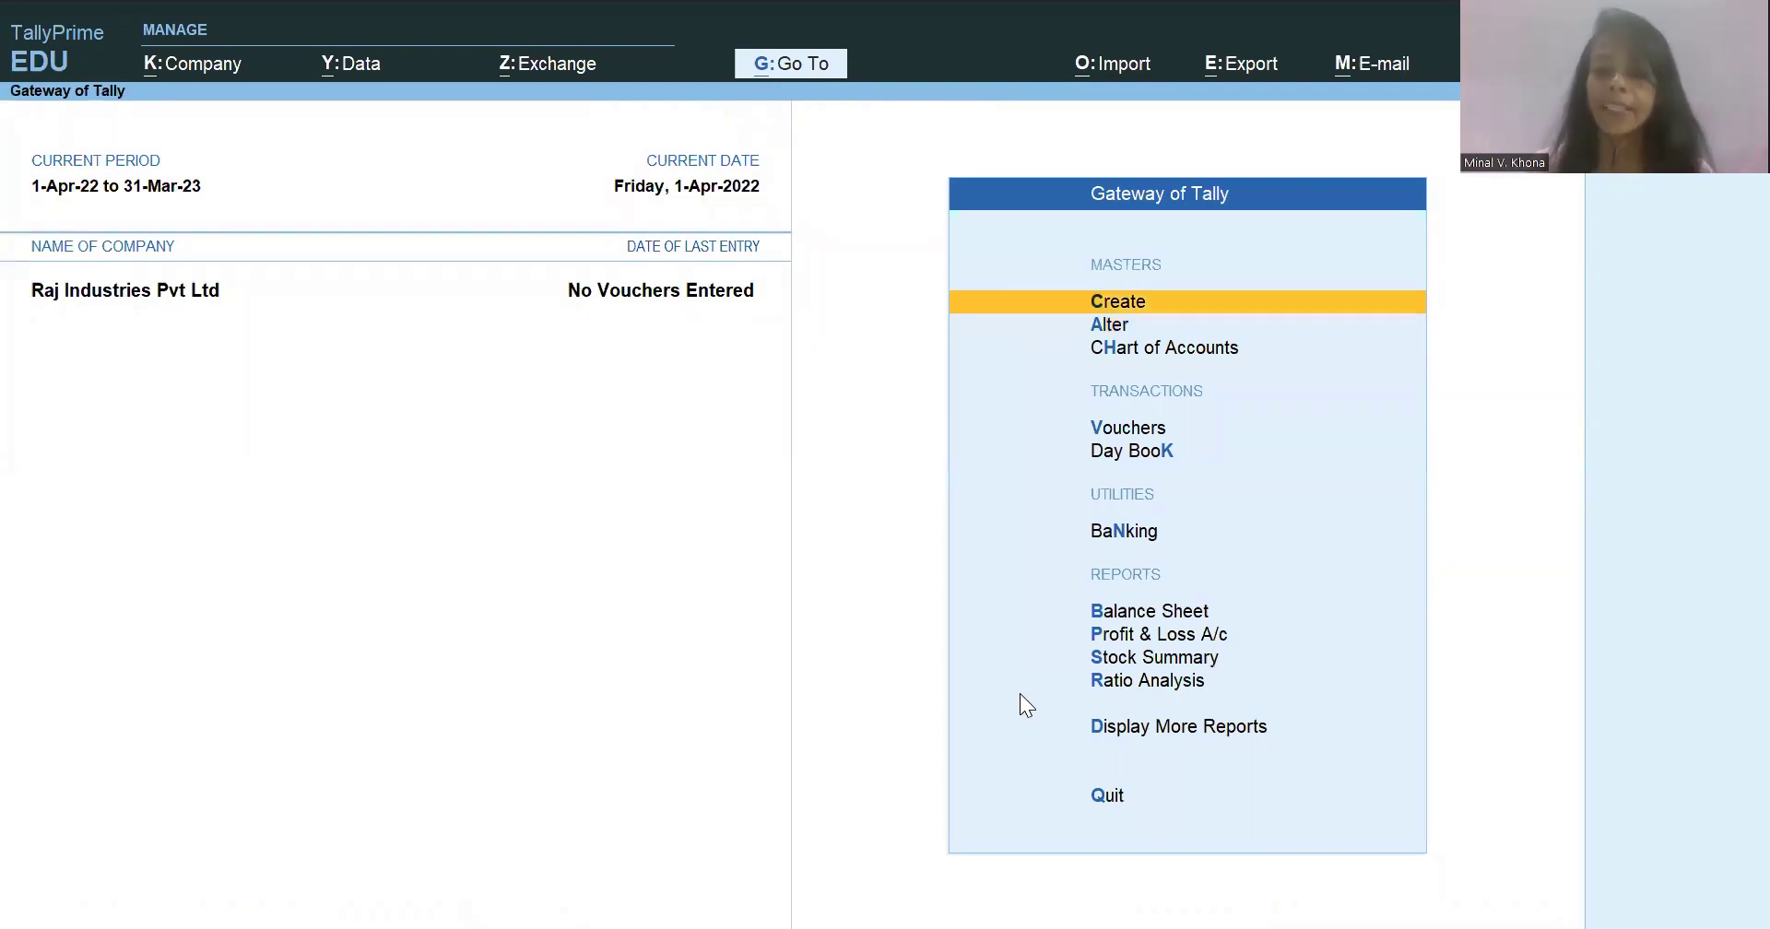
key("Return")
key("Down")
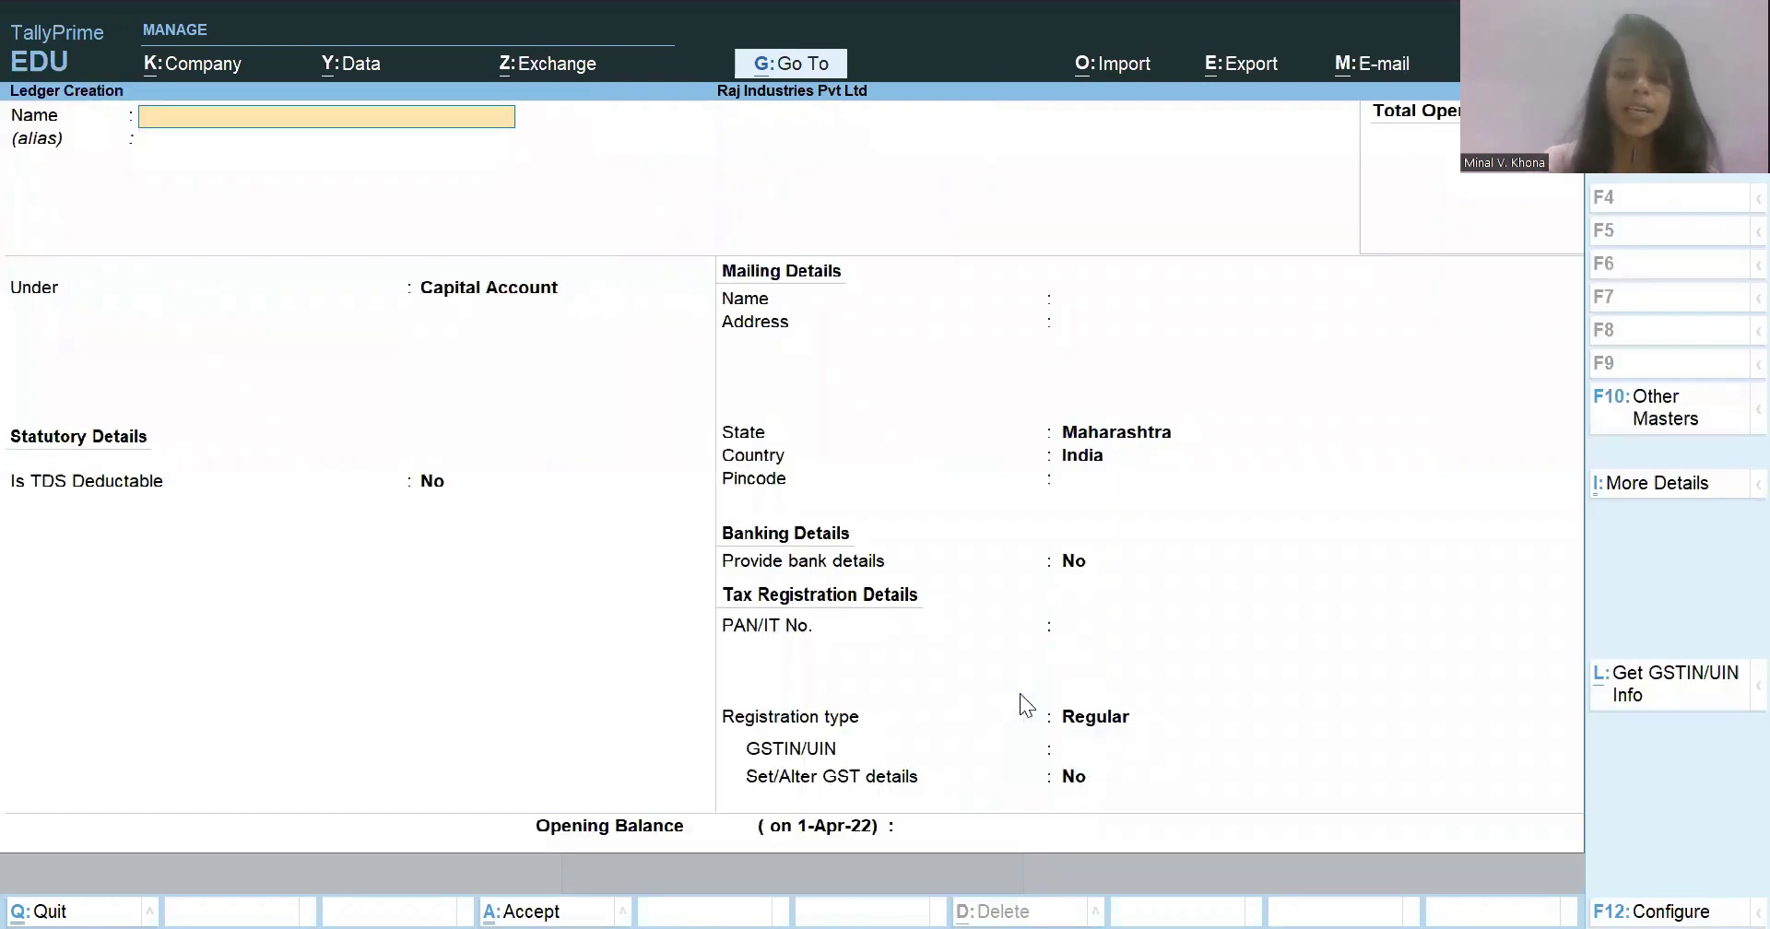
type("Inter")
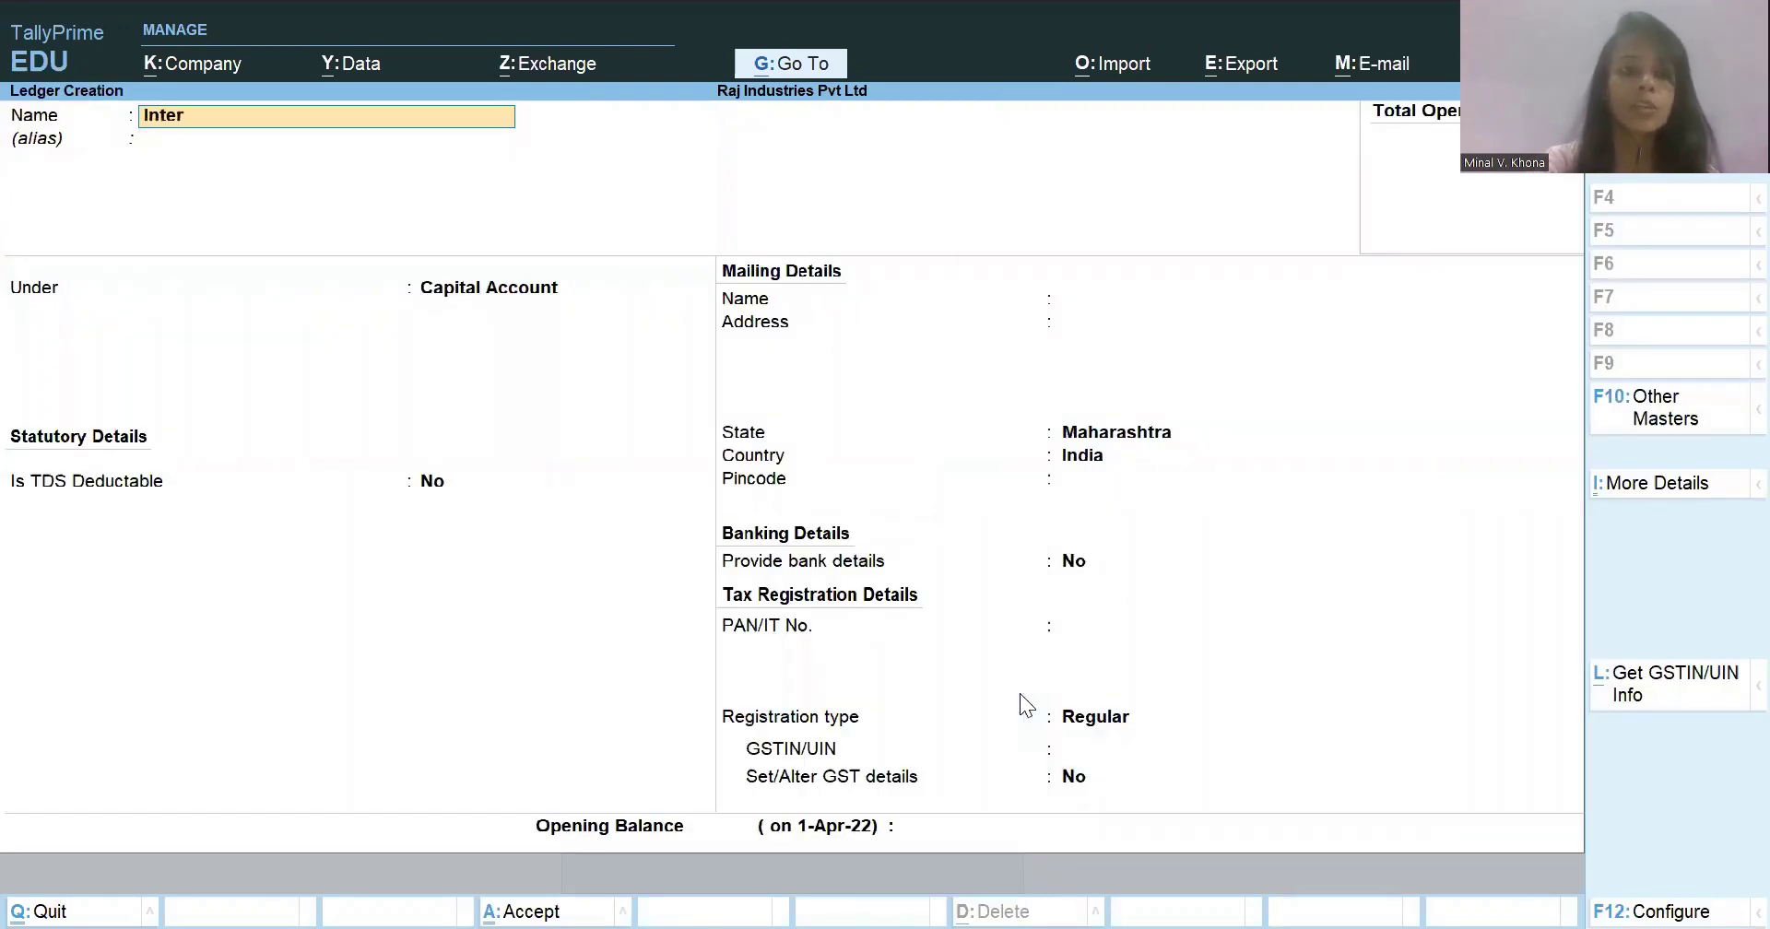
type(" Purchases")
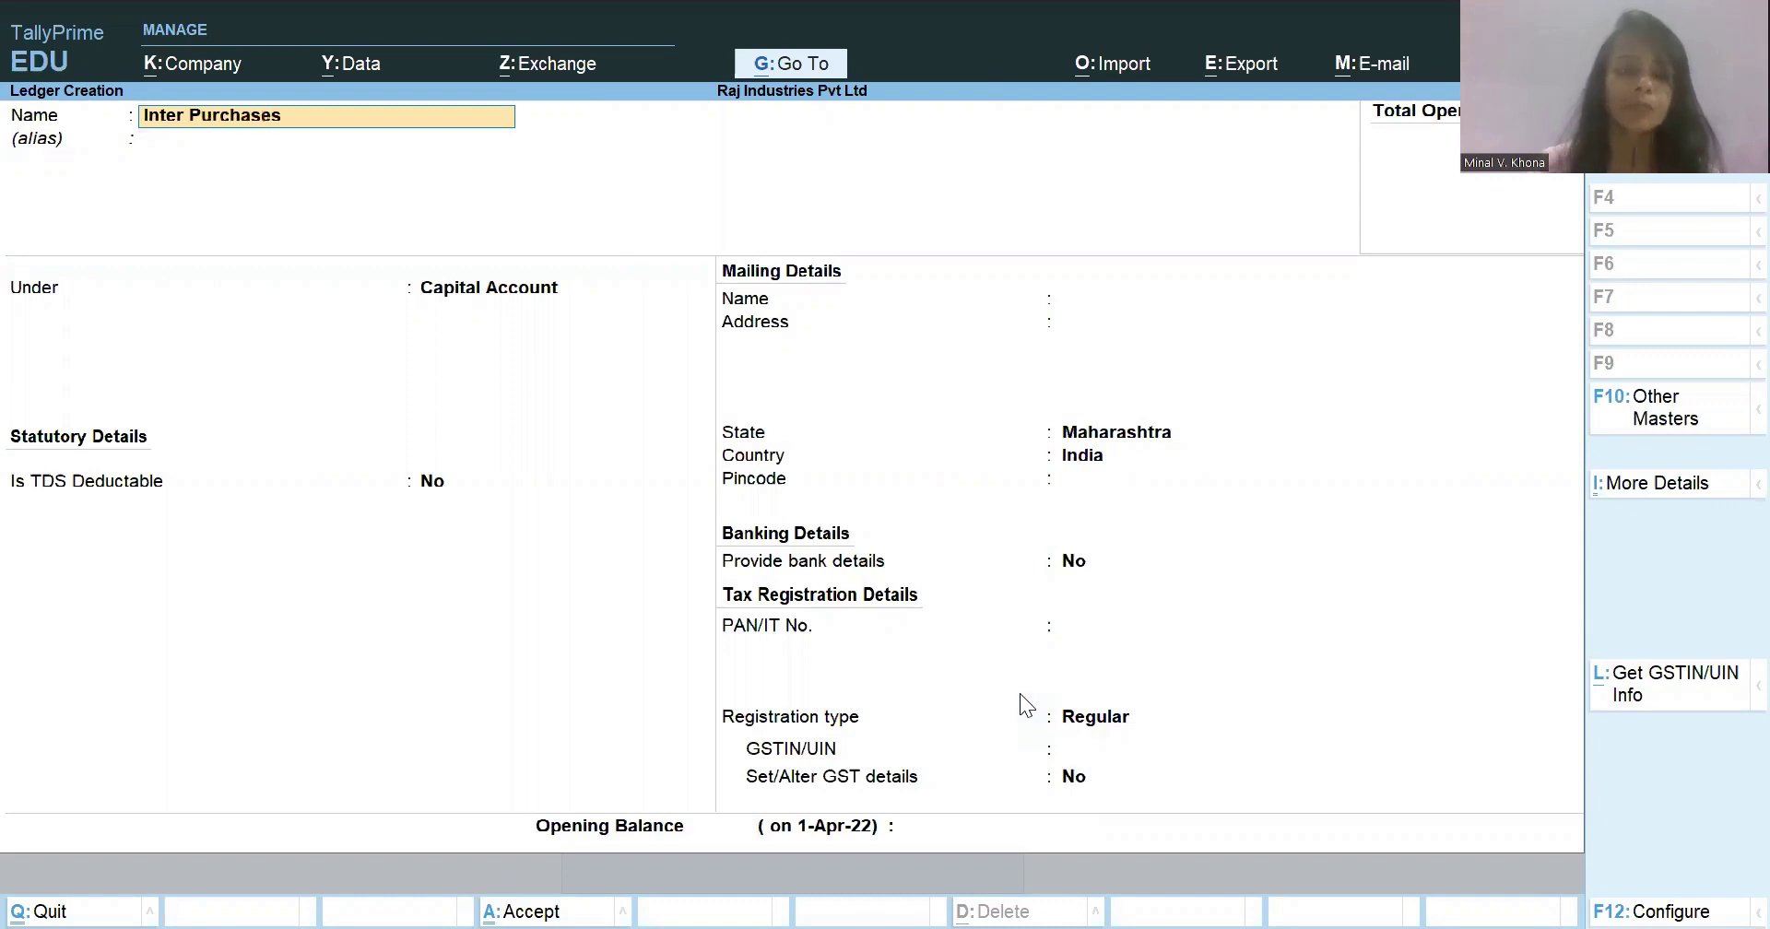
key("Return")
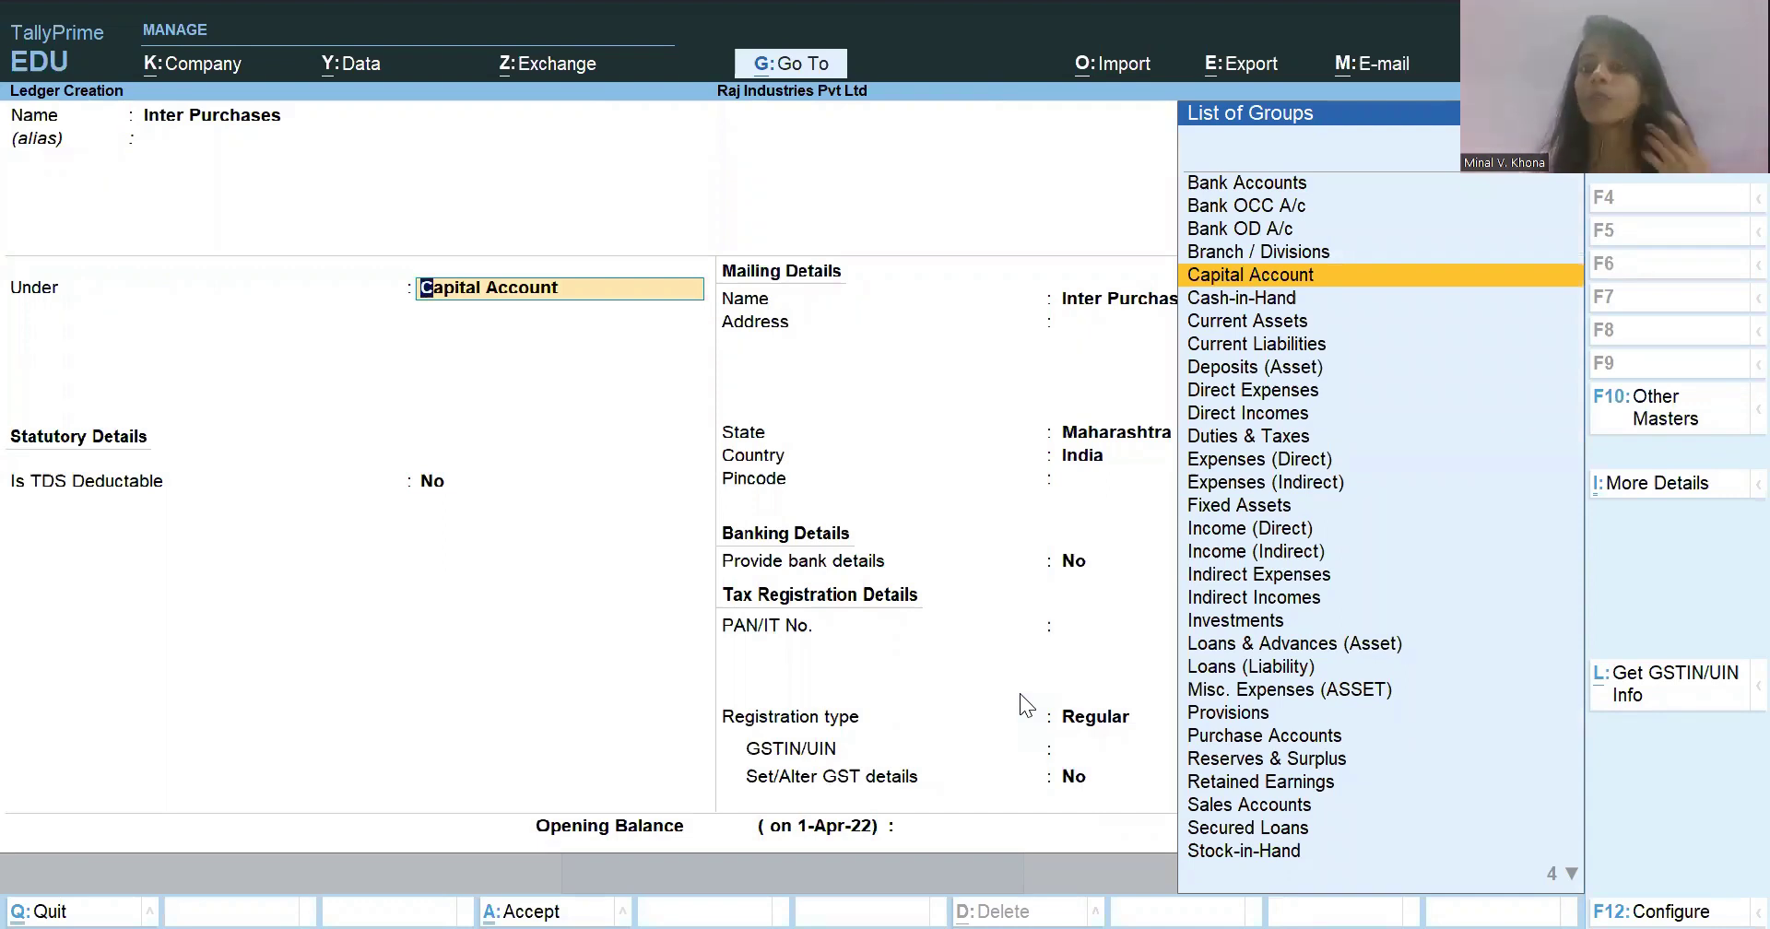
- Filter the groups for the Inter Purchases ledger by "Purch" to find Purchase Accounts
type("P")
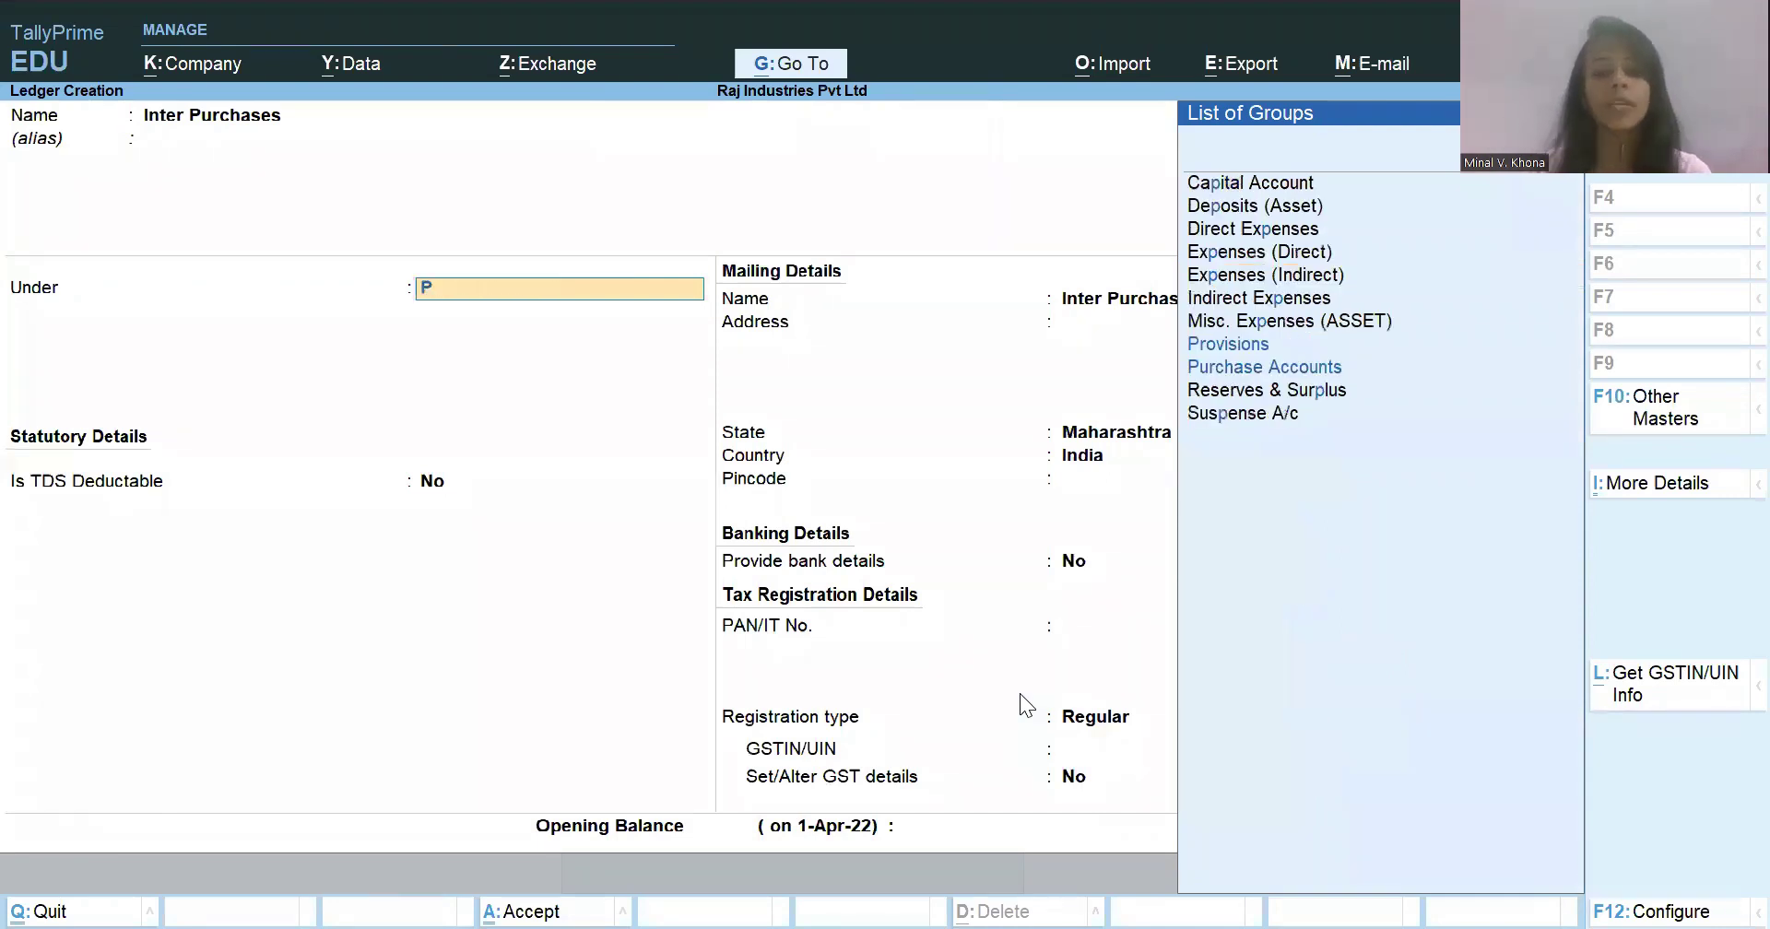
type("urch")
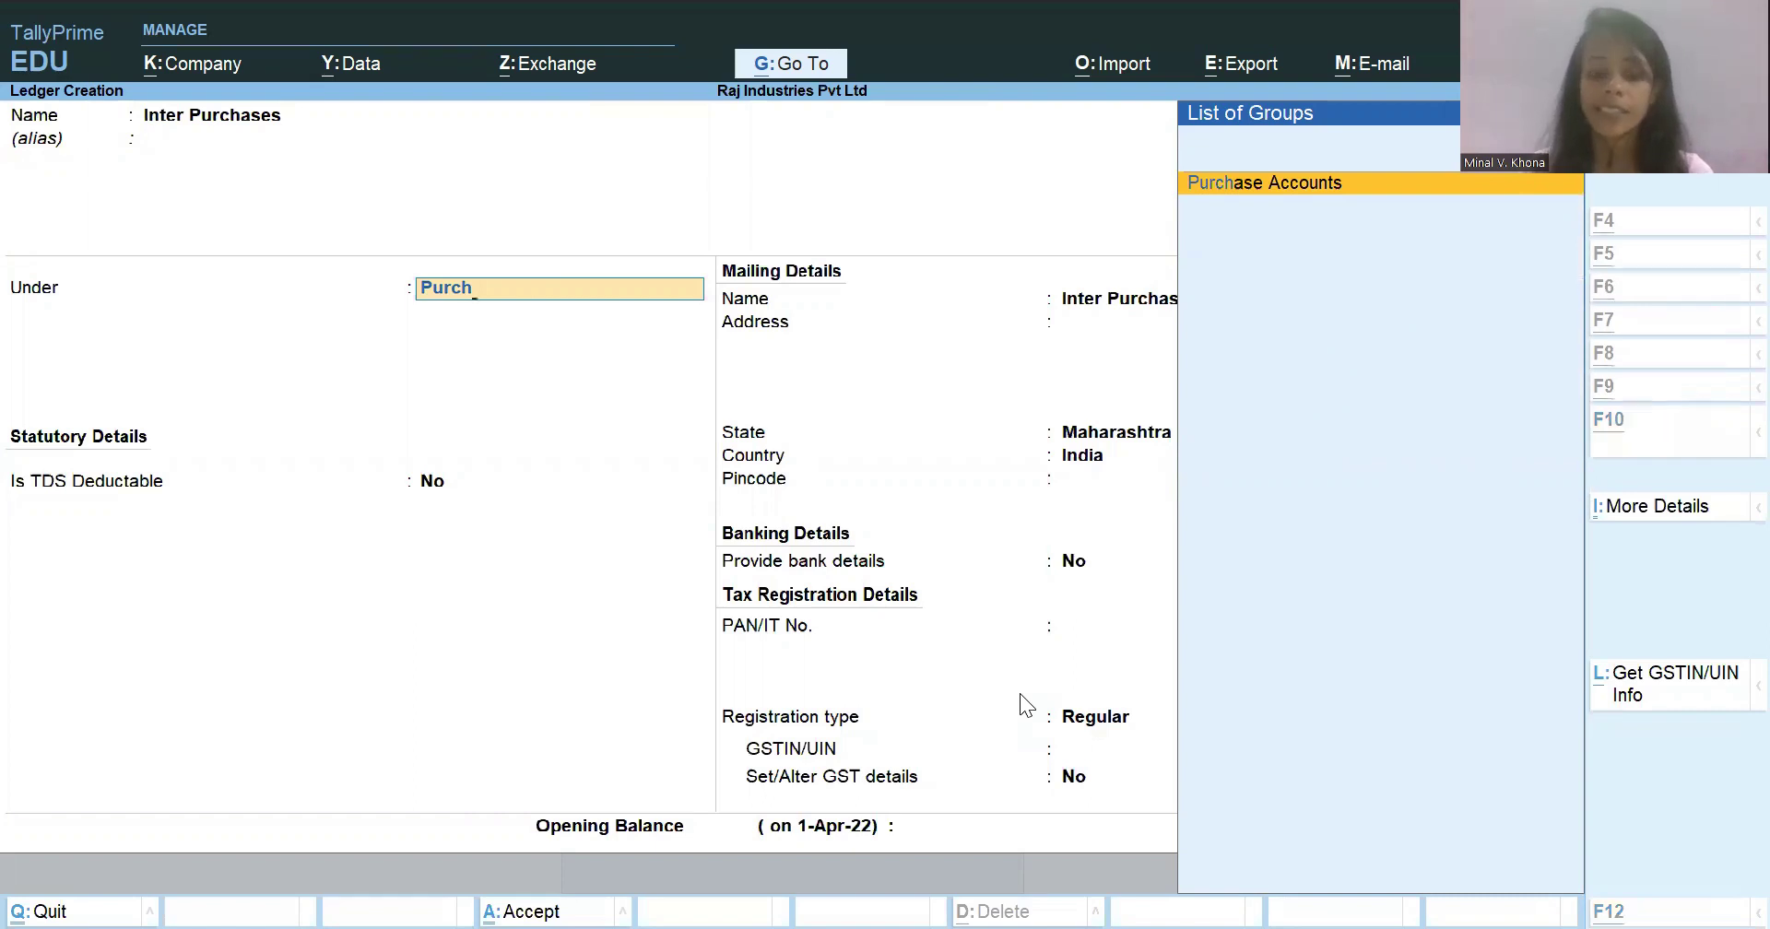
key("alt+c")
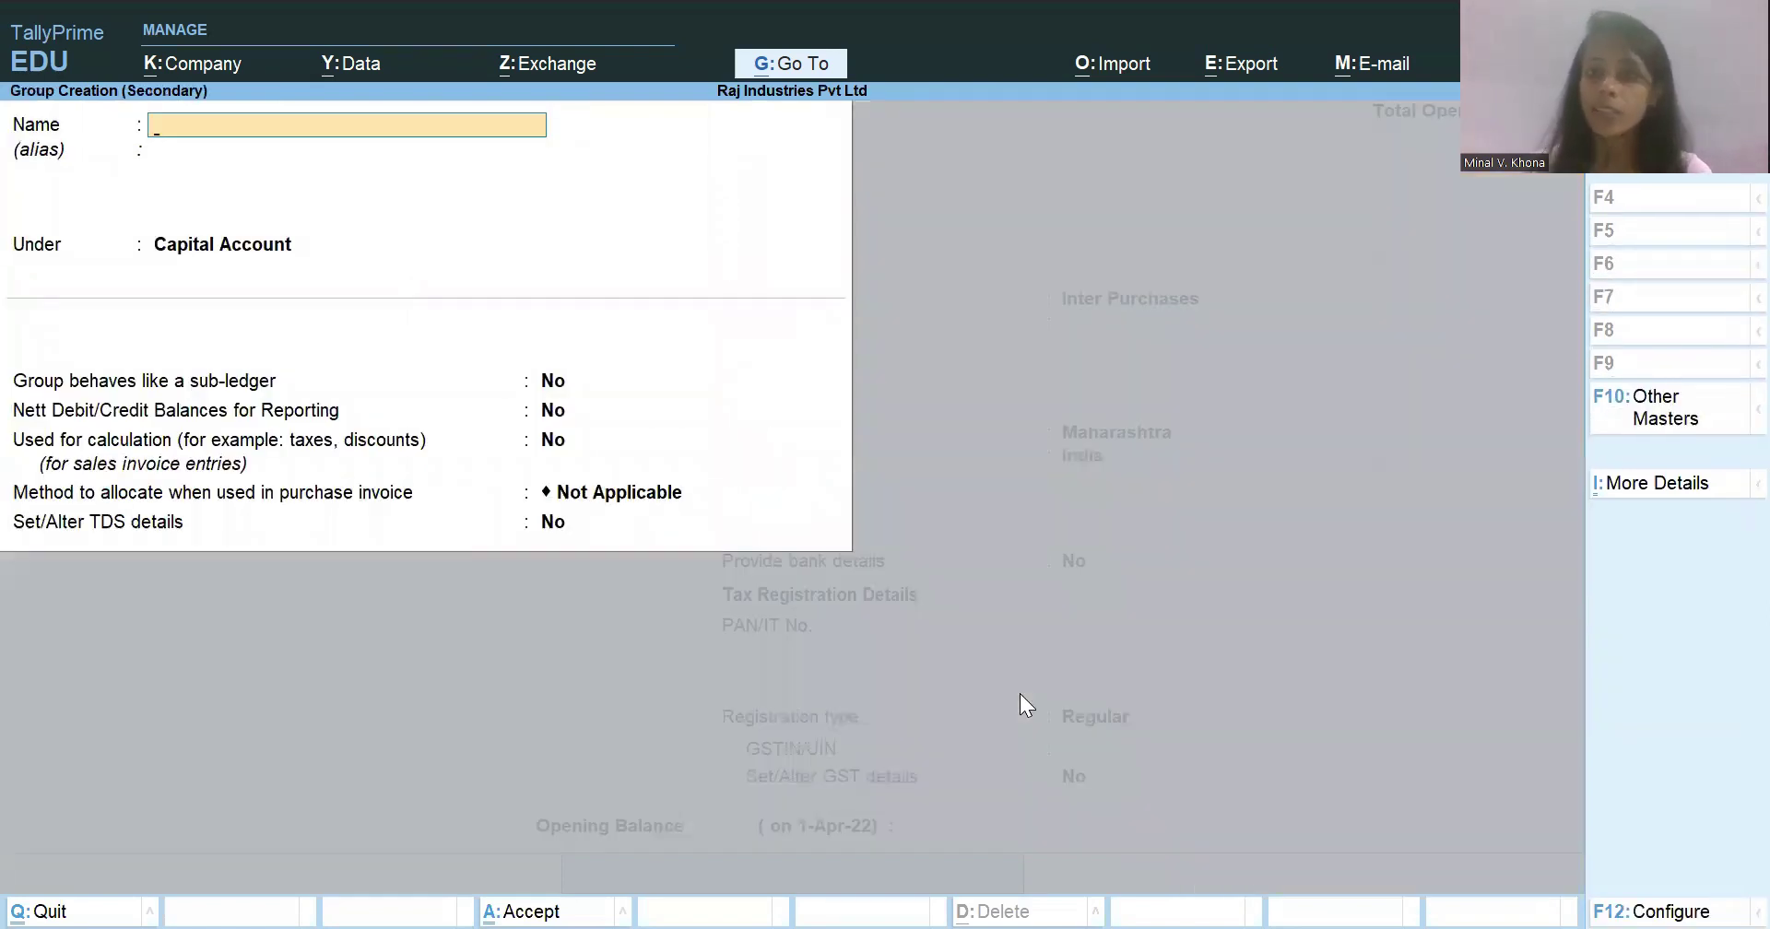
key("Escape")
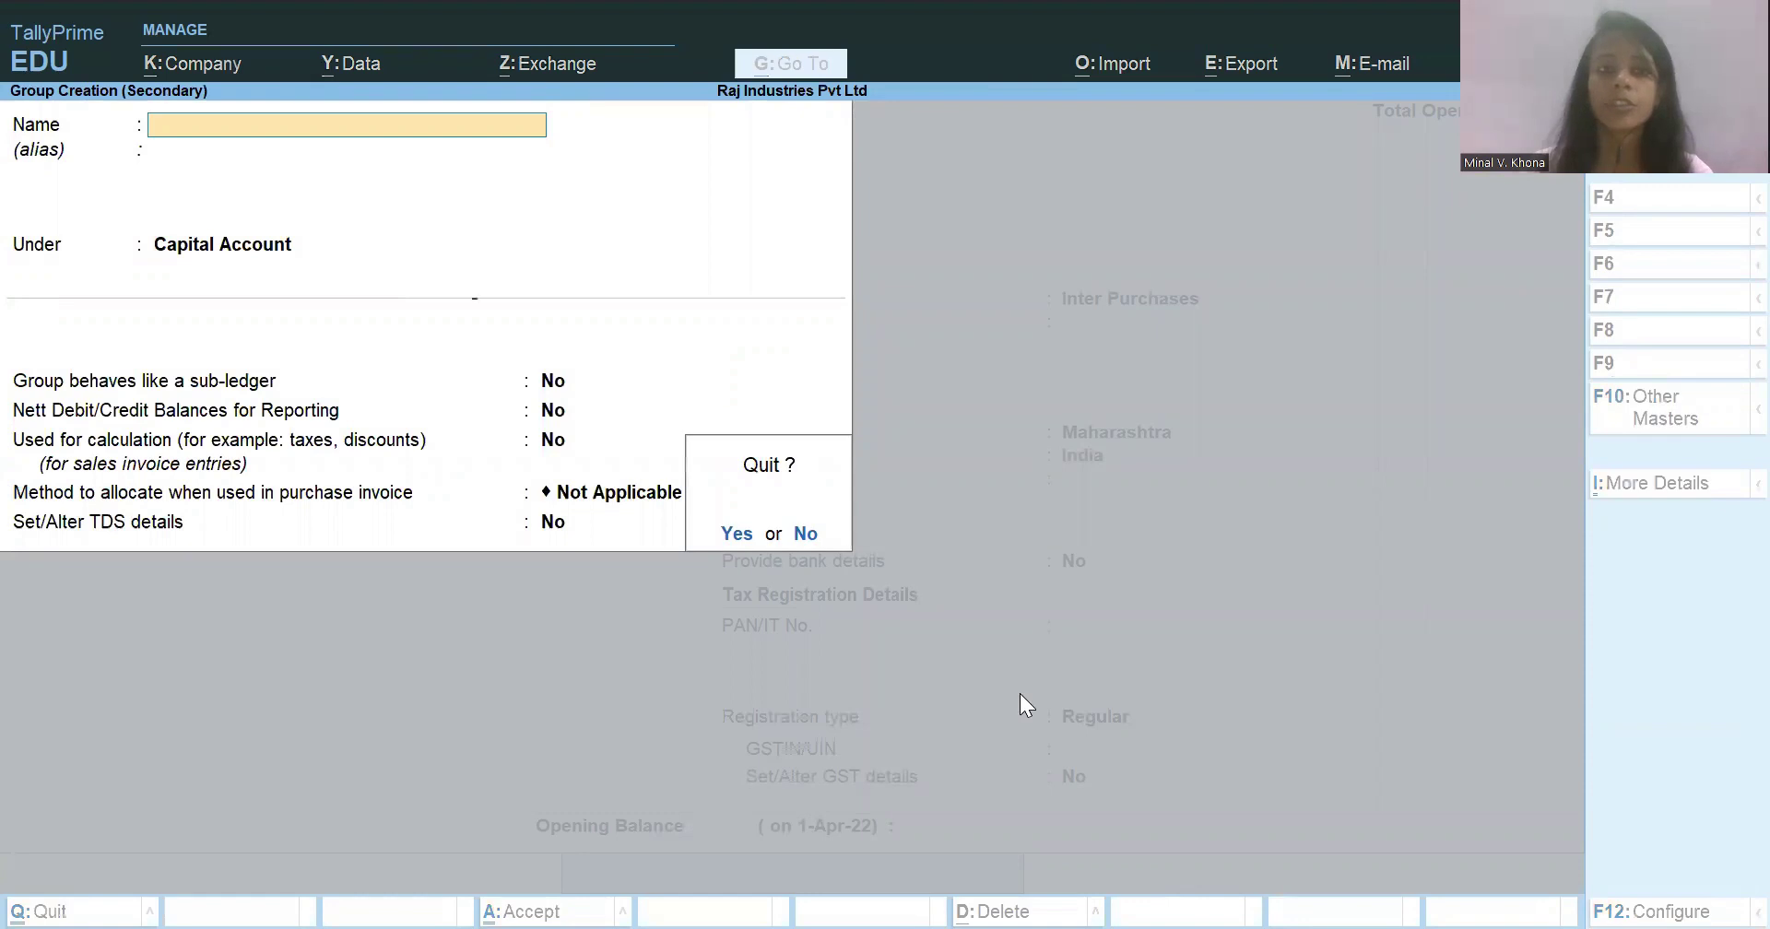
key("y")
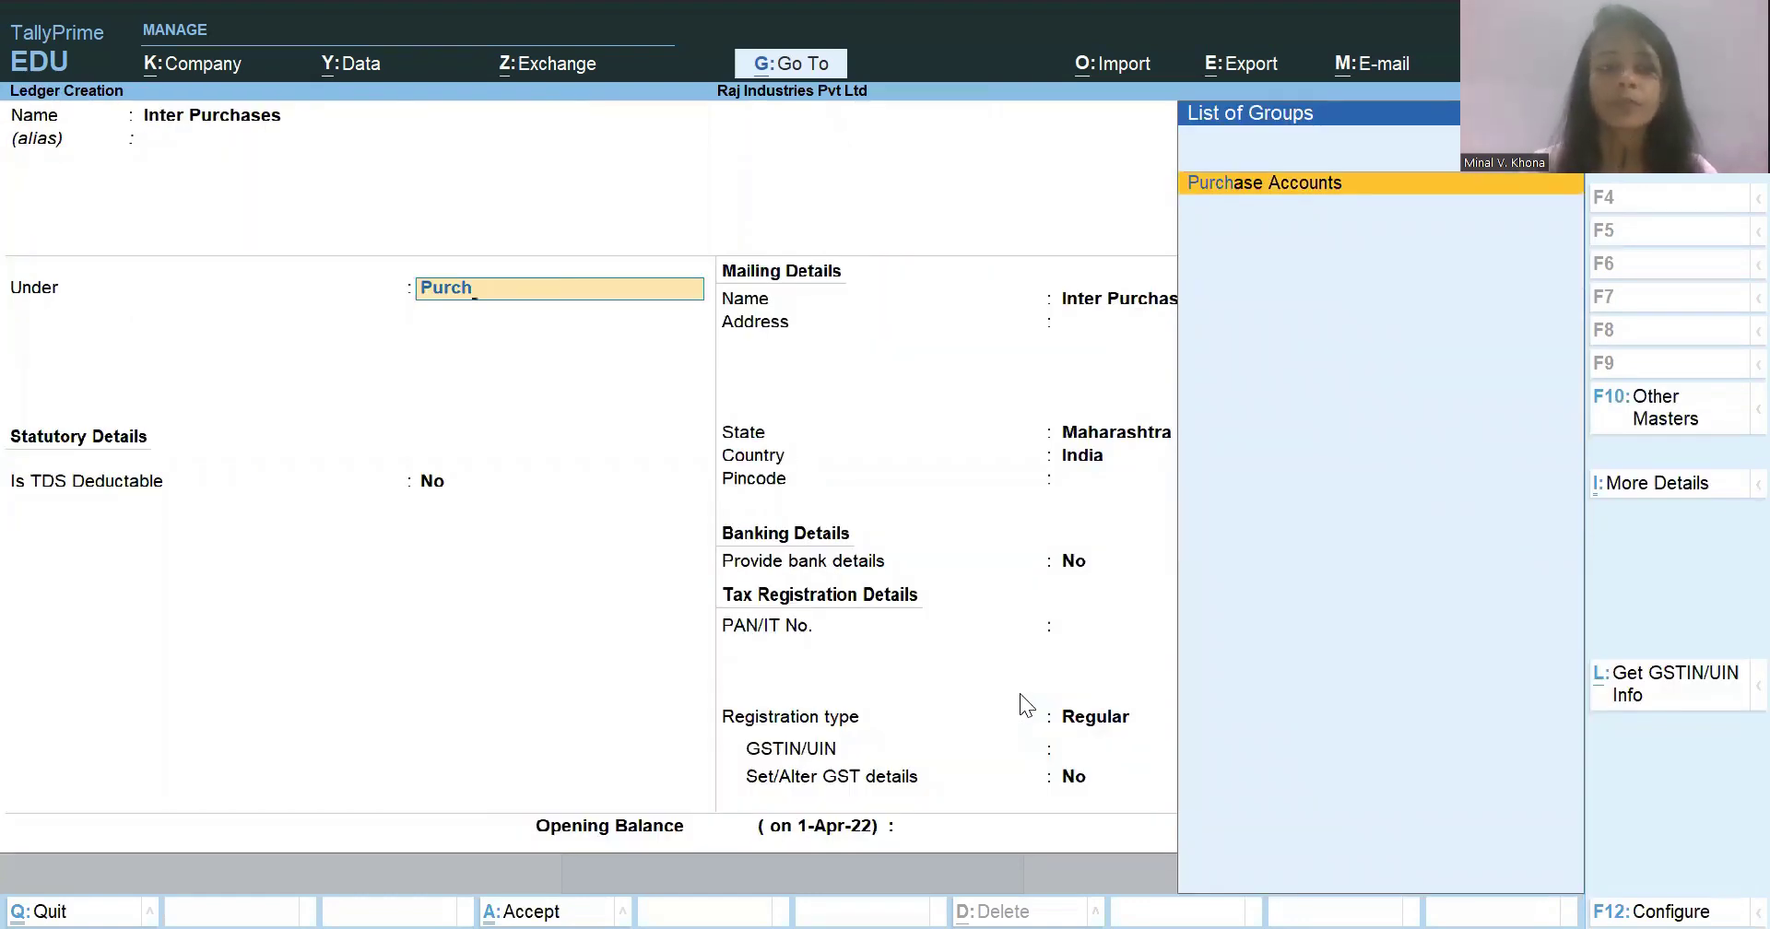
- Place Inter Purchases under Purchase Accounts, with ledger type Not Applicable, GST Applicable, no separate GST details and Goods as the type of supply
key("Return")
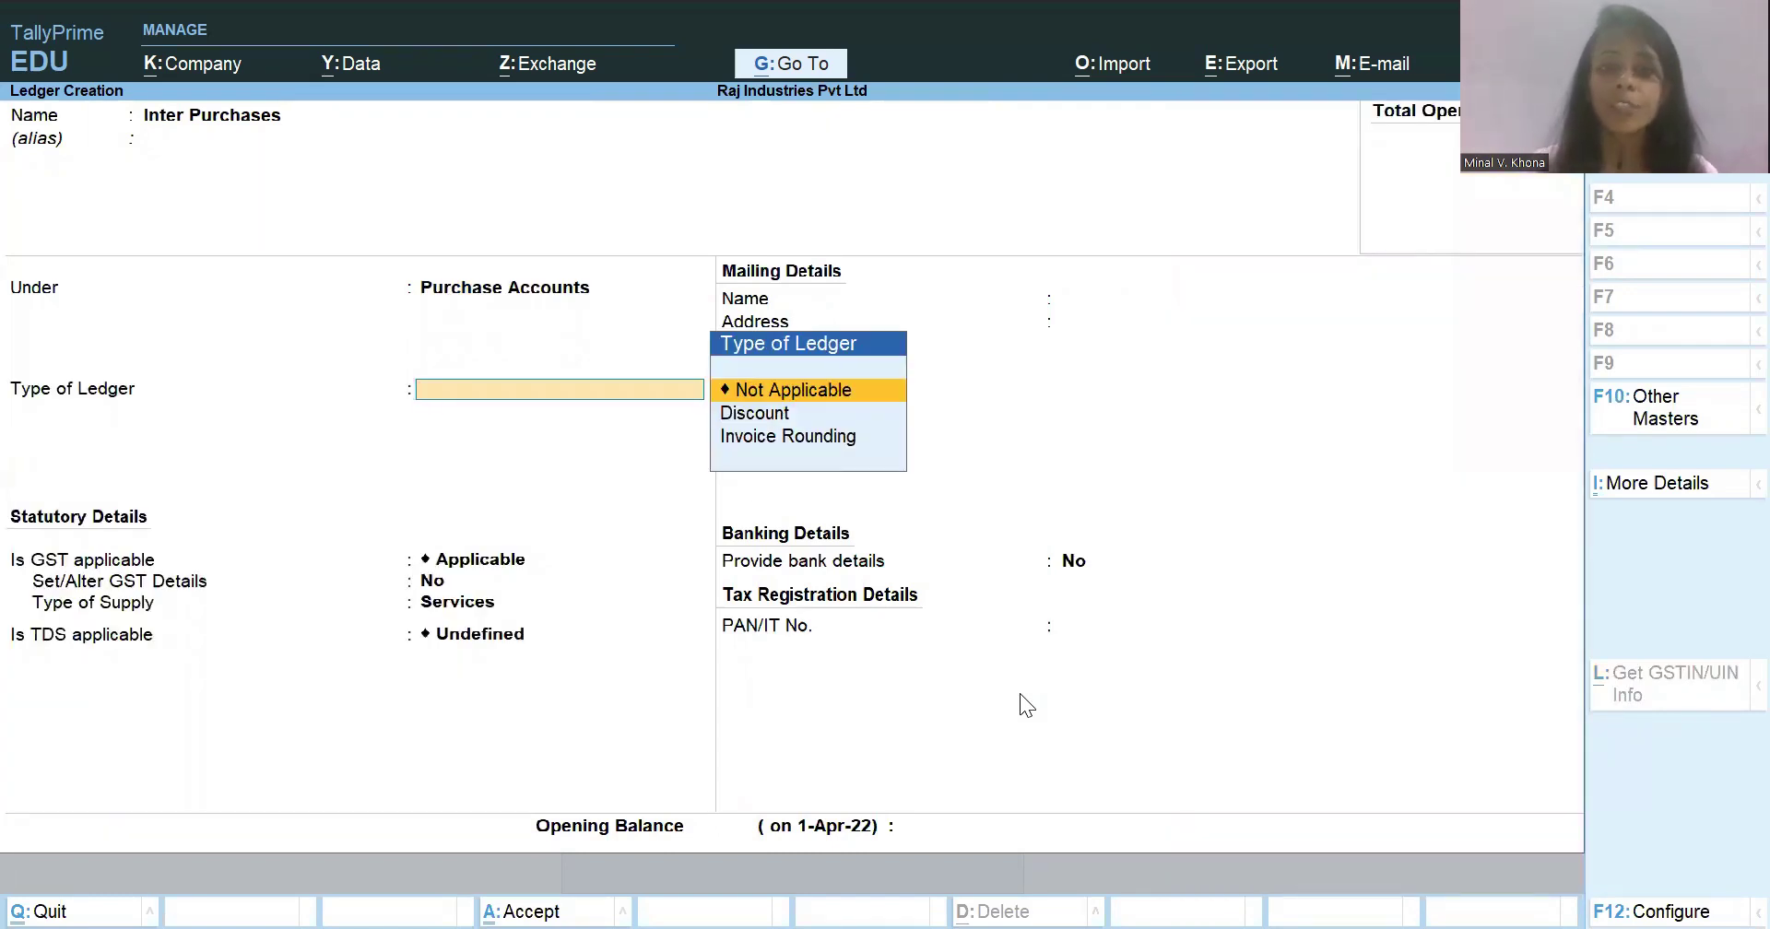
key("Return")
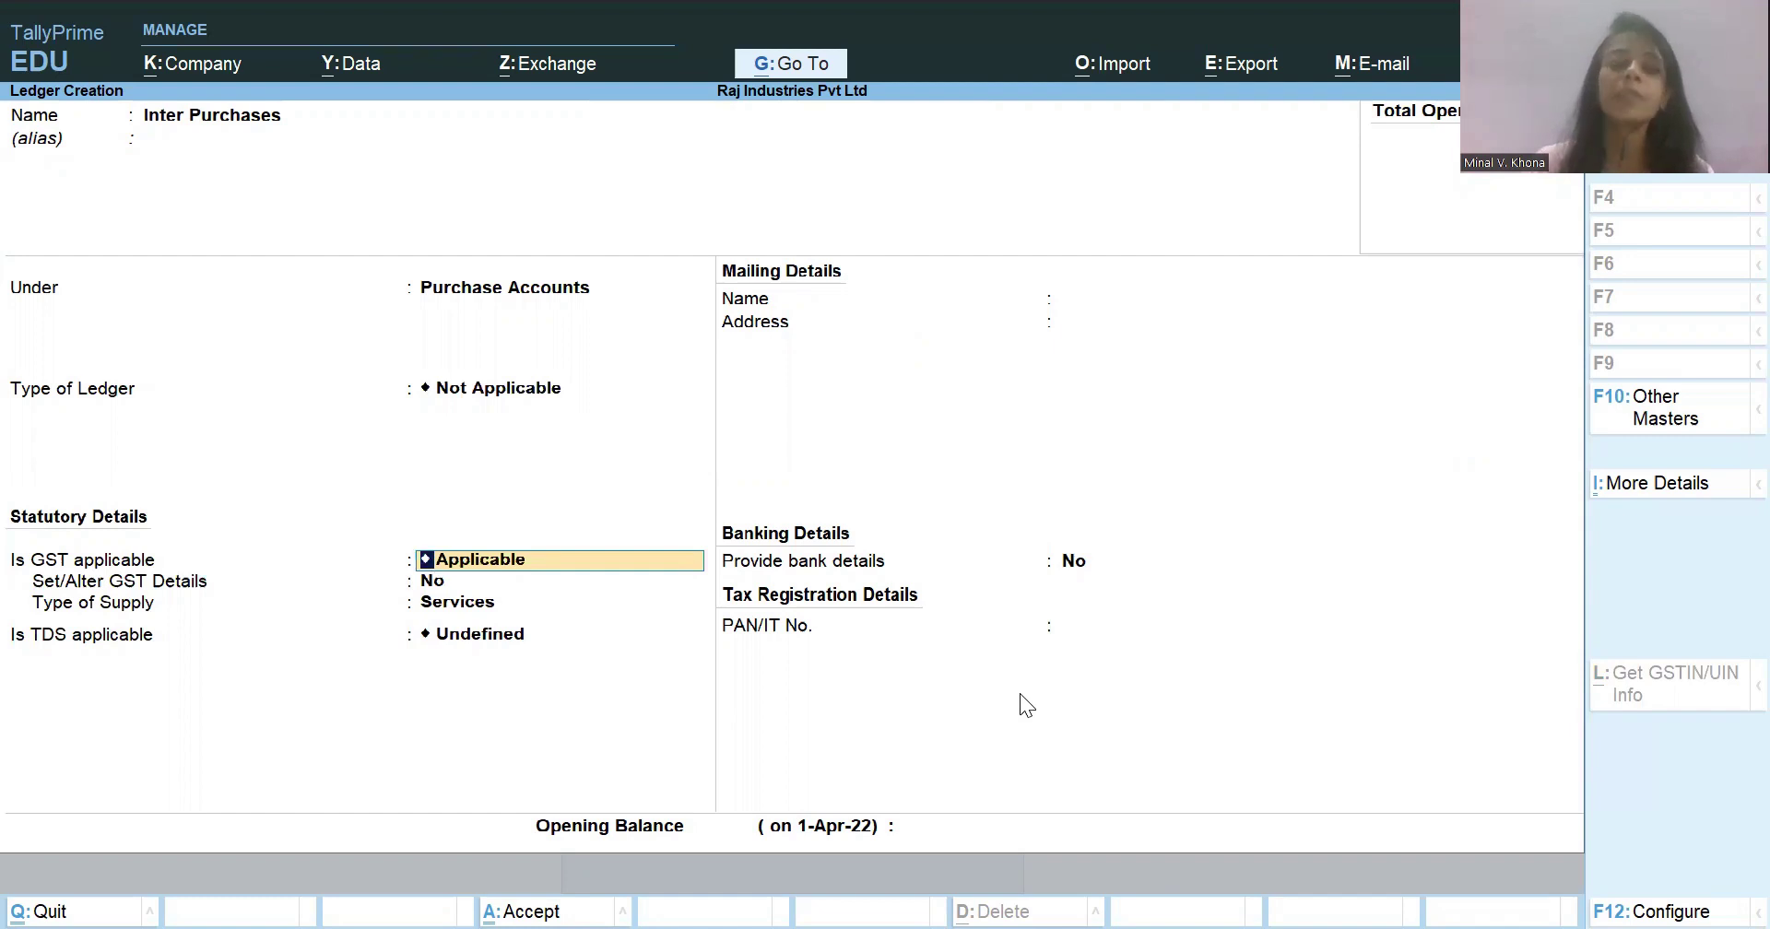
key("Return")
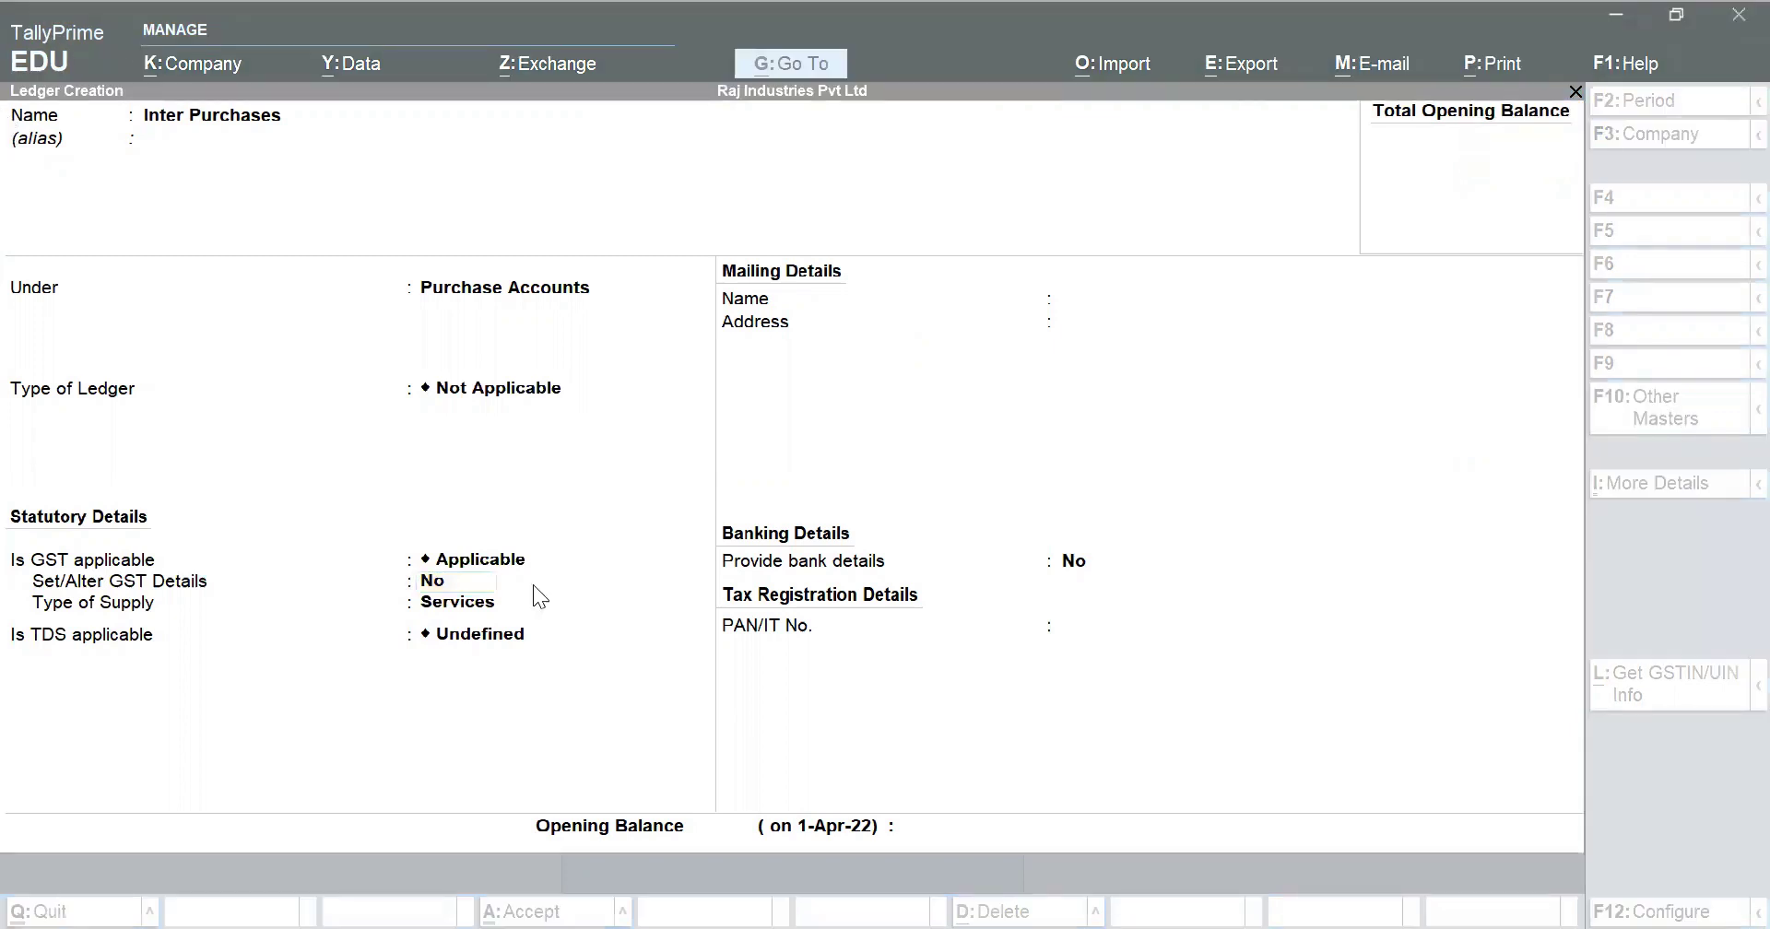
left_click(478, 604)
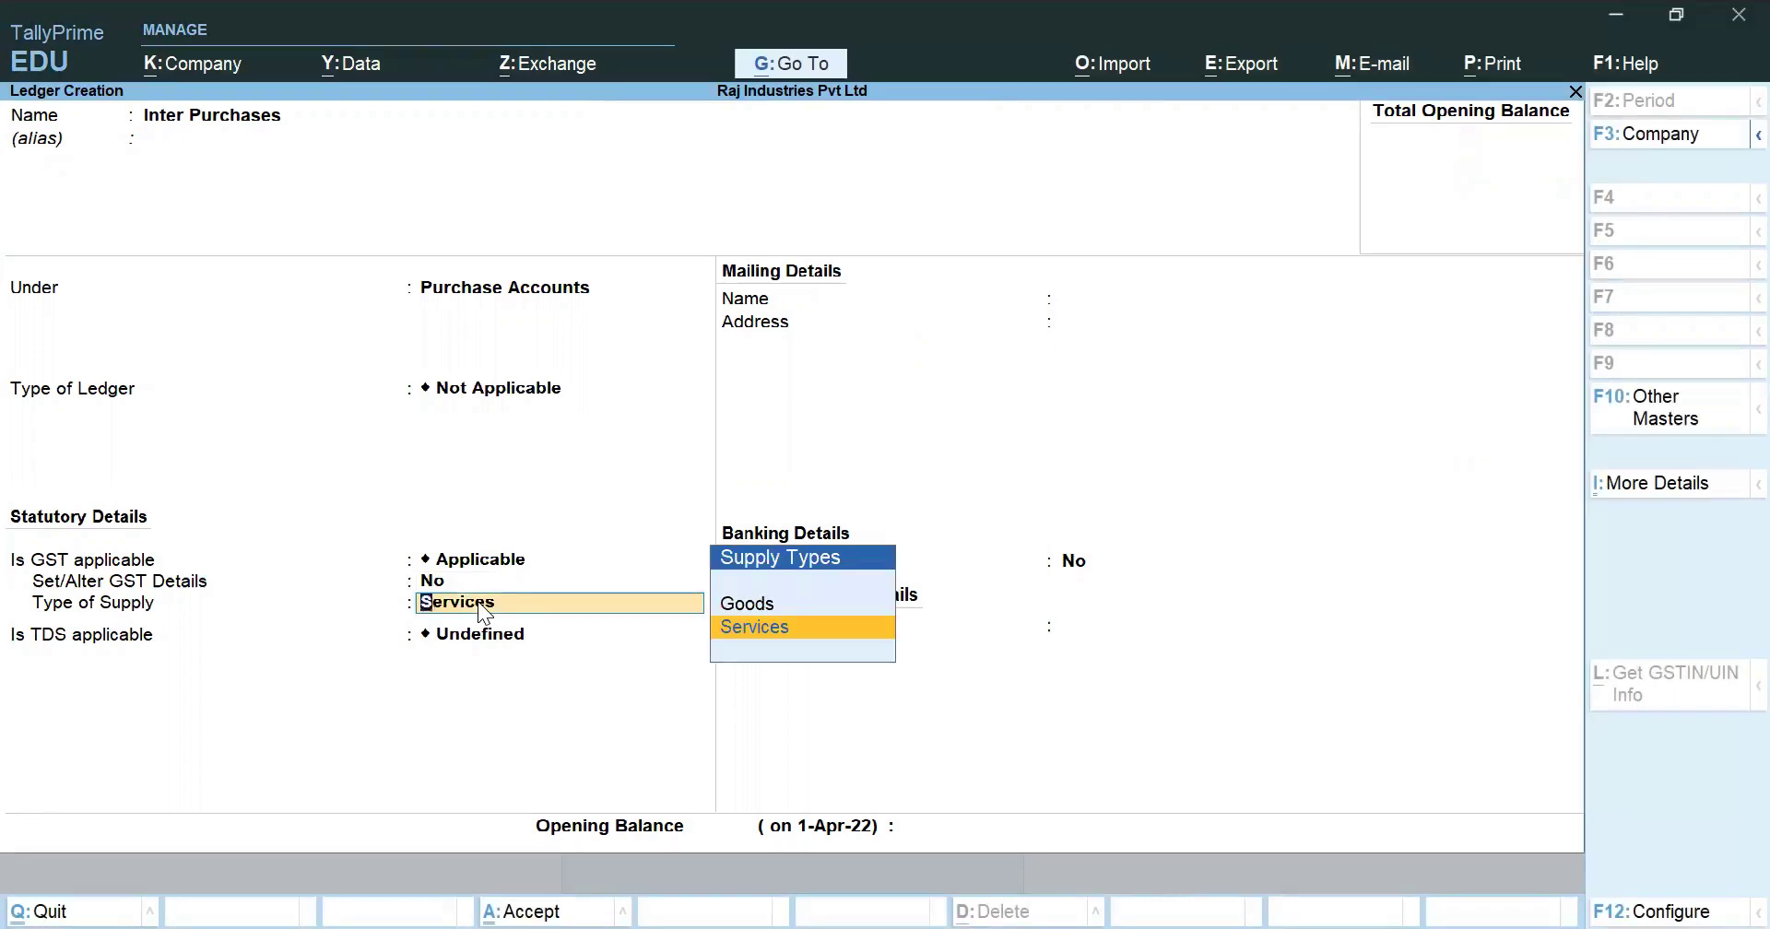
key("Up")
key("Return")
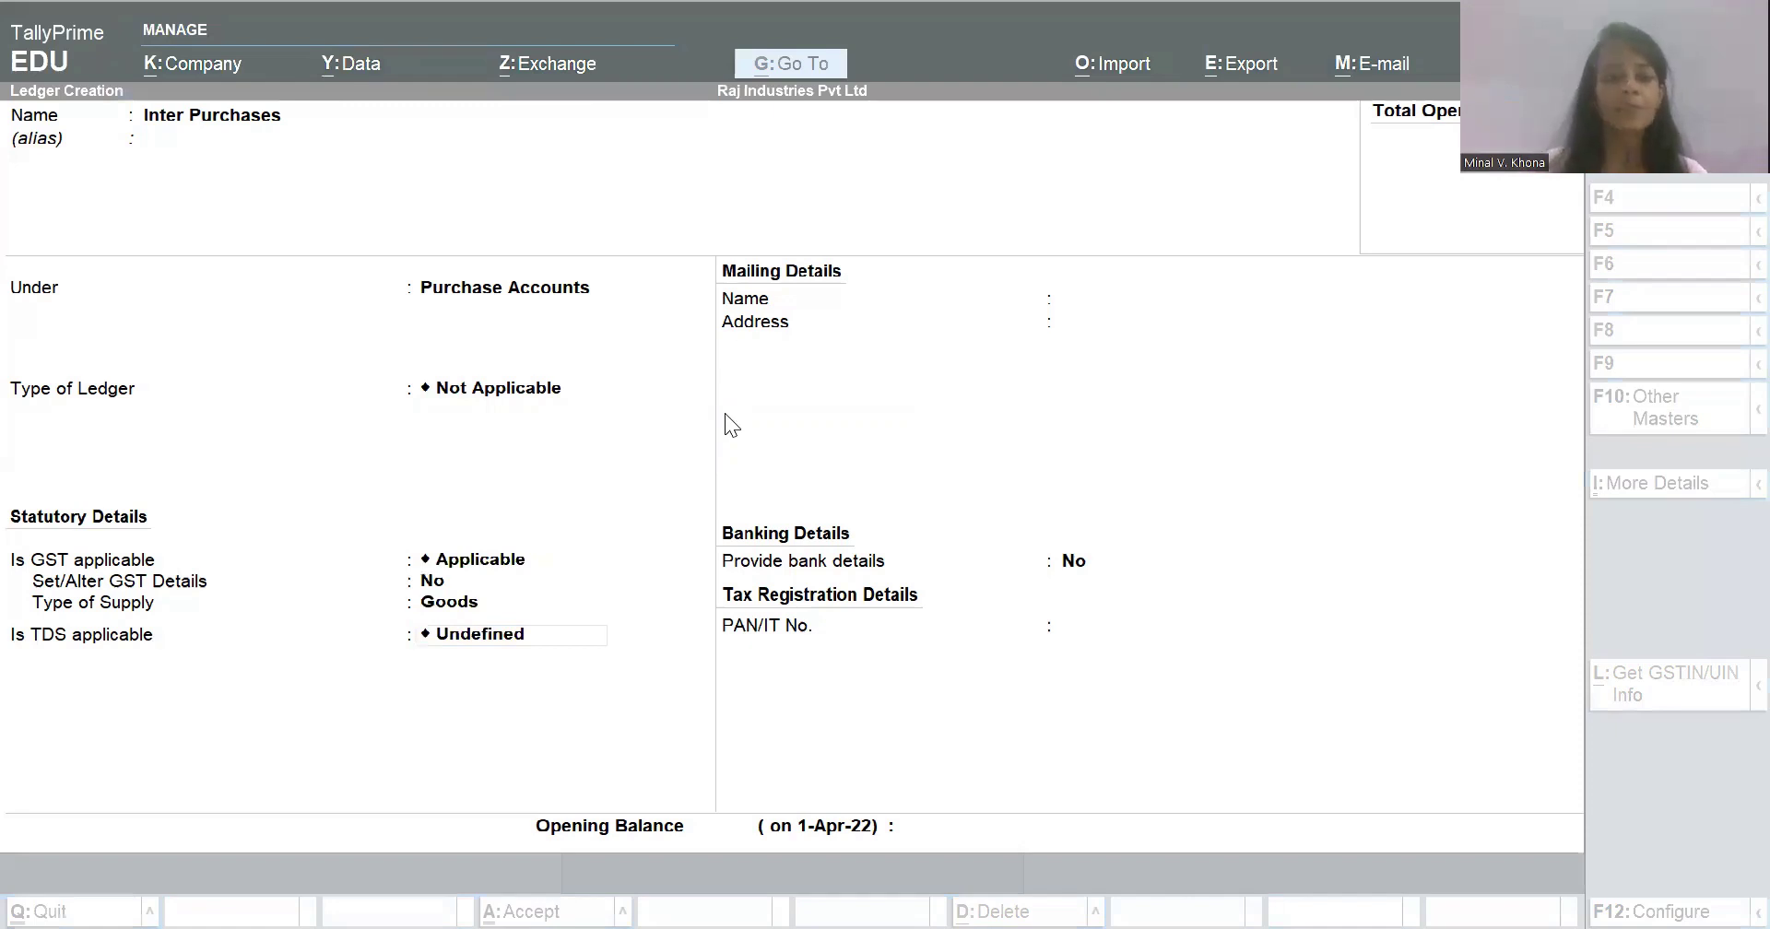
- Leave TDS applicability Undefined, bank details at No and the opening balance blank, and save the Inter Purchases ledger
left_click(582, 646)
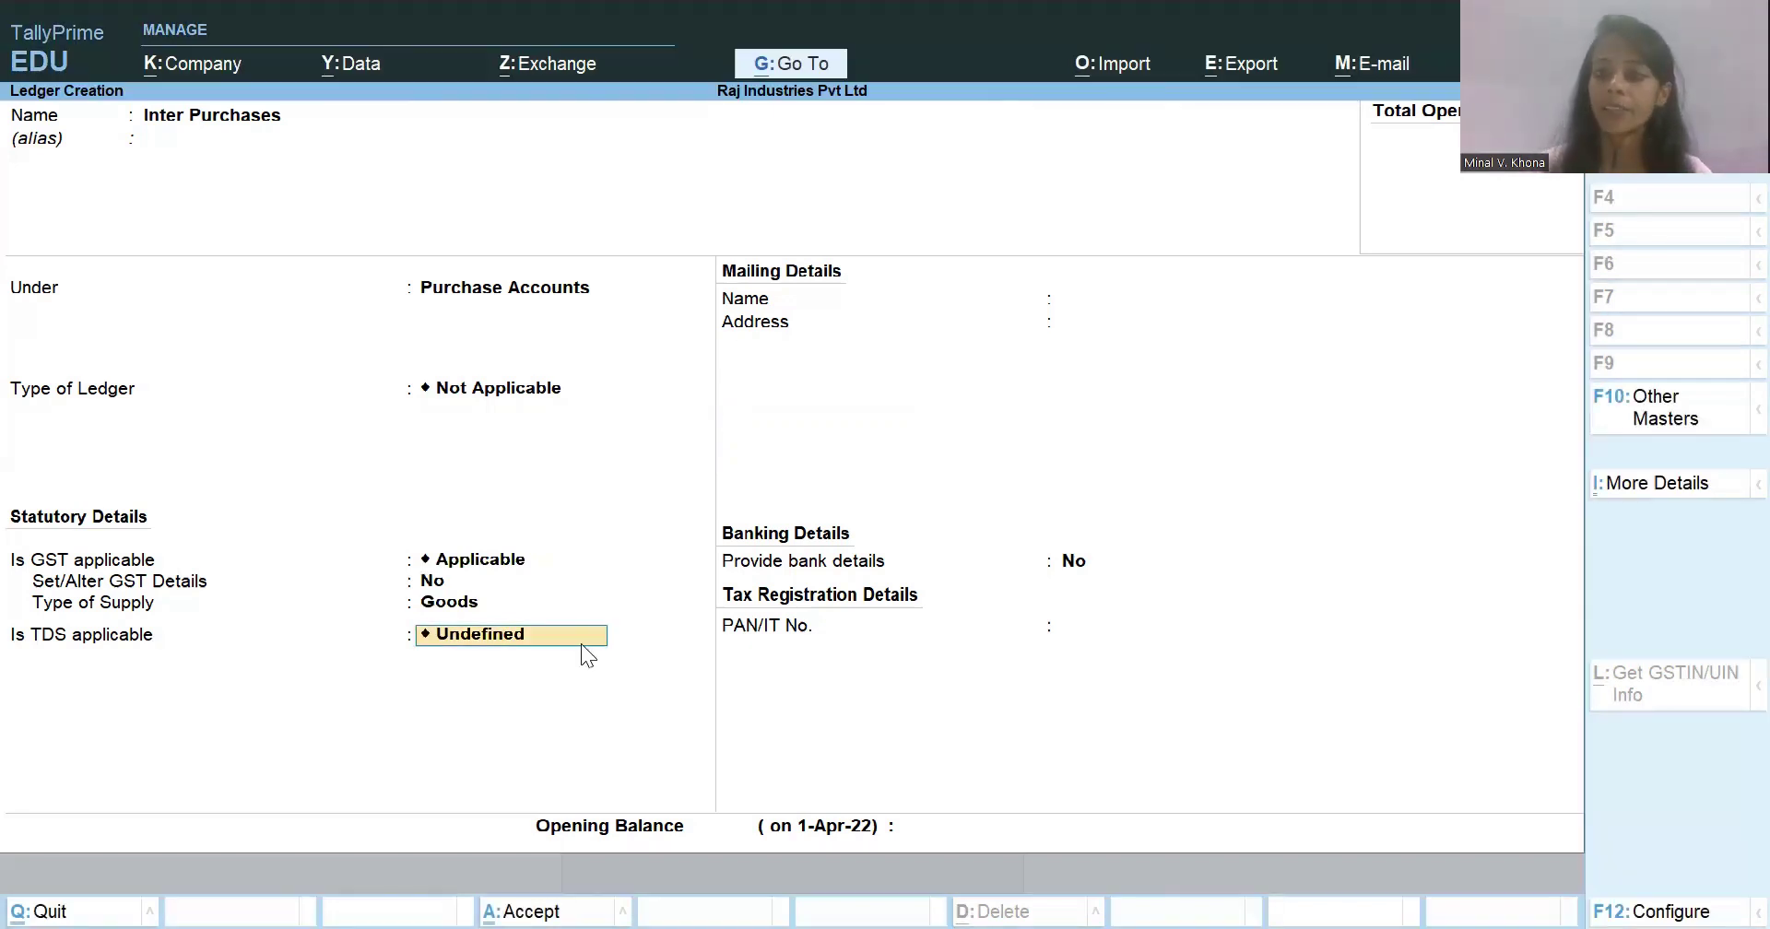
key("Return")
key("Return")
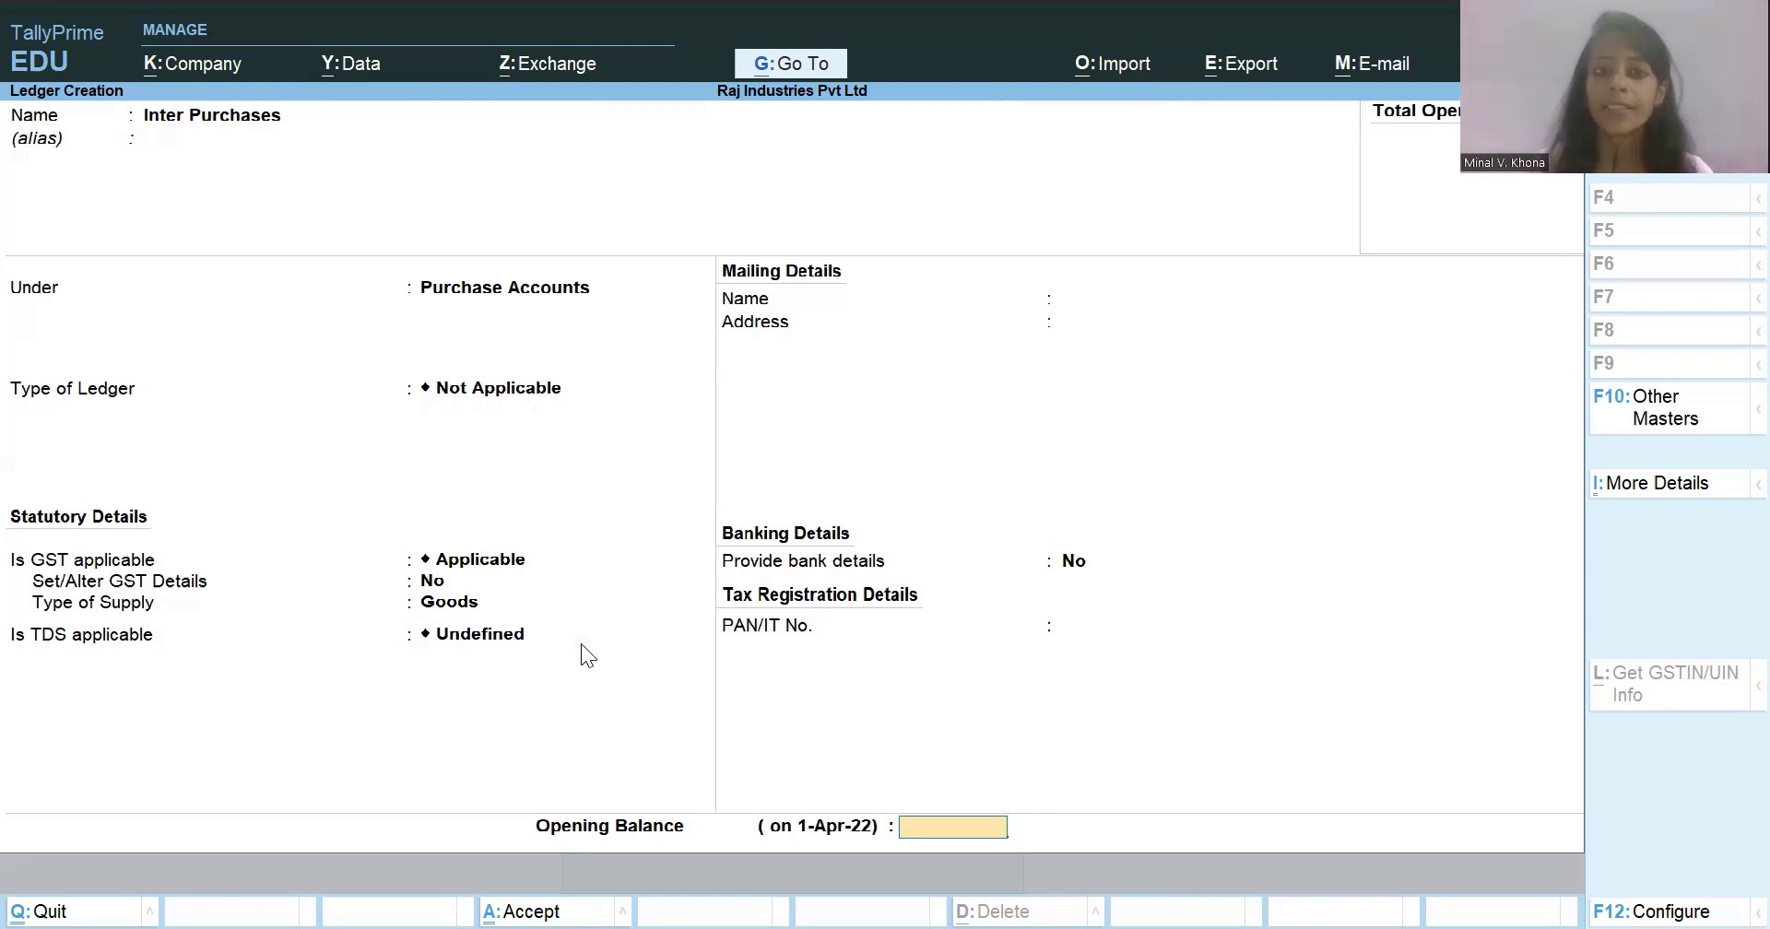
key("Return")
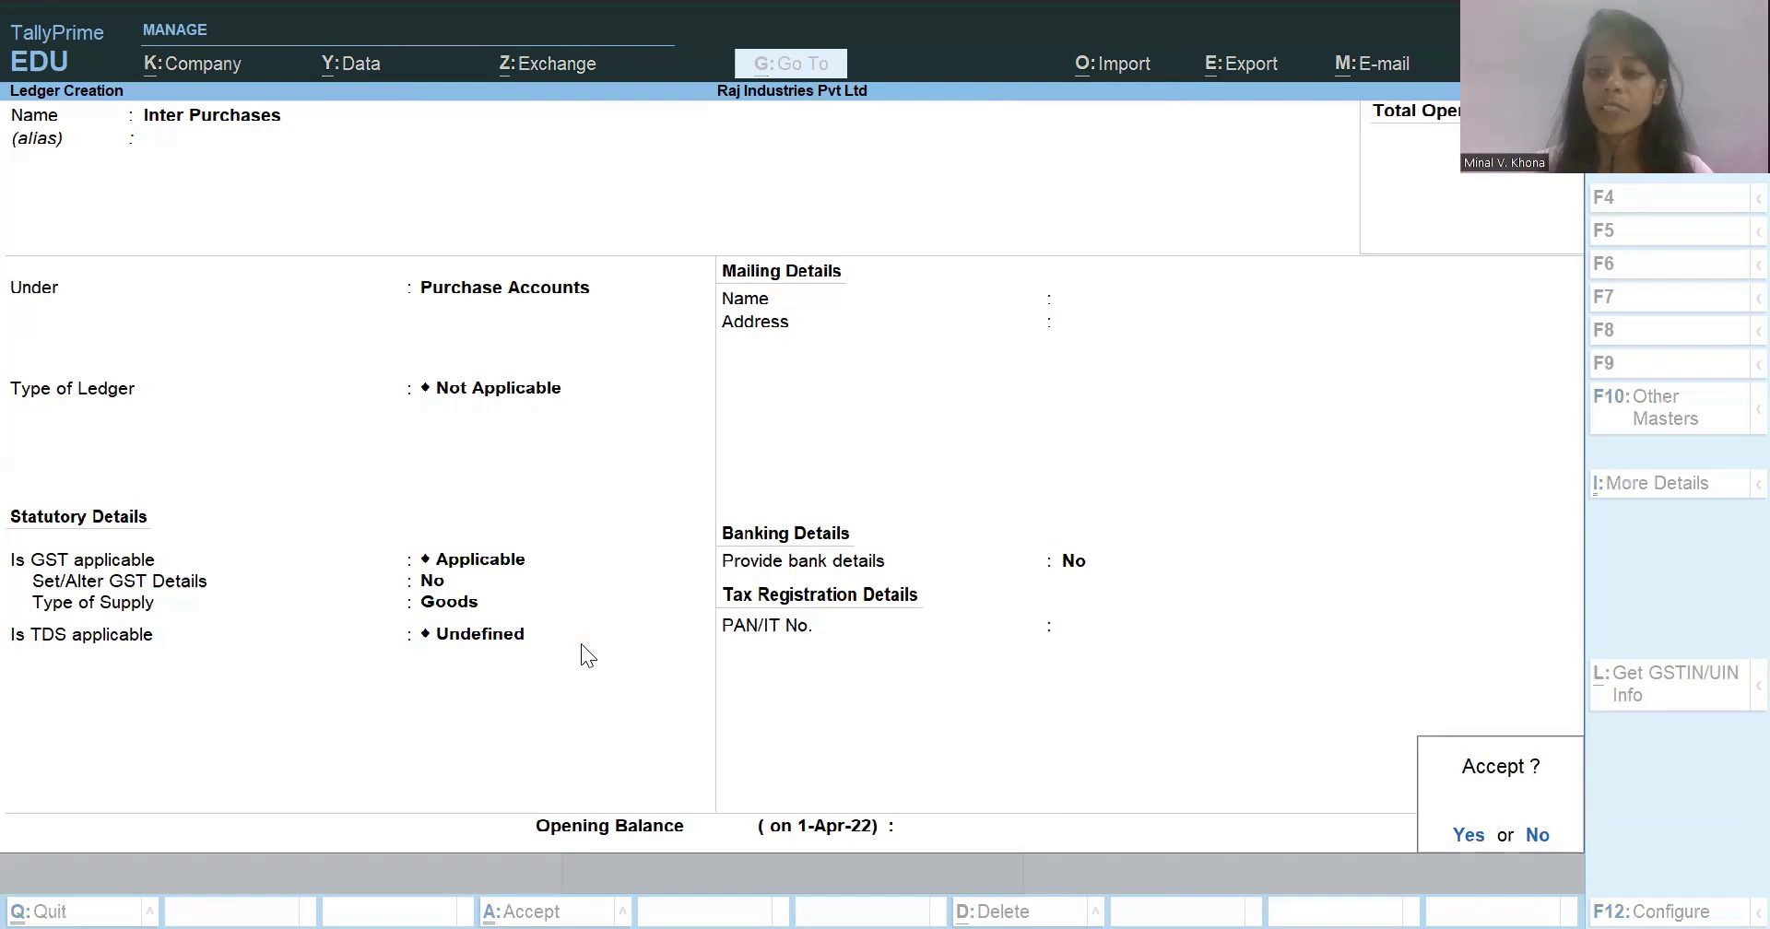
key("Return")
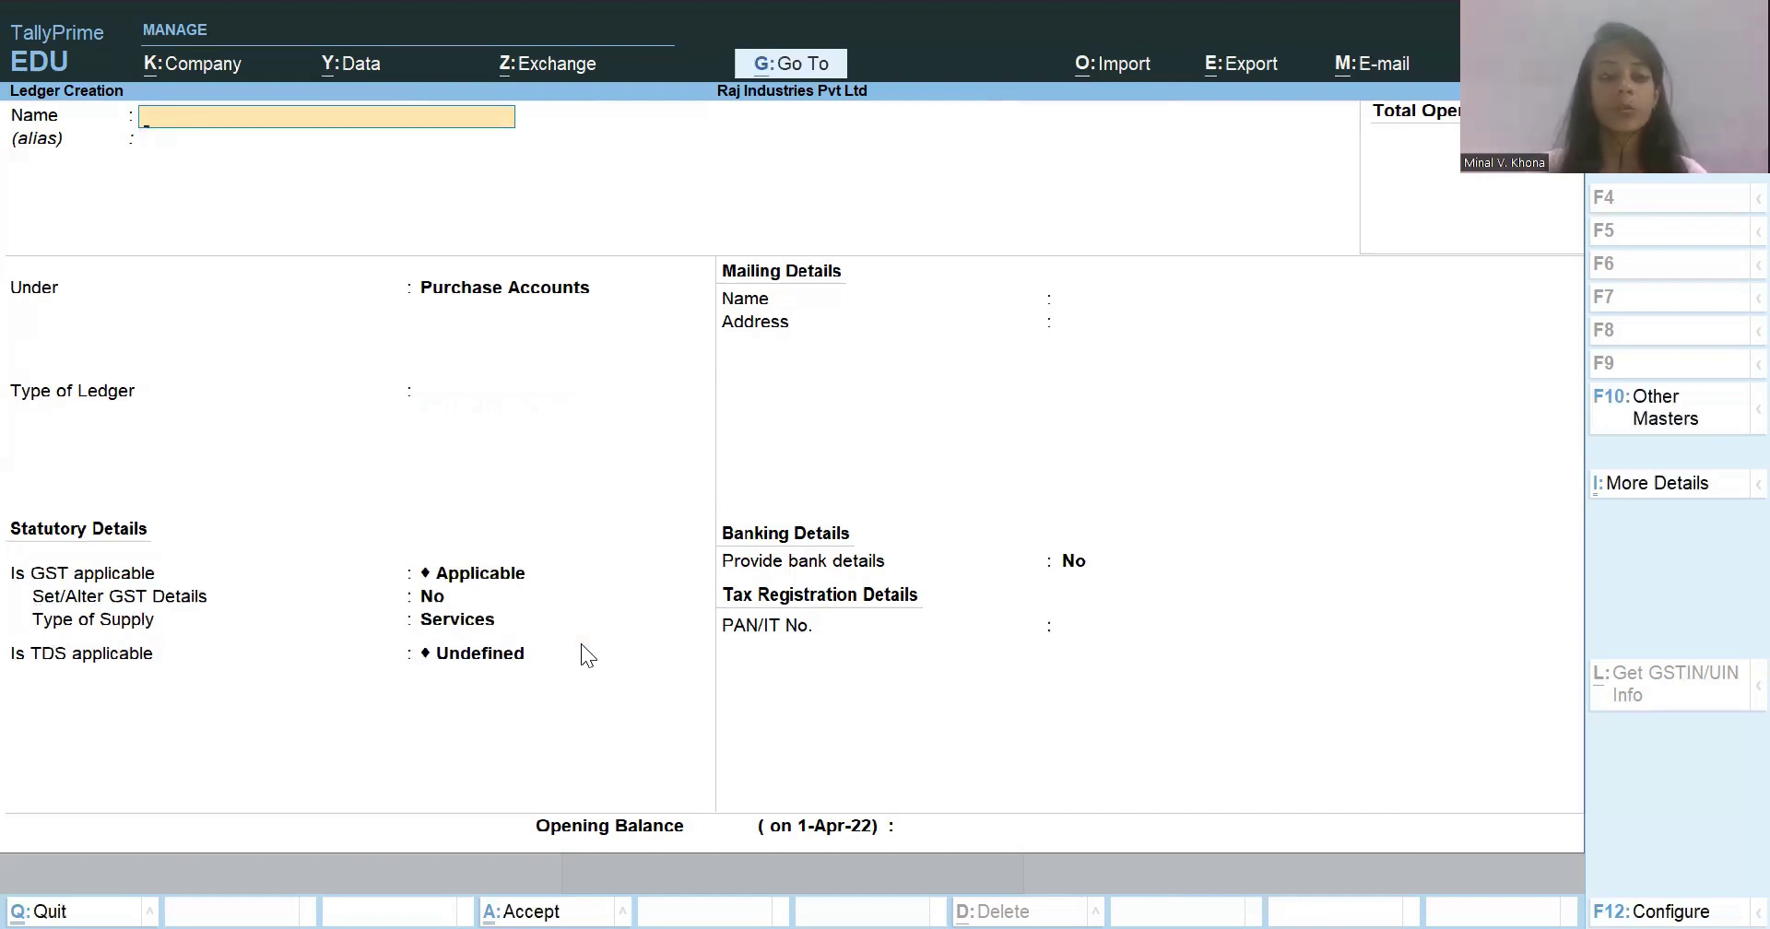
- Name the new ledger Intra Purchases without an alias and place it under Purchase Accounts
type("Int")
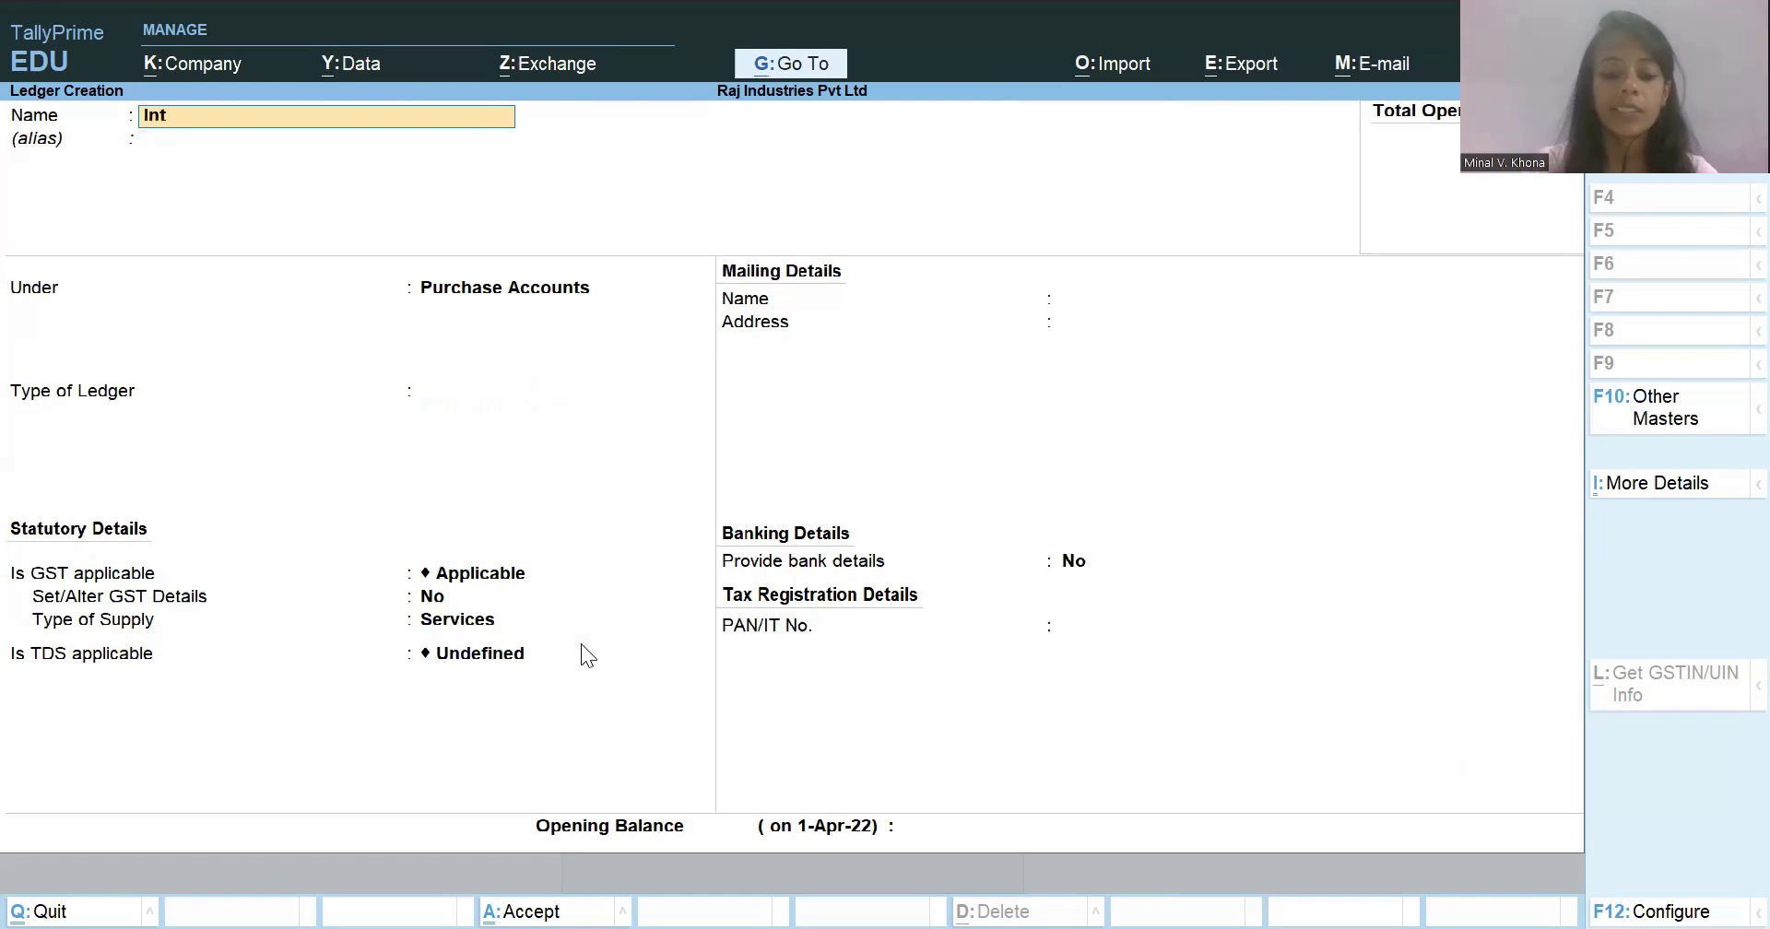
type("ra Purchases")
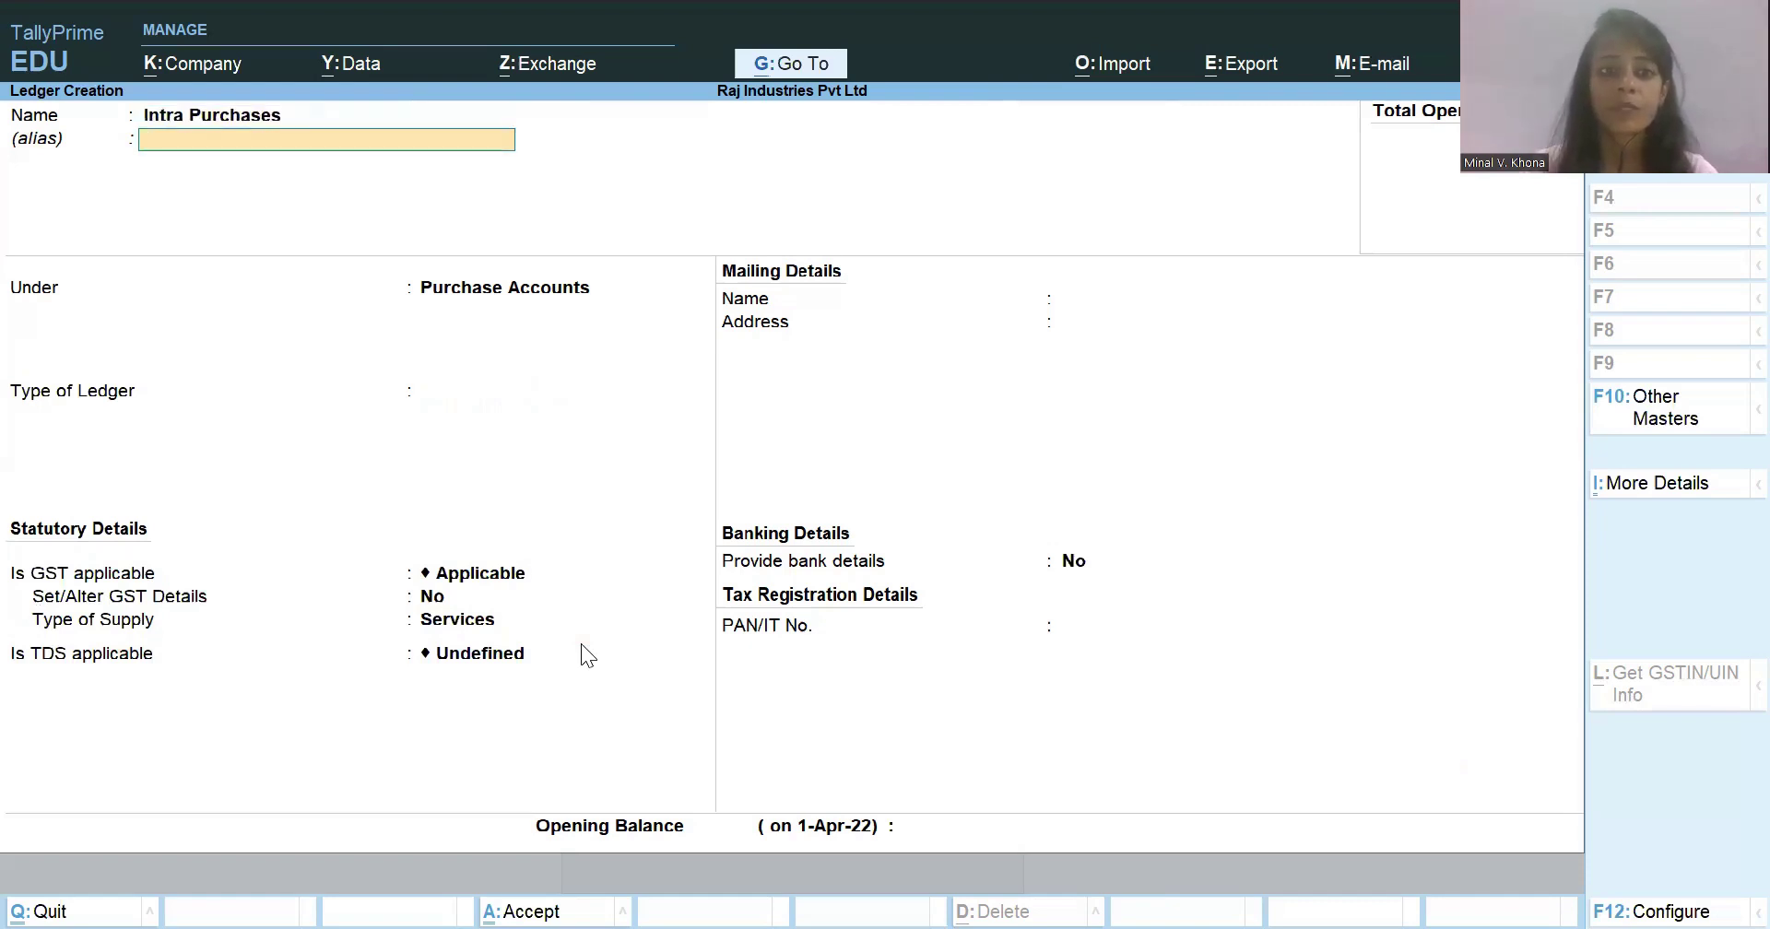
key("Return")
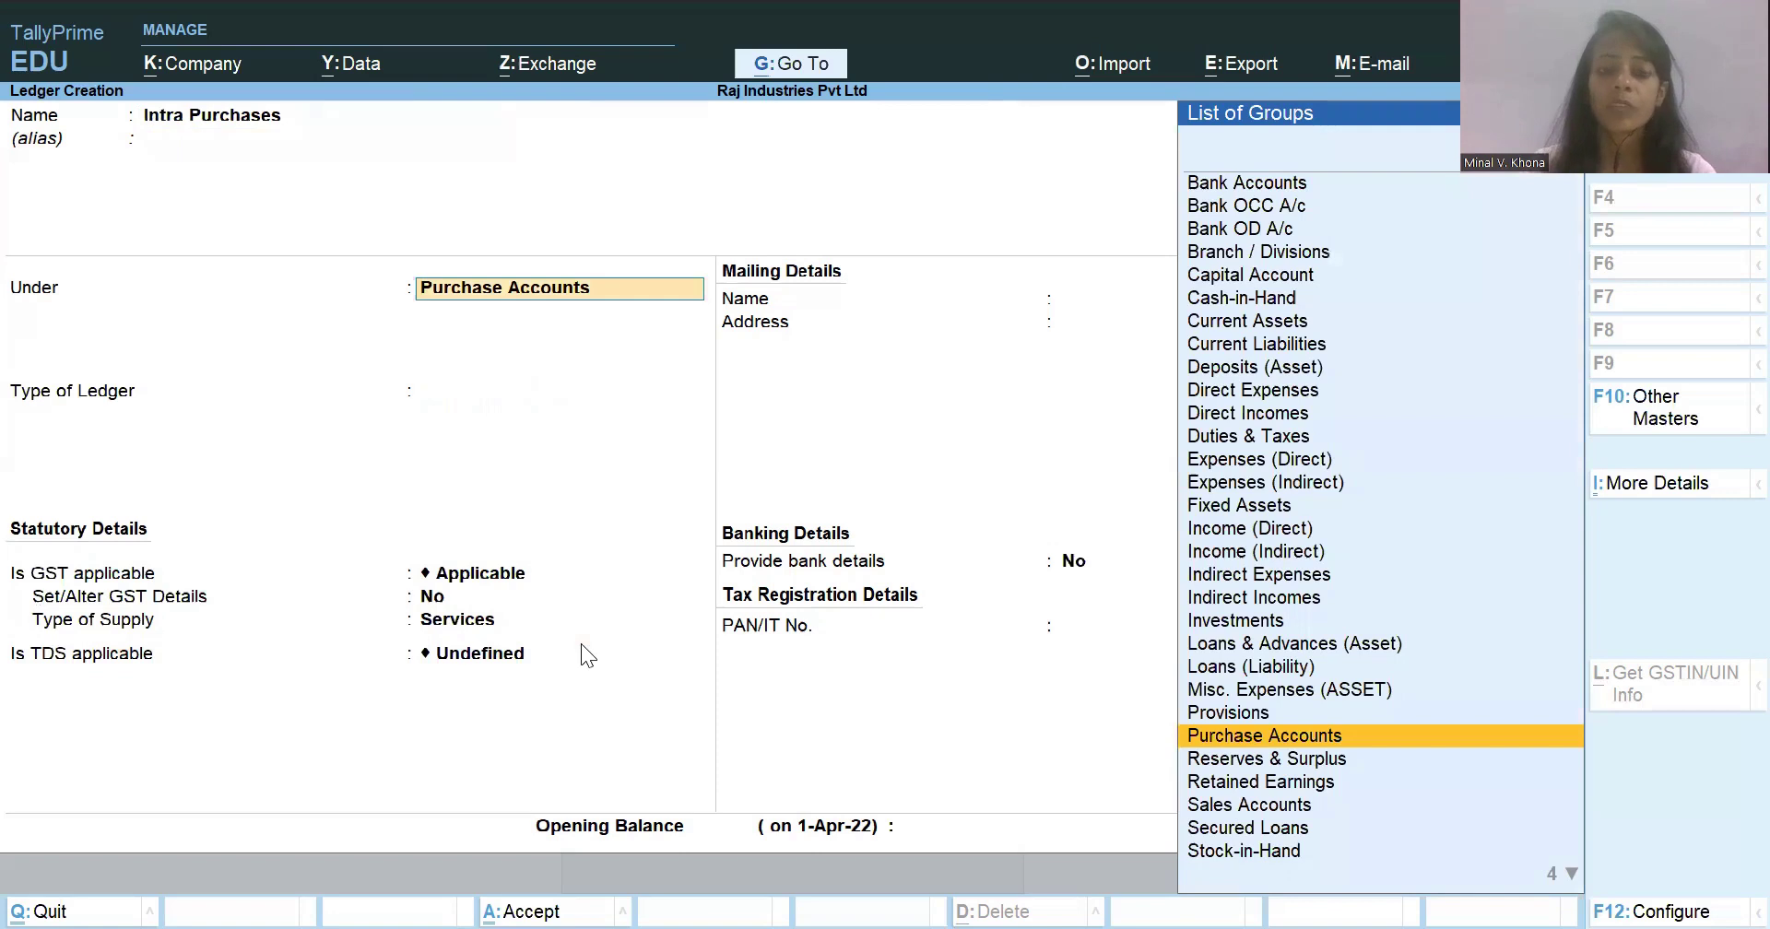
key("Return")
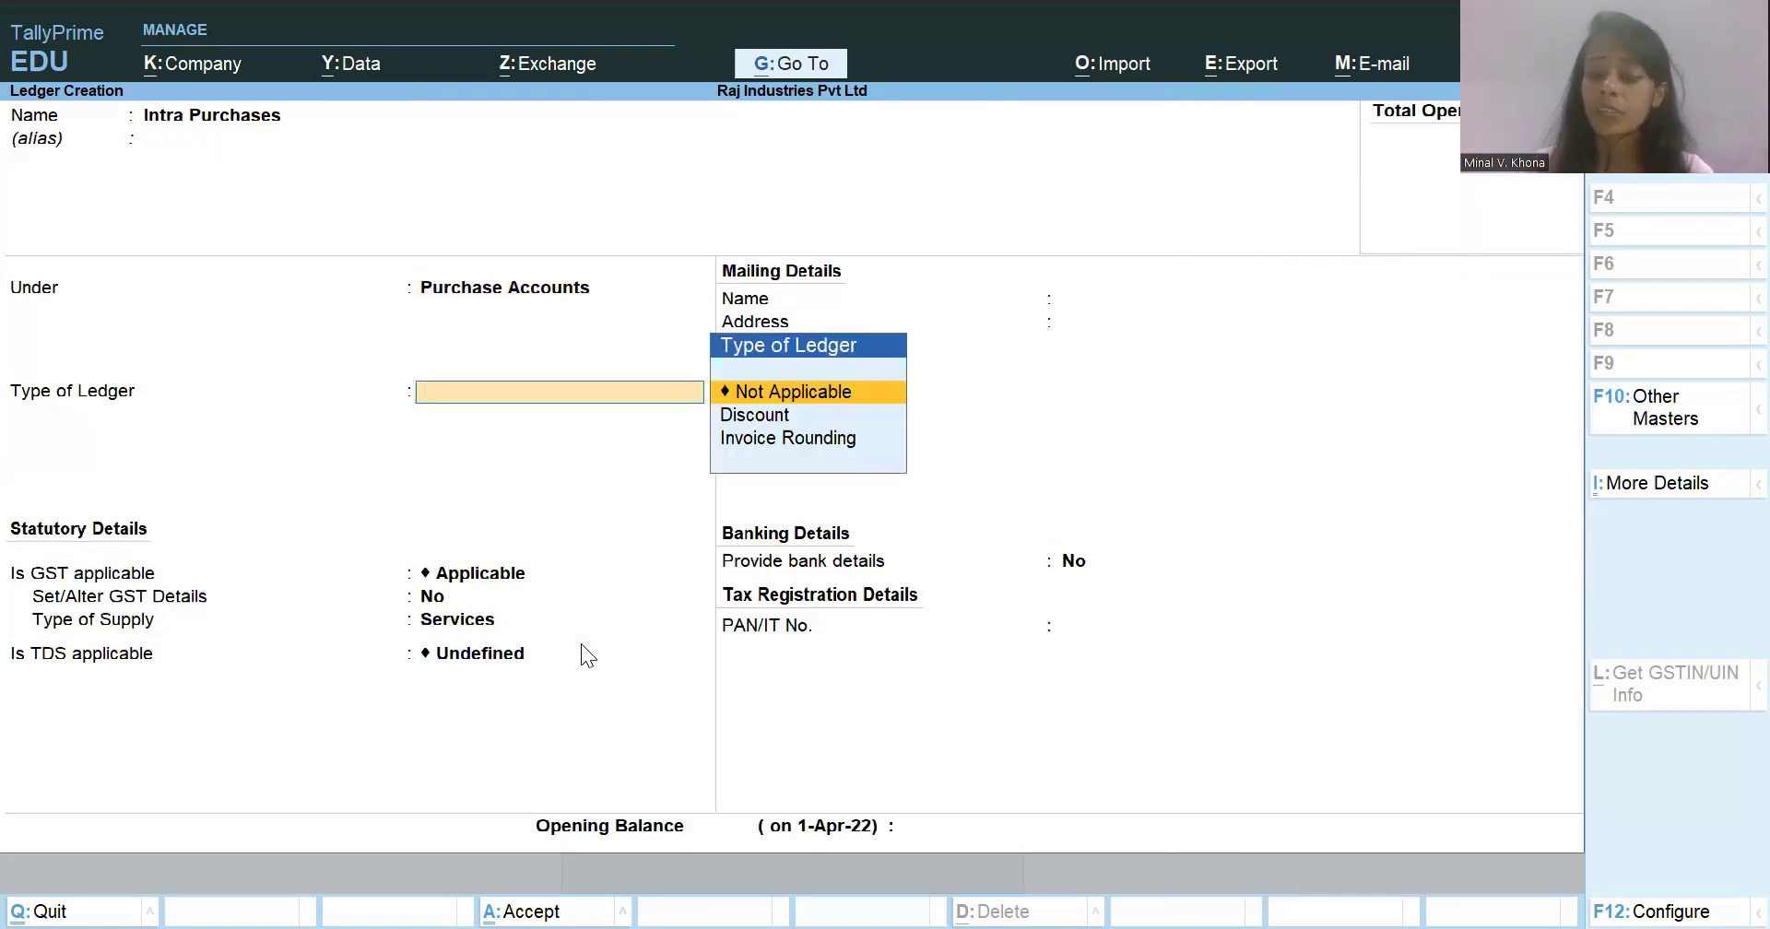
- Set Intra Purchases to ledger type Not Applicable, GST Applicable, no separate GST details and Goods as the type of supply
key("Return")
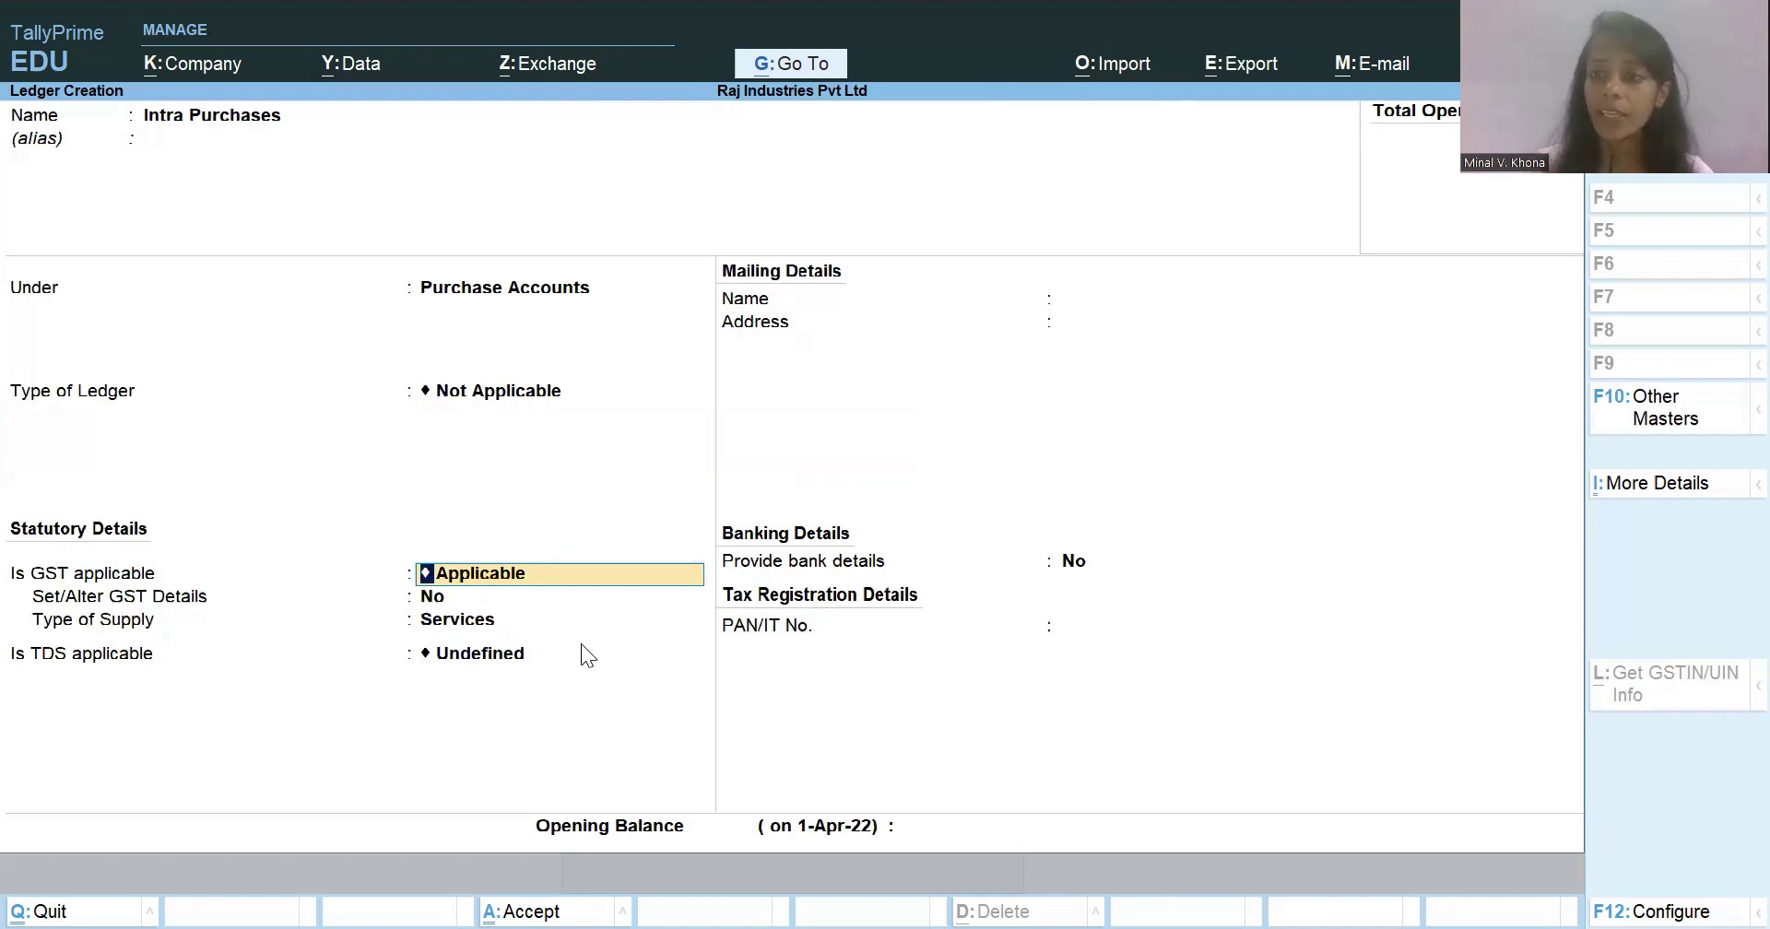
key("Return")
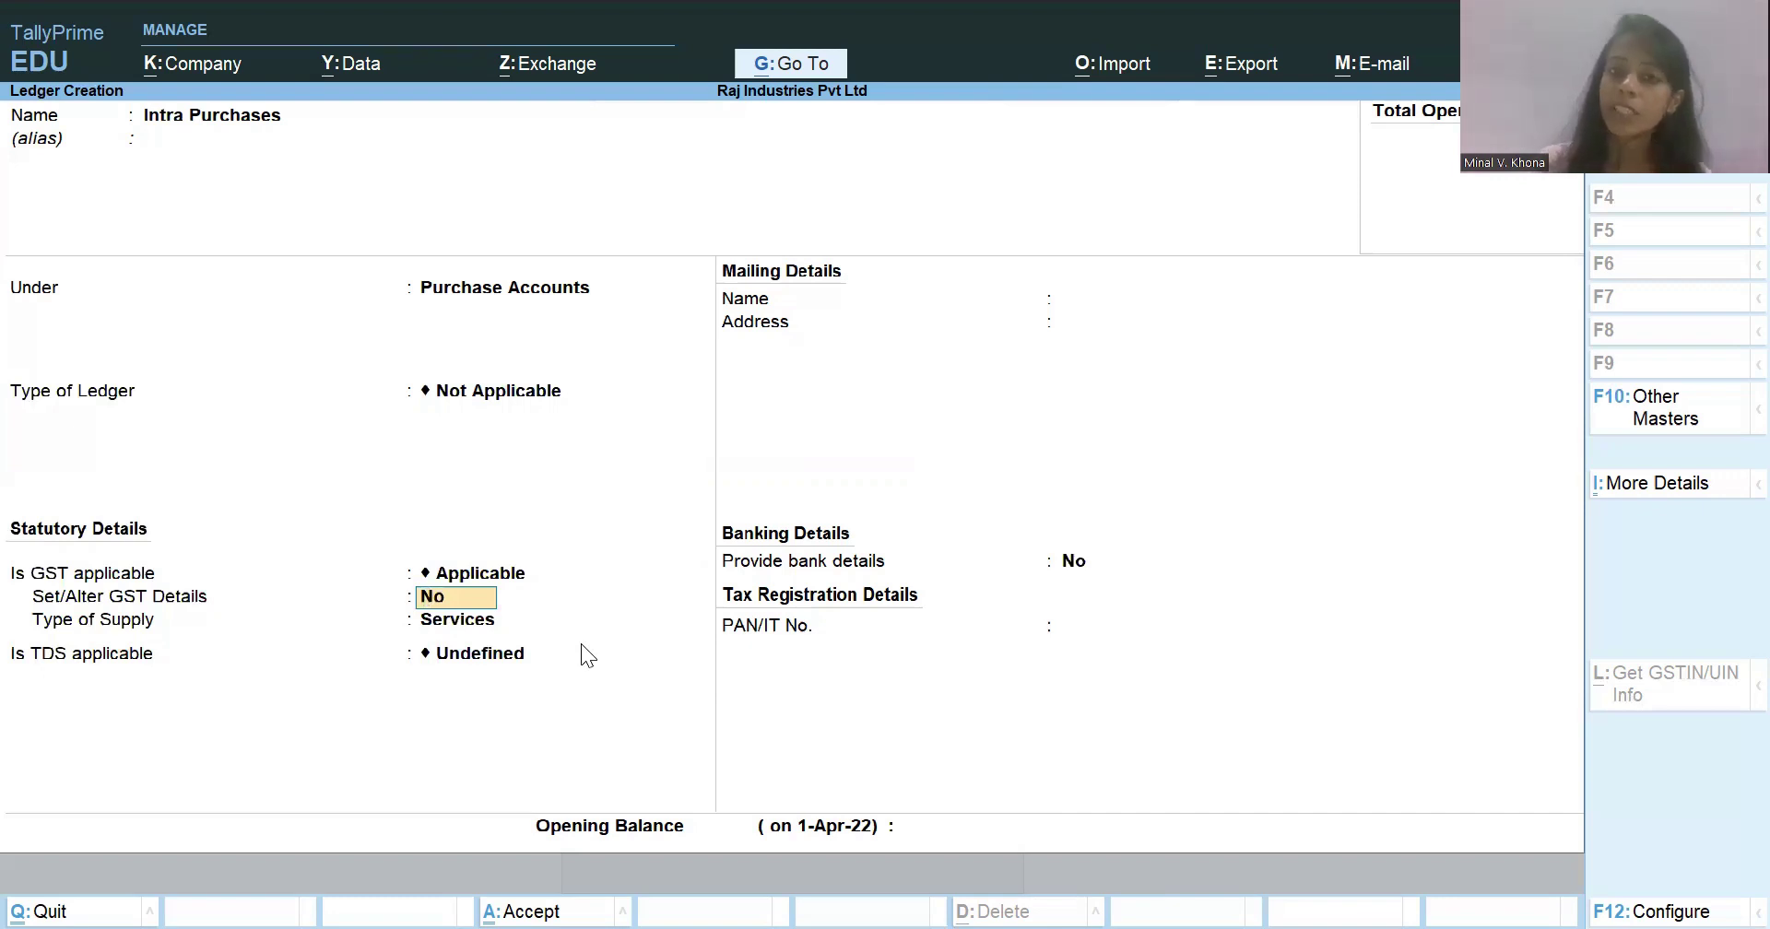
key("Return")
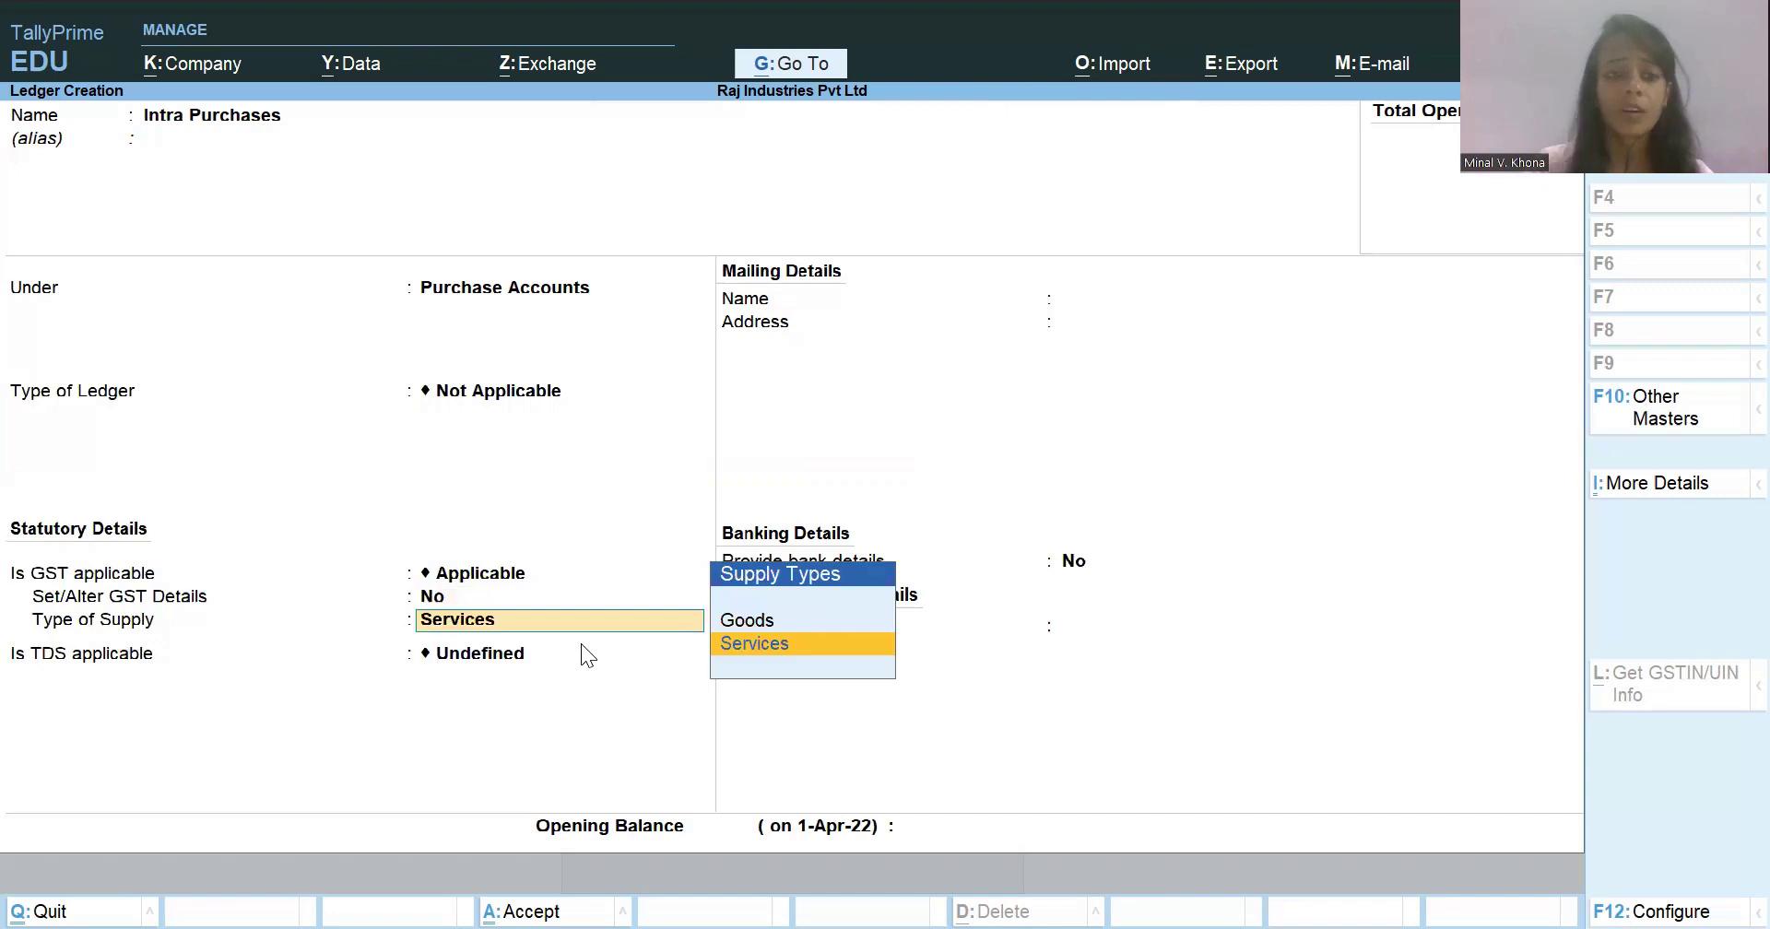
key("Up")
key("Return")
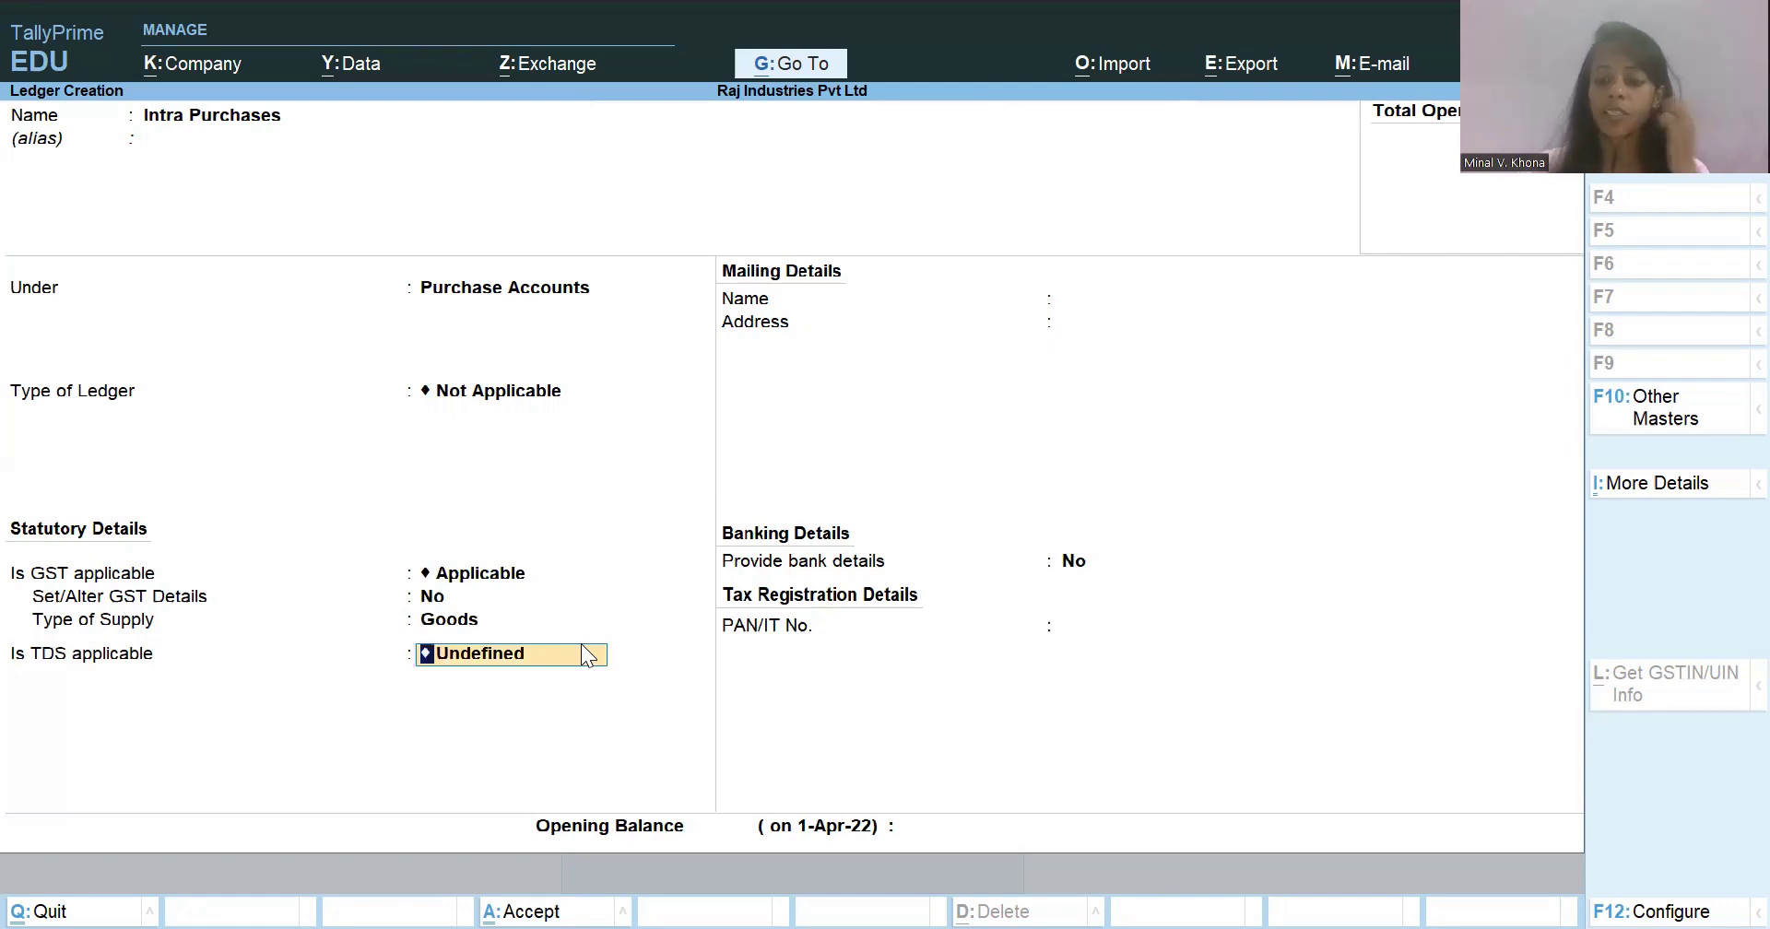
- Keep TDS applicability Undefined and the opening balance blank, and save the Intra Purchases ledger
key("Return")
key("Return")
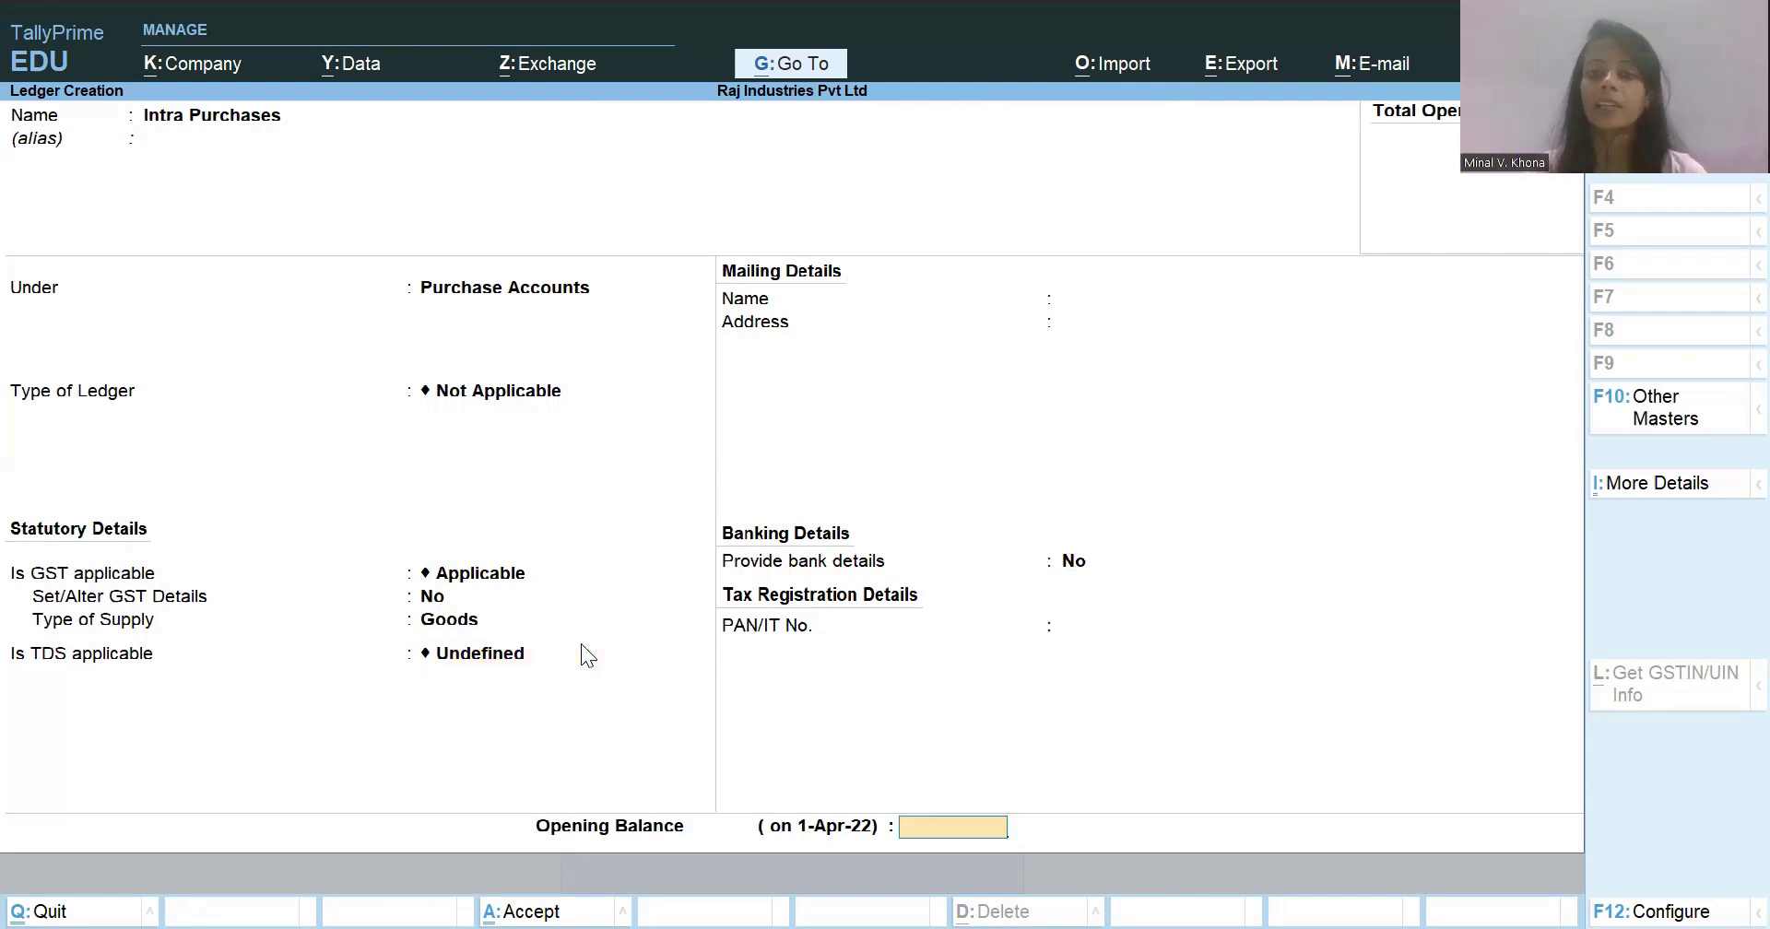
key("Return")
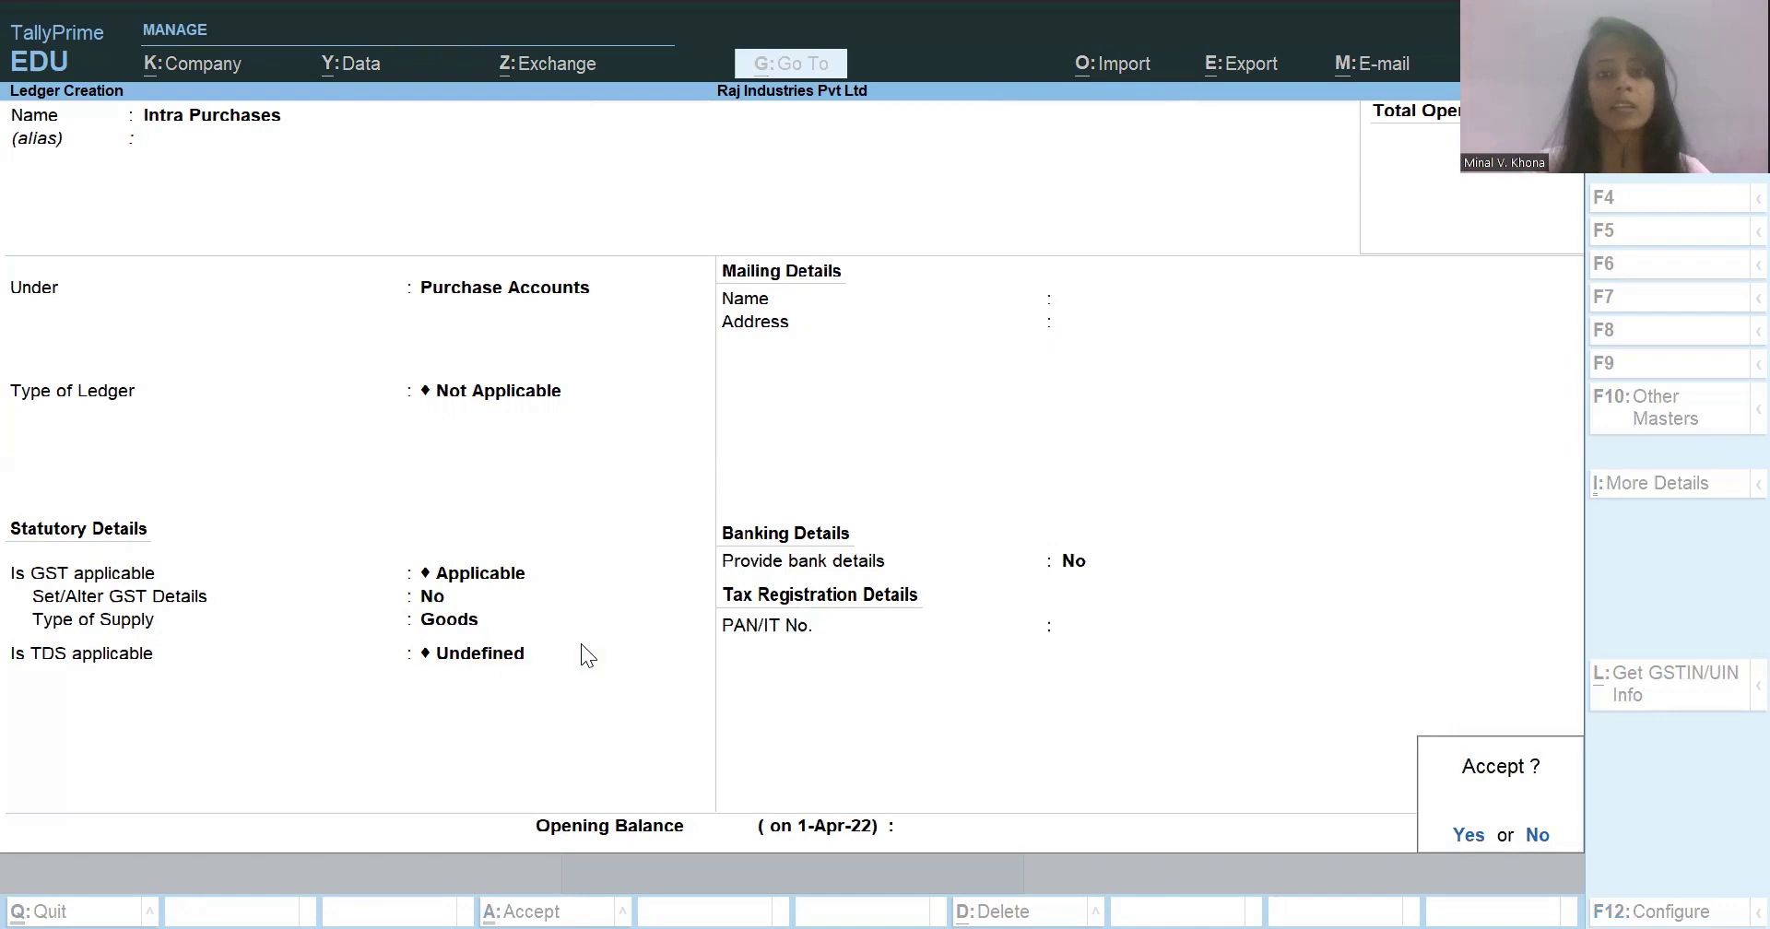
key("Escape")
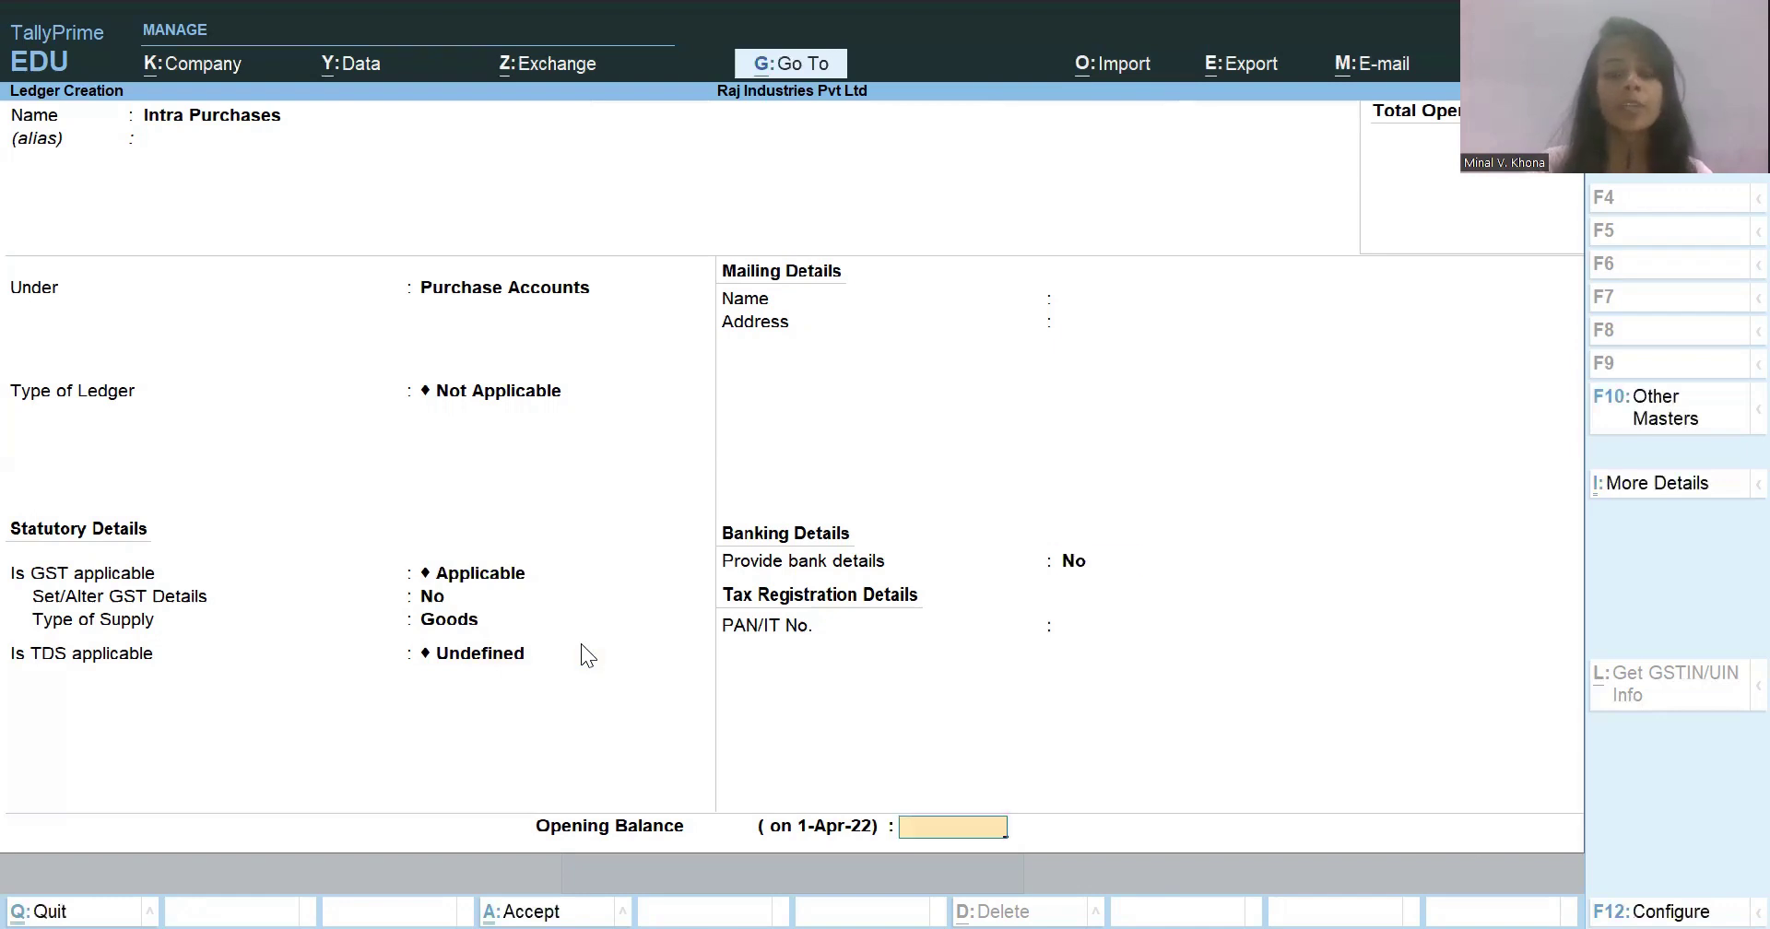
key("BackSpace")
key("BackSpace")
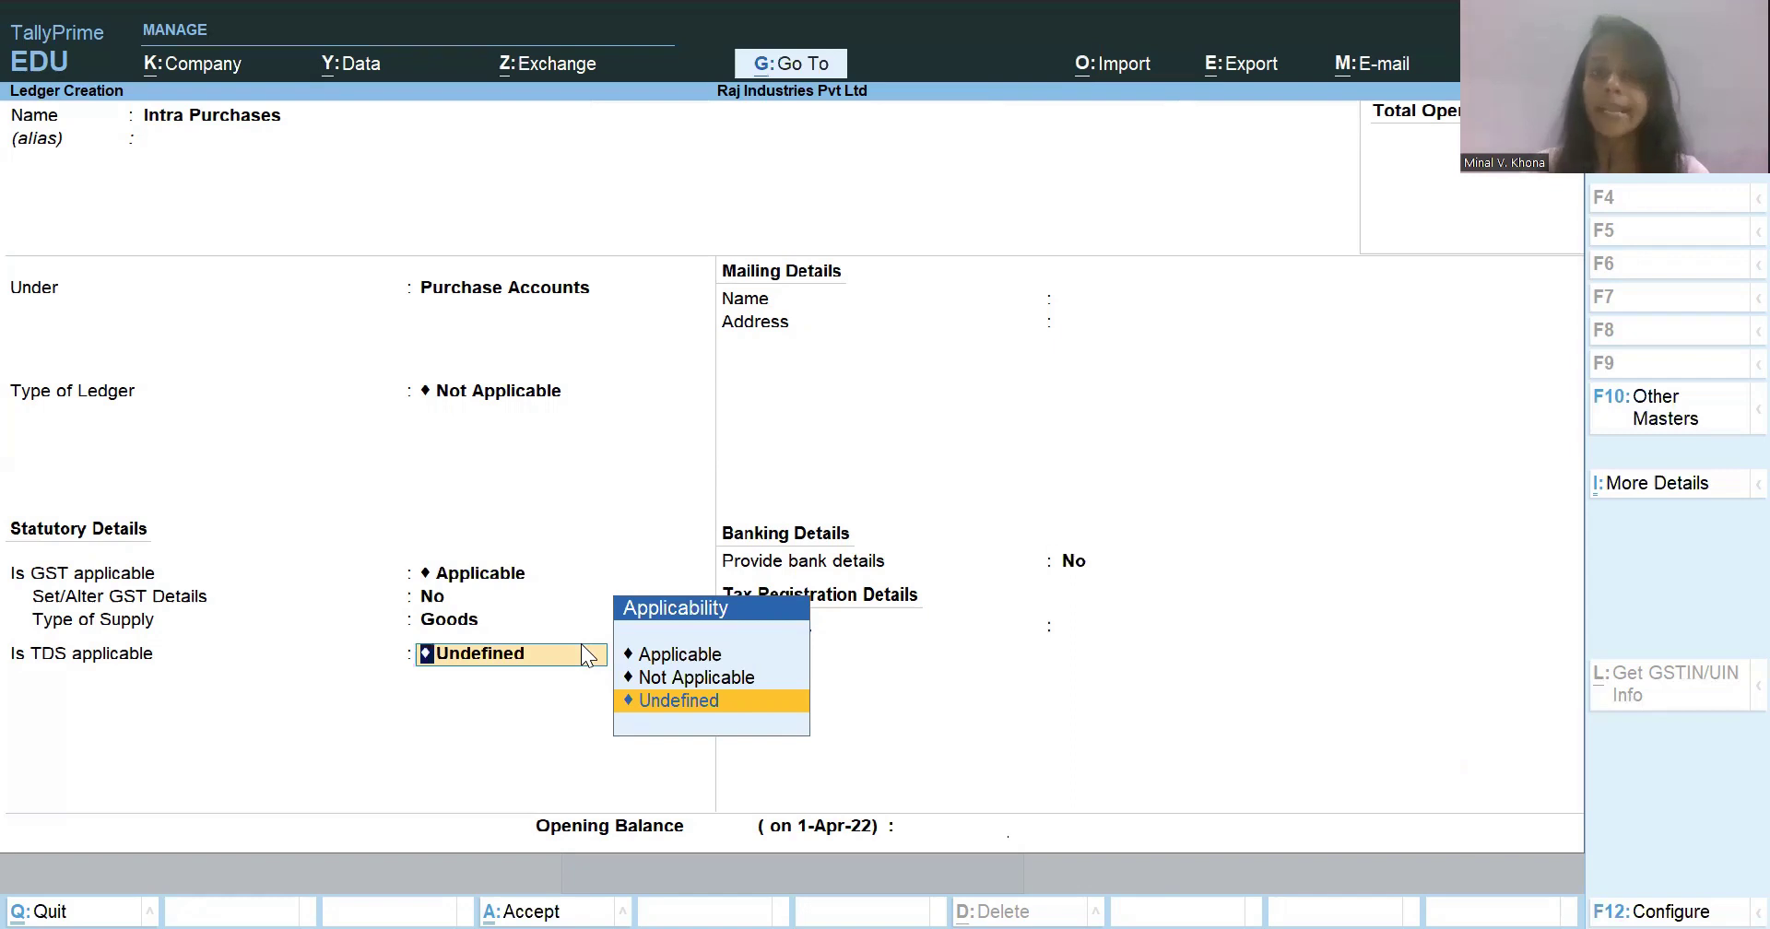
key("ctrl+a")
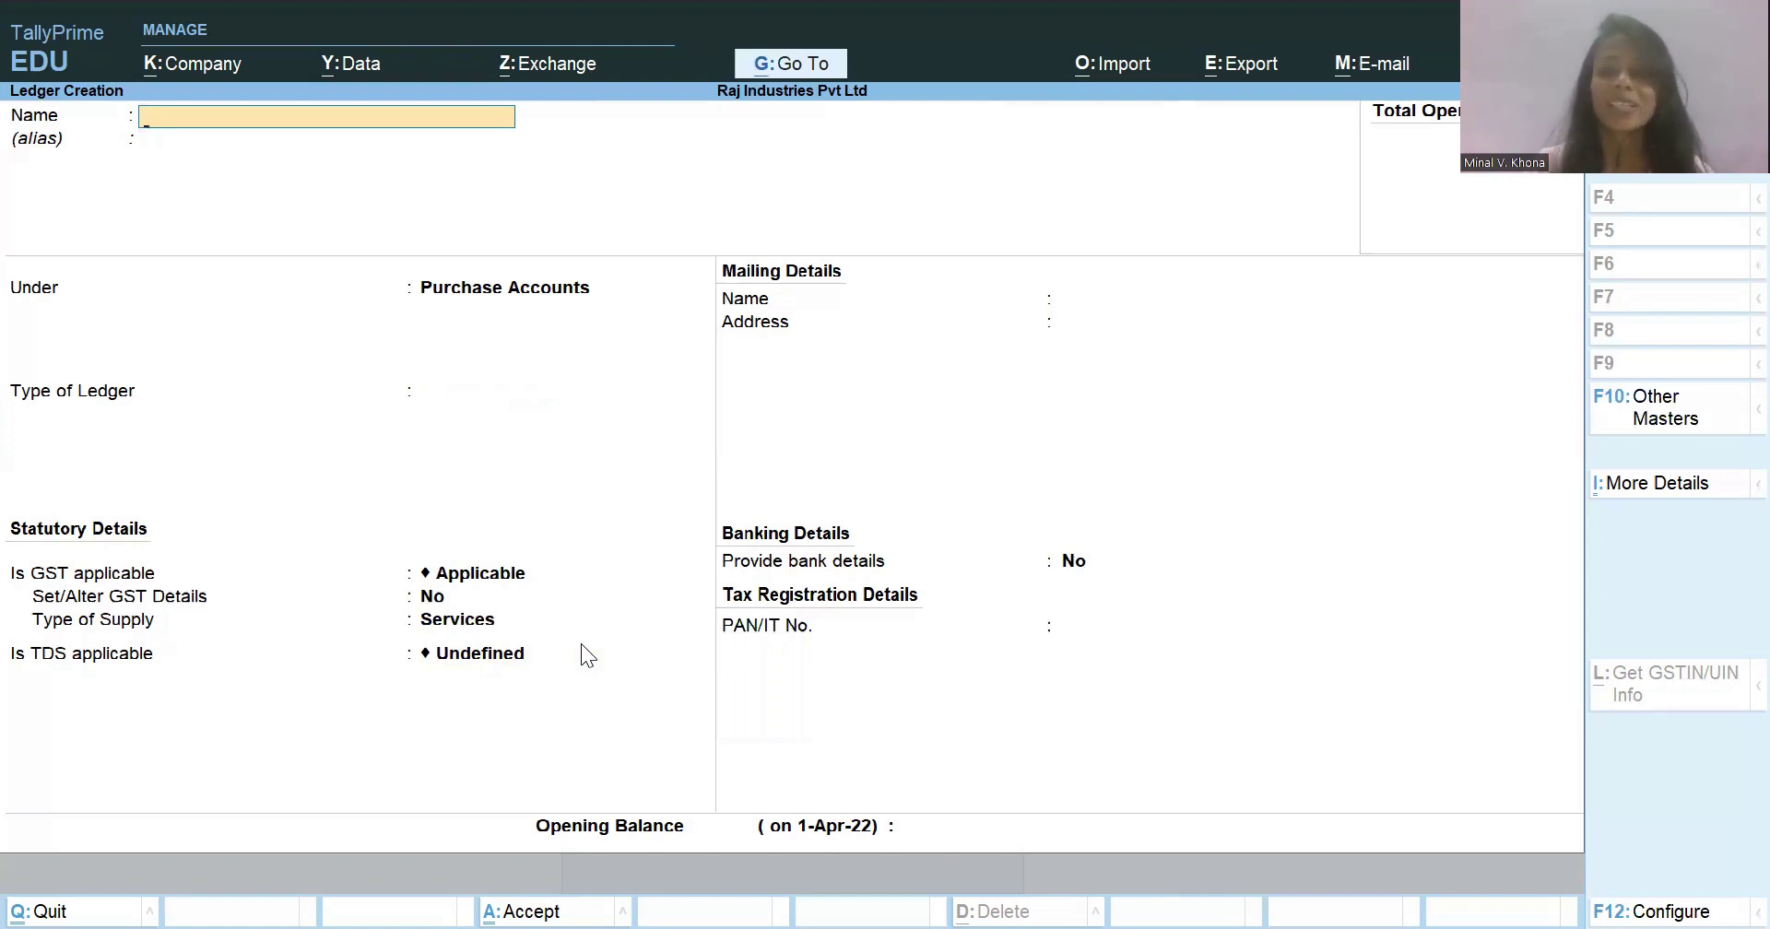
- Name the new ledger Inter Sales without an alias and place it under Sales Accounts
type("Inter Sales")
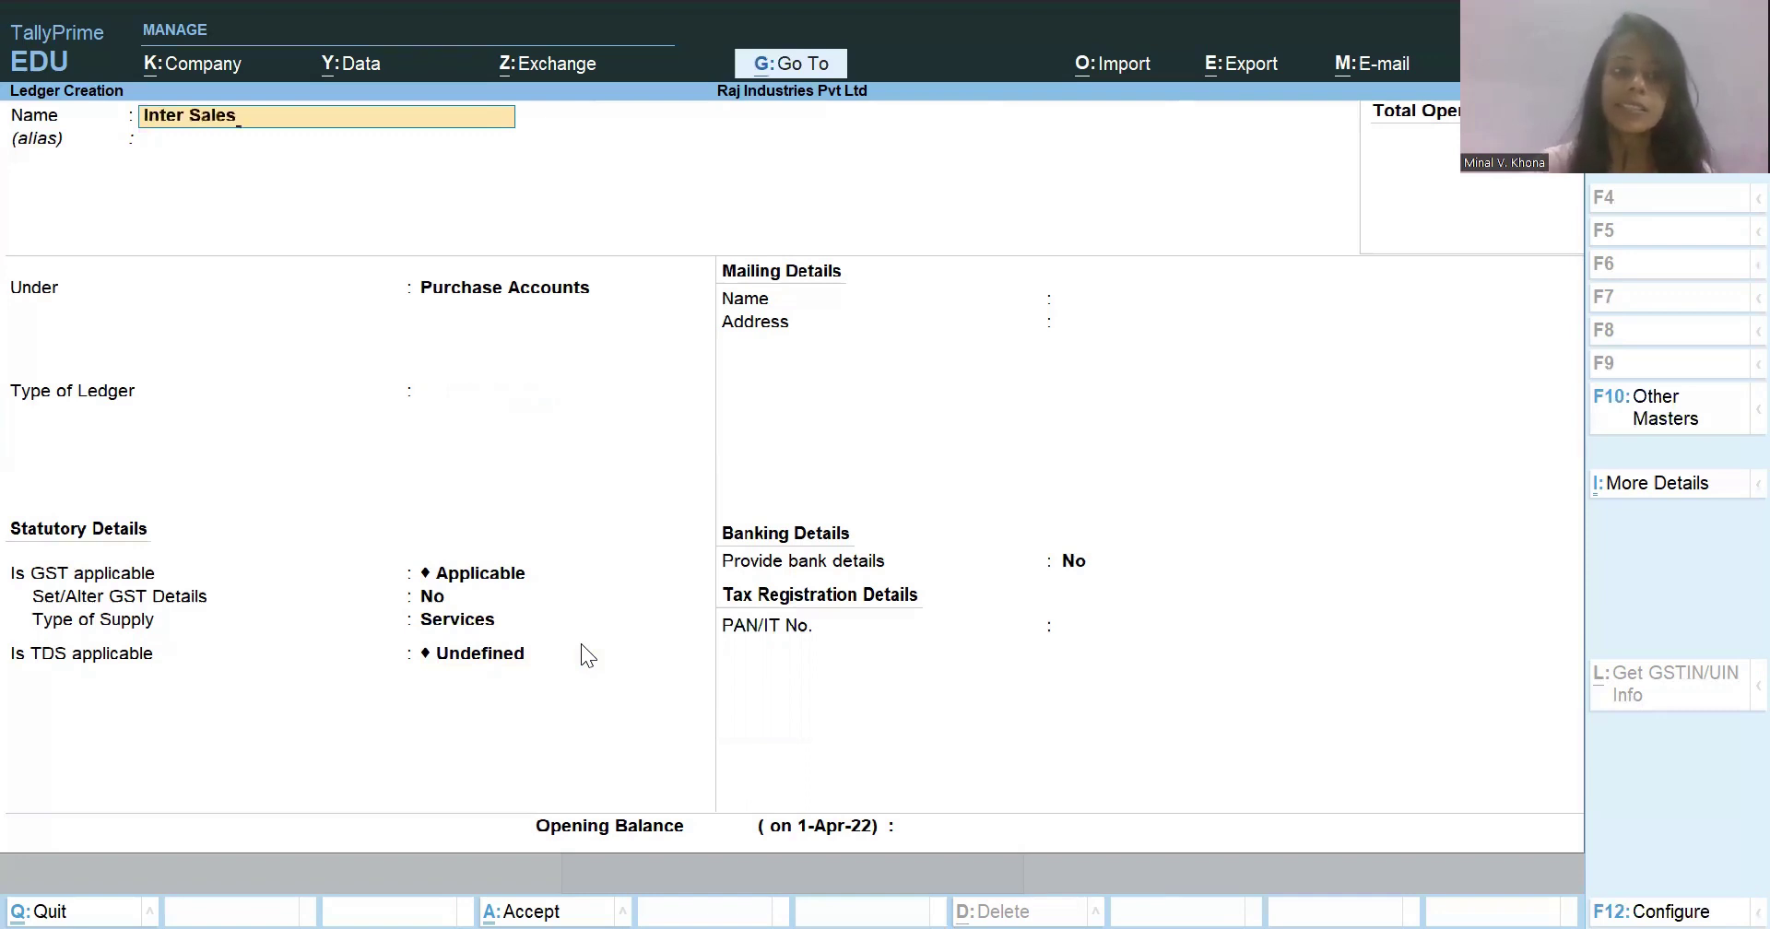
key("Return")
key("Return")
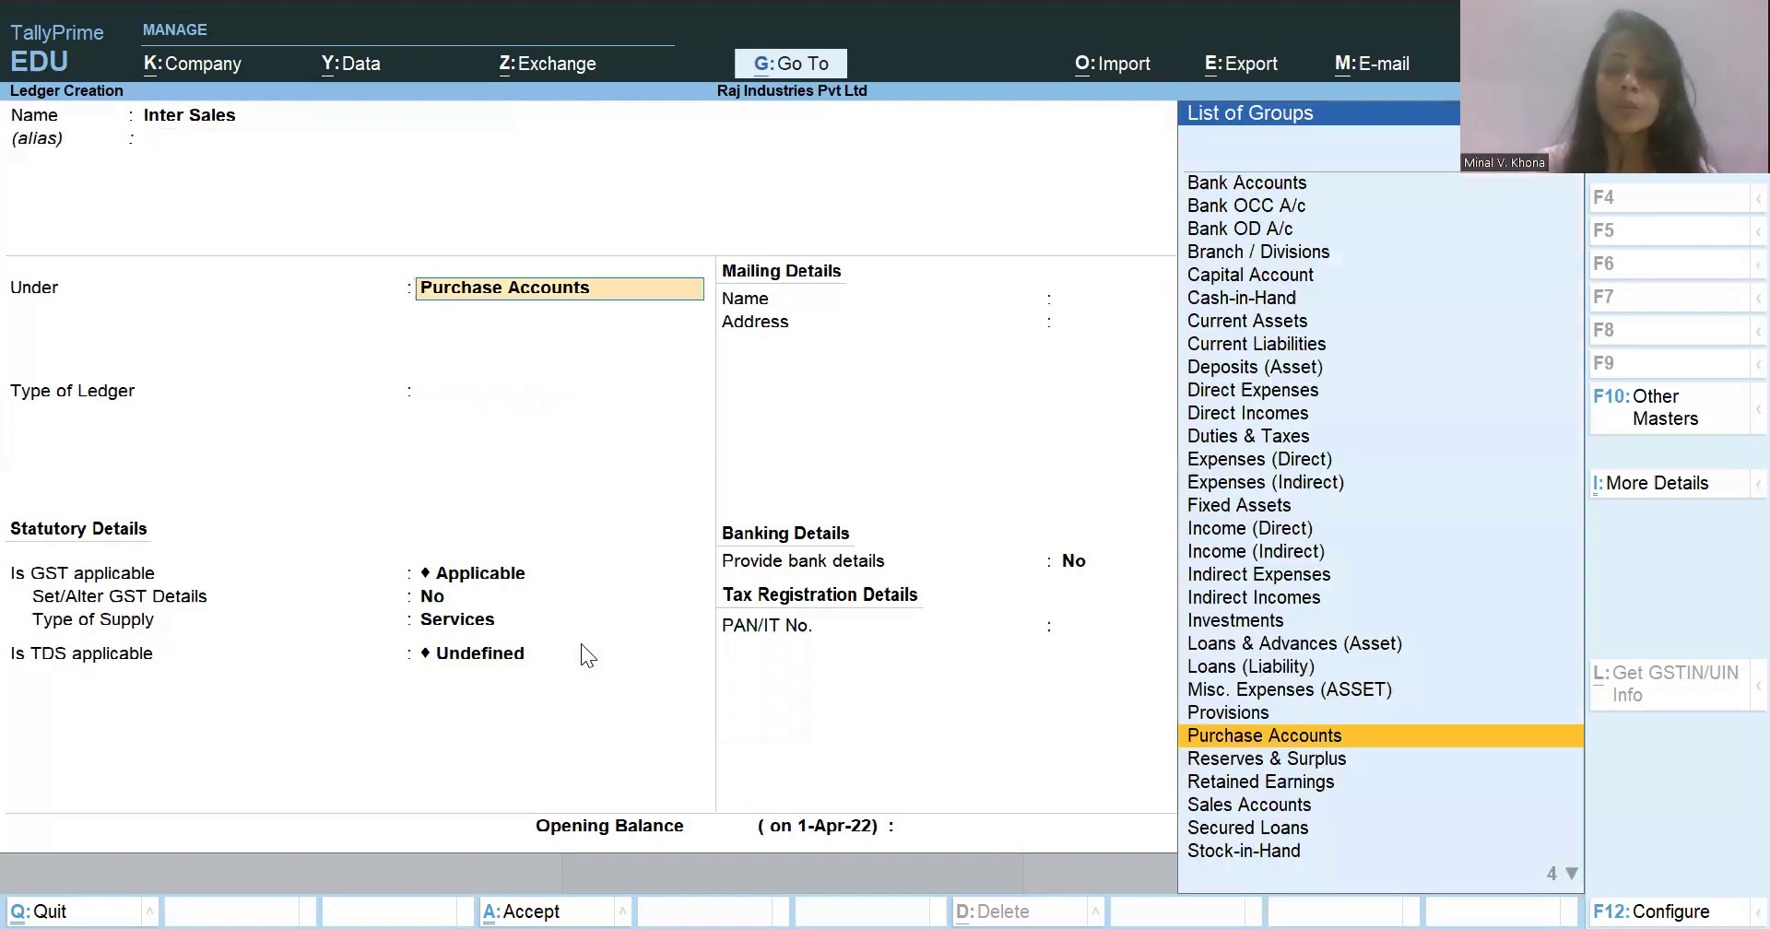
type("Sal")
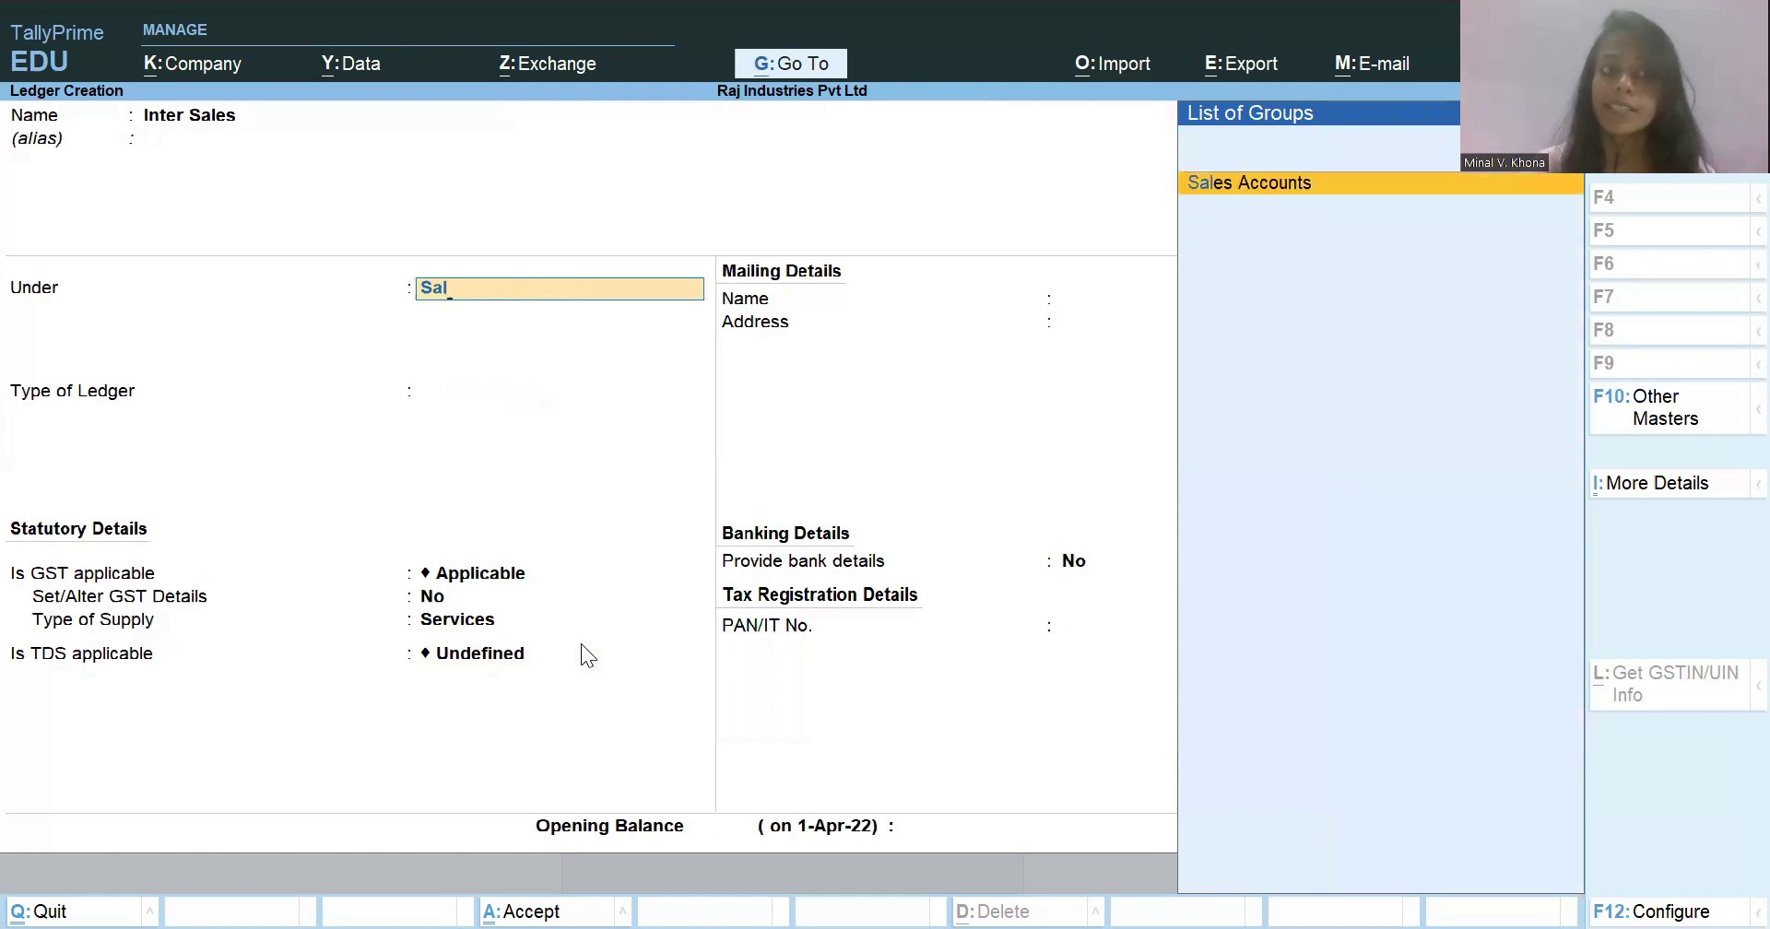
key("Return")
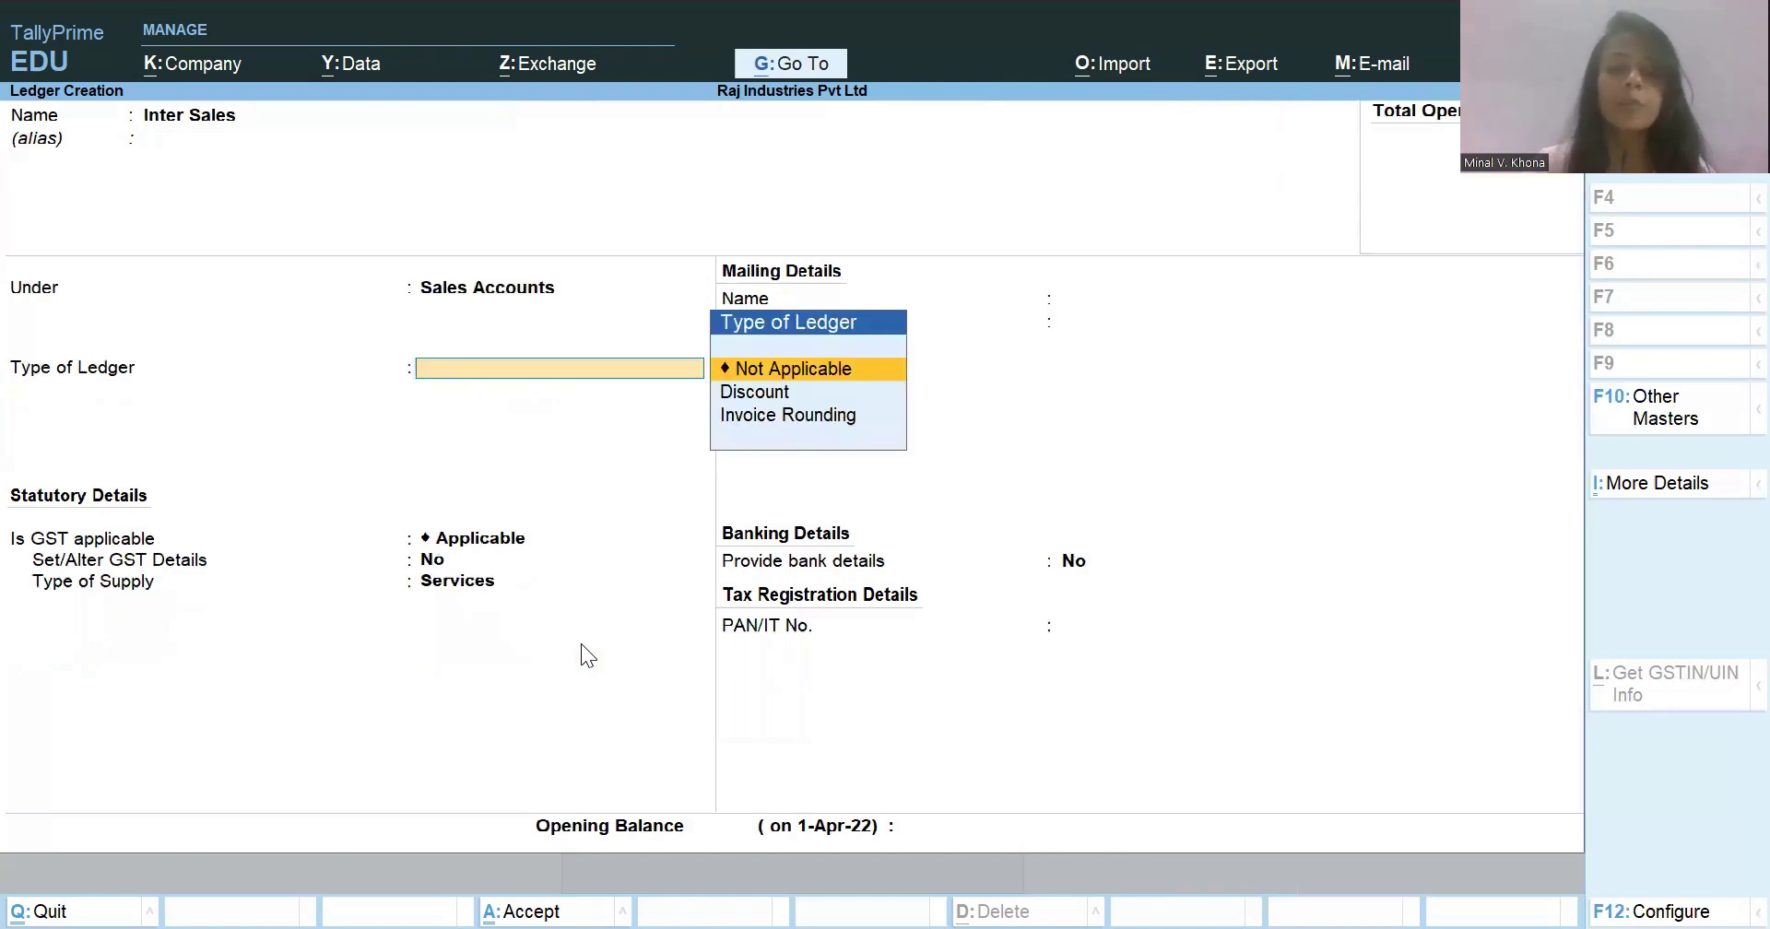
- Set Inter Sales to ledger type Not Applicable, GST Applicable, no separate GST details and Goods as the type of supply
key("Return")
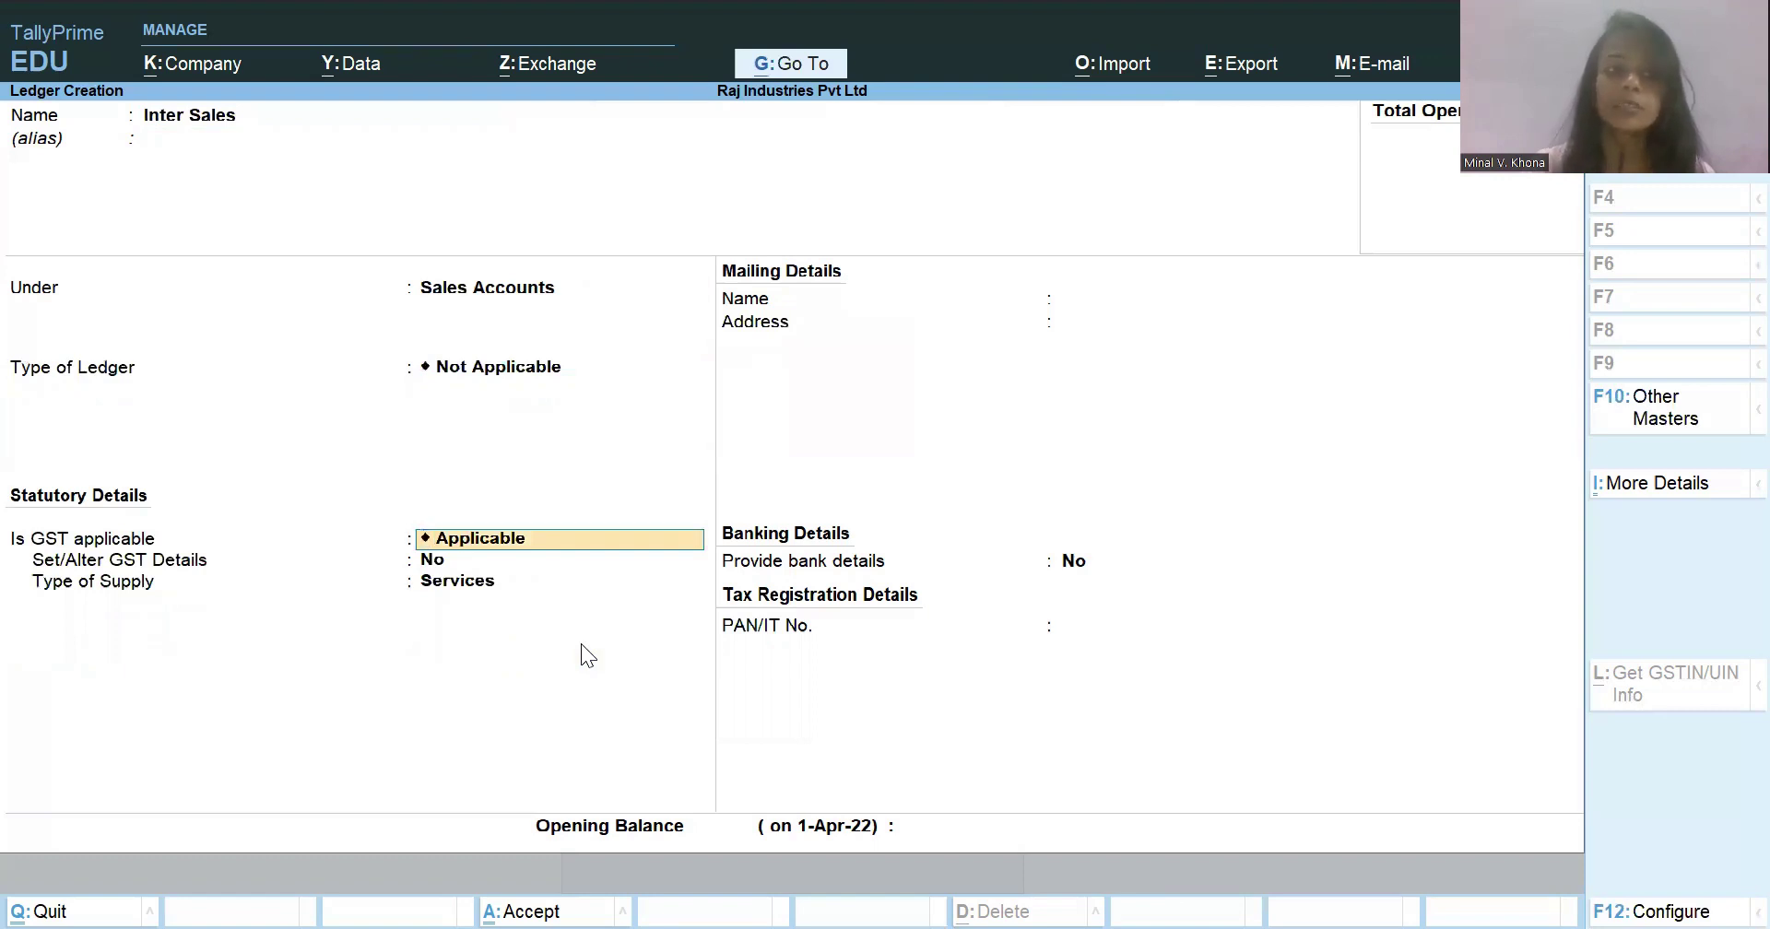
key("Return")
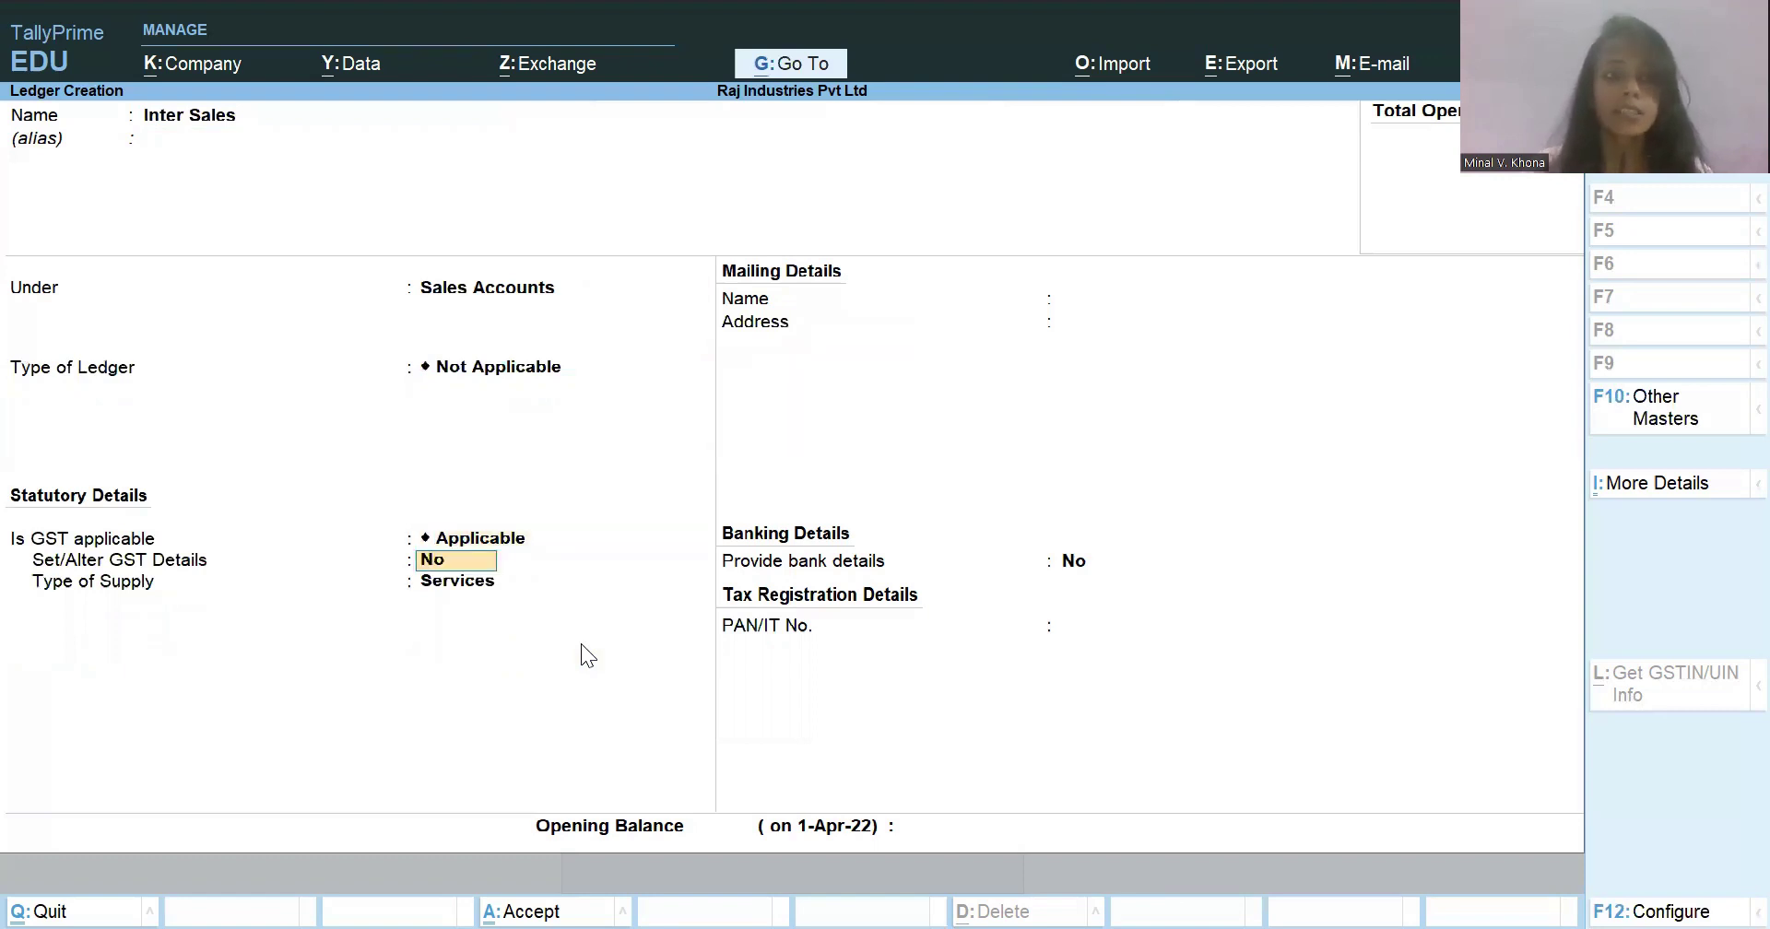
key("Return")
key("Up")
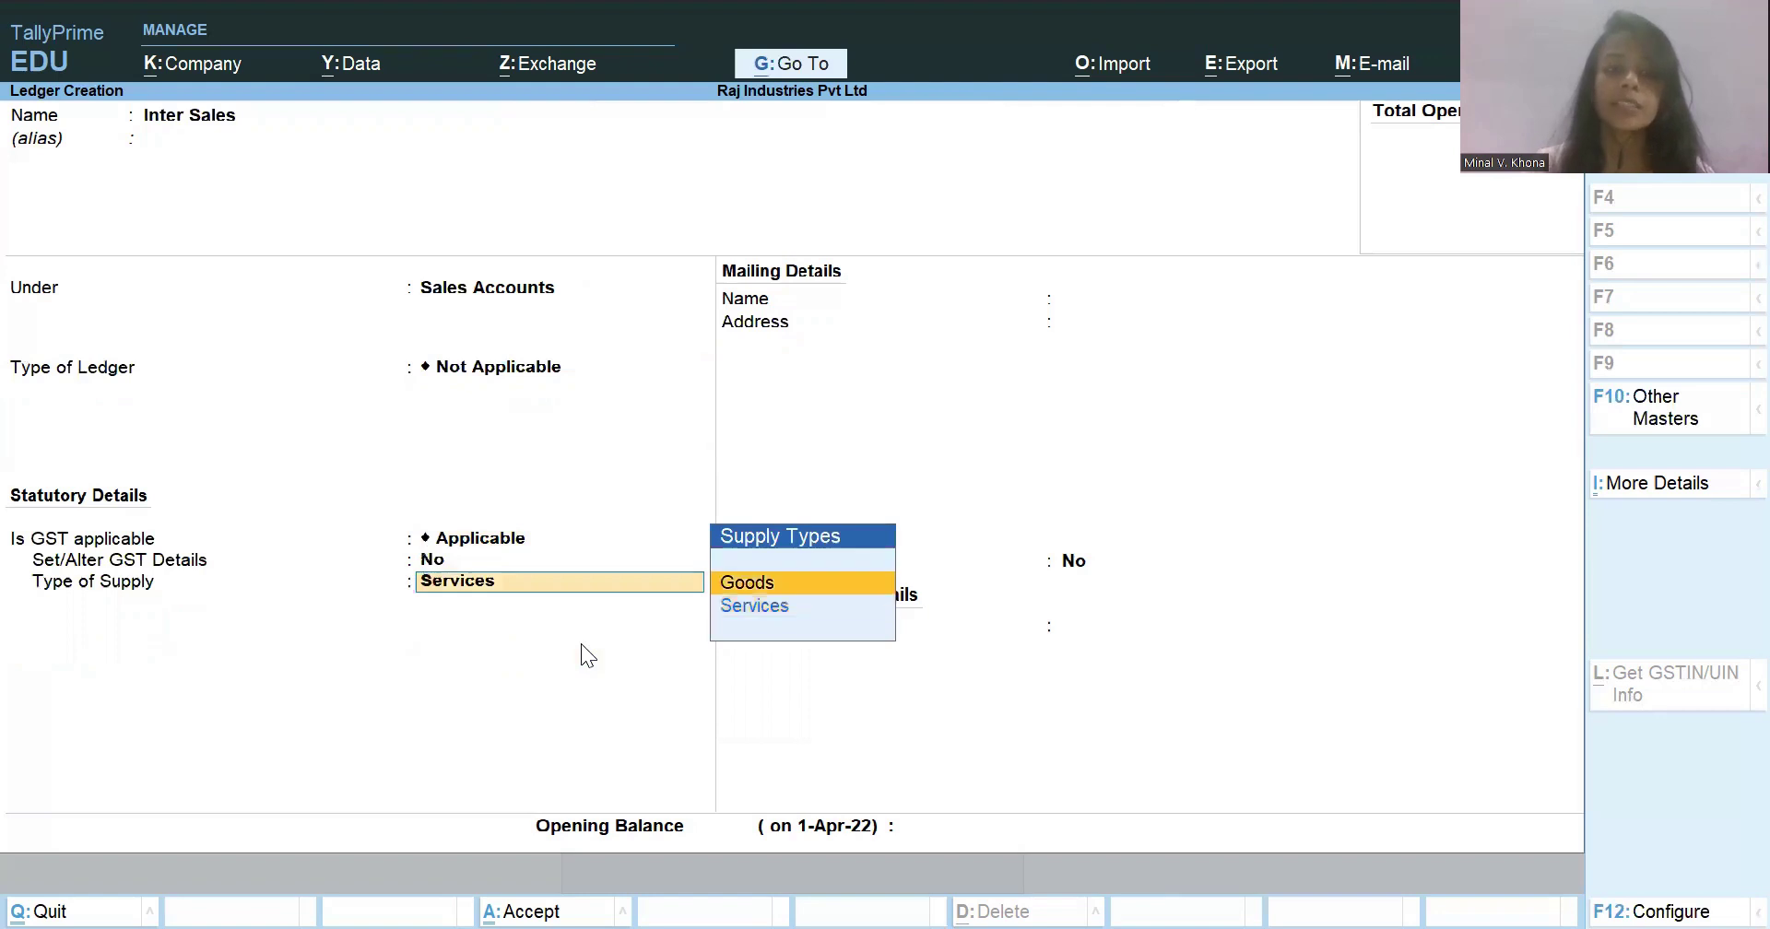
key("Return")
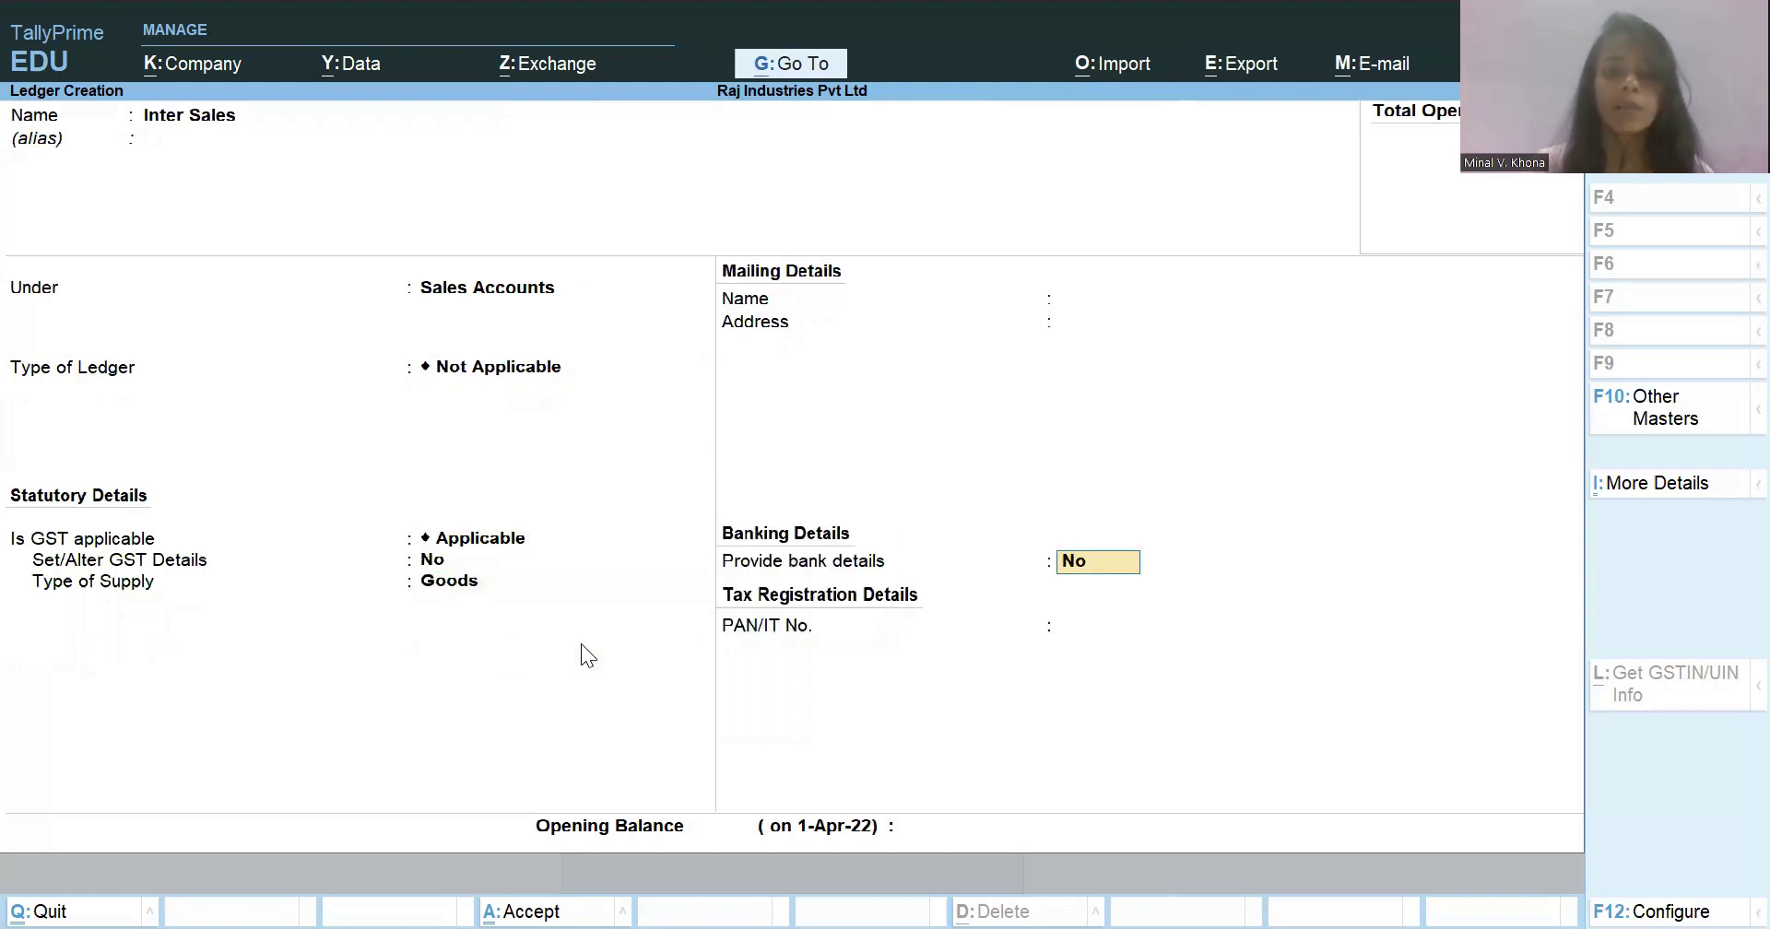
- Save the Inter Sales ledger without bank details or an opening balance
key("ctrl")
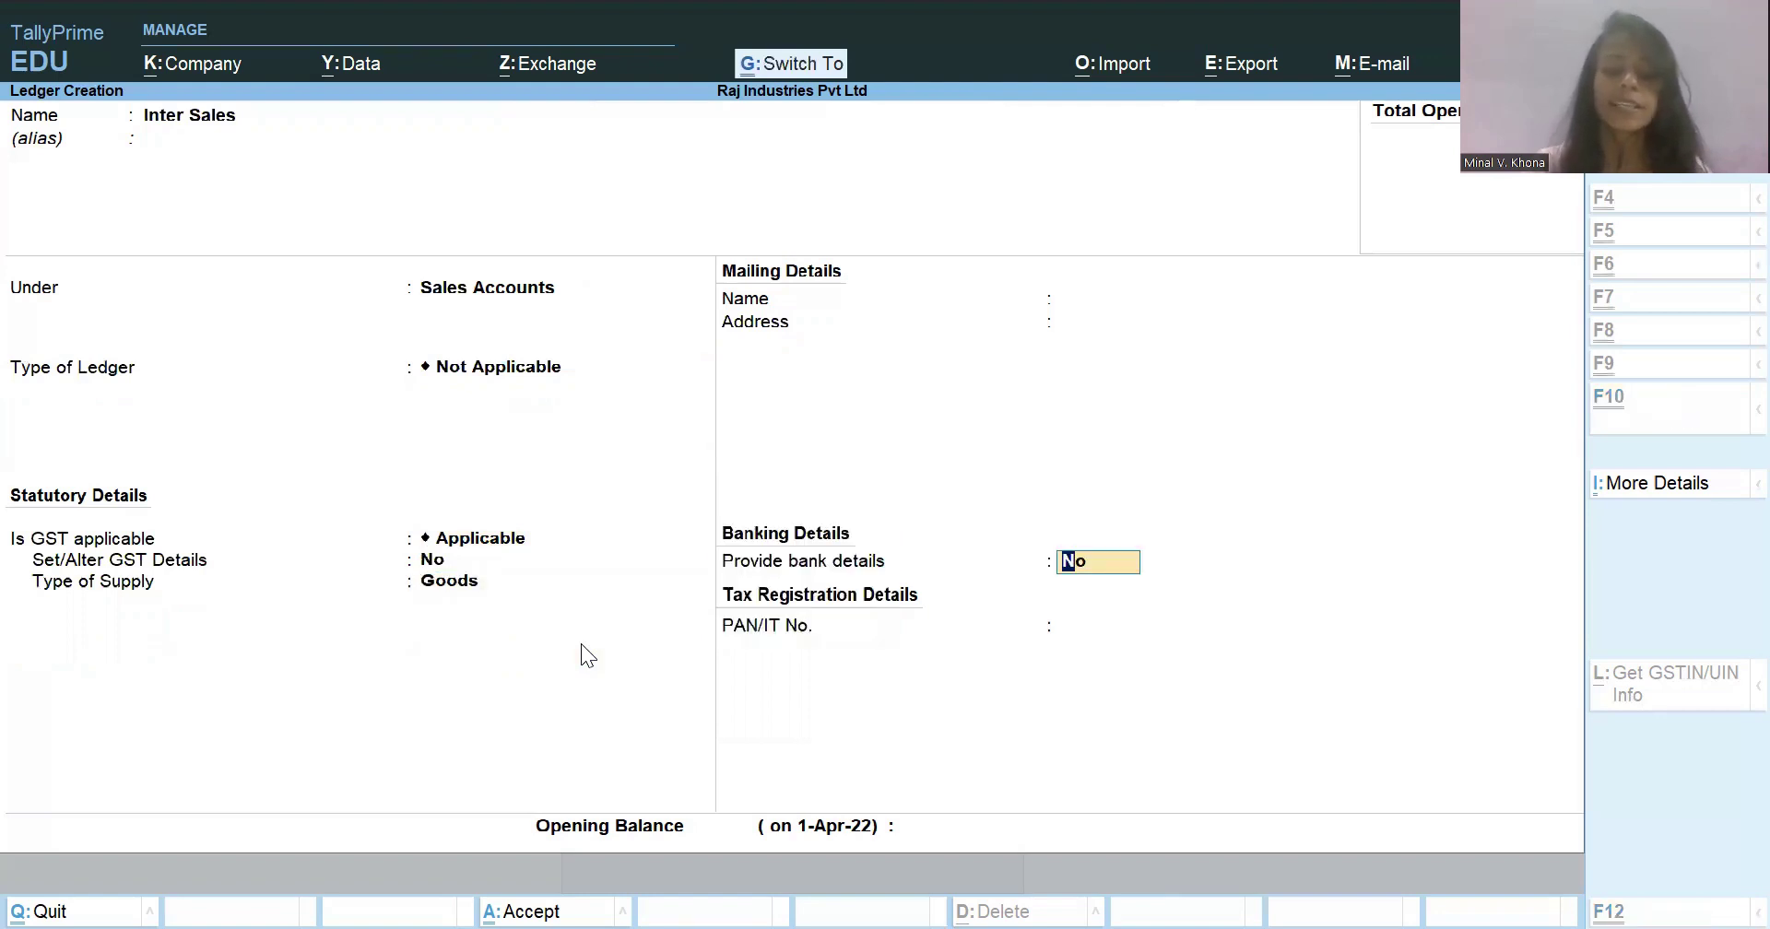
key("ctrl+a")
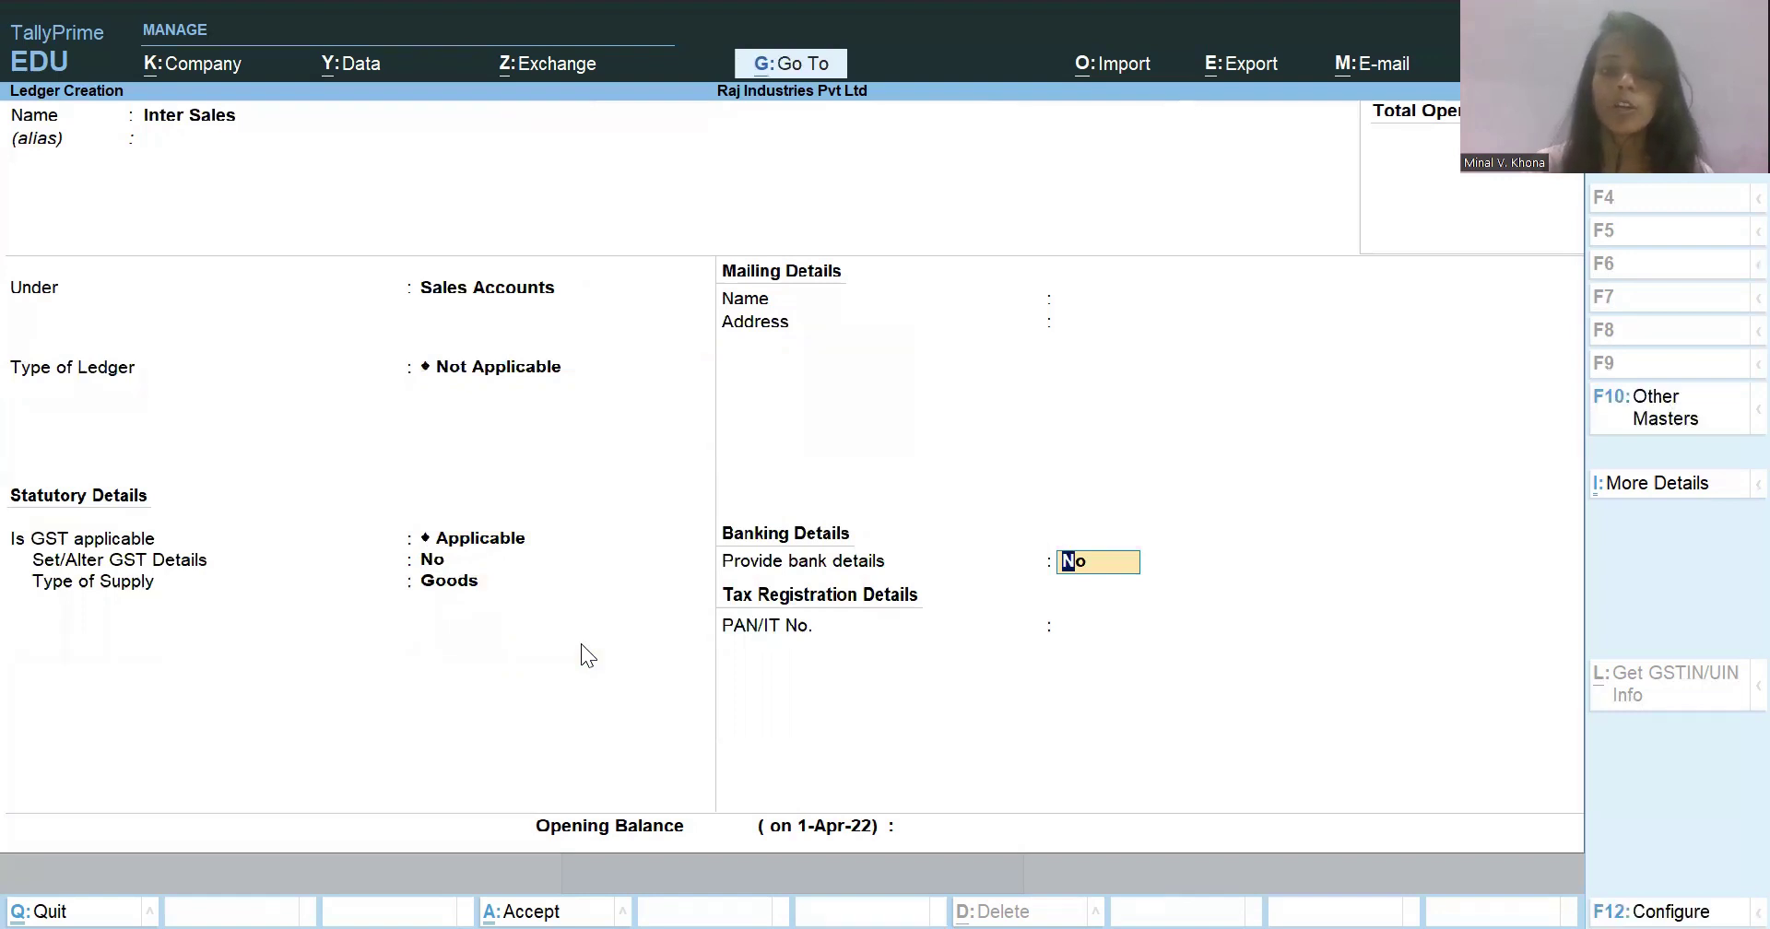
key("Return")
key("Return")
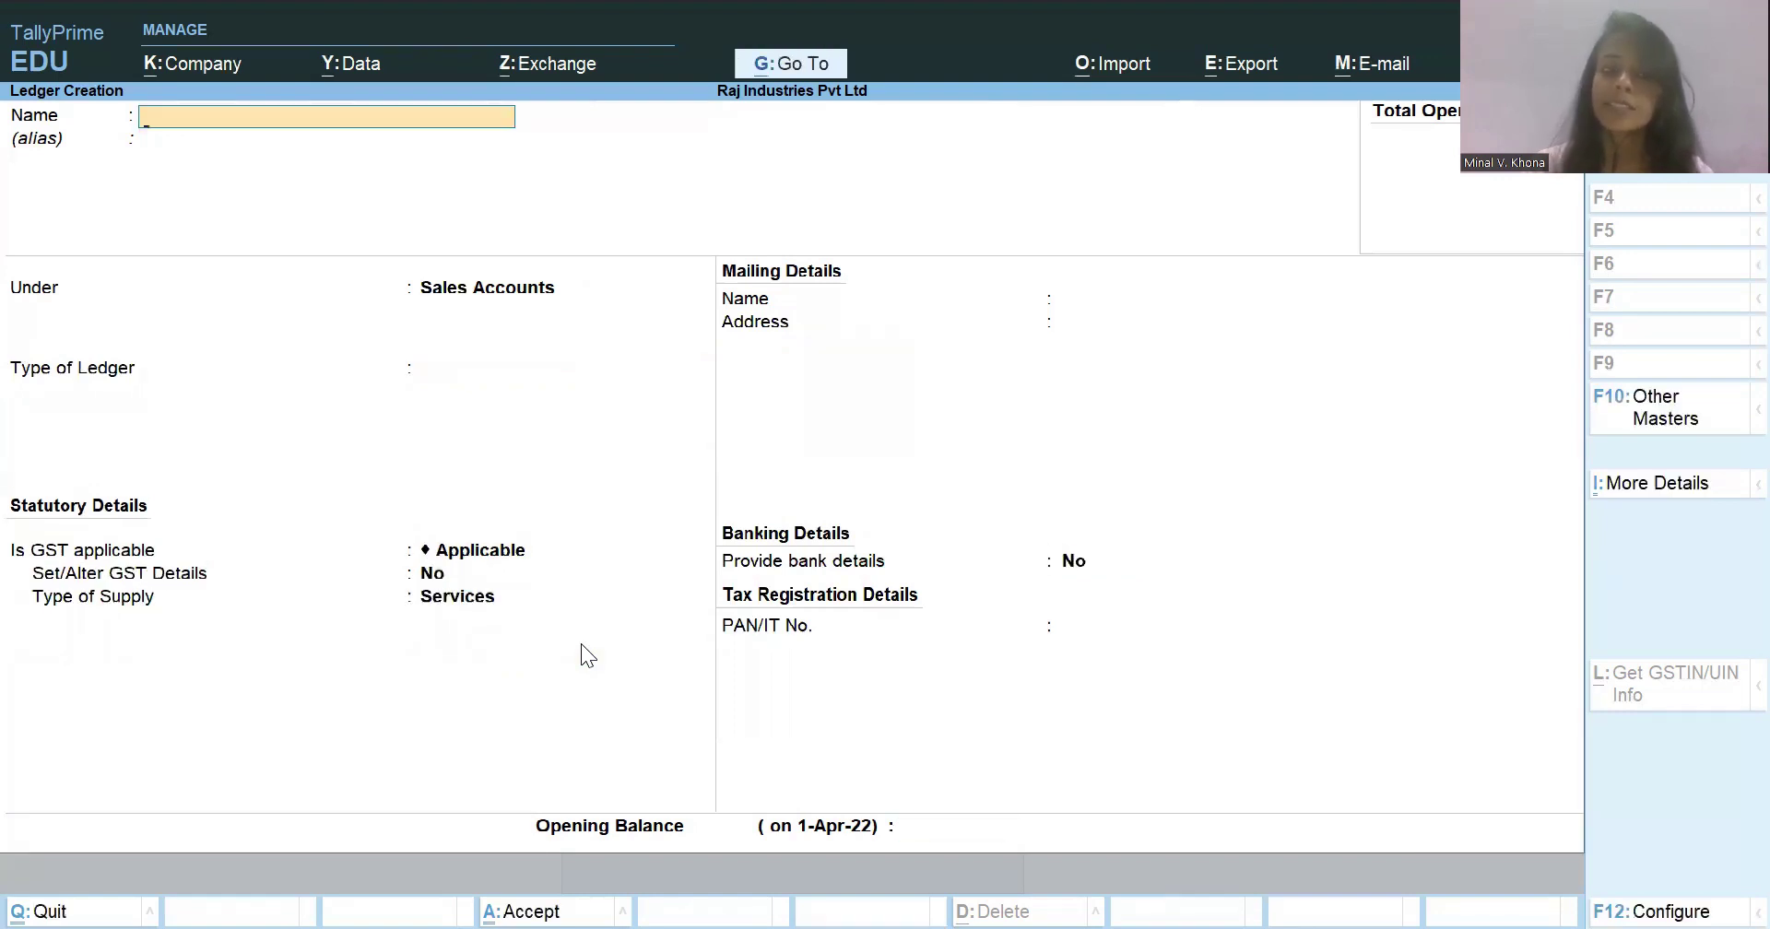
- Name the new ledger Intra Sales without an alias and place it under Sales Accounts
type("In")
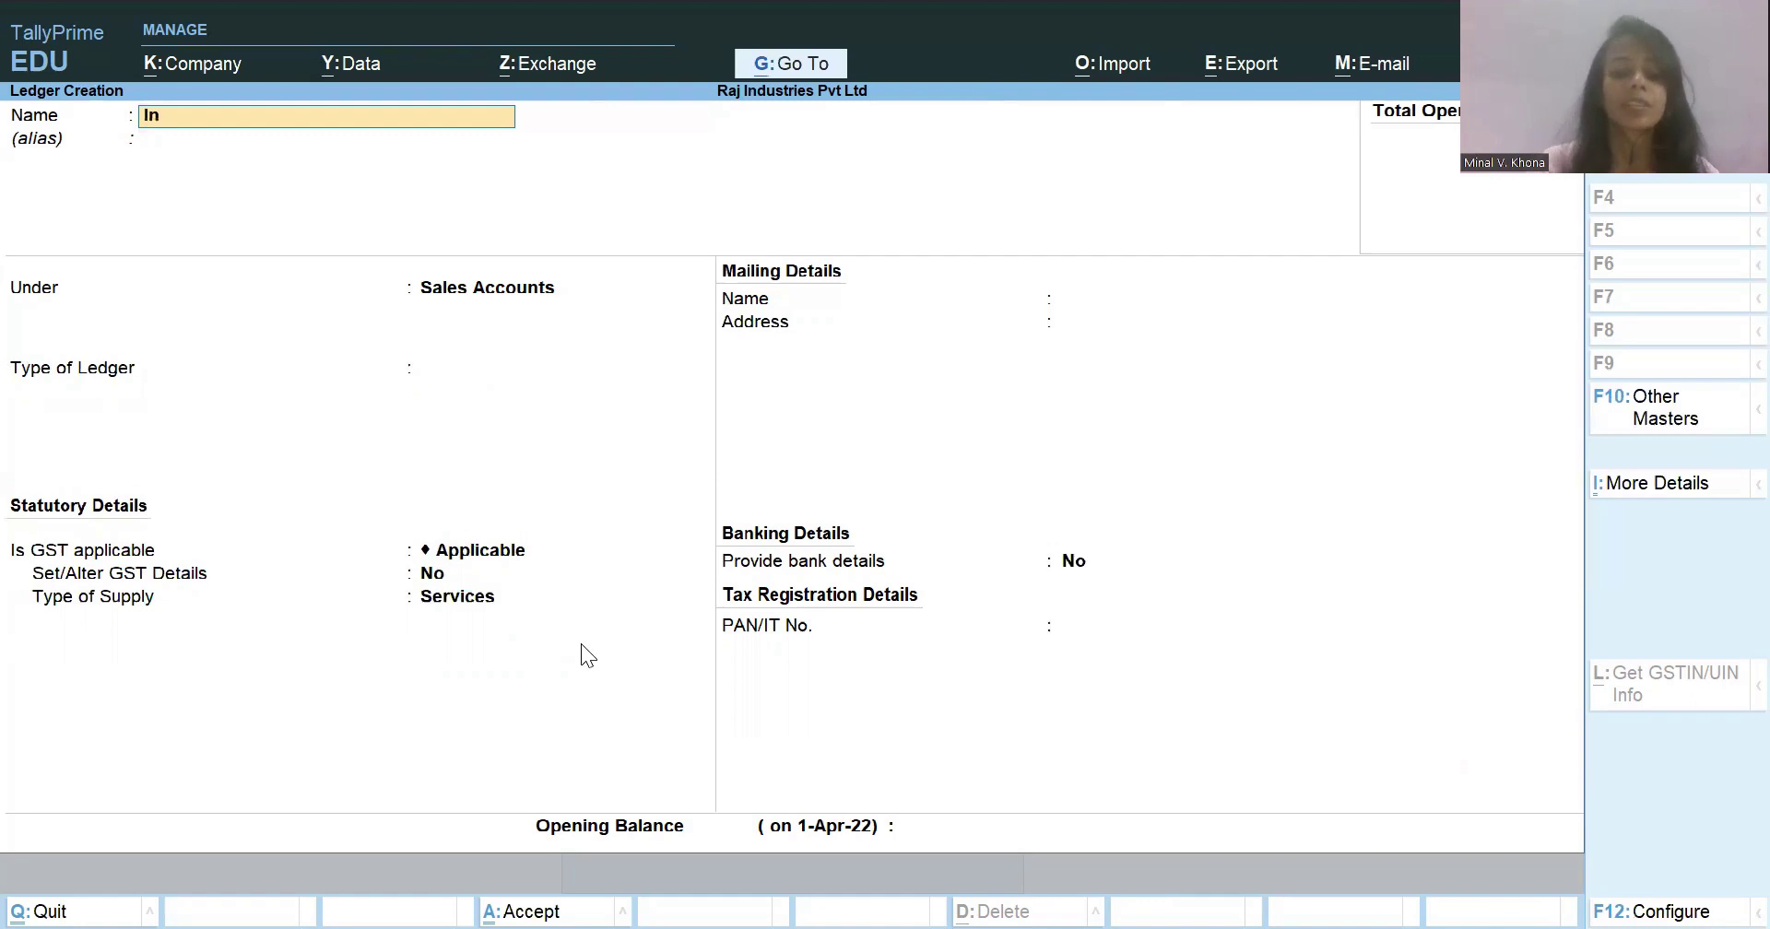
type("tra Sales")
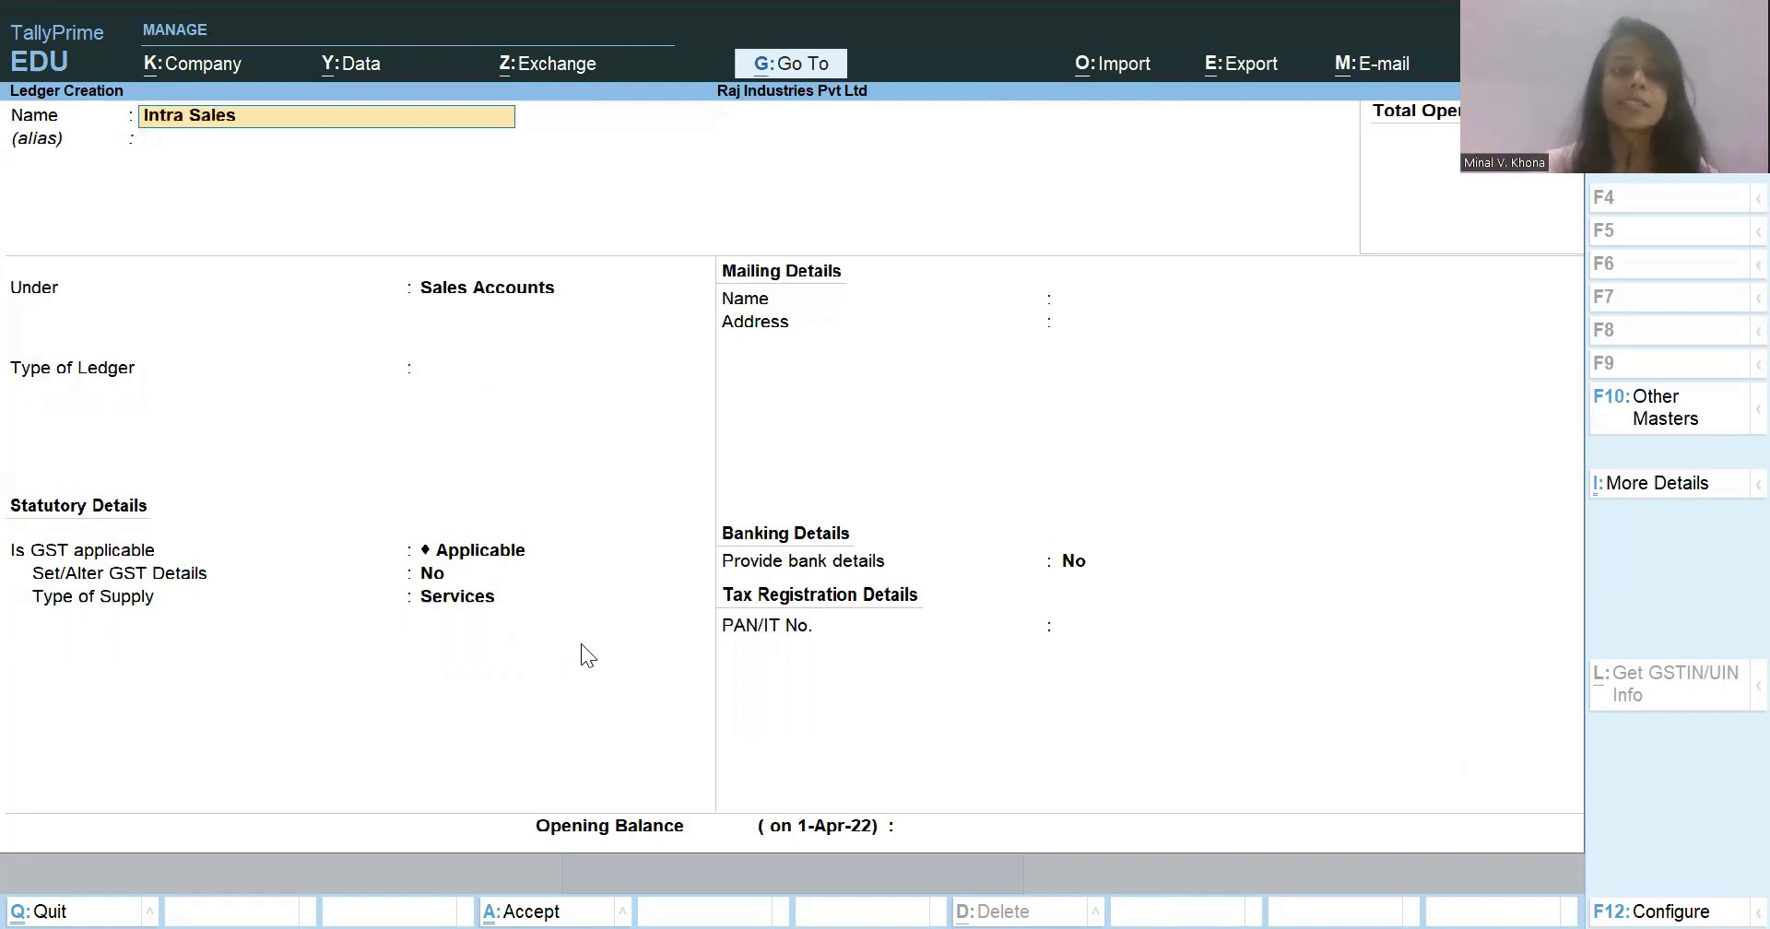
key("Return")
key("Return")
key("Return")
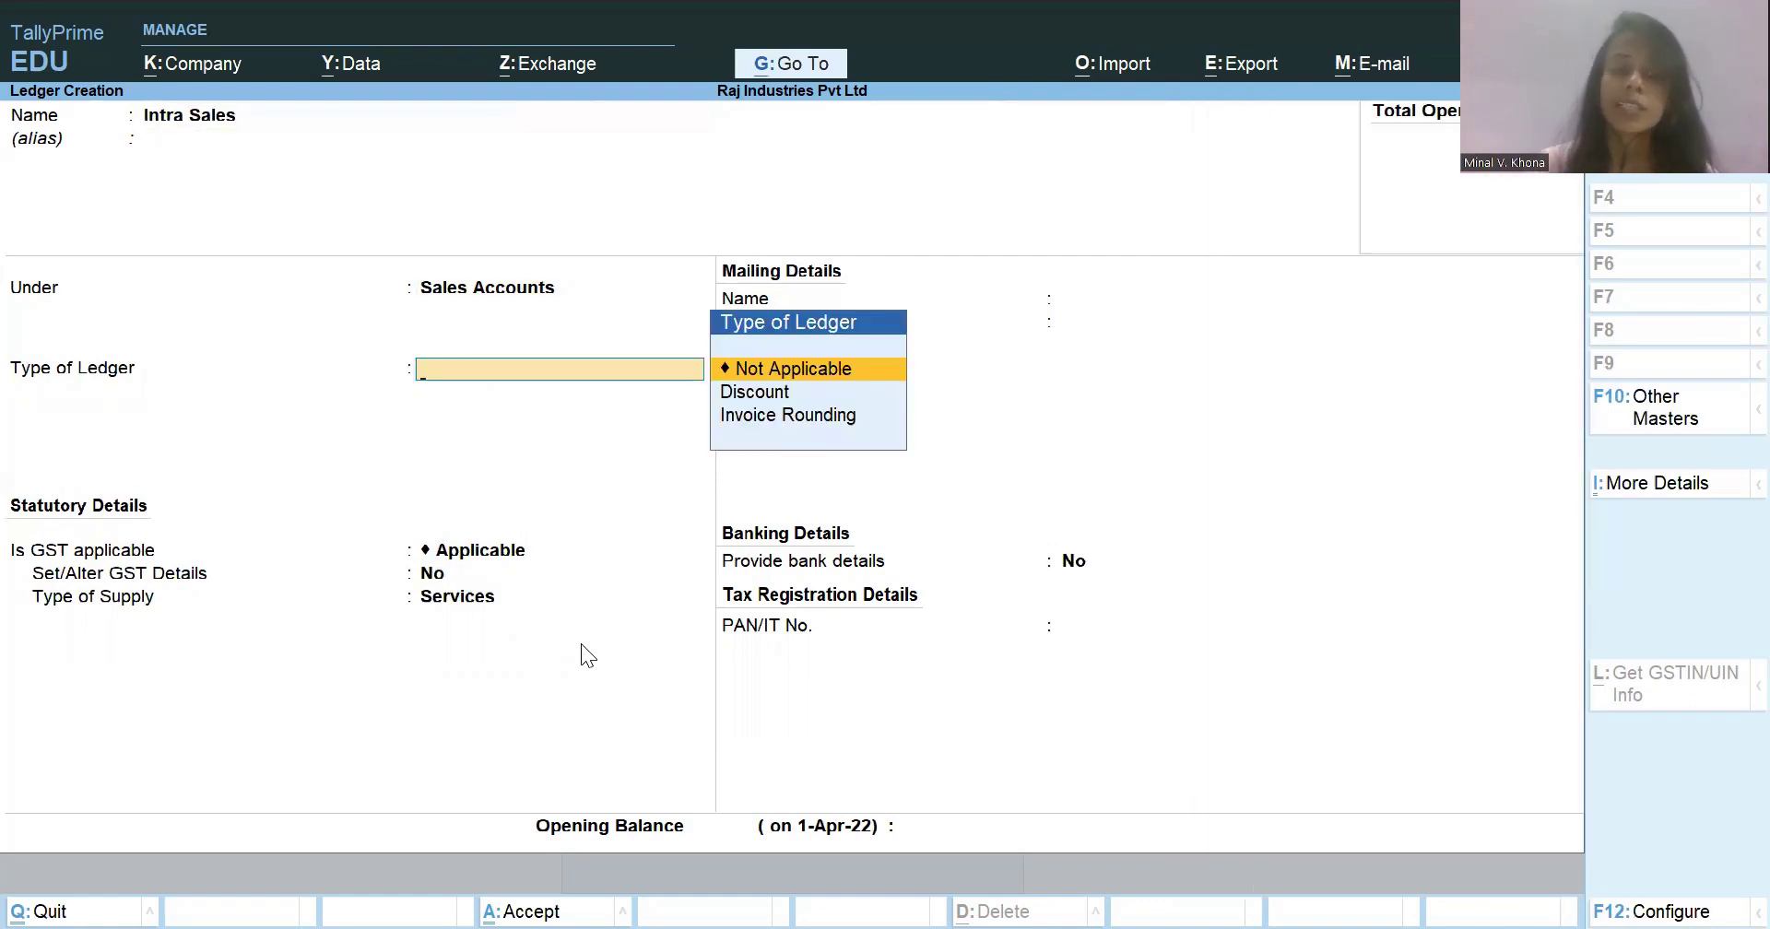
- Set Intra Sales to ledger type Not Applicable, GST Applicable, no separate GST details and Goods as the type of supply, and save it
key("Return")
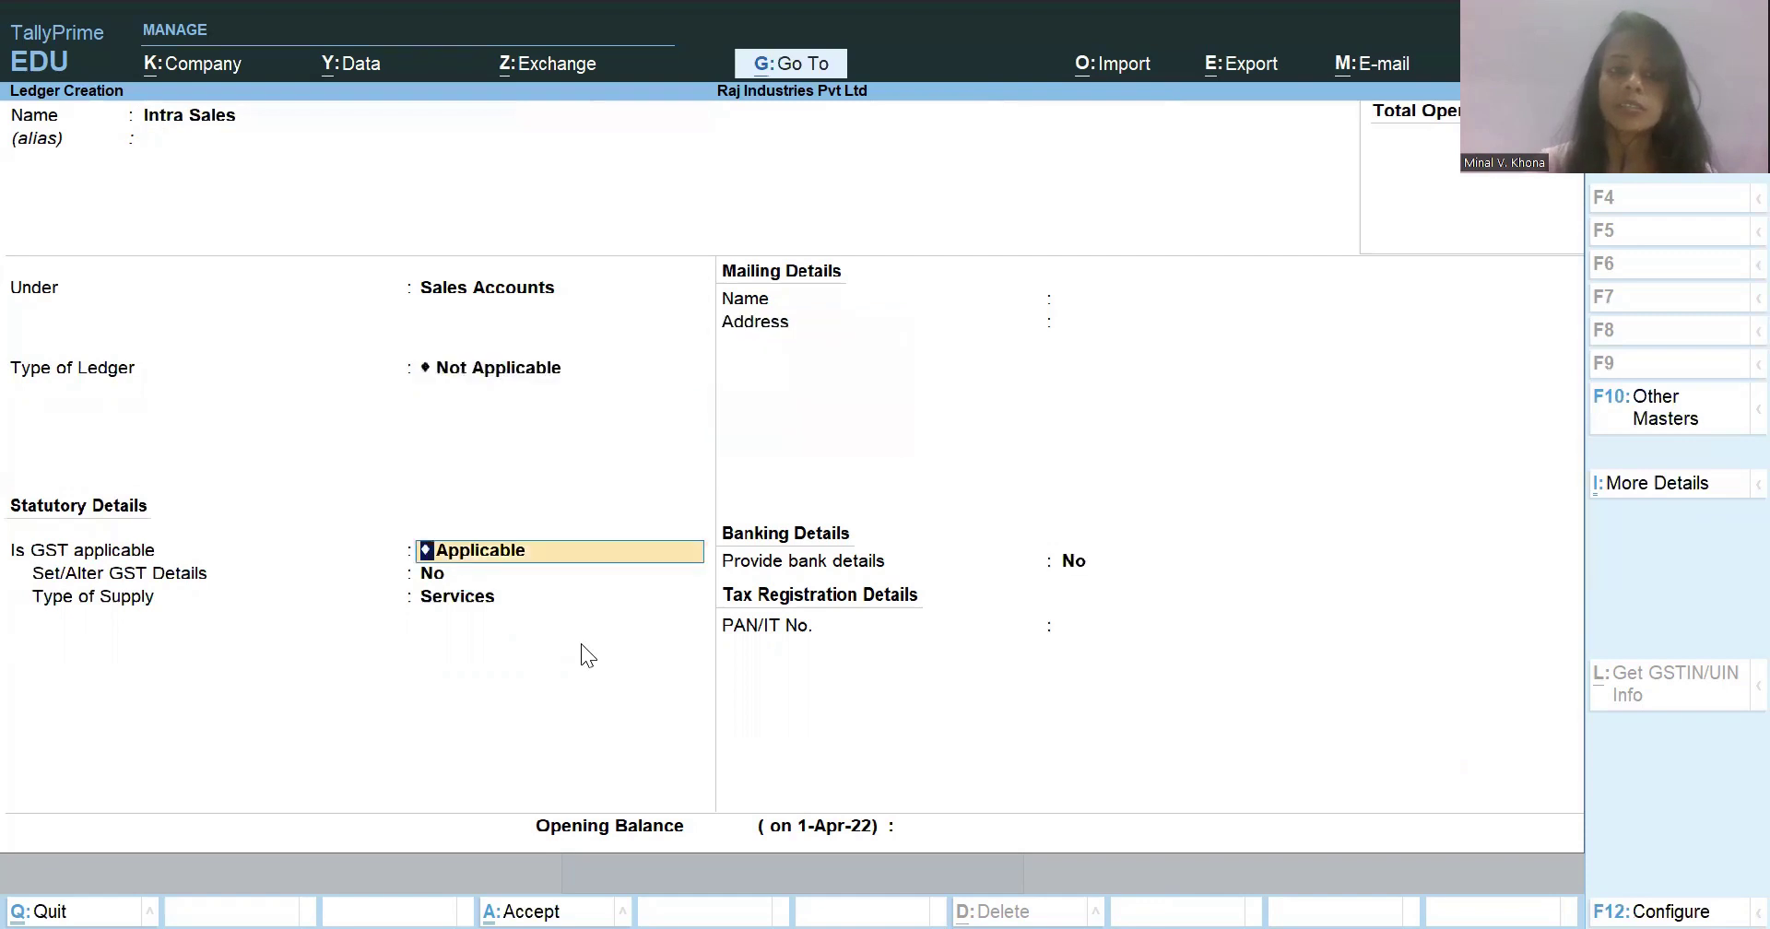
key("Return")
key("Return")
type("Goods")
key("Return")
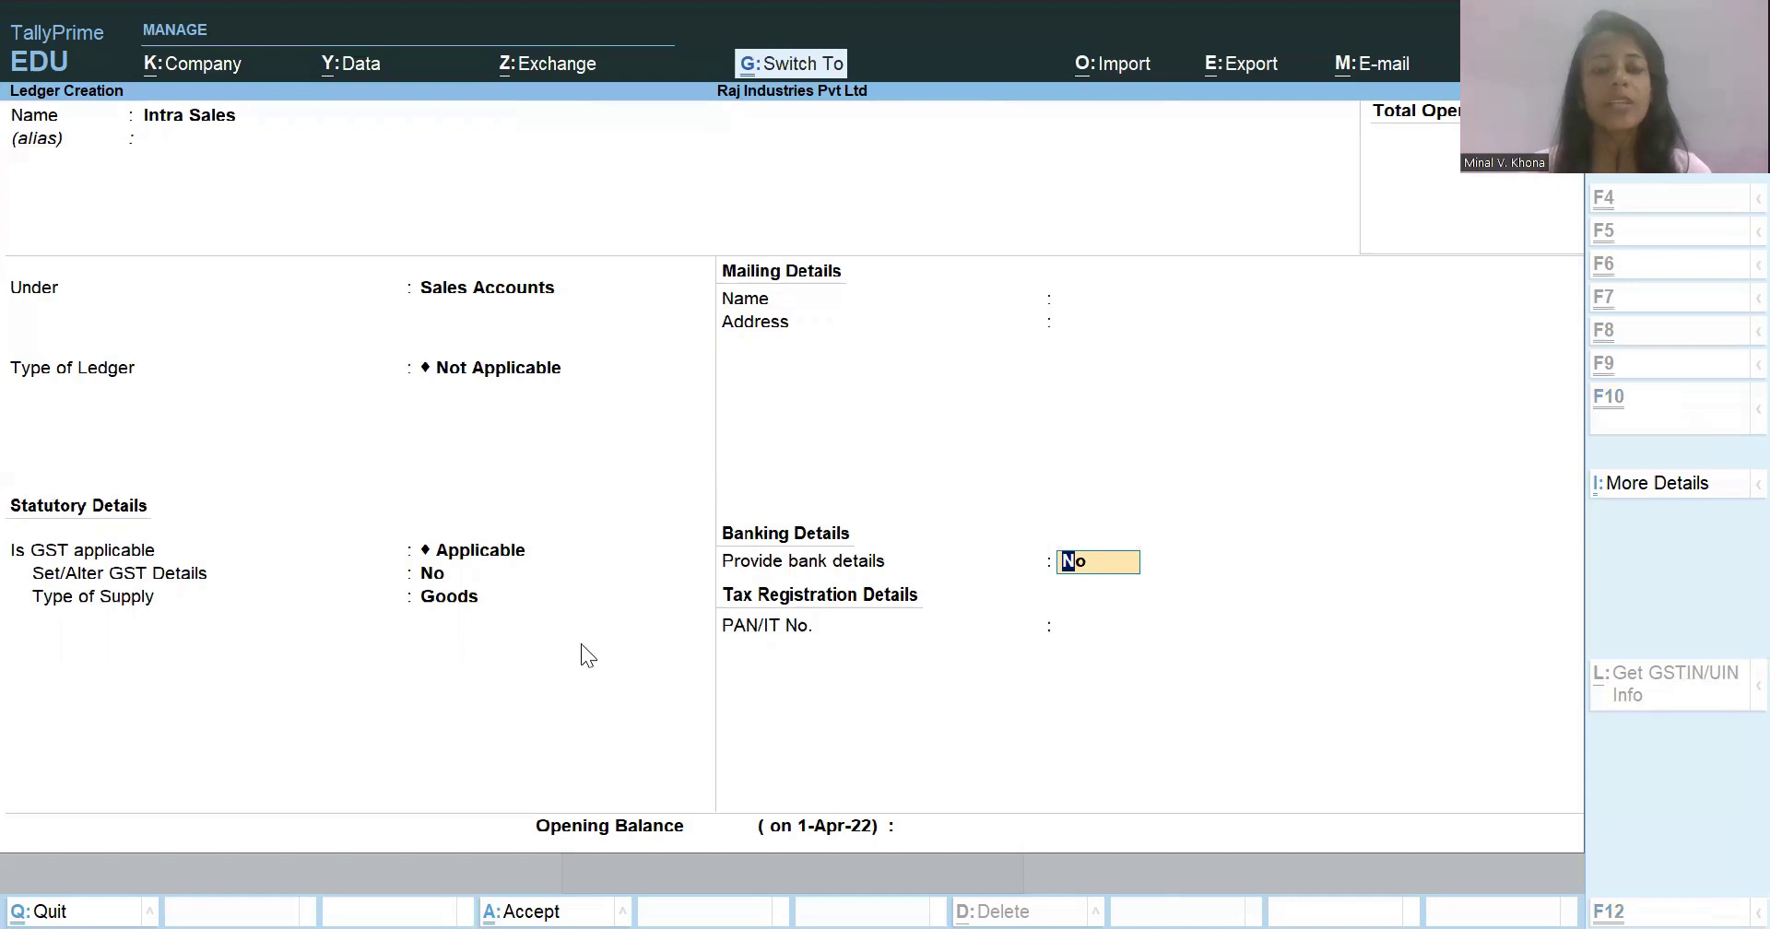
key("ctrl+a")
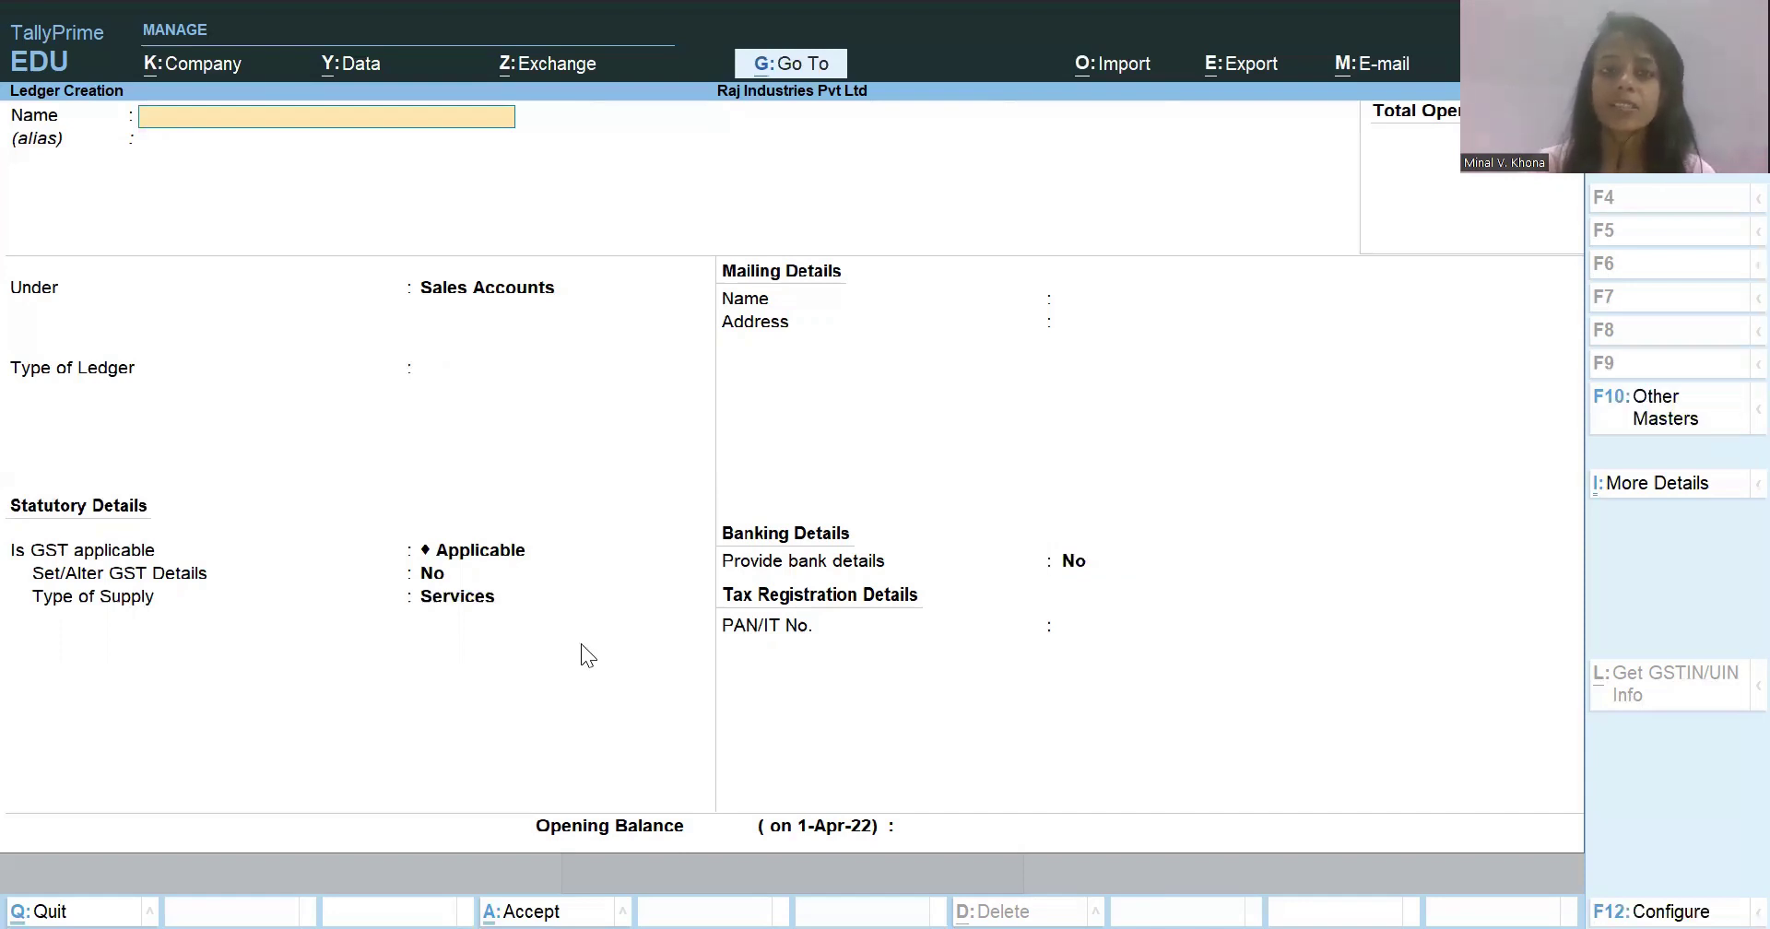
- Name the new ledger Input IGST without an alias and place it under Duties & Taxes
type("Input IGST")
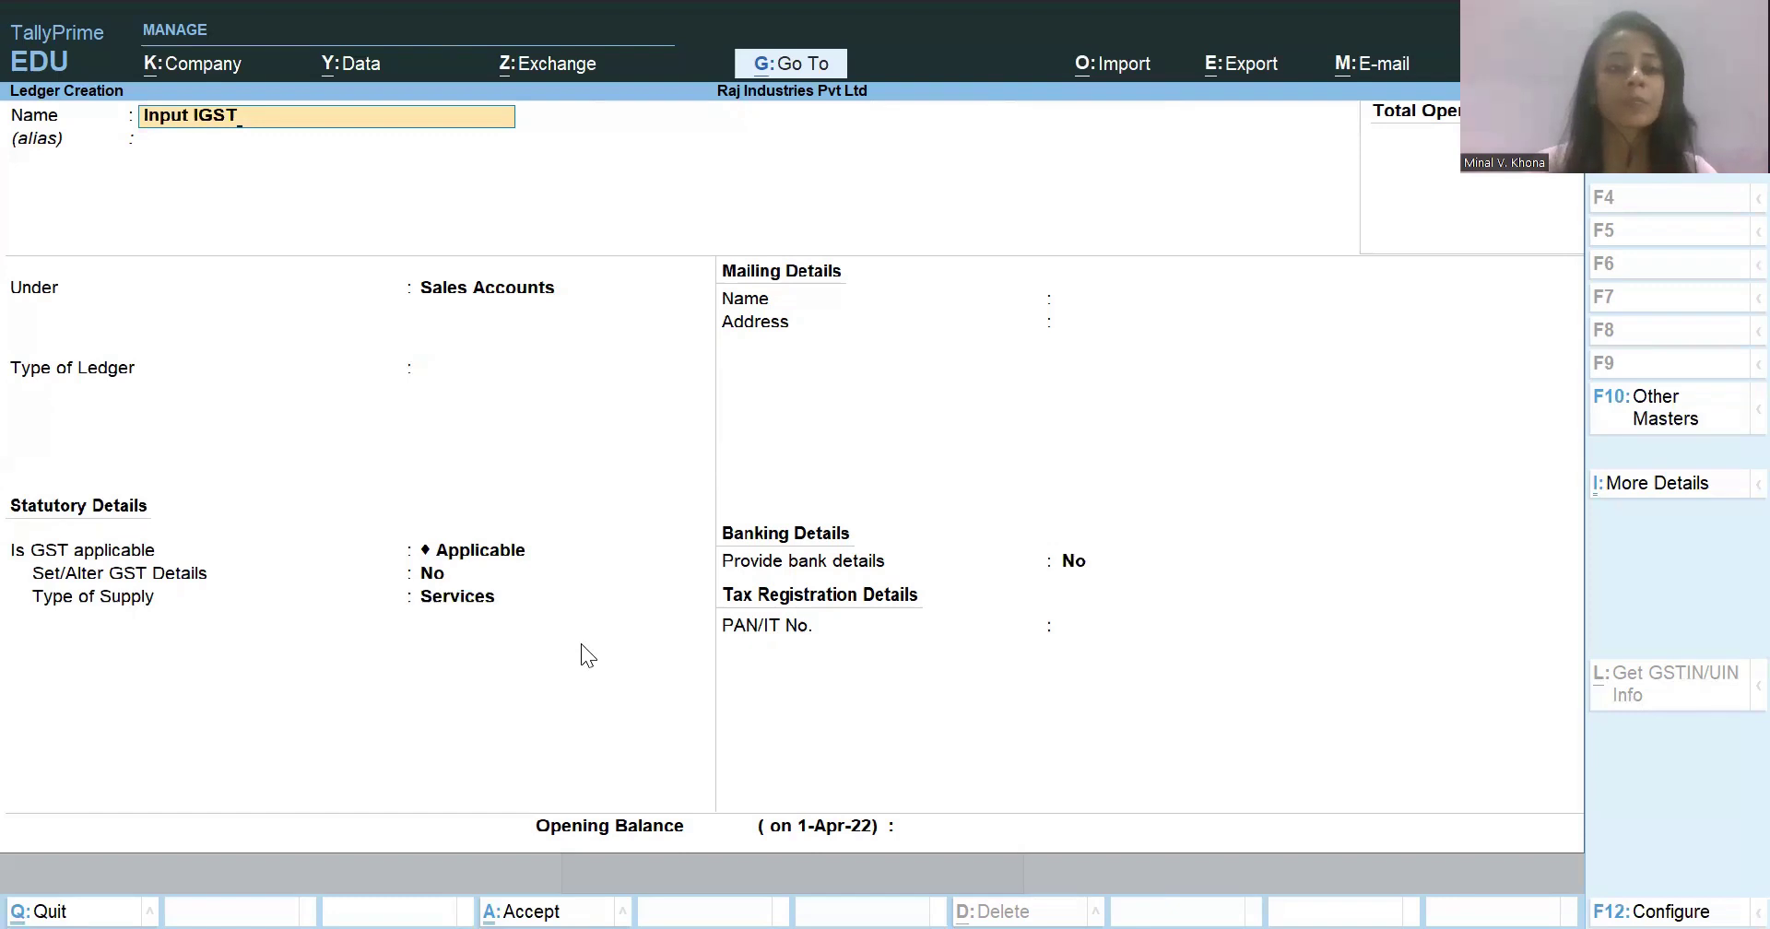
key("Return")
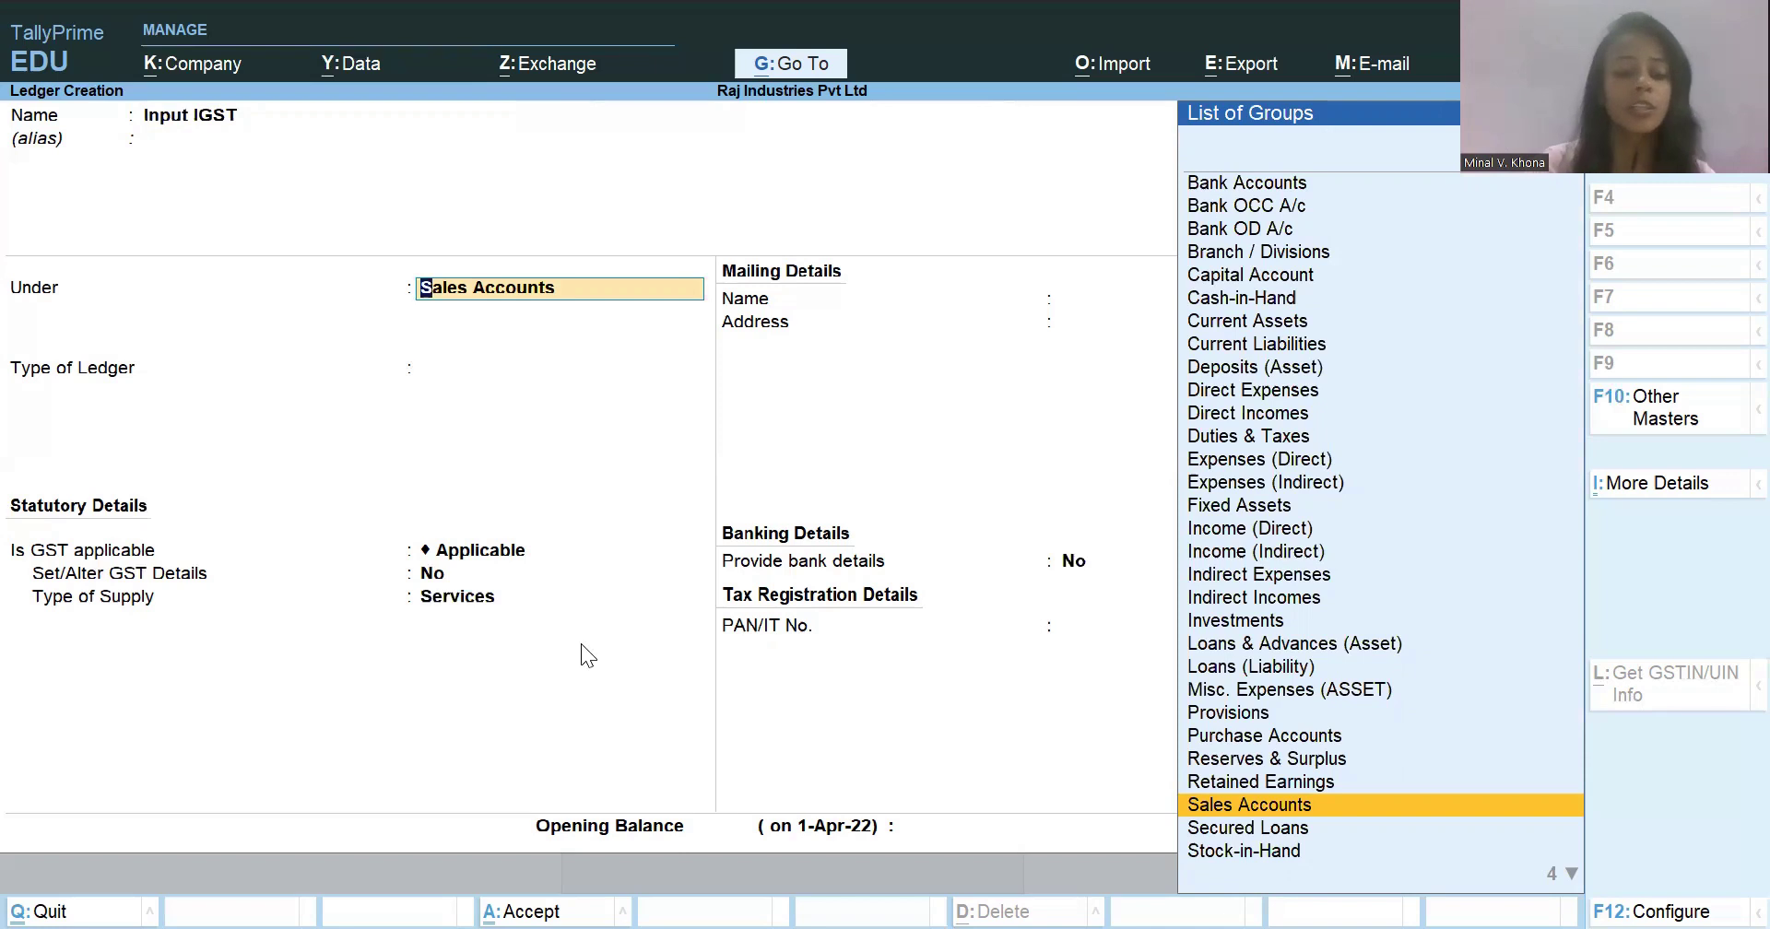
type("Dut")
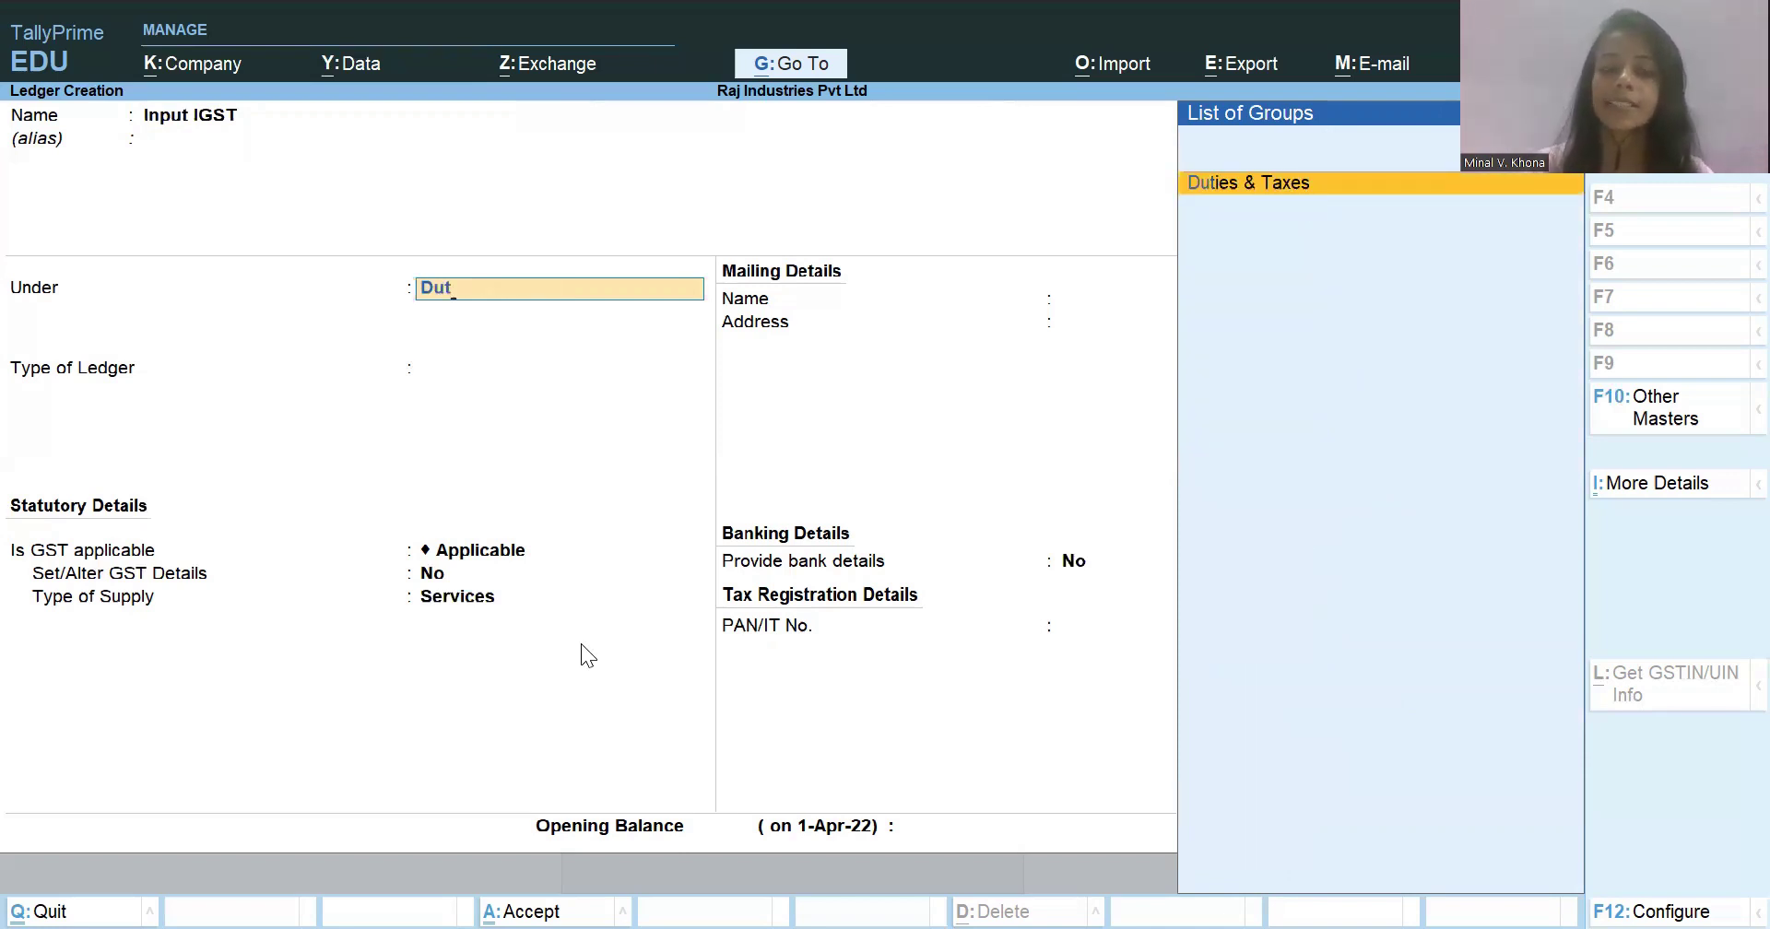
key("Return")
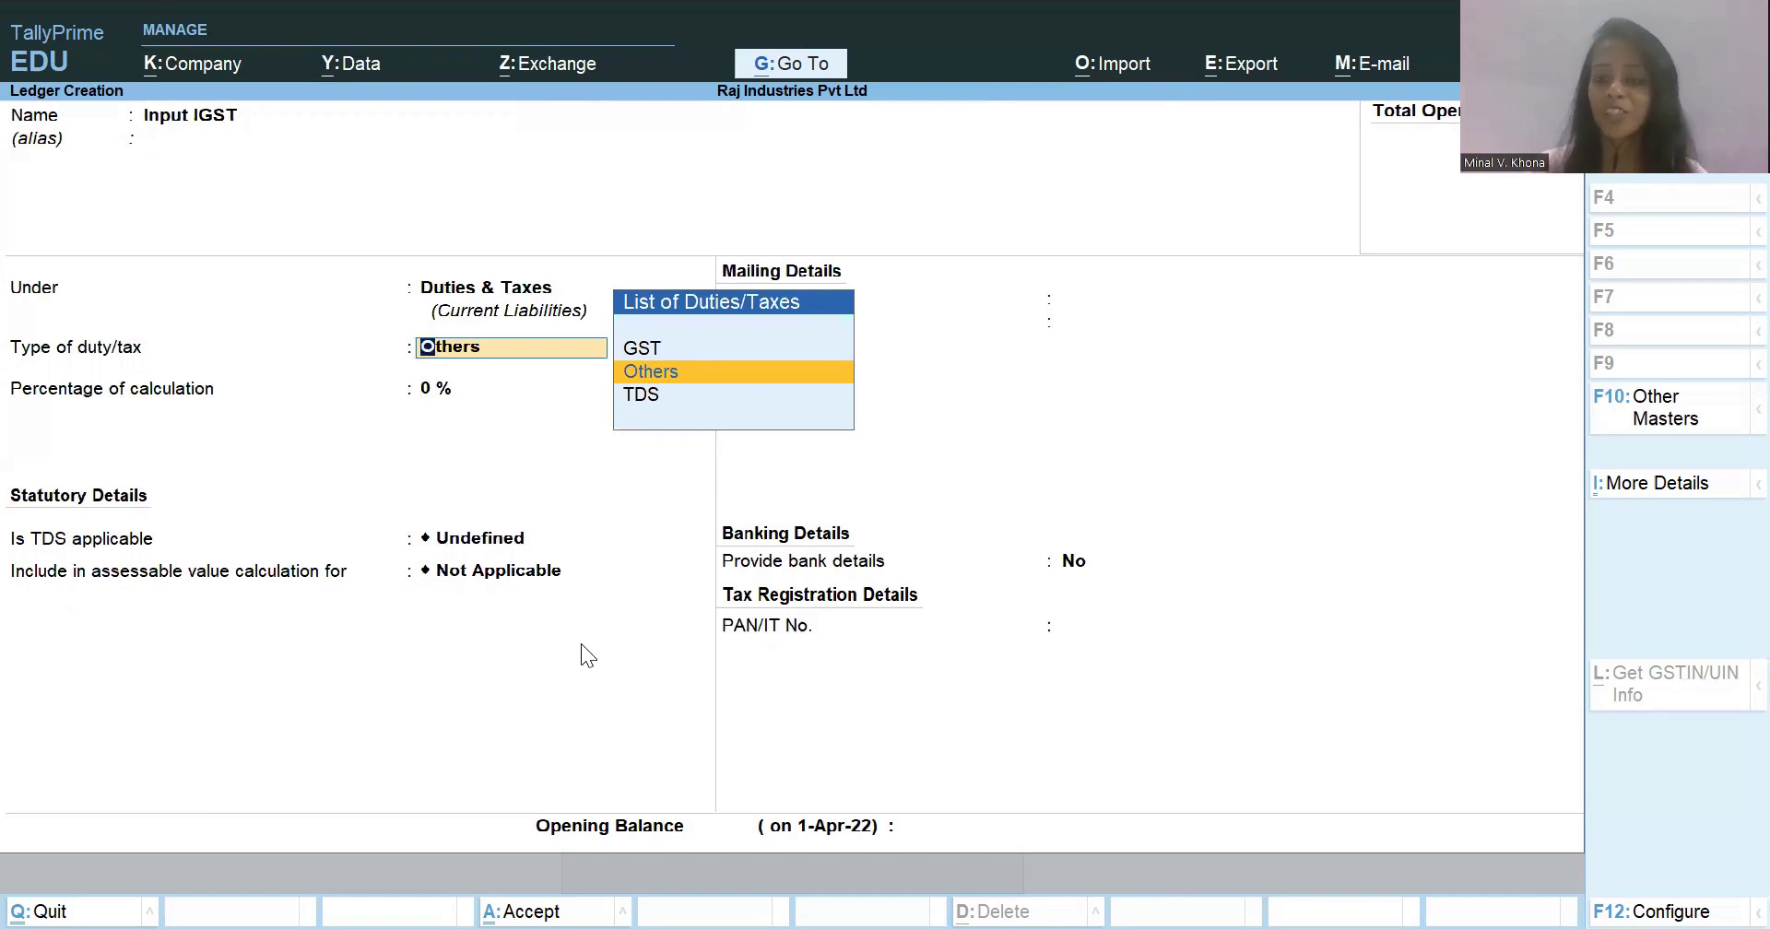
- Set Input IGST's type of duty to GST and its tax type to Integrated Tax, keeping the calculation percentage at 0 %
key("Up")
key("Return")
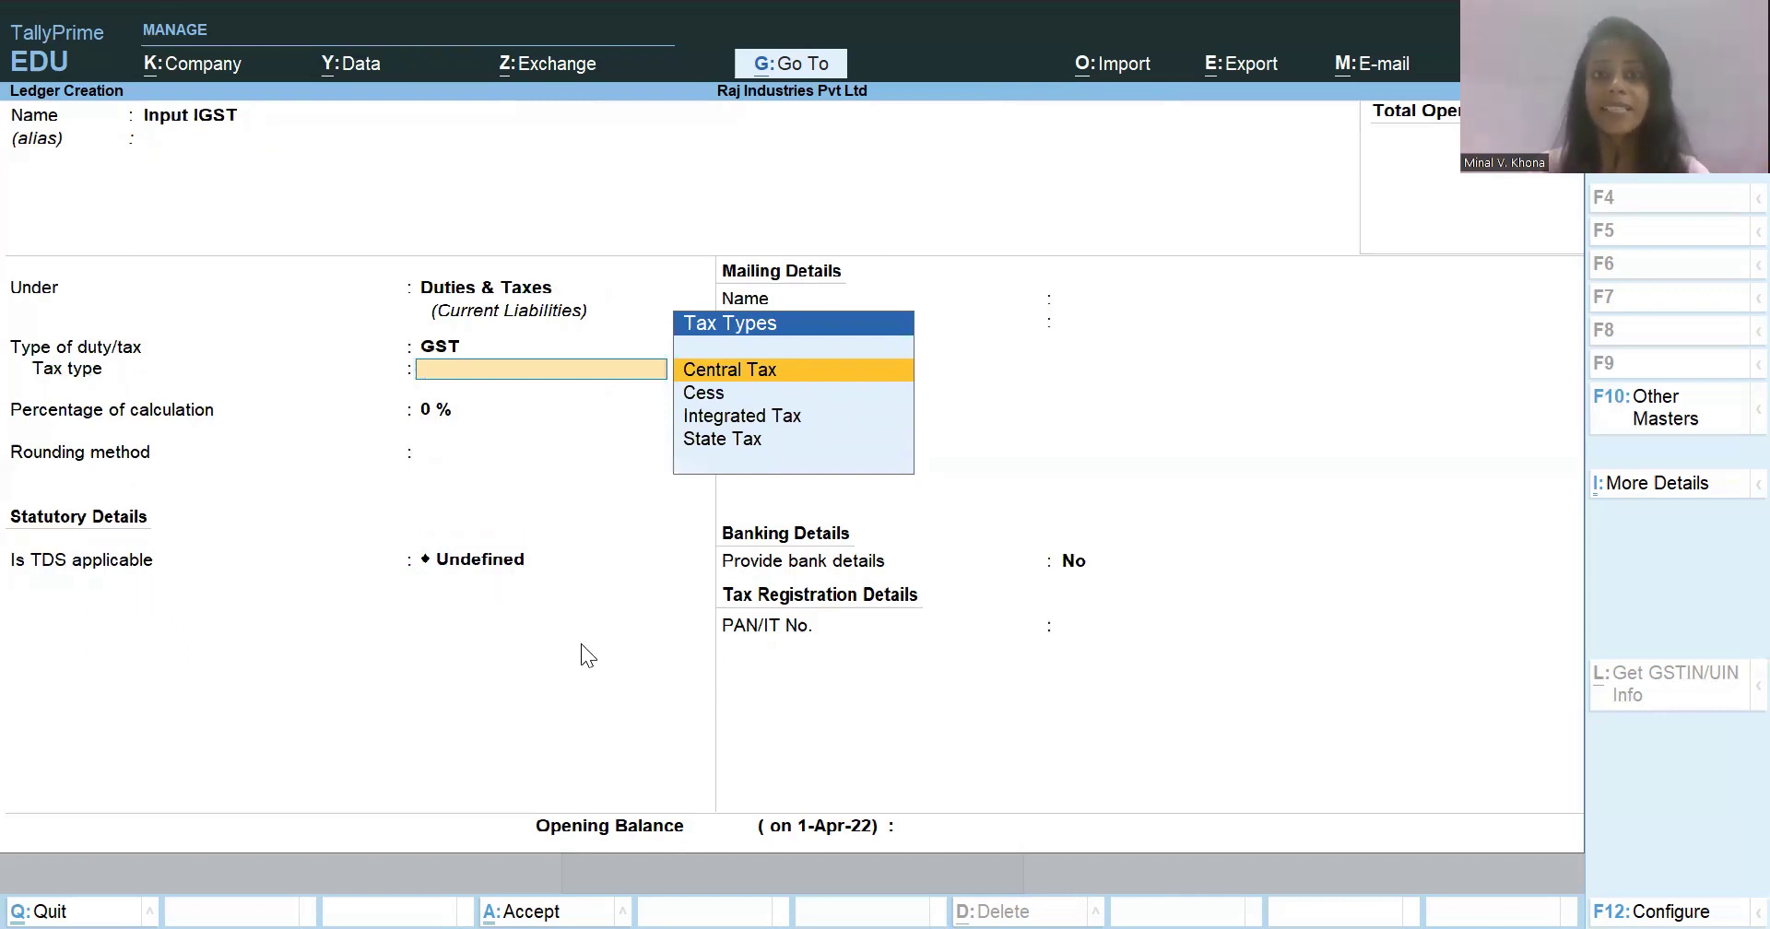
key("Down")
key("Down")
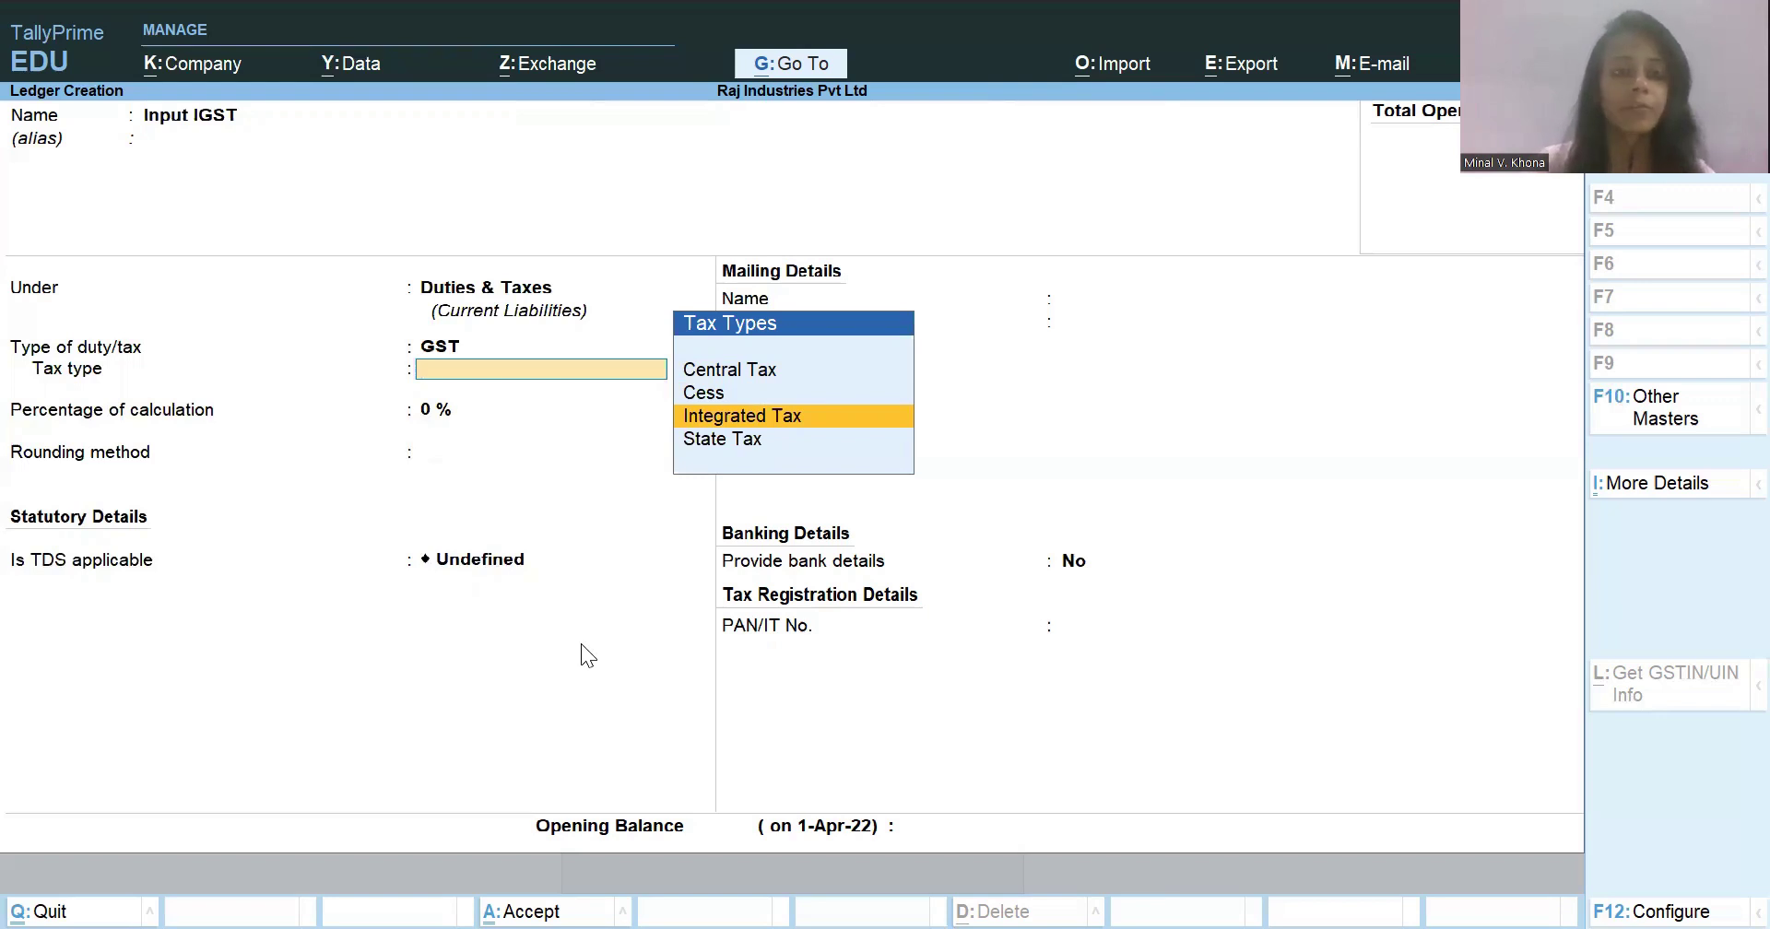
key("Return")
key("Return")
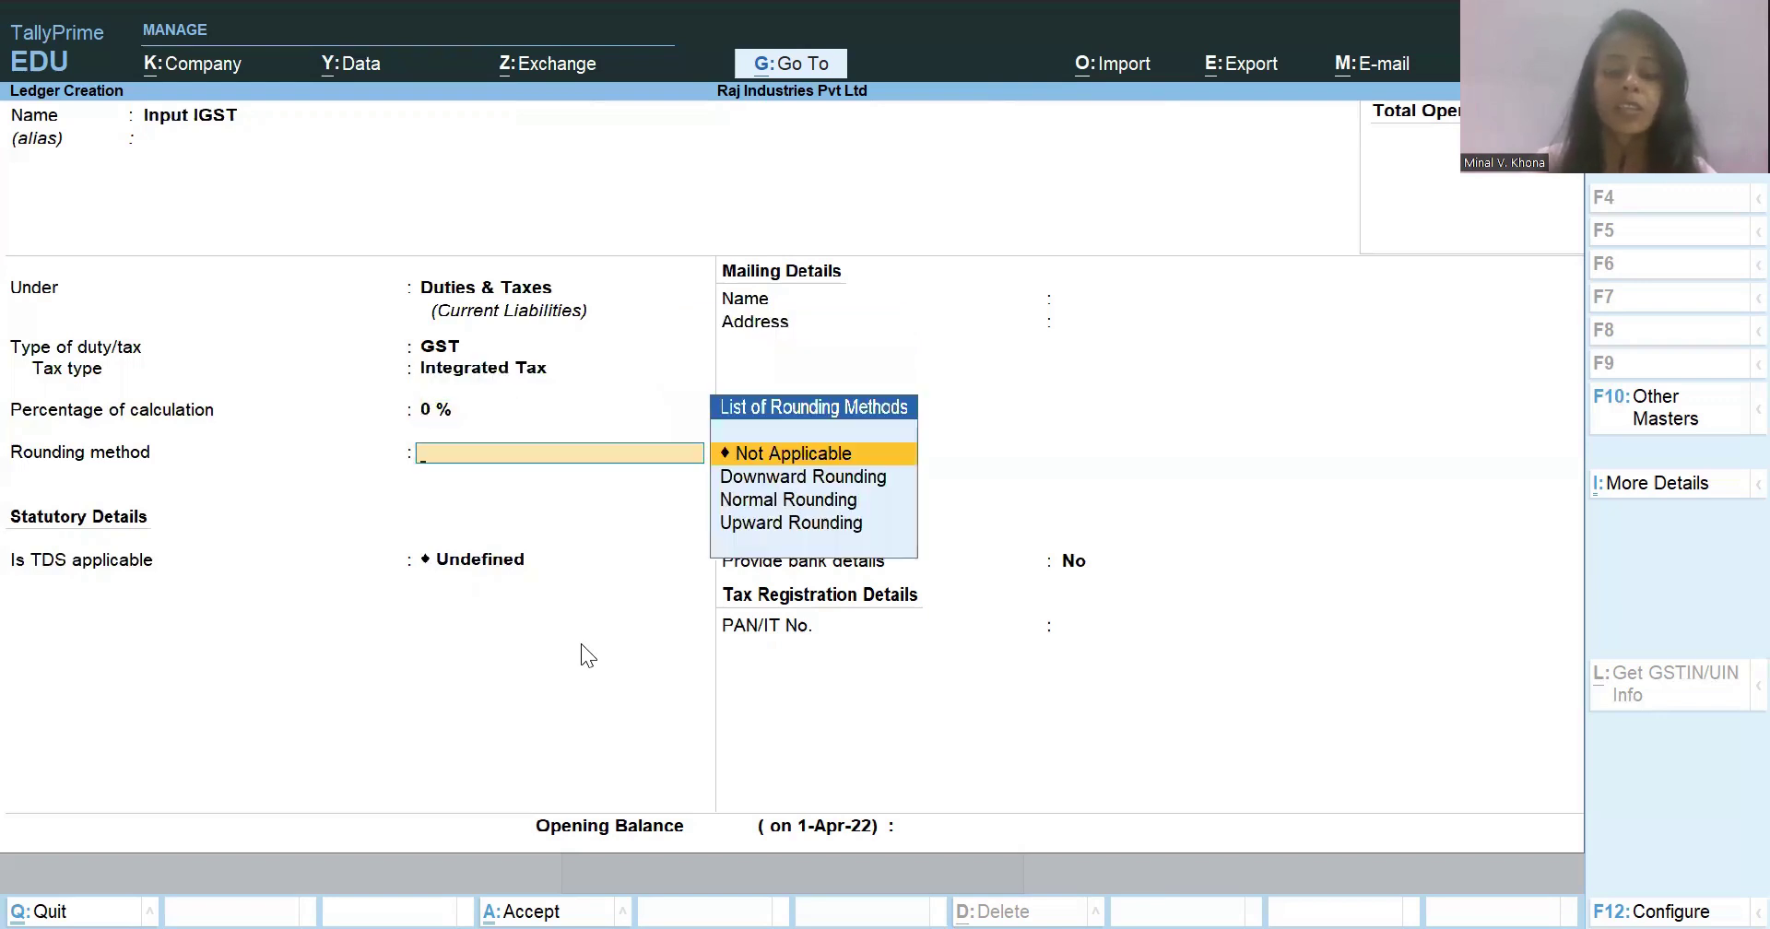
- Set Input IGST's rounding method to Not Applicable, keep TDS Undefined with no bank details or opening balance, and save the ledger
key("Return")
key("Return")
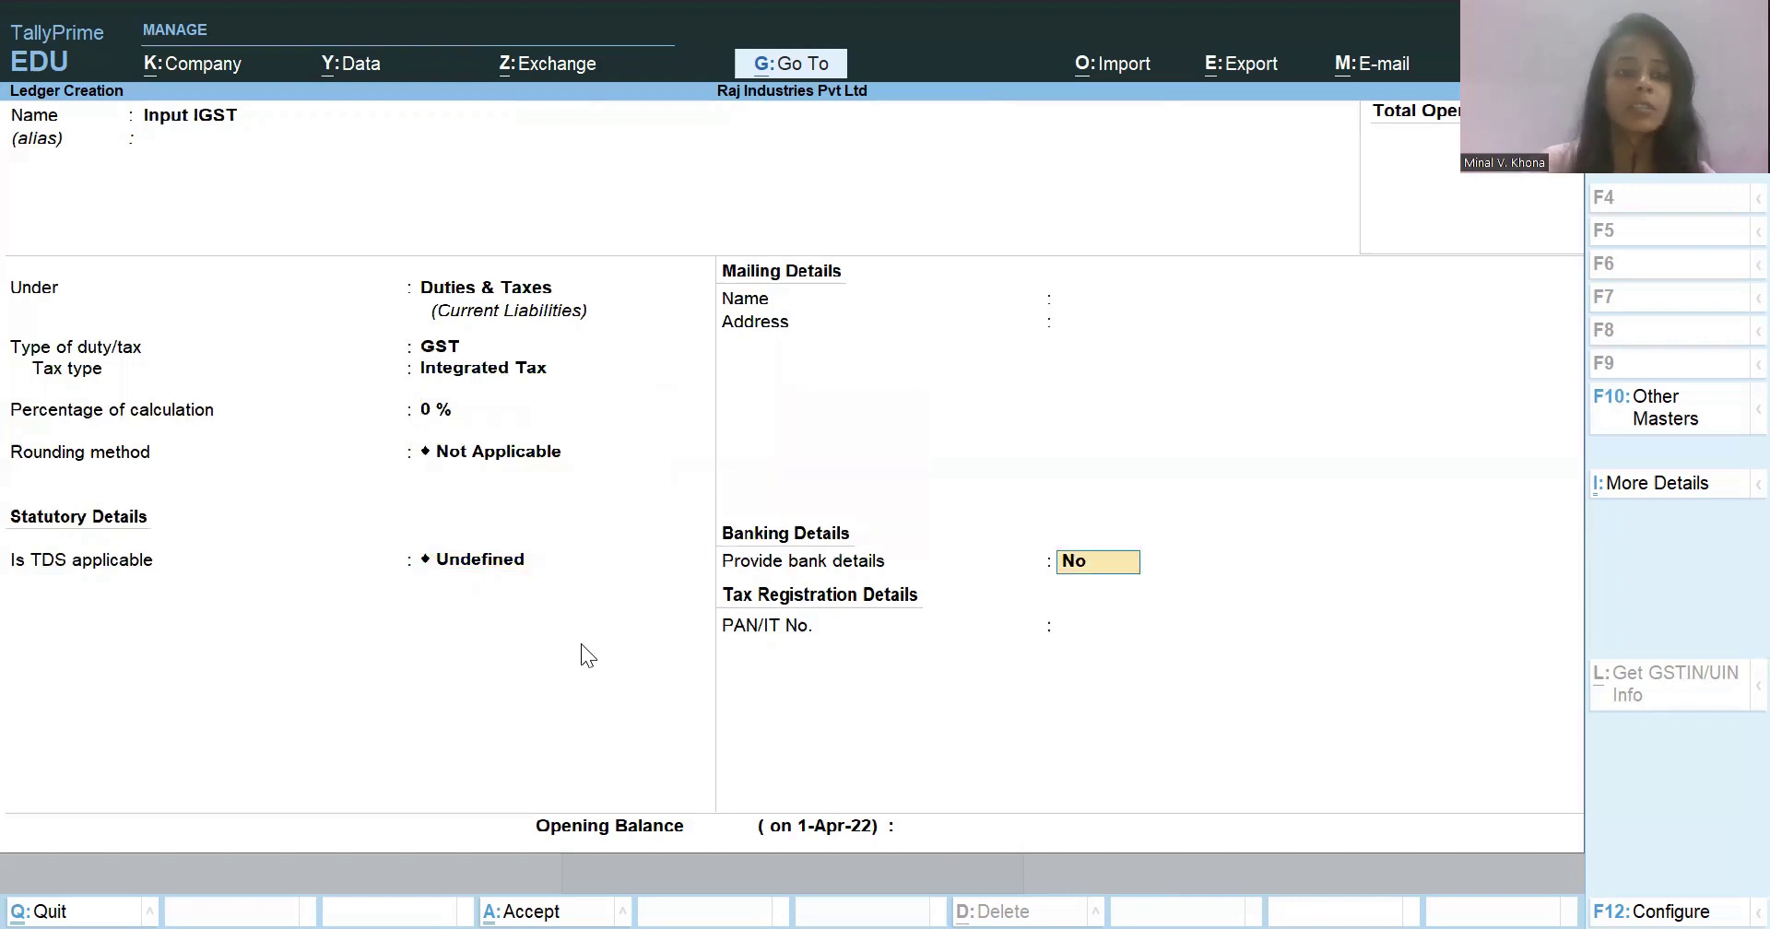
key("Return")
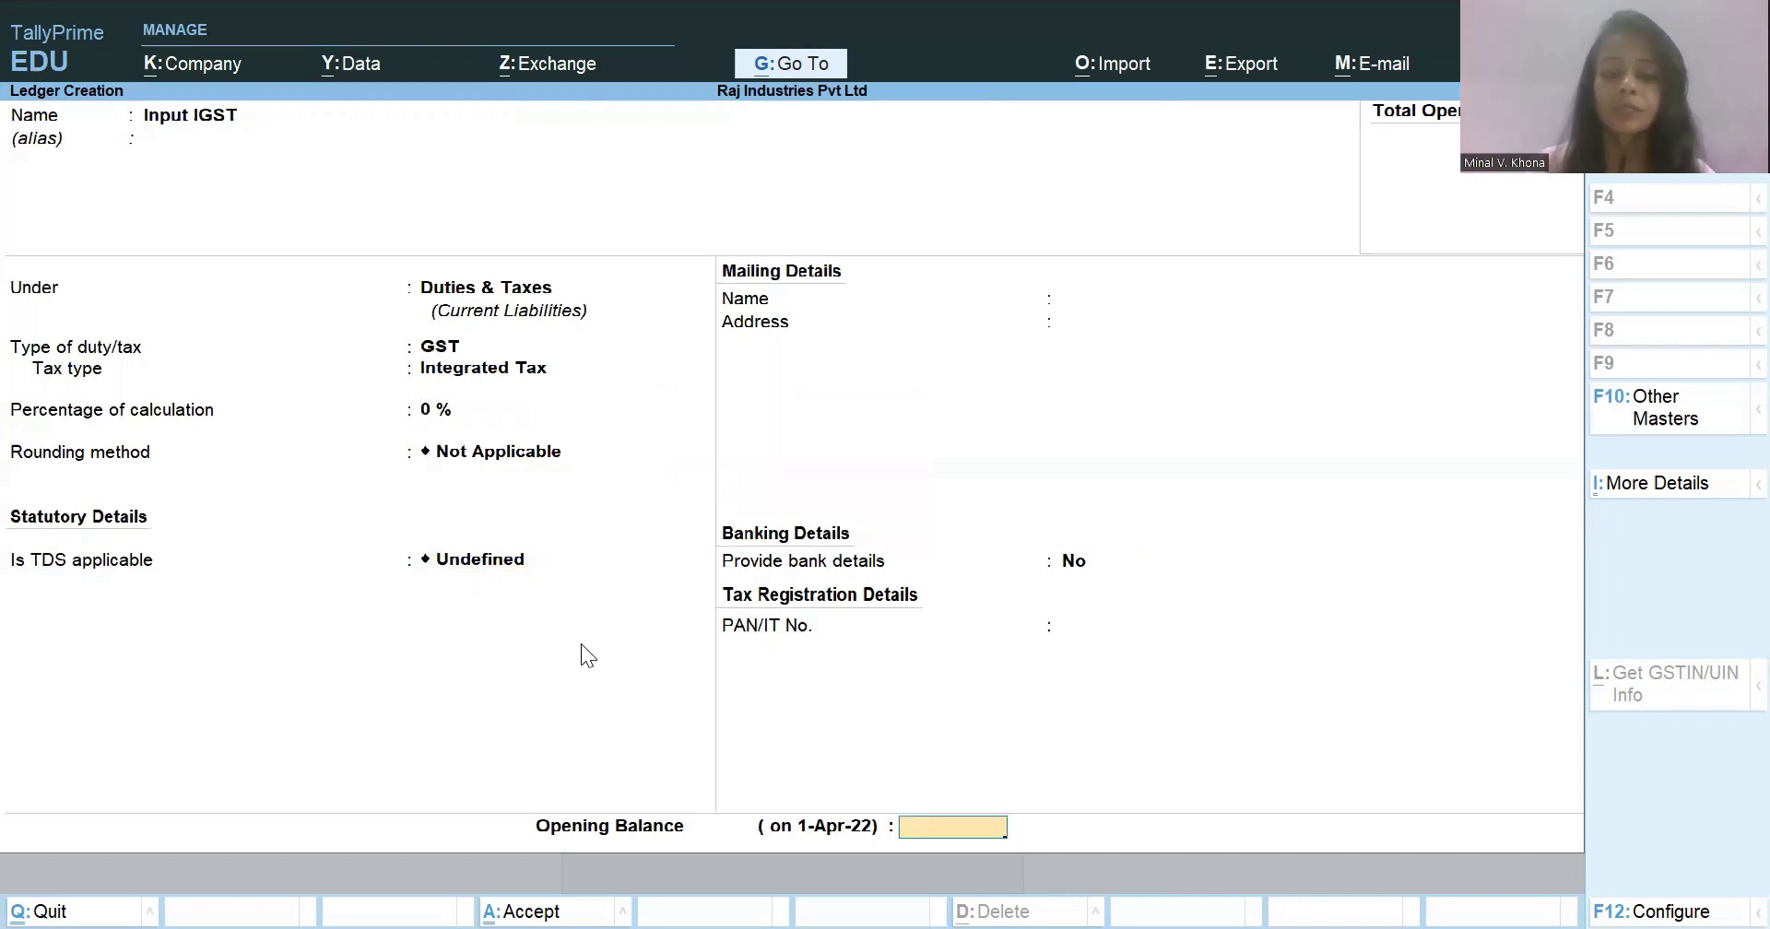
key("Return")
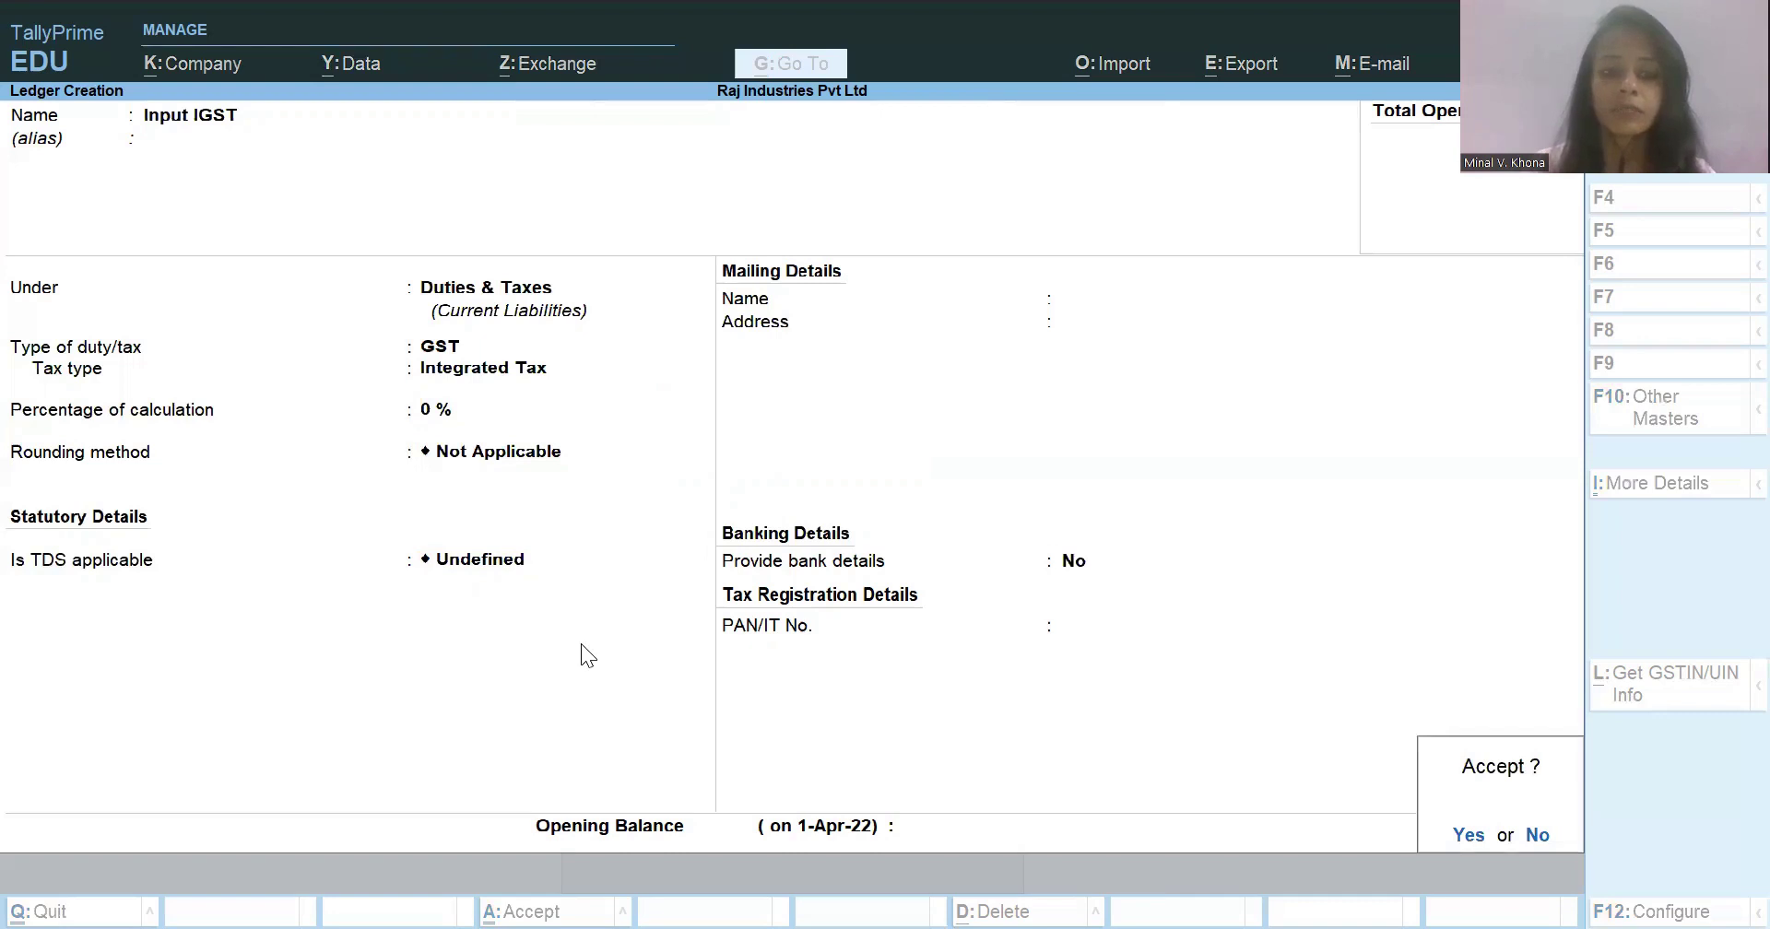
type("y")
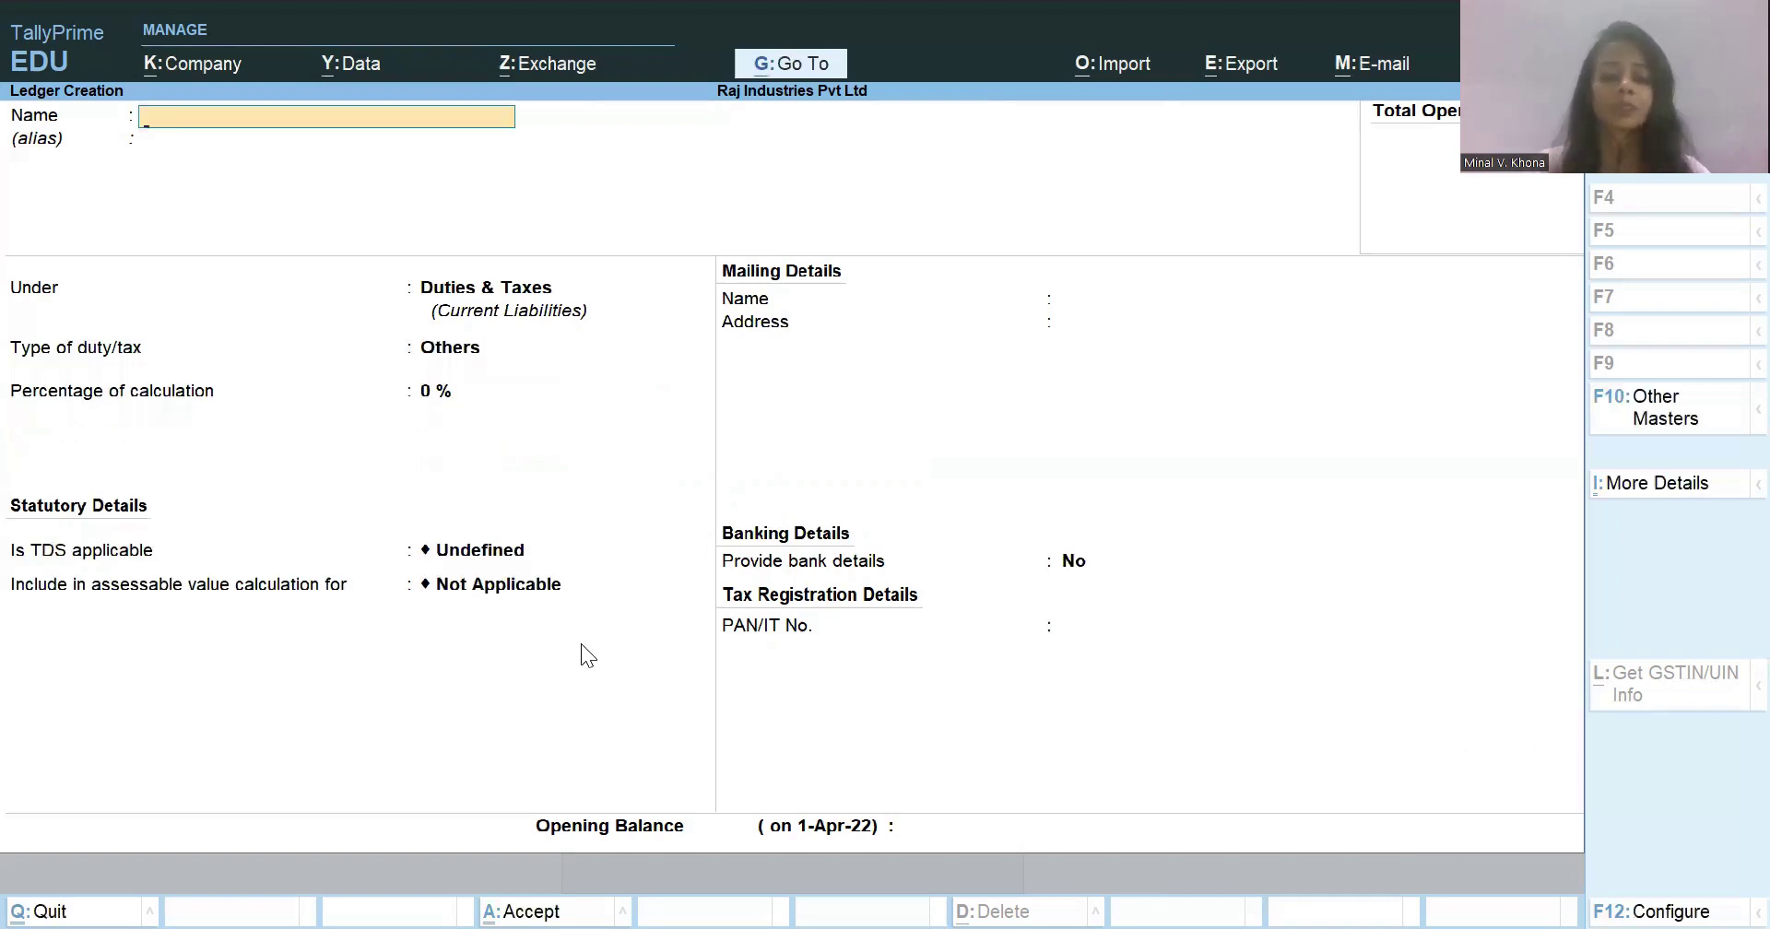
- Name the new ledger Input CGST without an alias and keep it under Duties & Taxes
type("Input CGST")
key("Return")
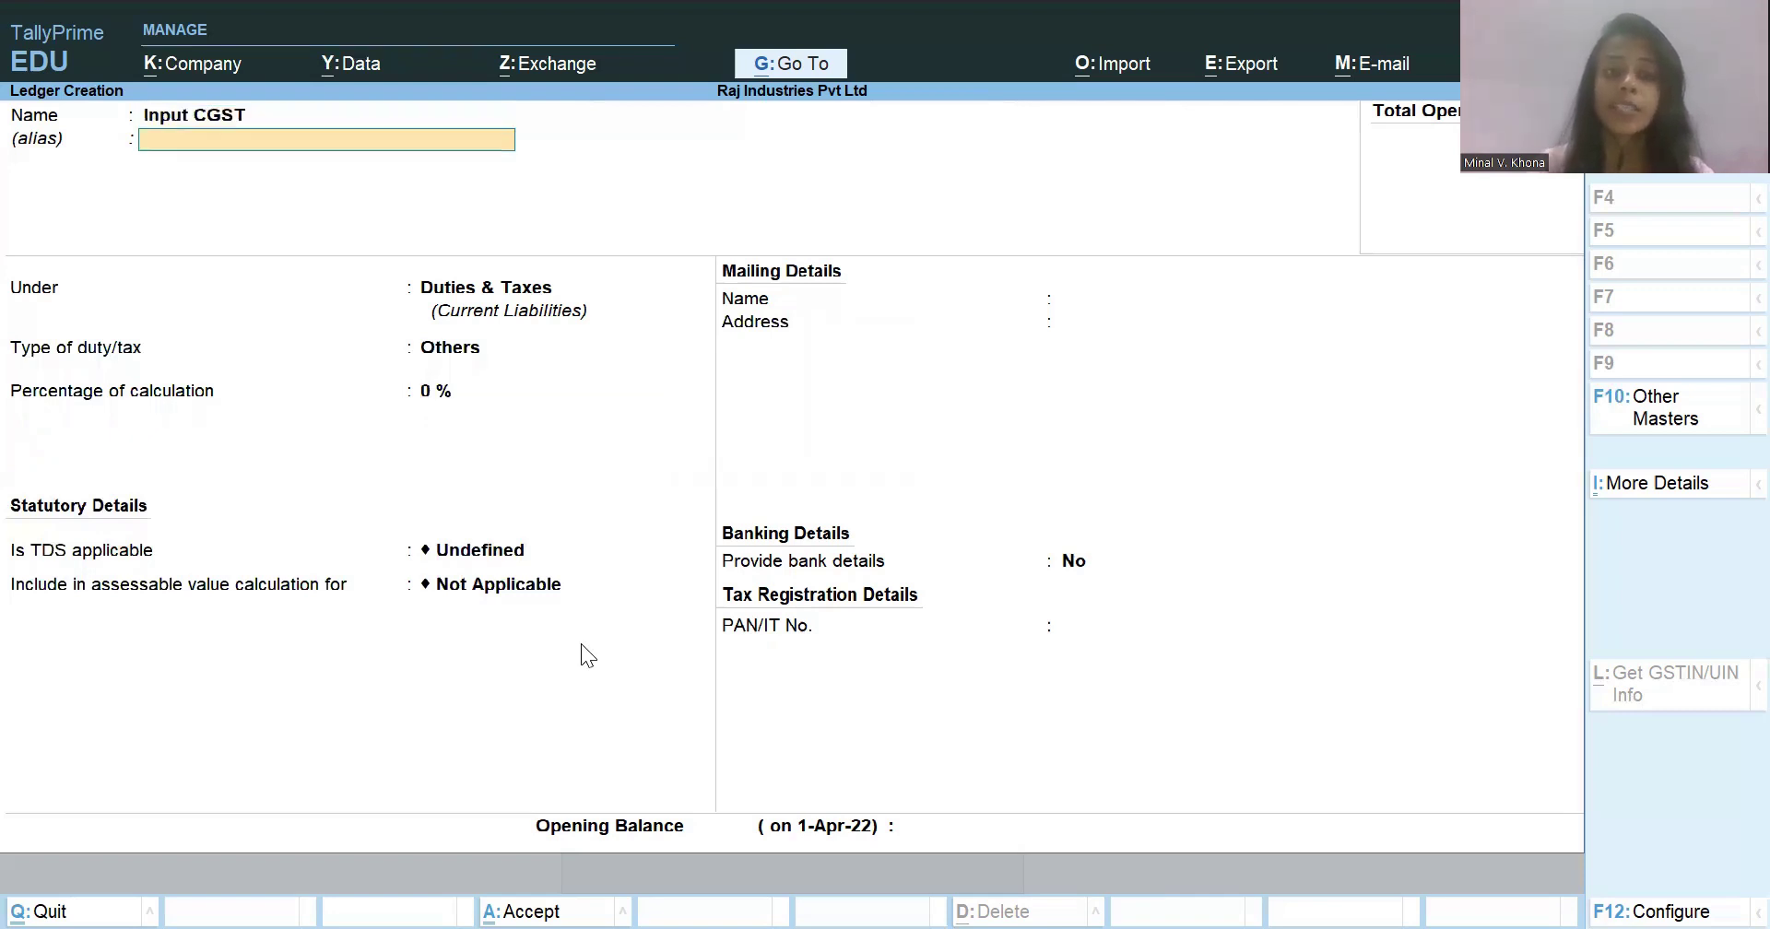
key("Return")
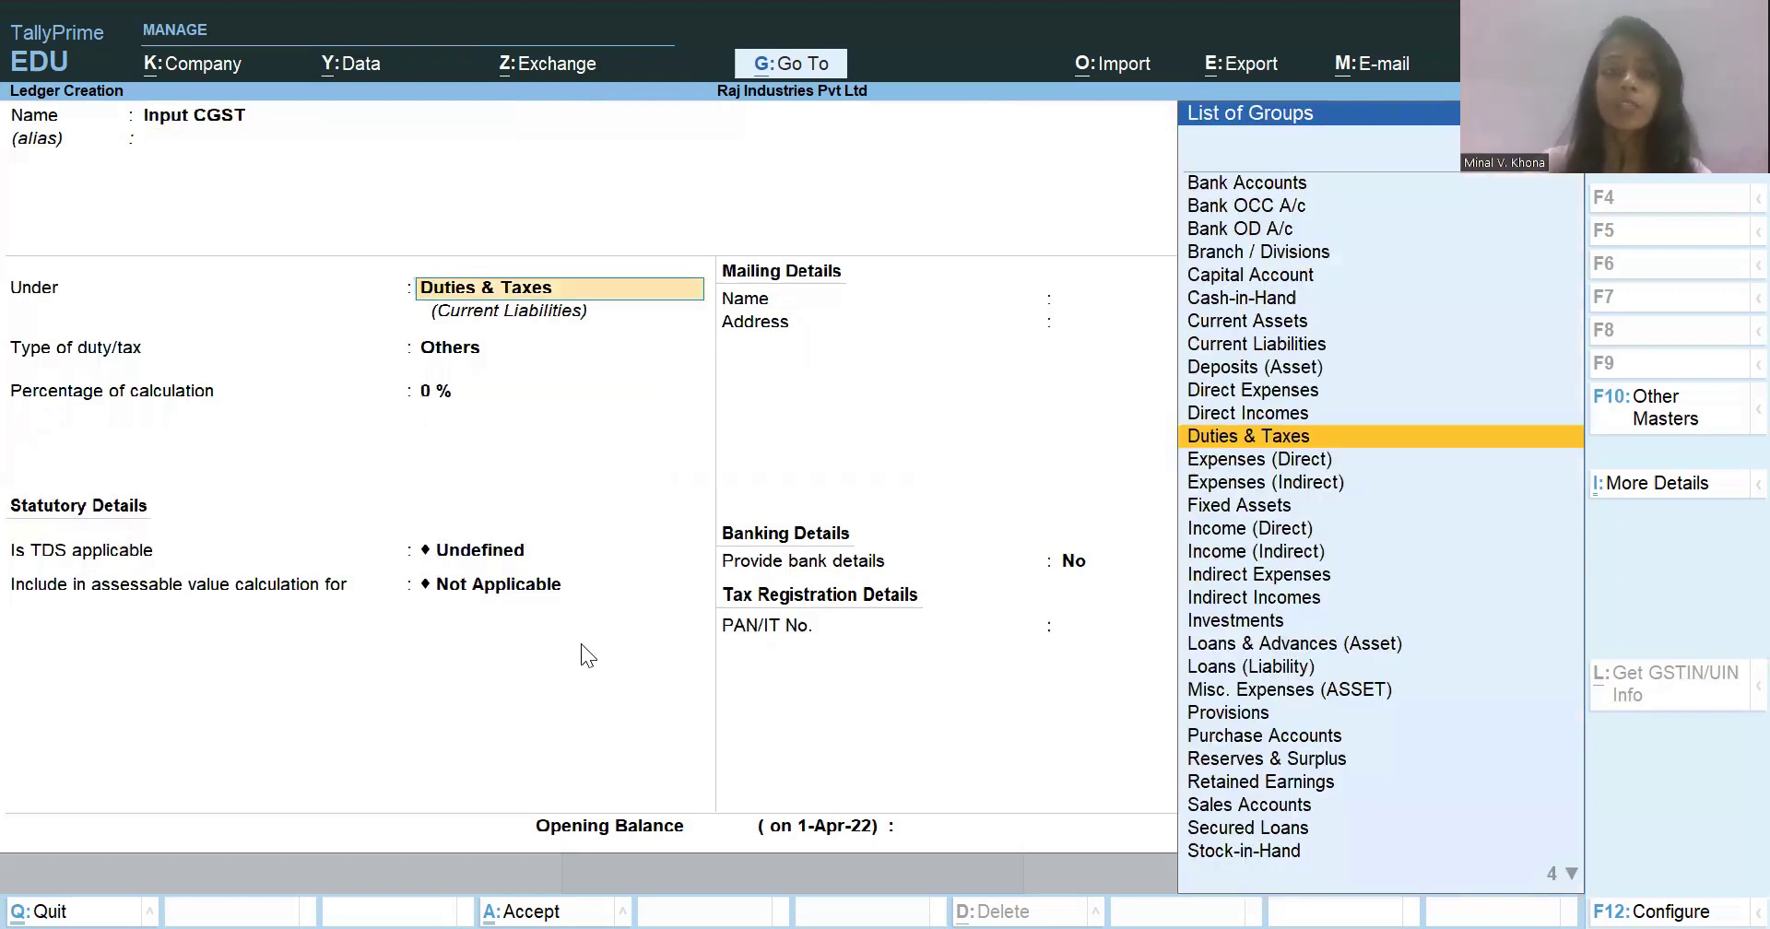
key("Return")
- Set Input CGST's type of duty to GST and its tax type to Central Tax, keeping the calculation percentage at 0 %
key("Up")
key("Return")
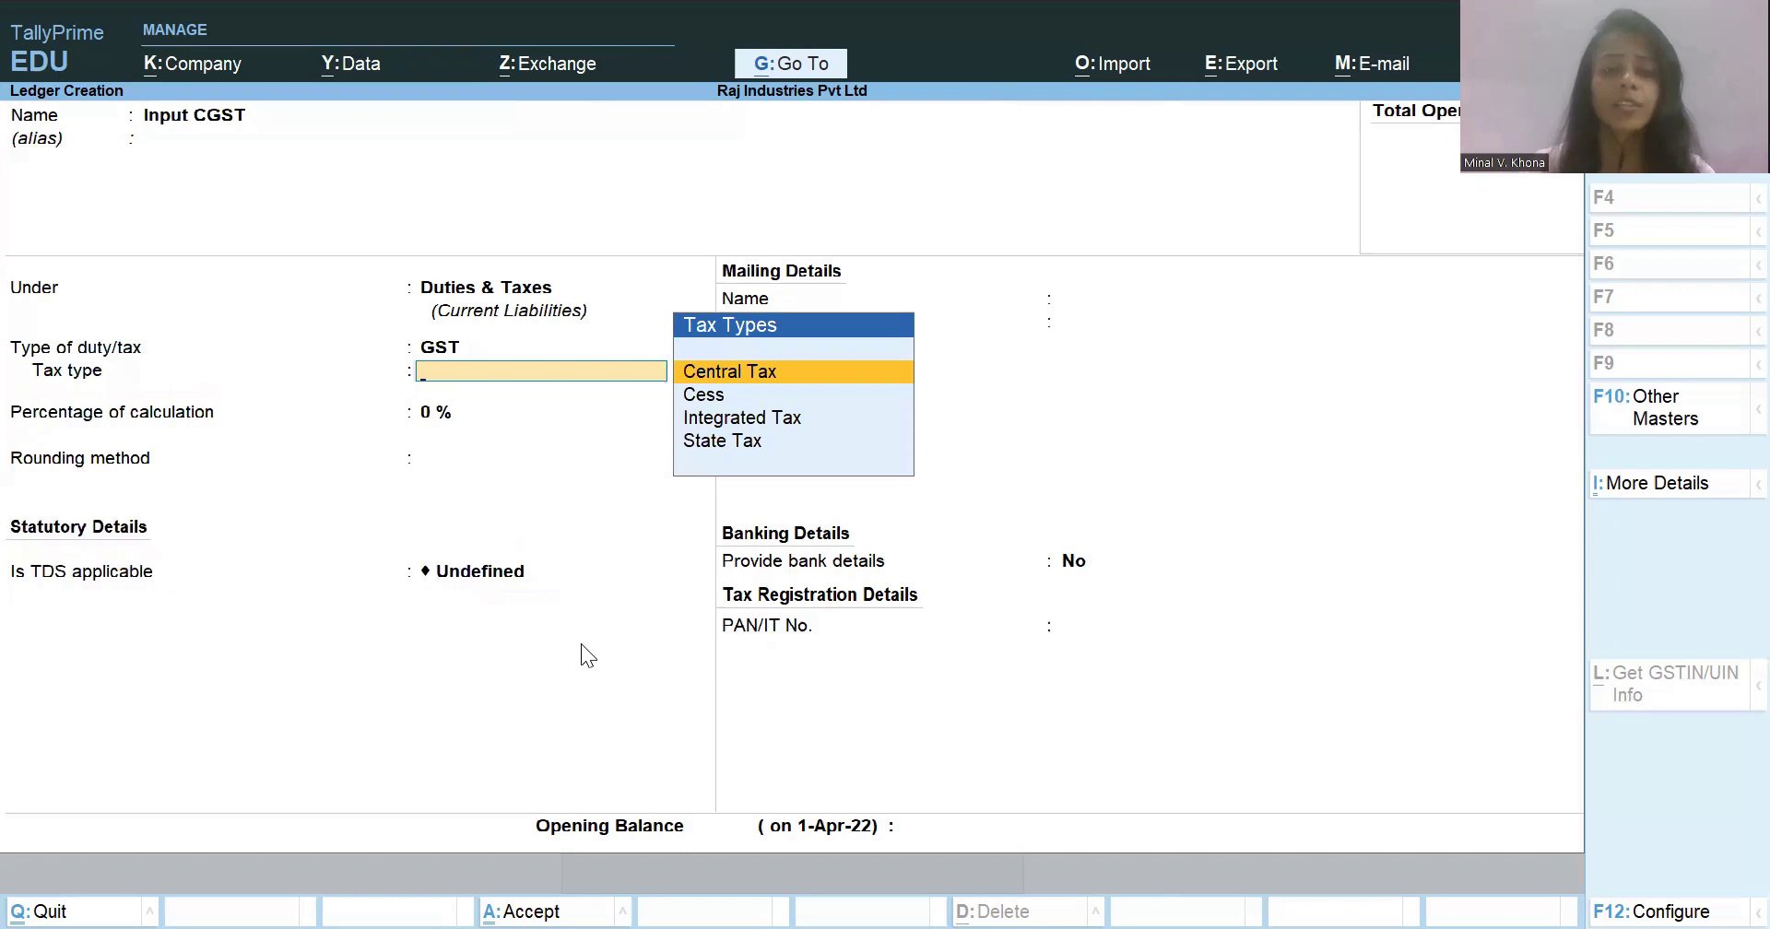
key("Return")
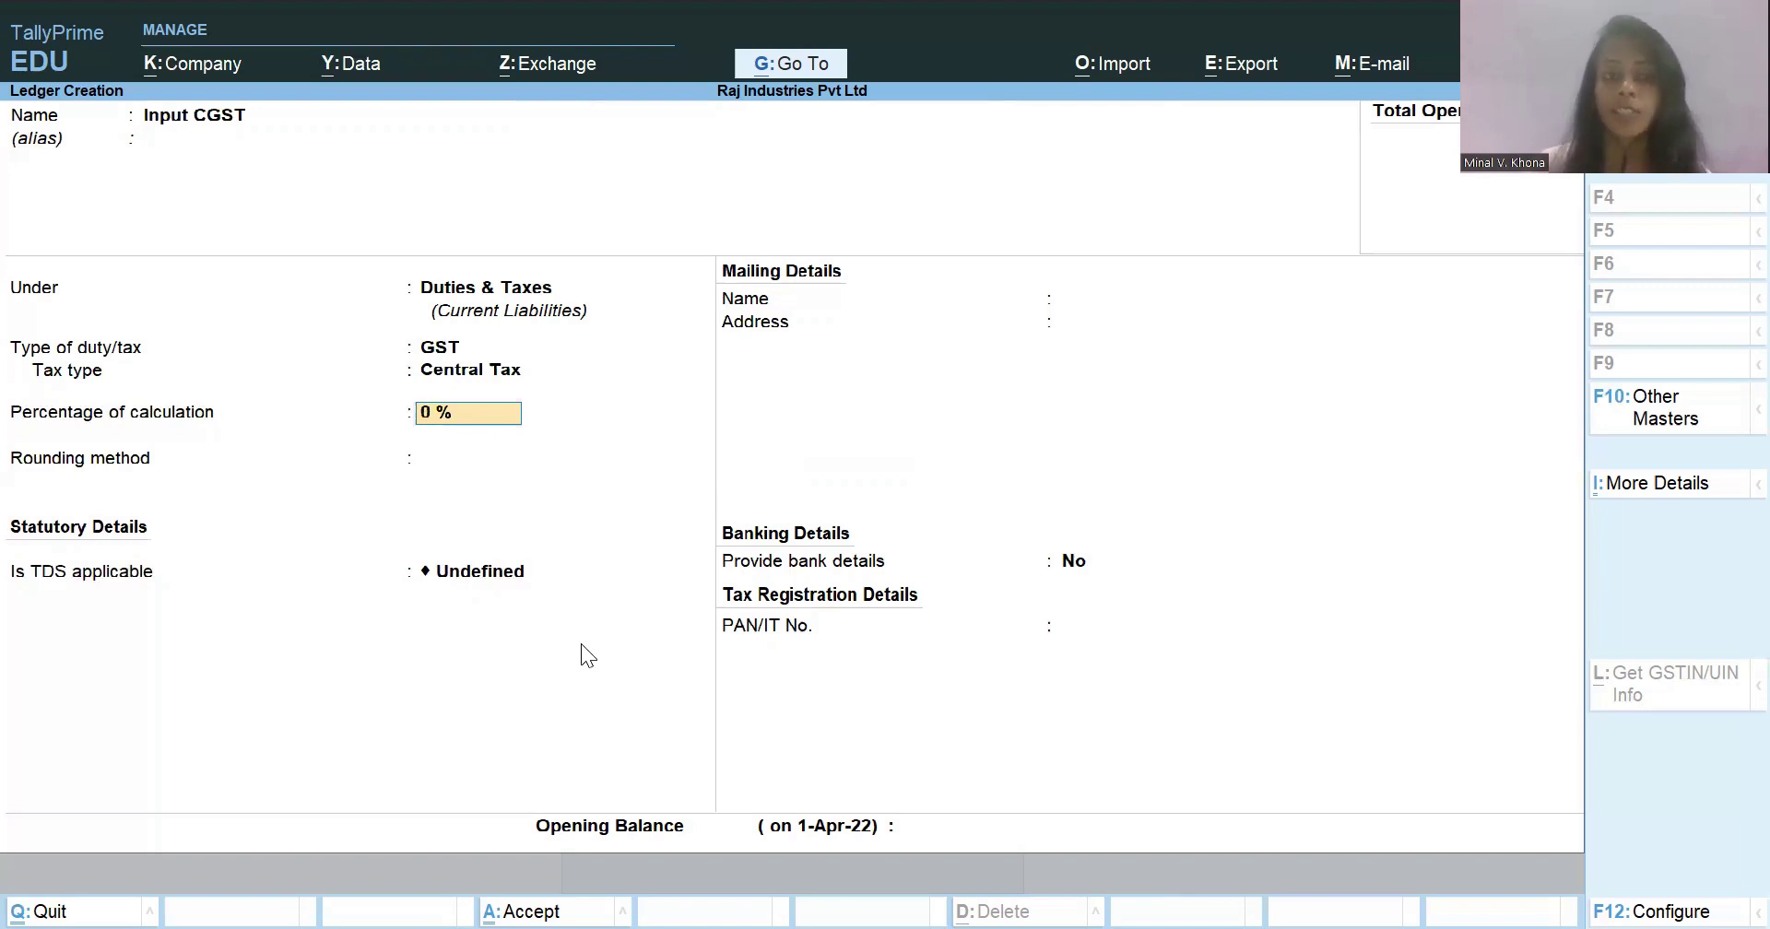
key("Return")
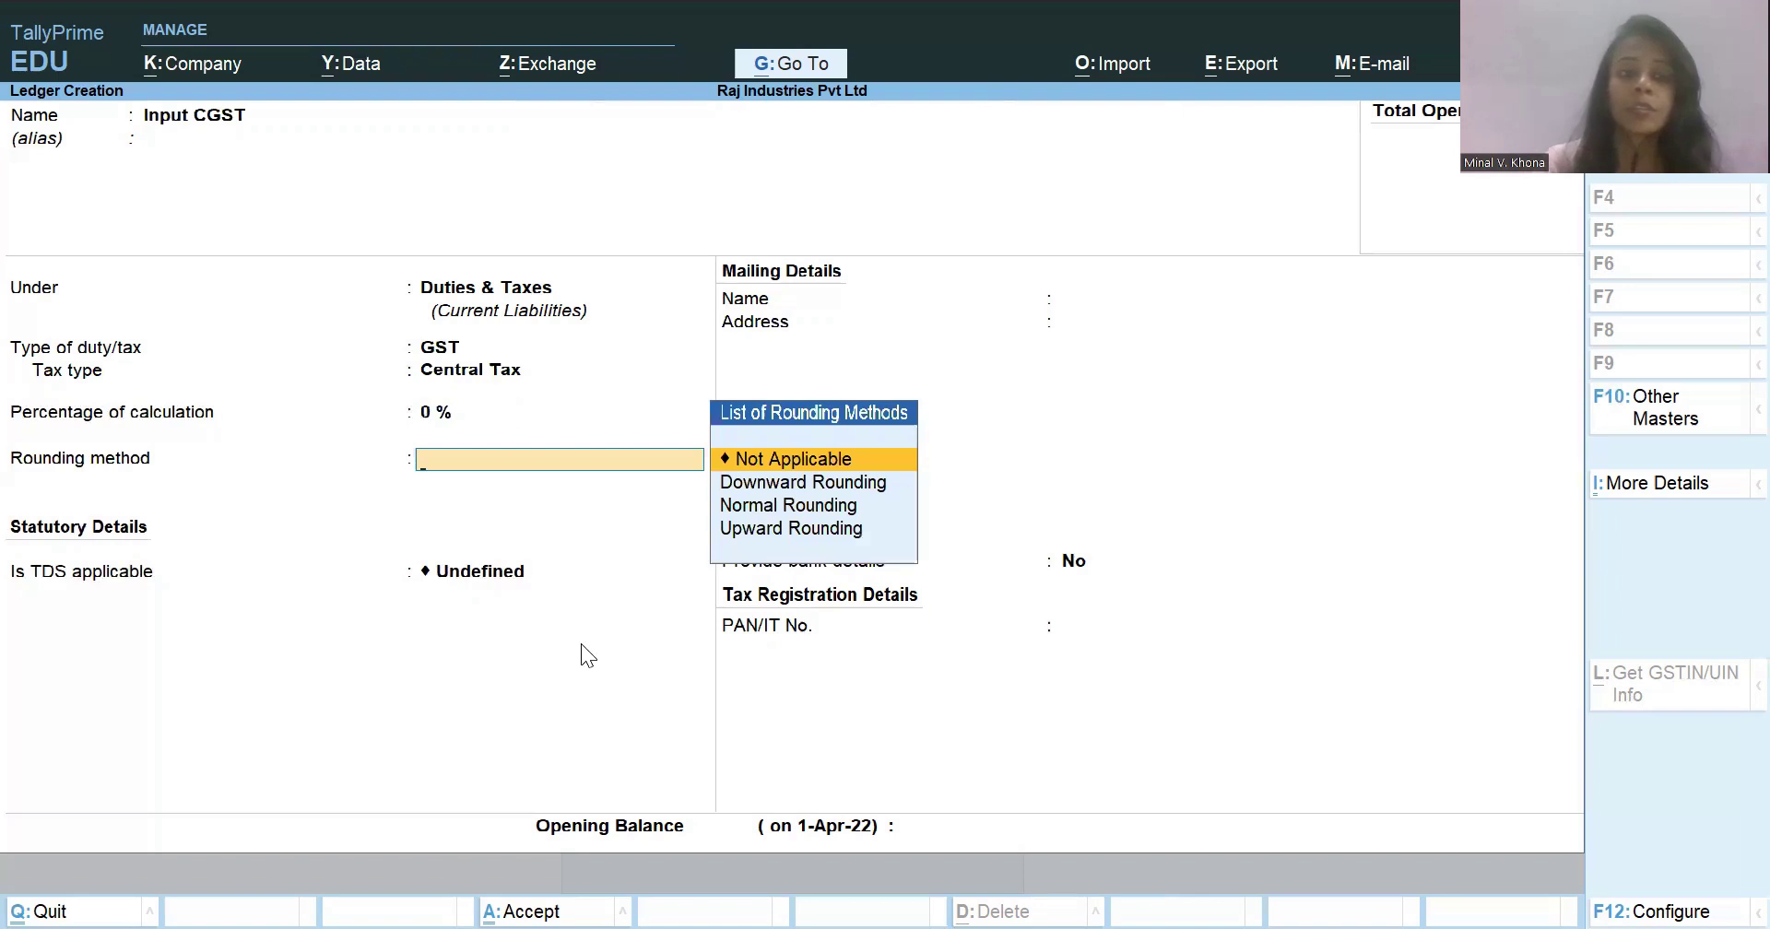
- Set Input CGST's rounding method to Not Applicable, keep TDS Undefined with no bank details or opening balance, and save the ledger
key("Return")
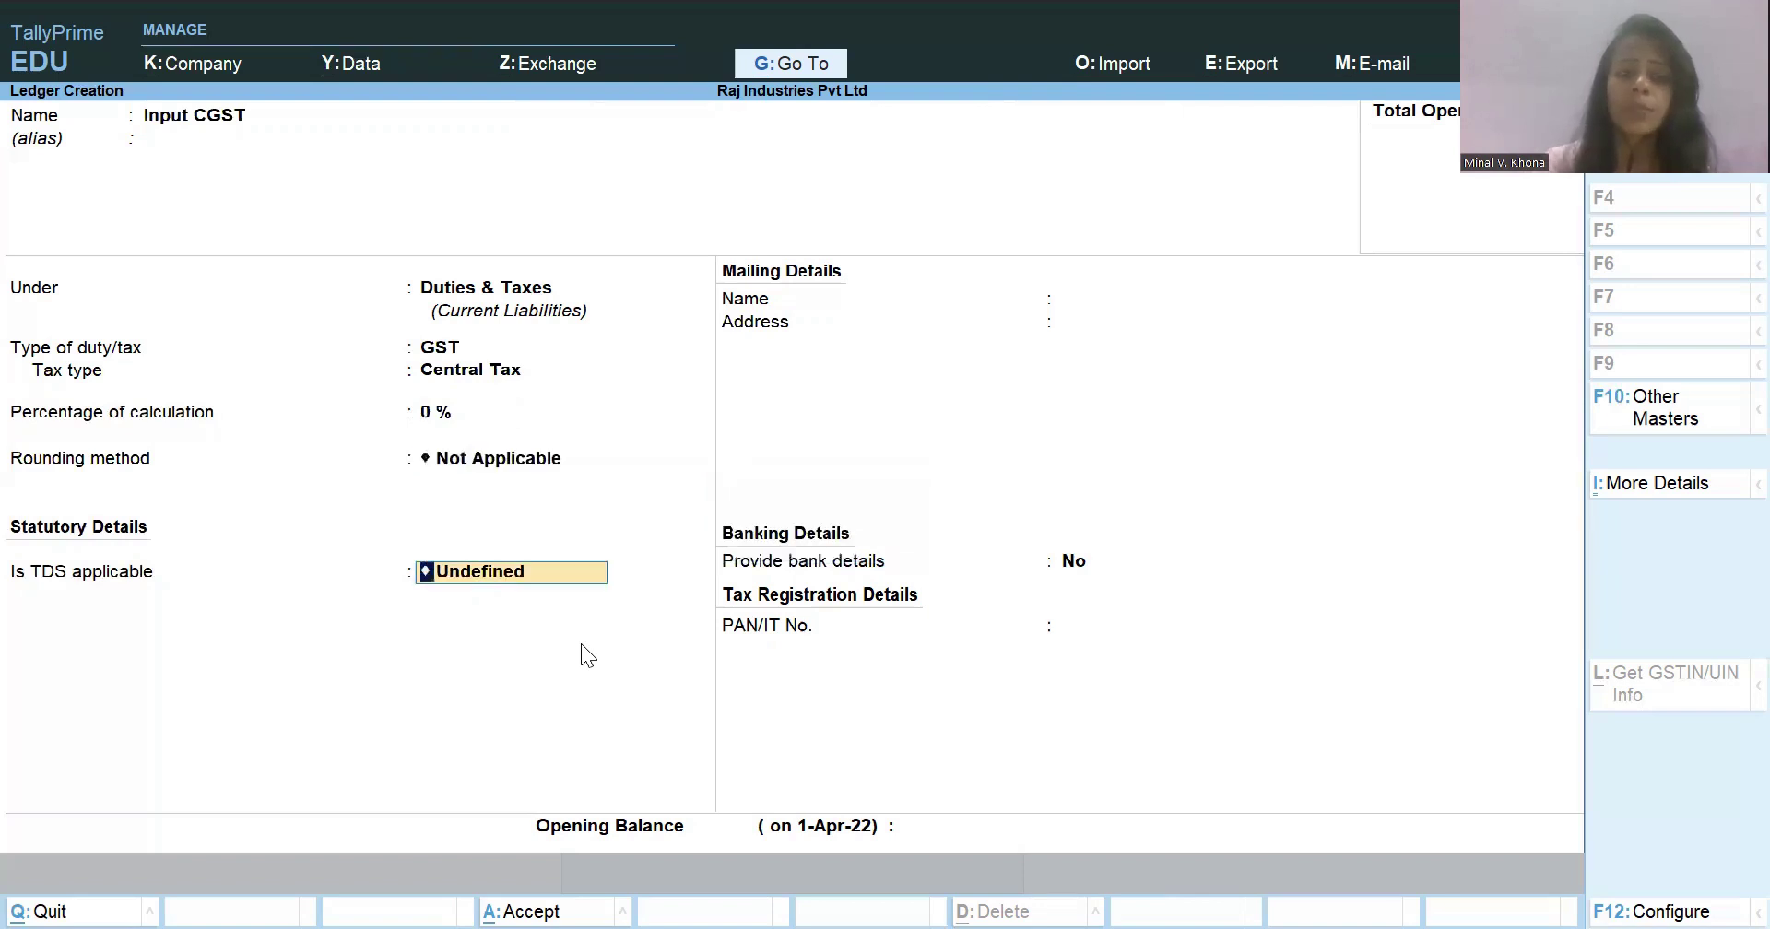
key("Return")
key("Return")
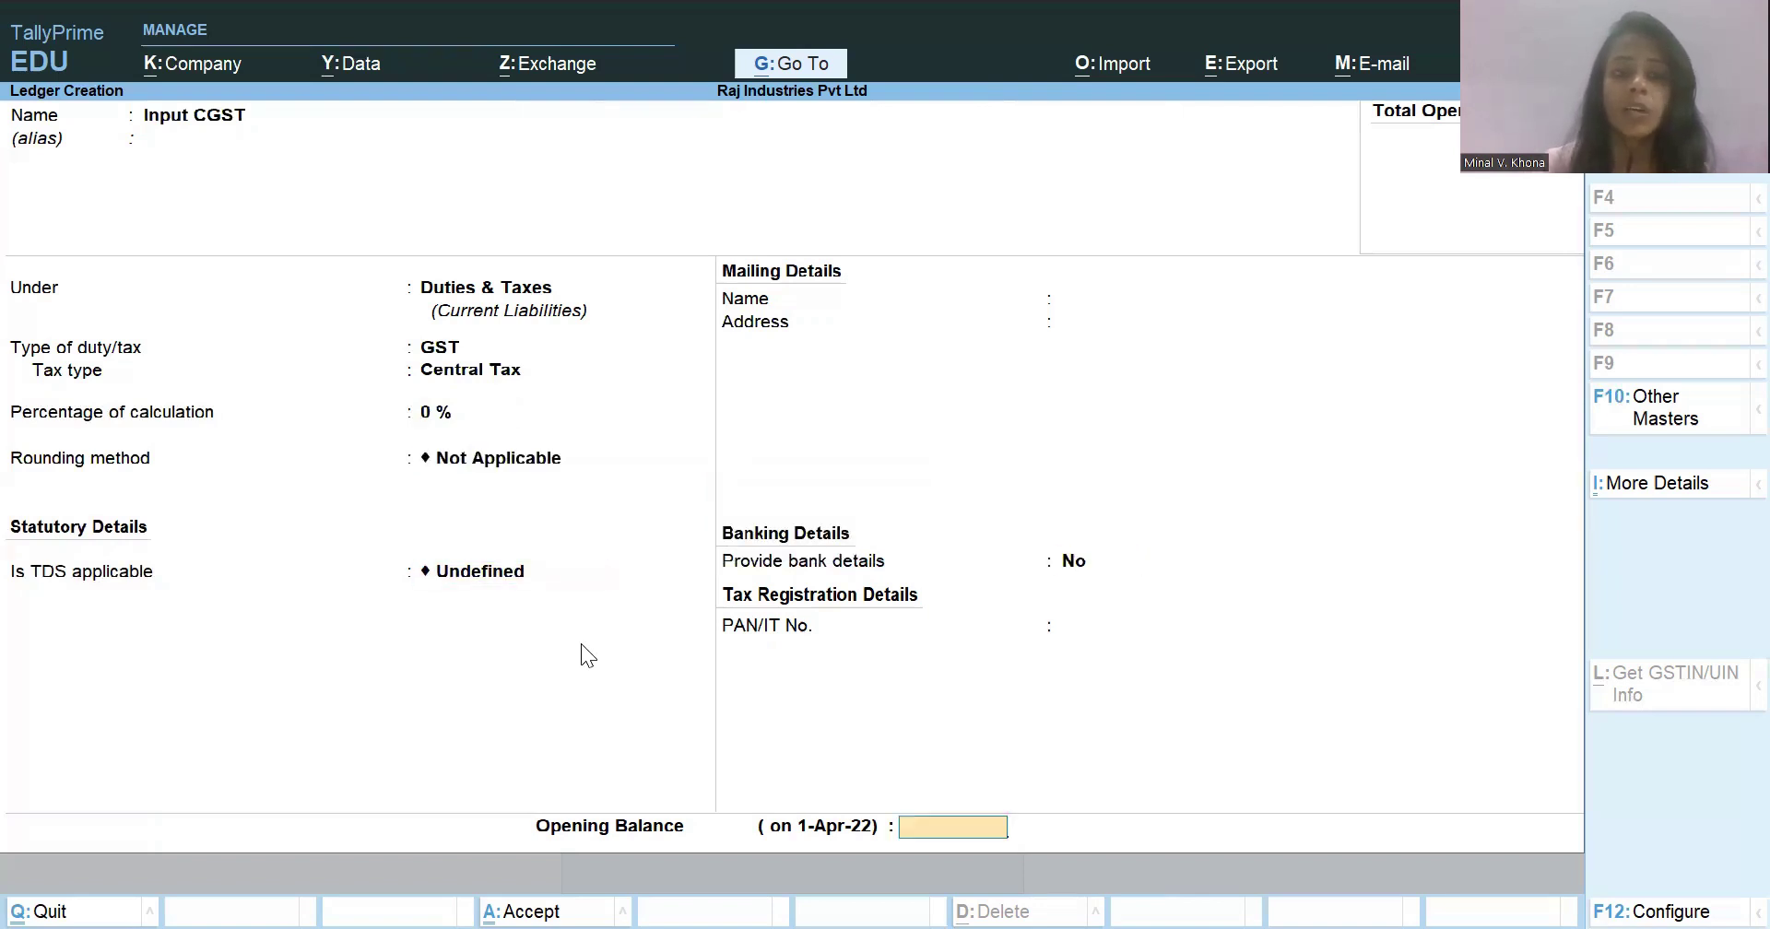
key("Return")
key("Return")
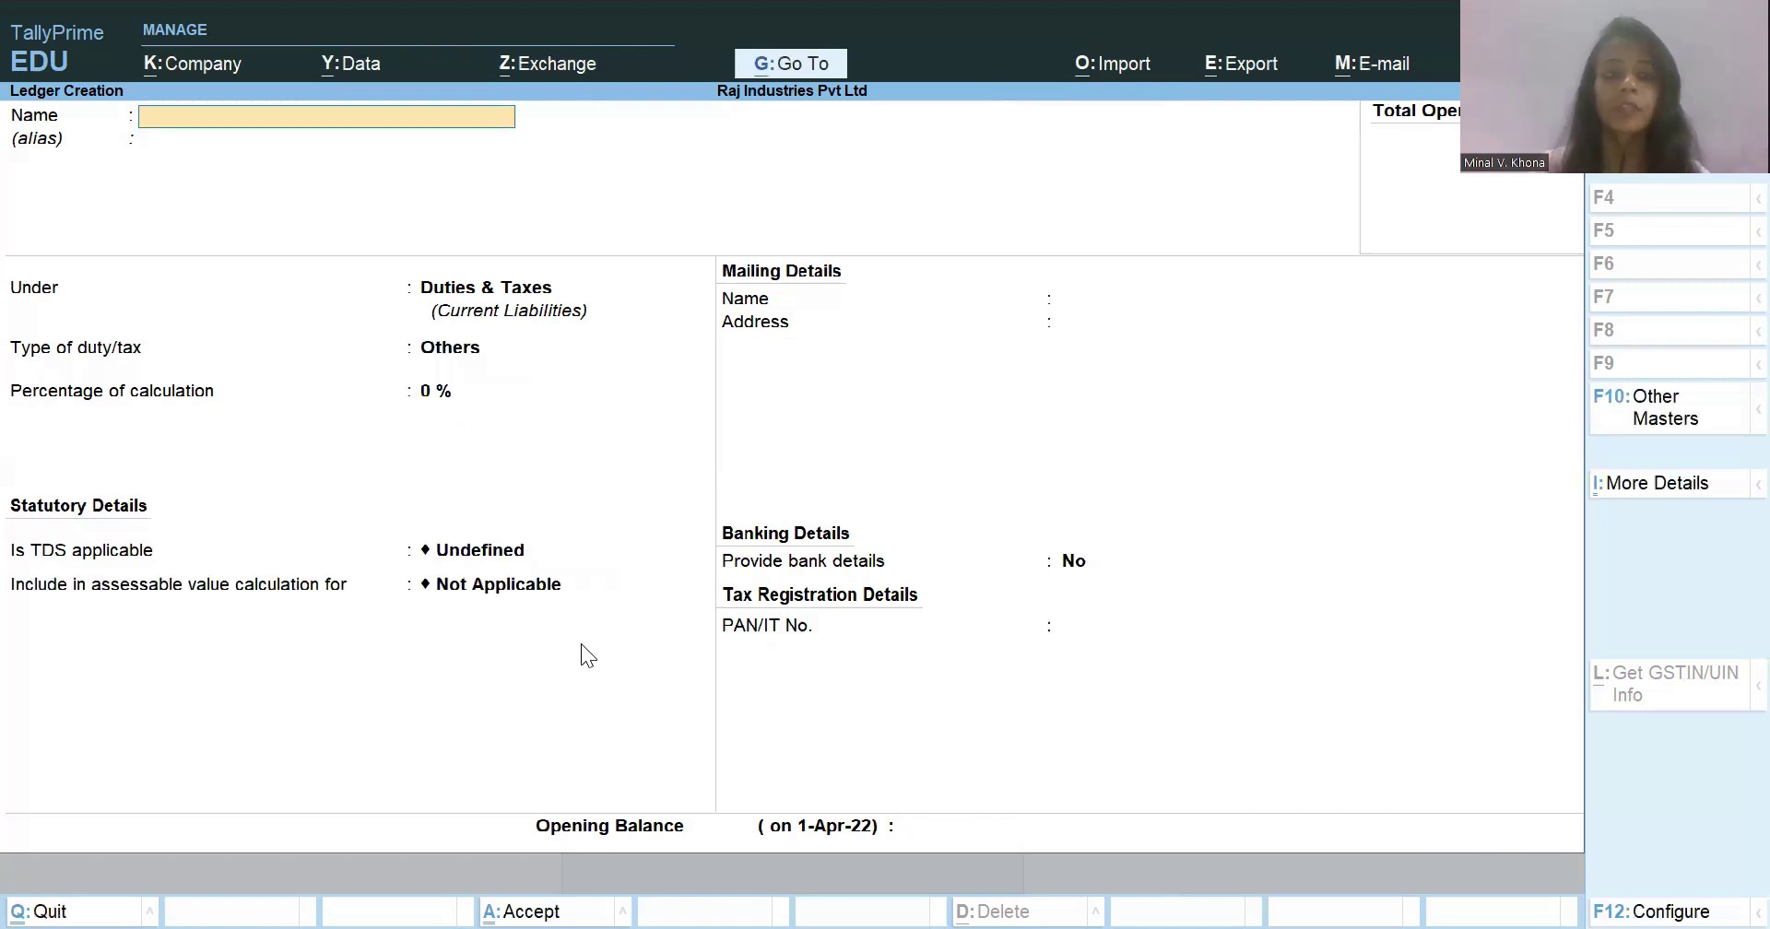
- Name the new ledger Input SGST without an alias and keep it under Duties & Taxes
type("Input")
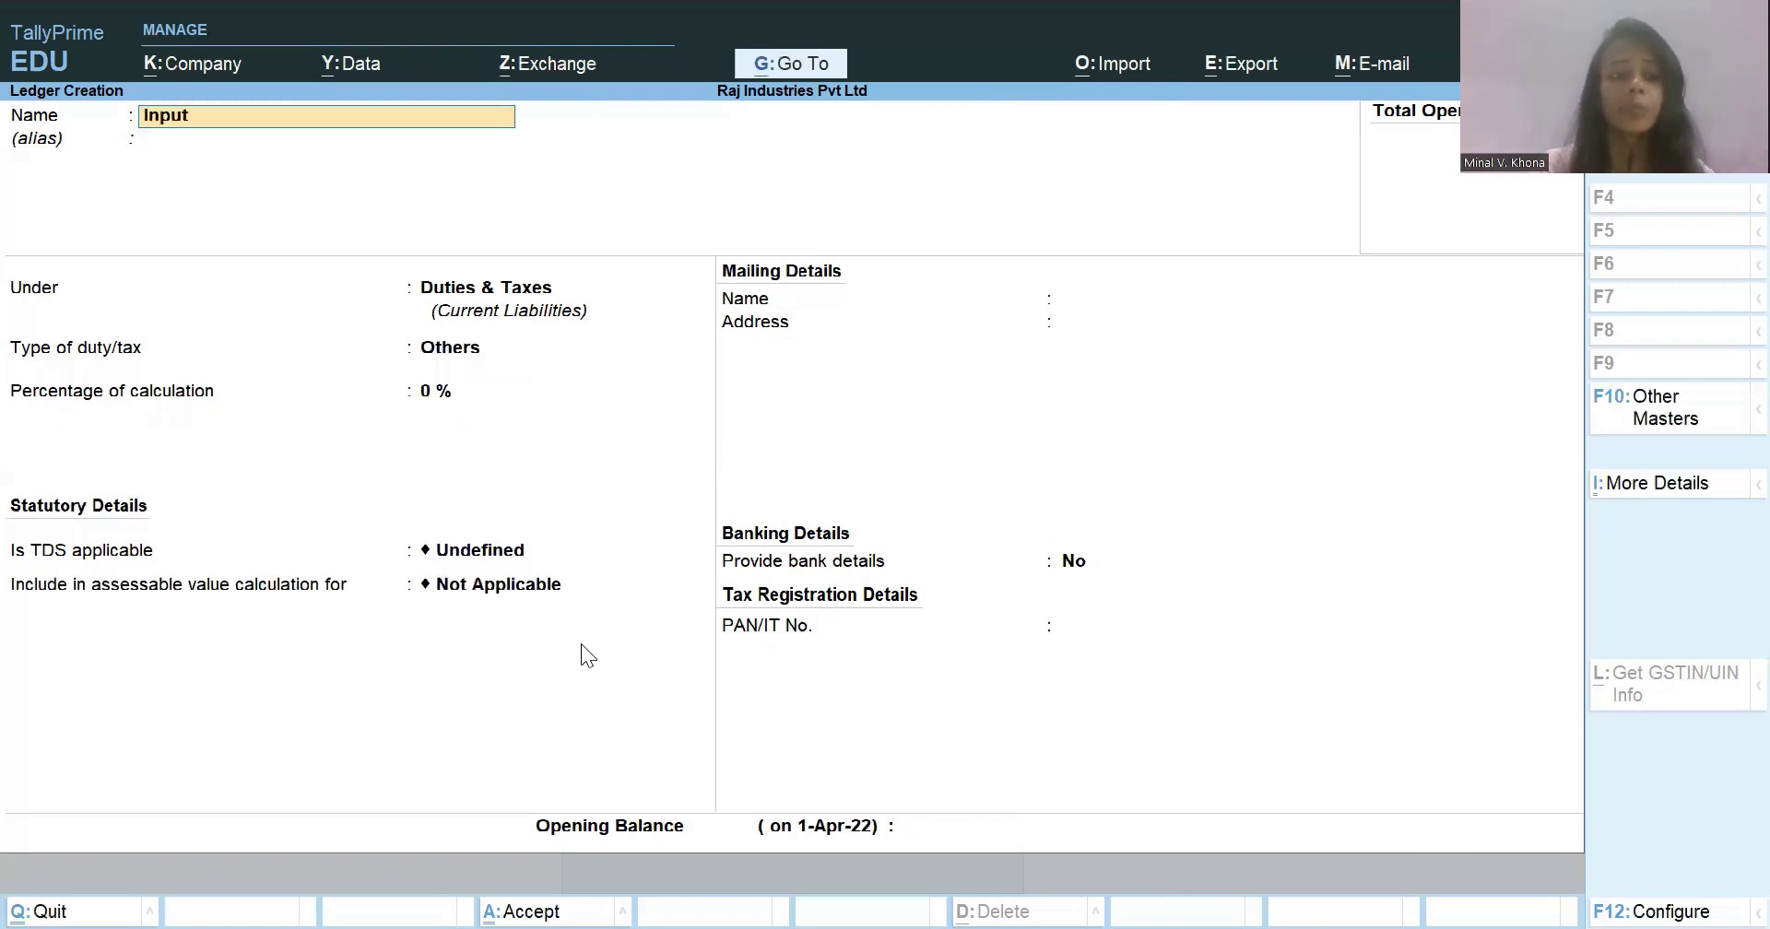
type(" SGST")
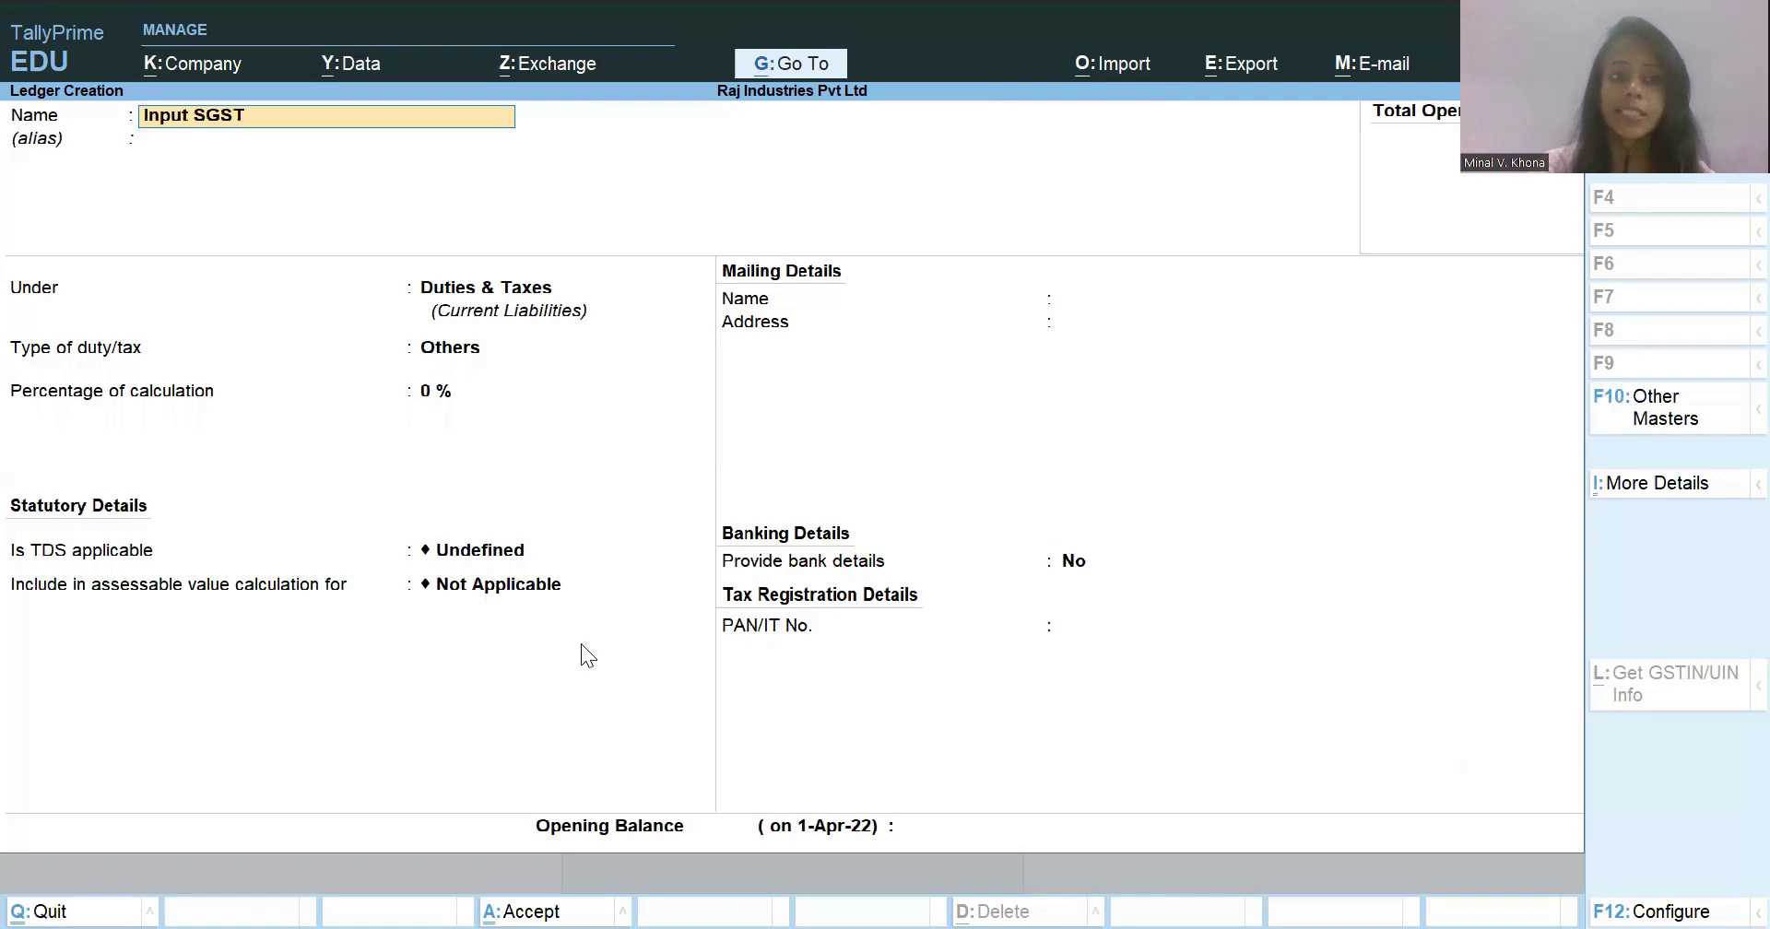
key("Return")
key("Return")
key("Return")
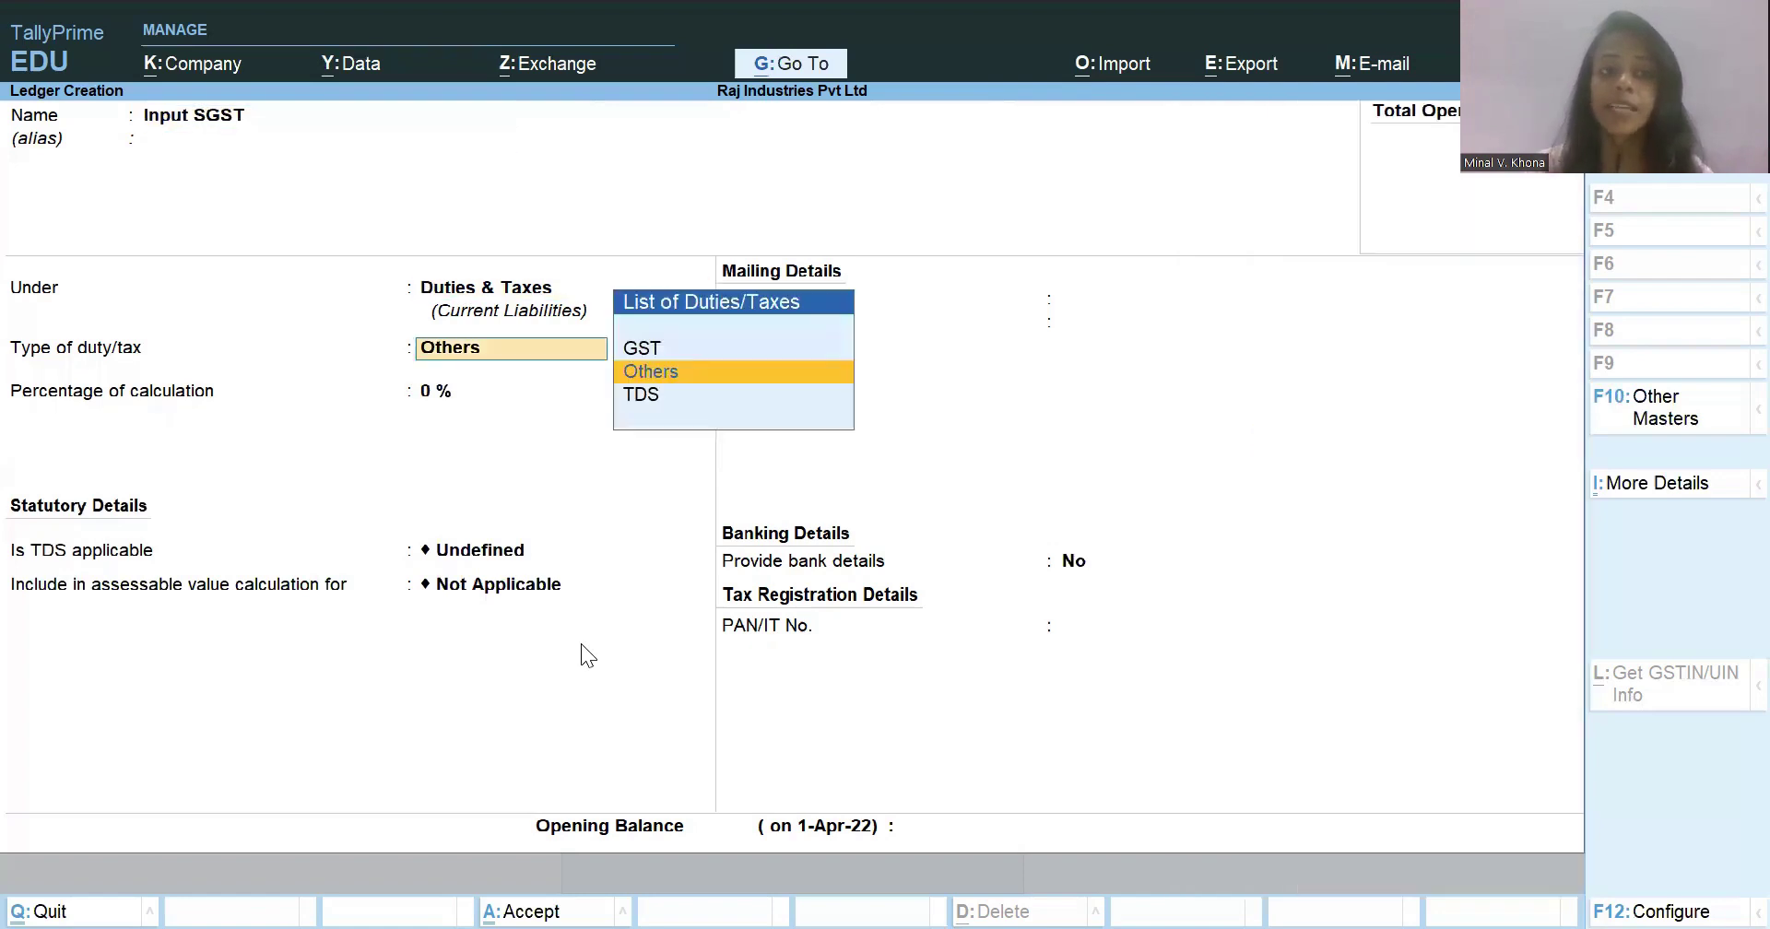
- Set Input SGST's type of duty to GST and its tax type to State Tax, keeping the calculation percentage at 0 %
key("Up")
key("Return")
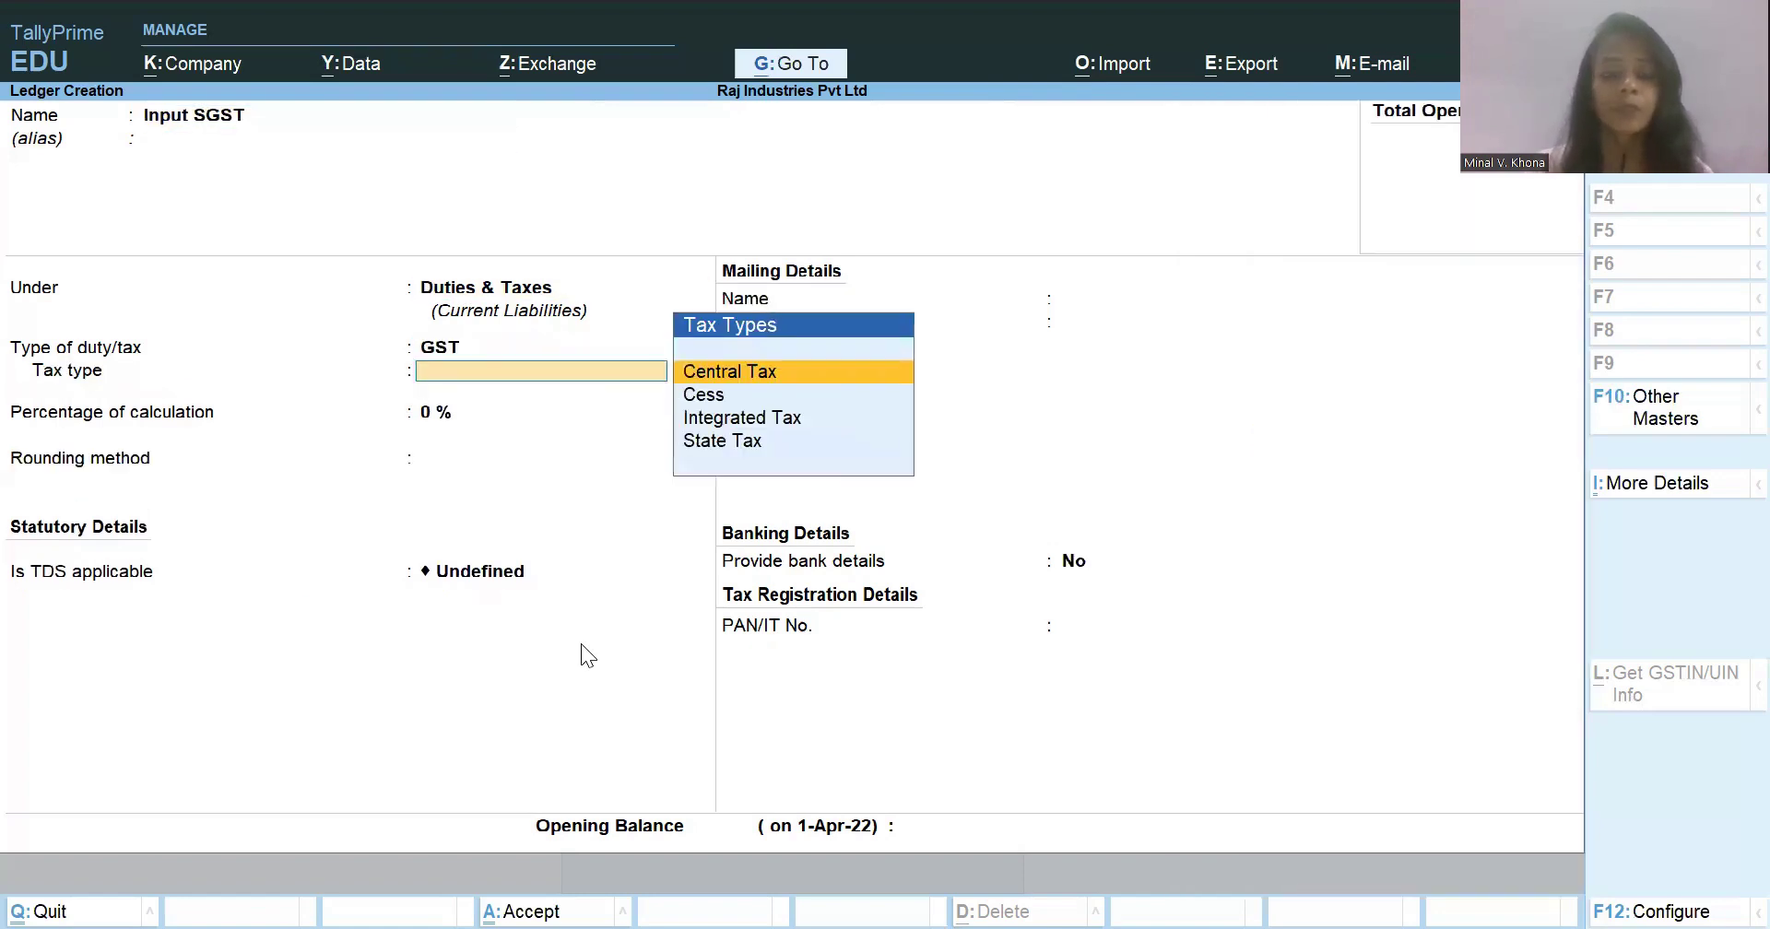
type("St")
key("Return")
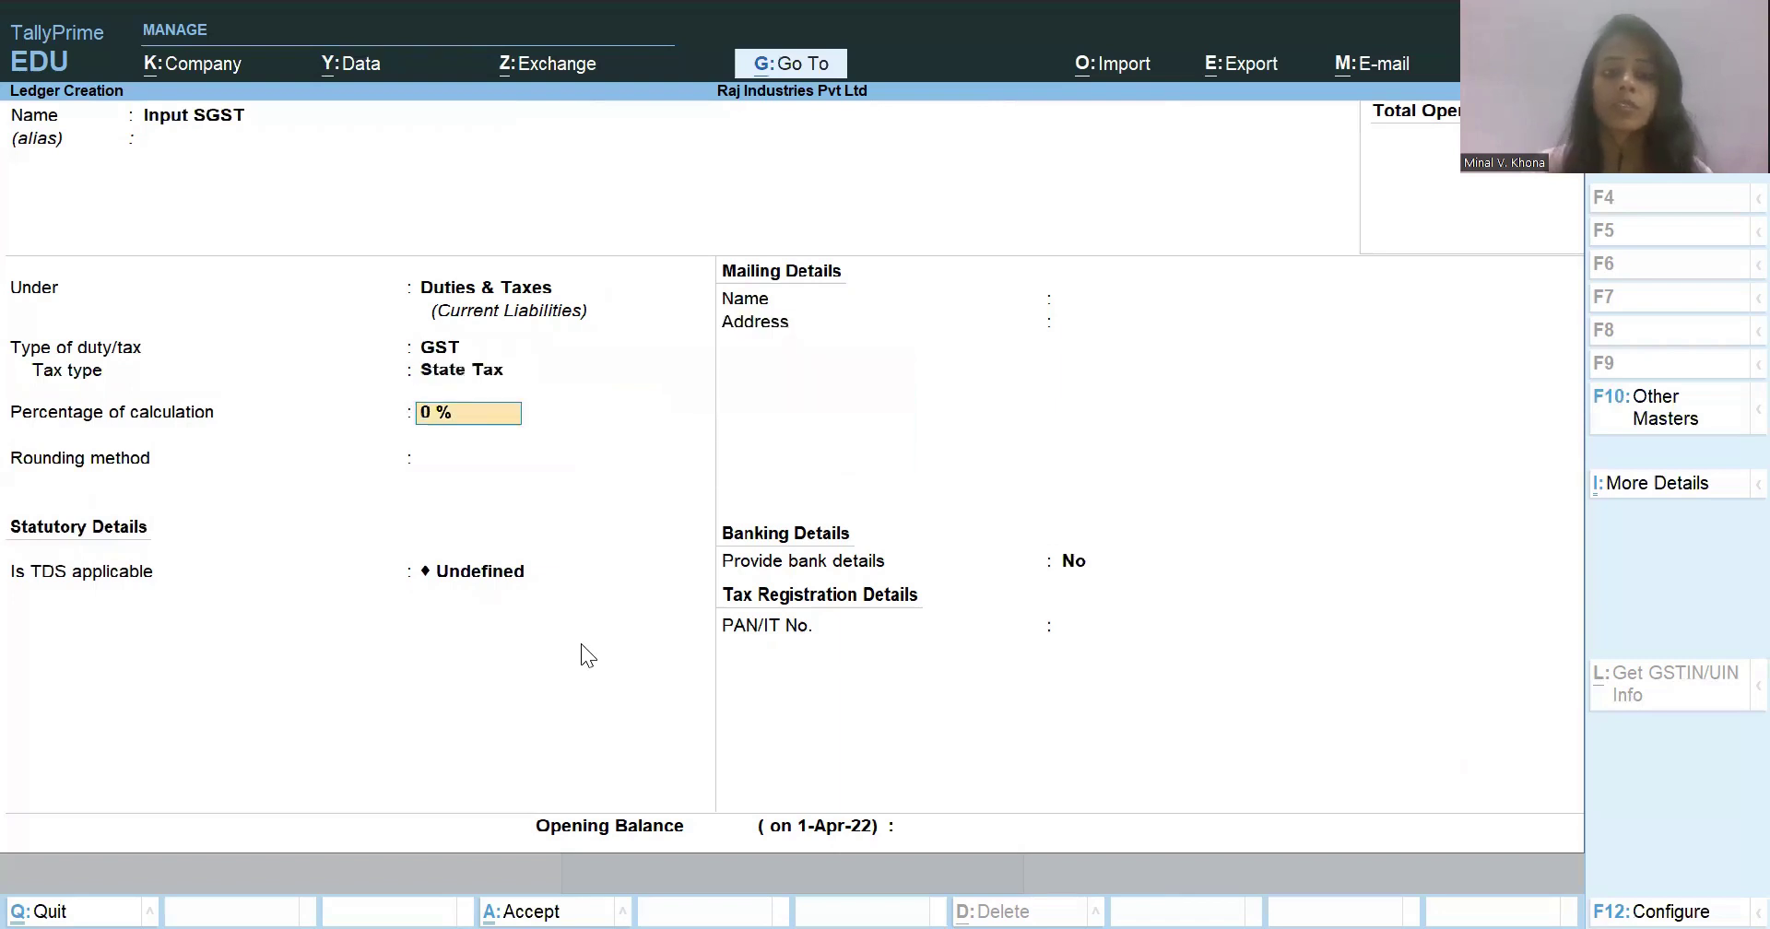
key("Return")
- Keep Input SGST's rounding method Not Applicable, TDS Undefined, bank details No and opening balance blank, and save the ledger
key("Return")
key("Return")
key("Return")
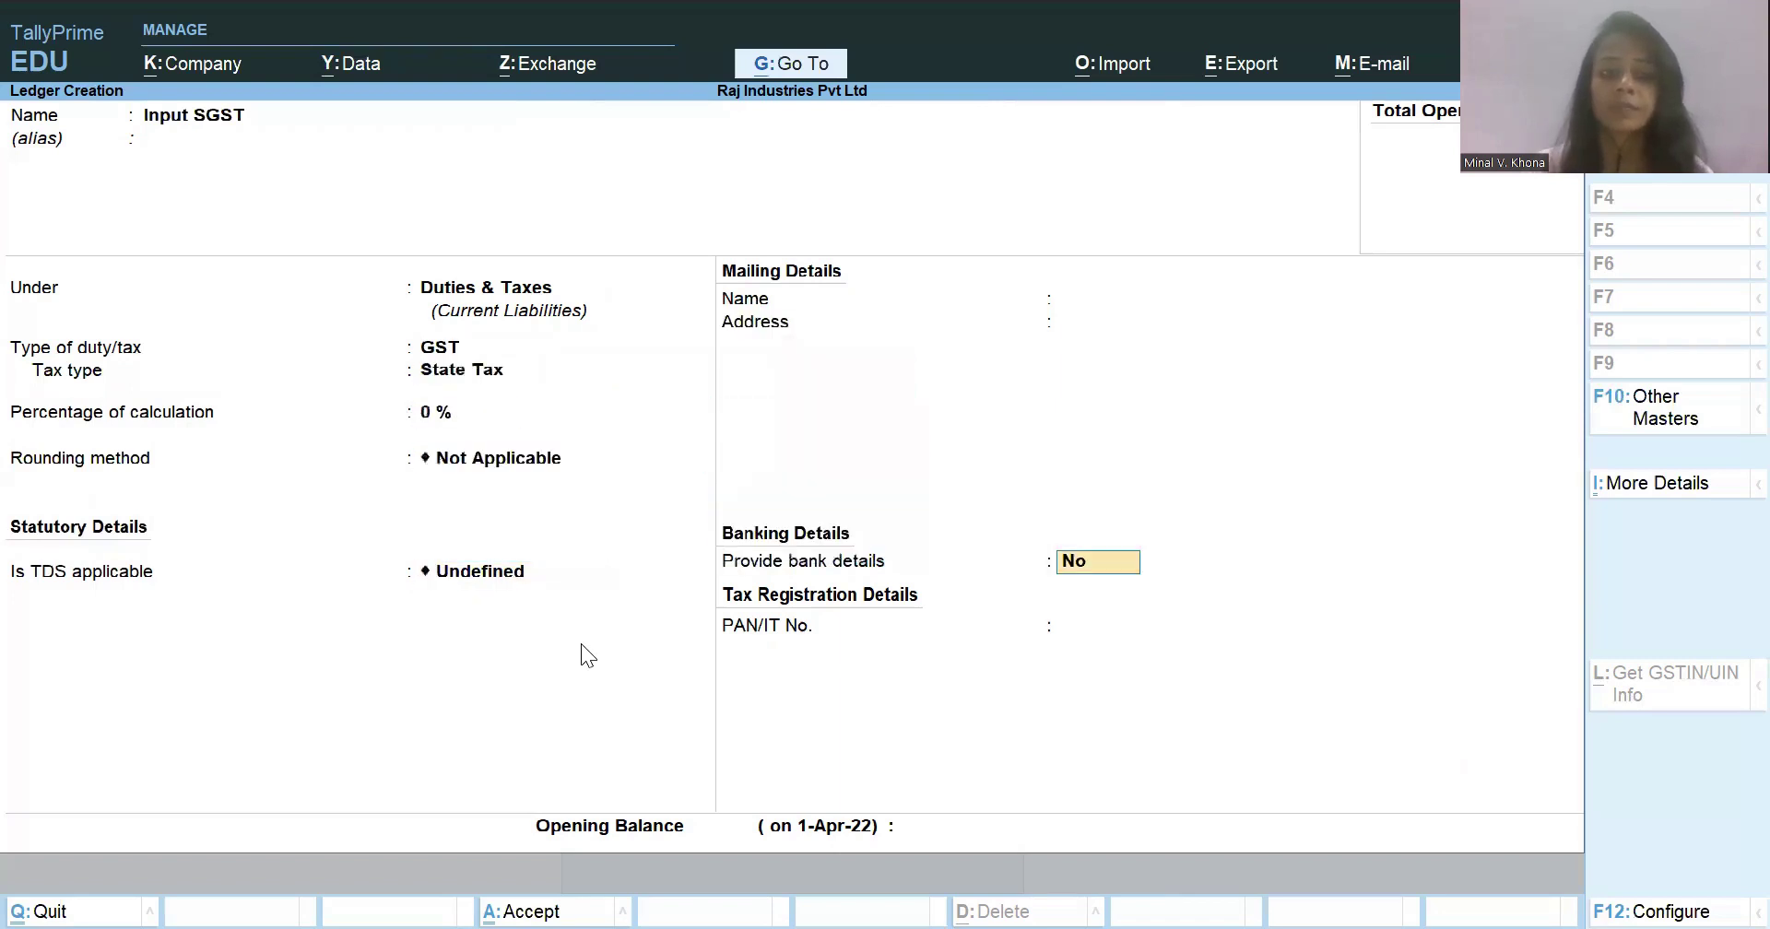
key("Return")
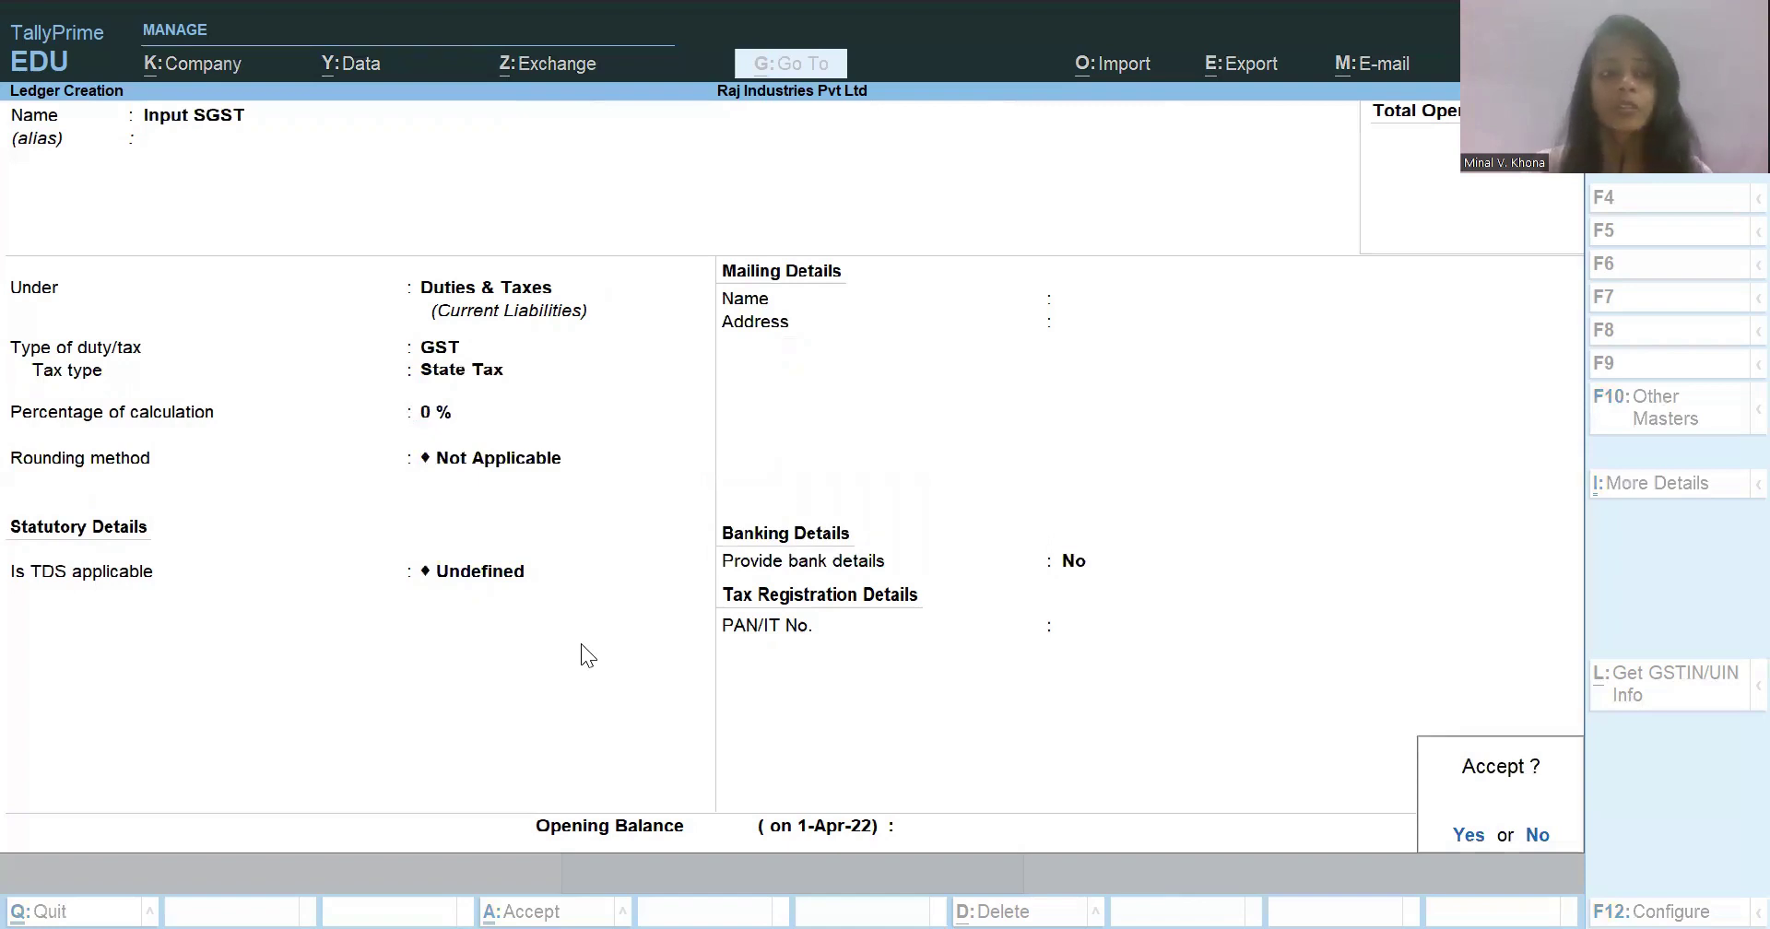
key("Return")
- Name the new ledger Output IGST without an alias and keep it under Duties & Taxes
type("Output IGST")
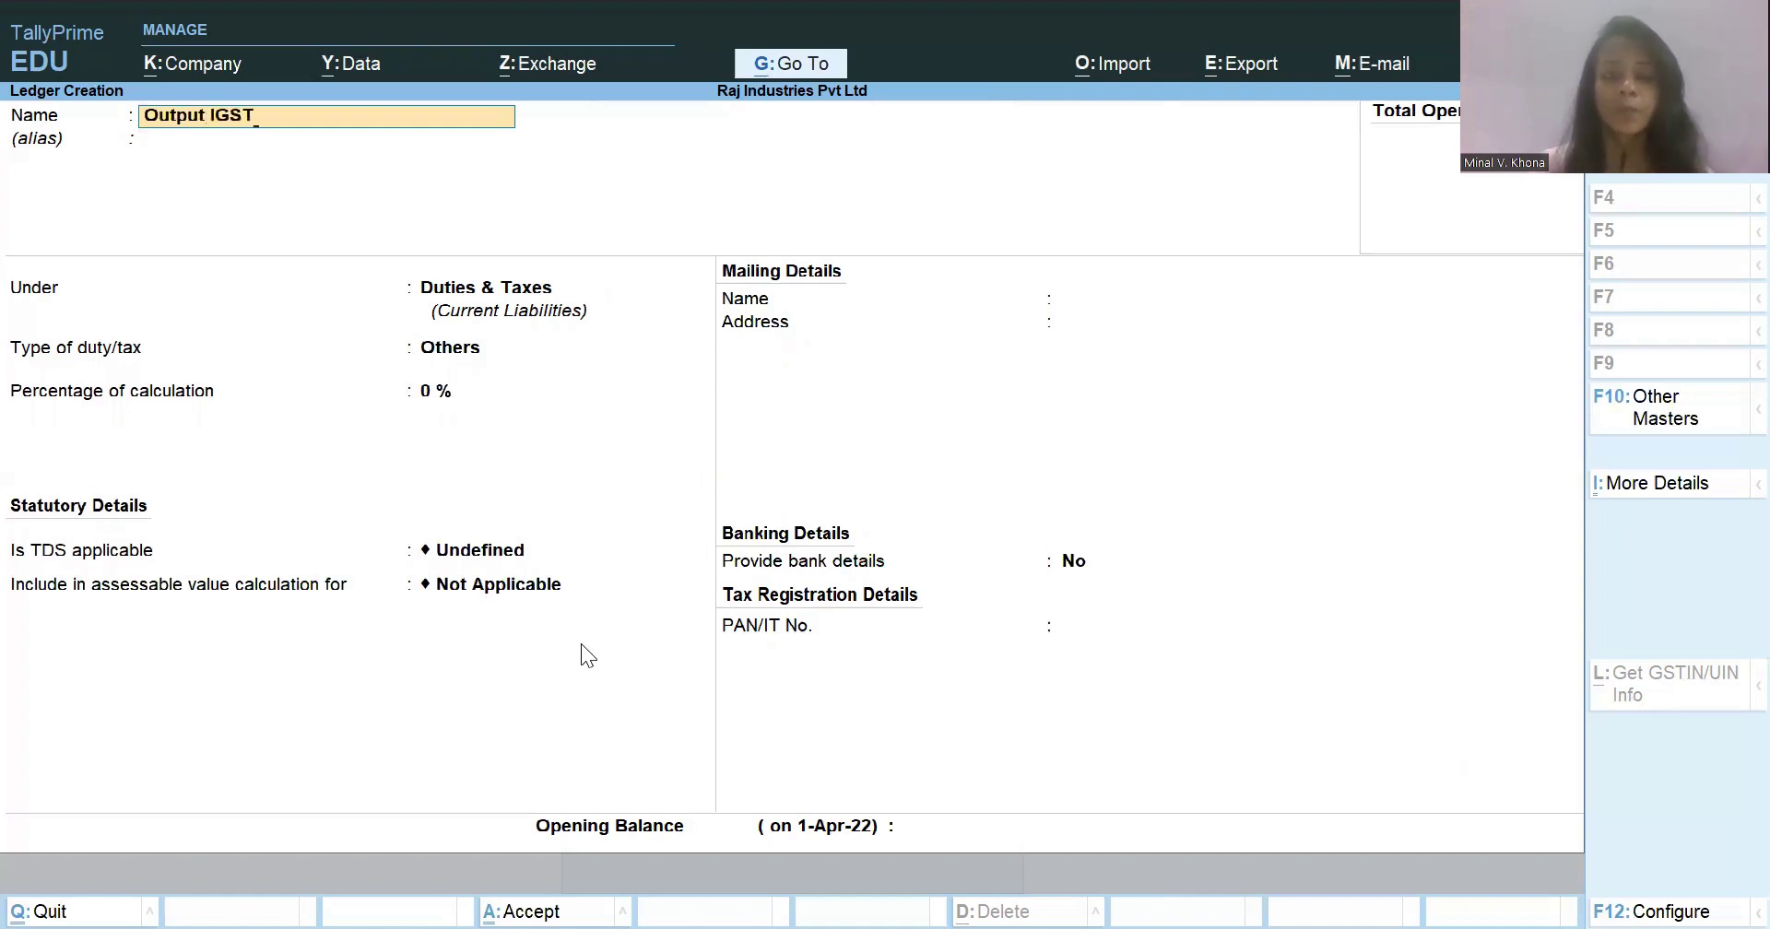
key("Return")
key("Return")
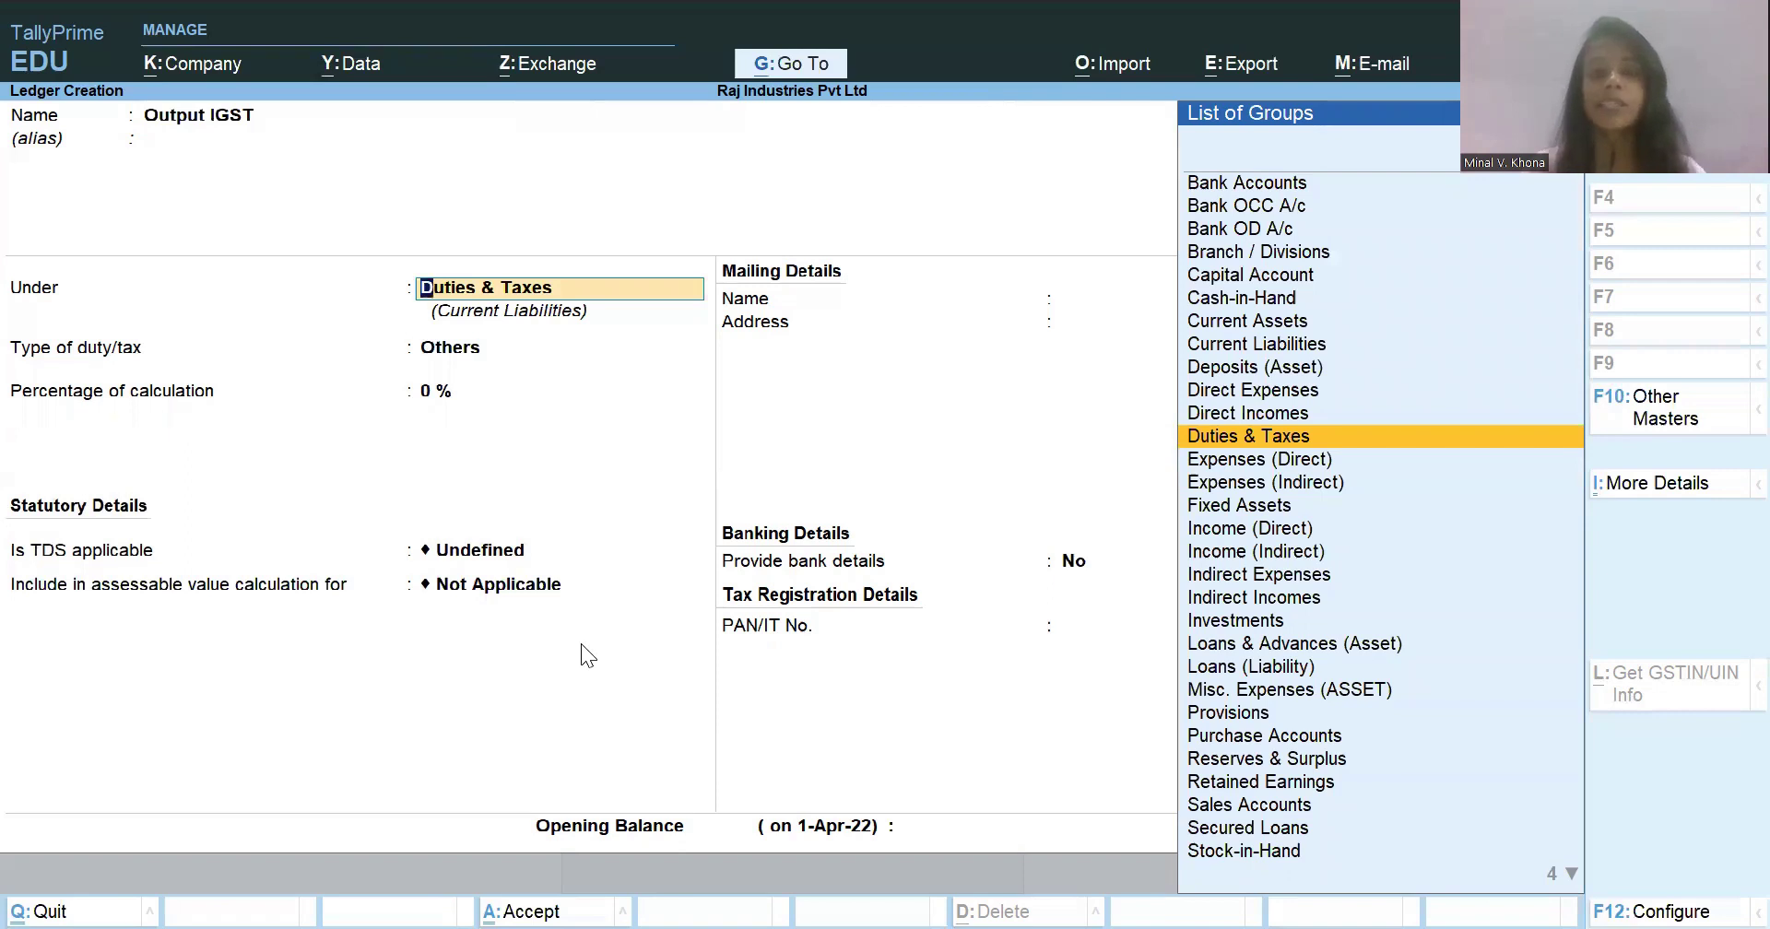
key("Return")
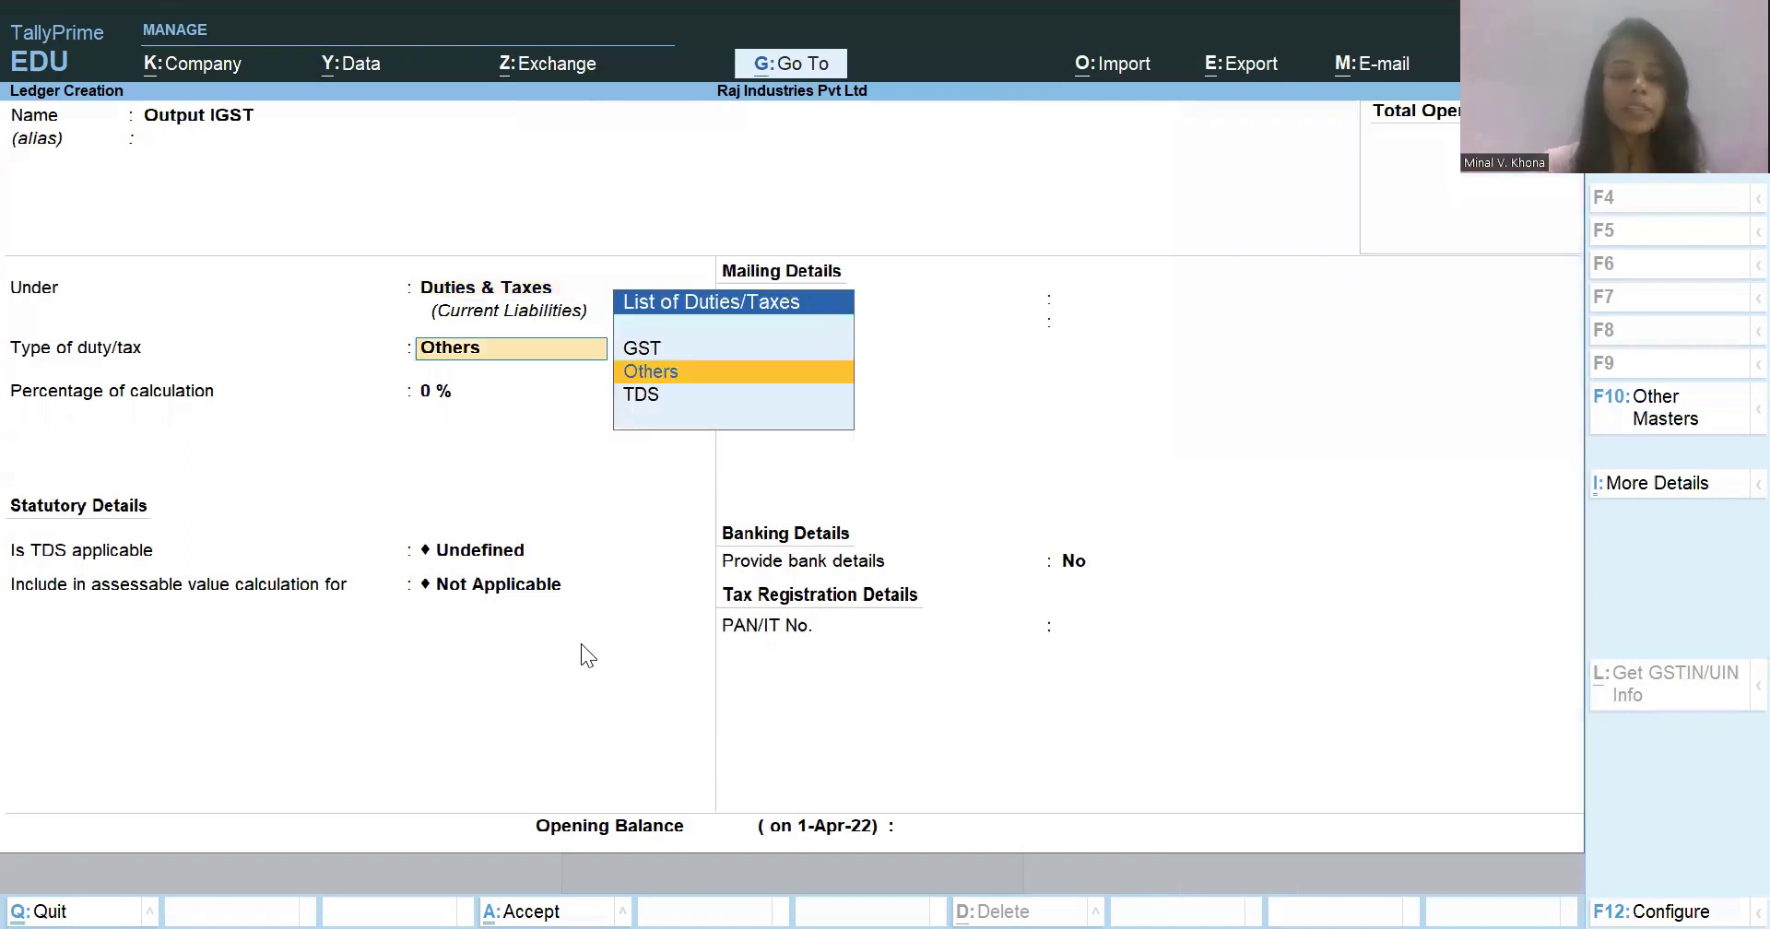
- Set Output IGST's type of duty to GST and its tax type to Integrated Tax
key("Up")
key("Return")
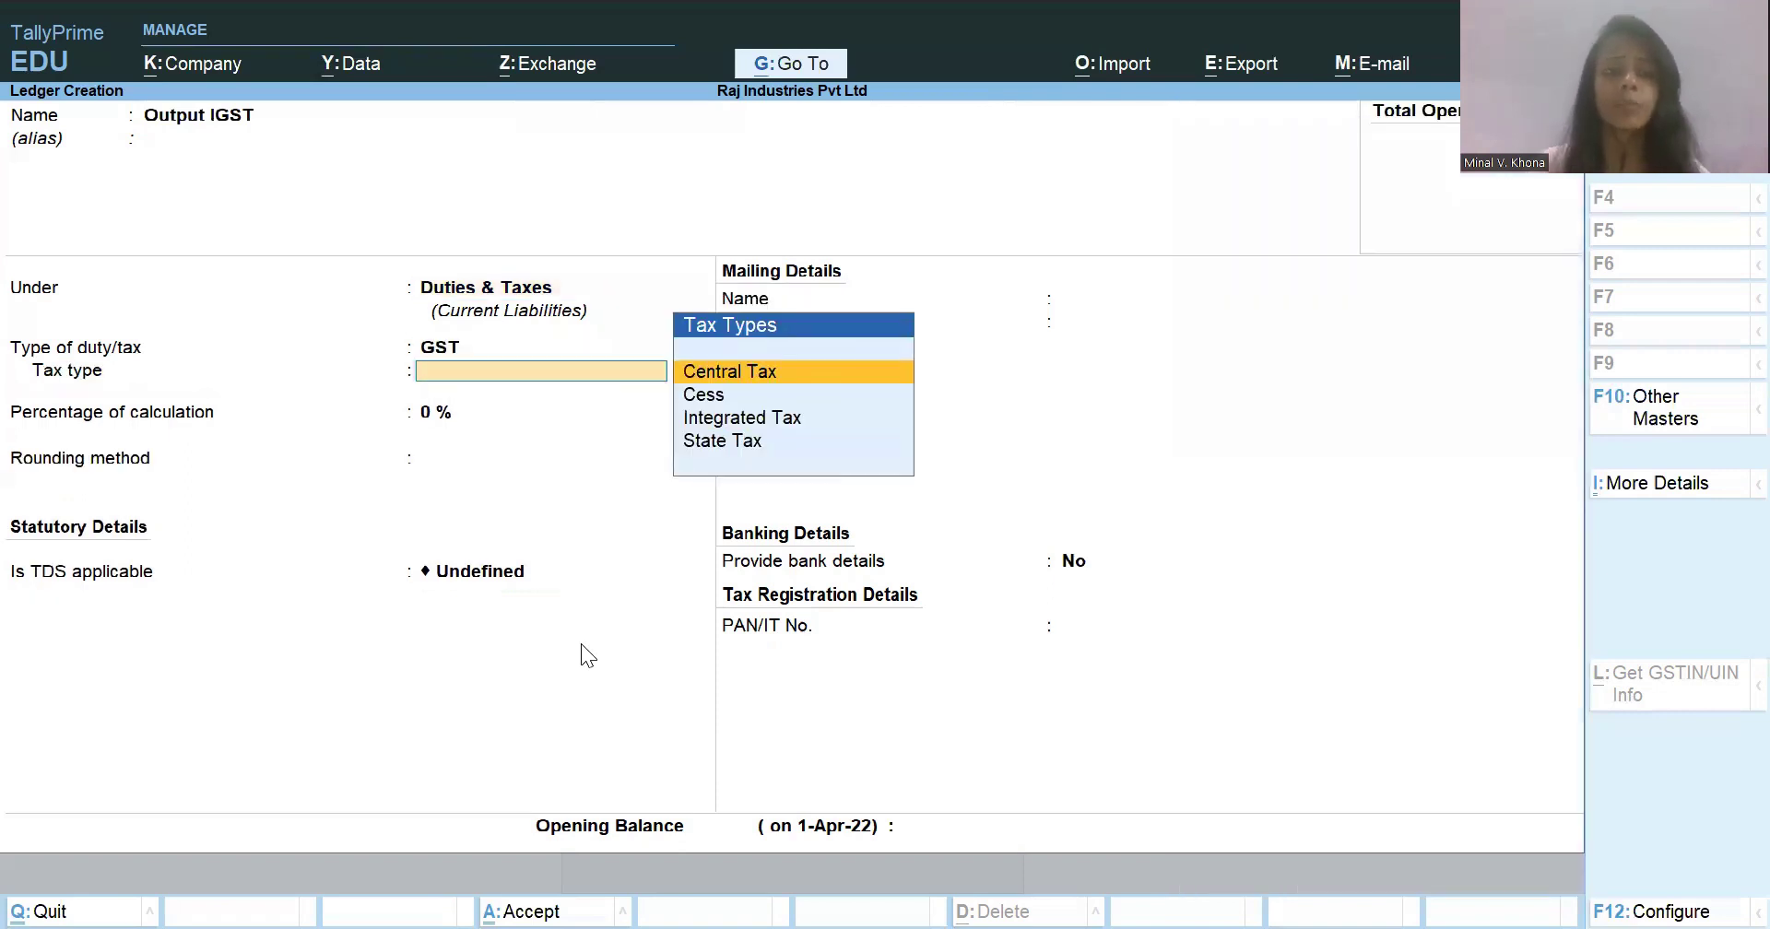
key("Down")
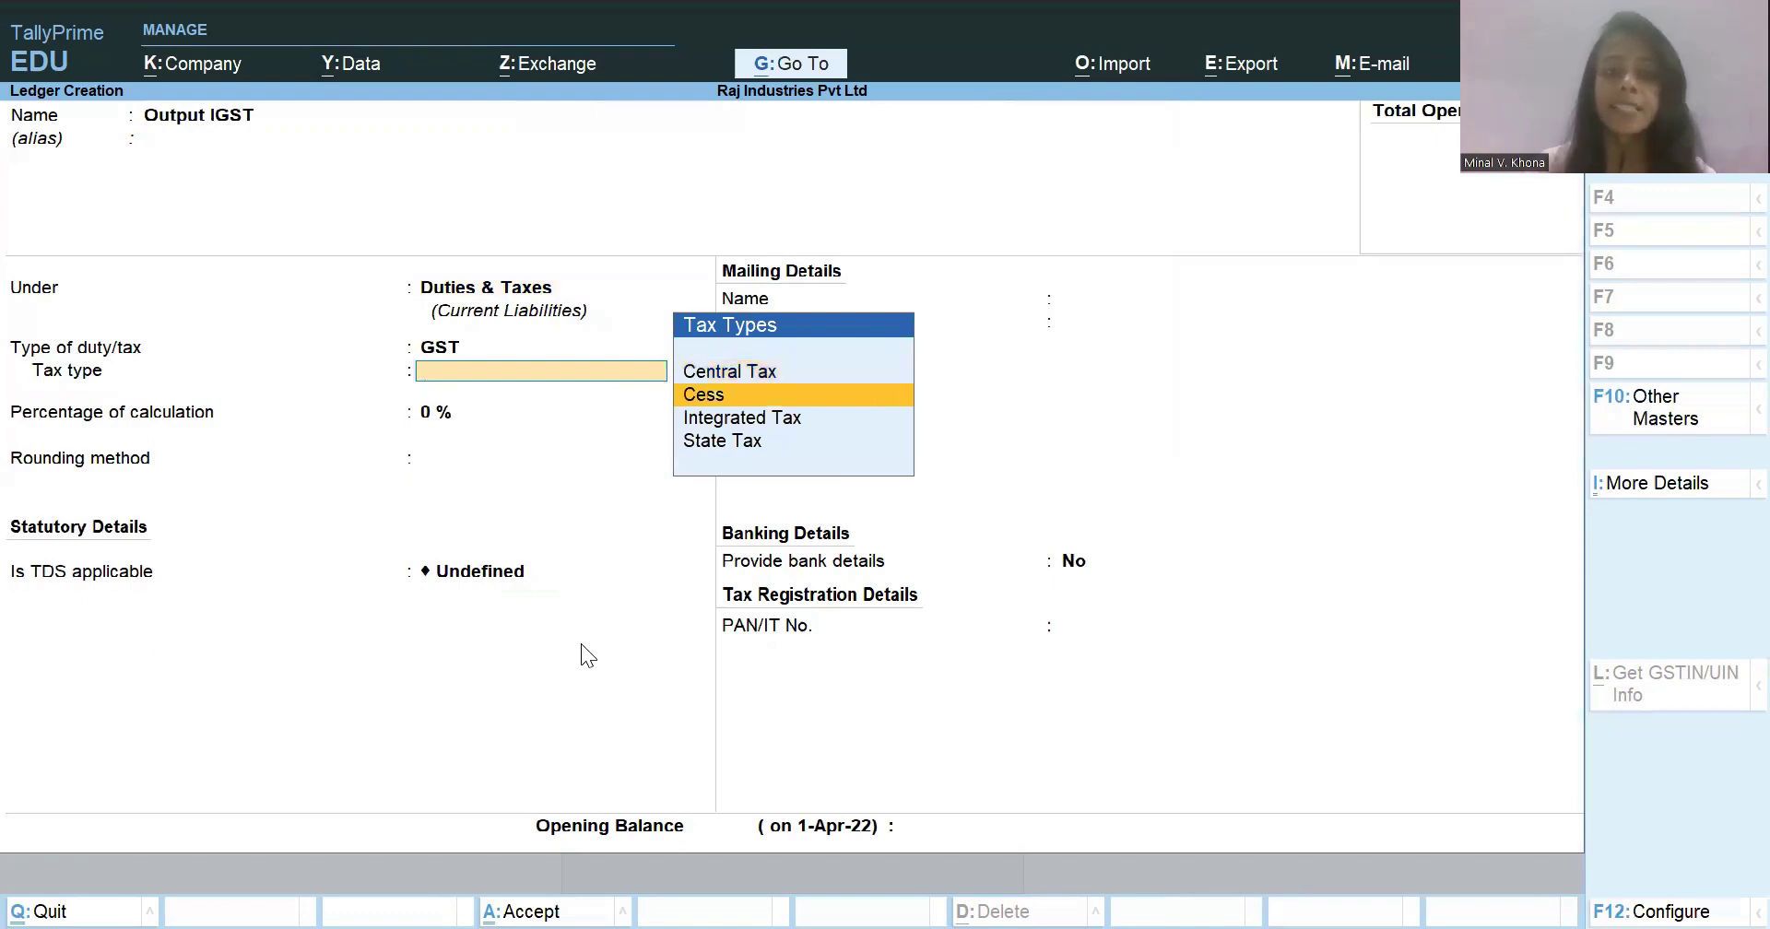
key("Down")
key("Return")
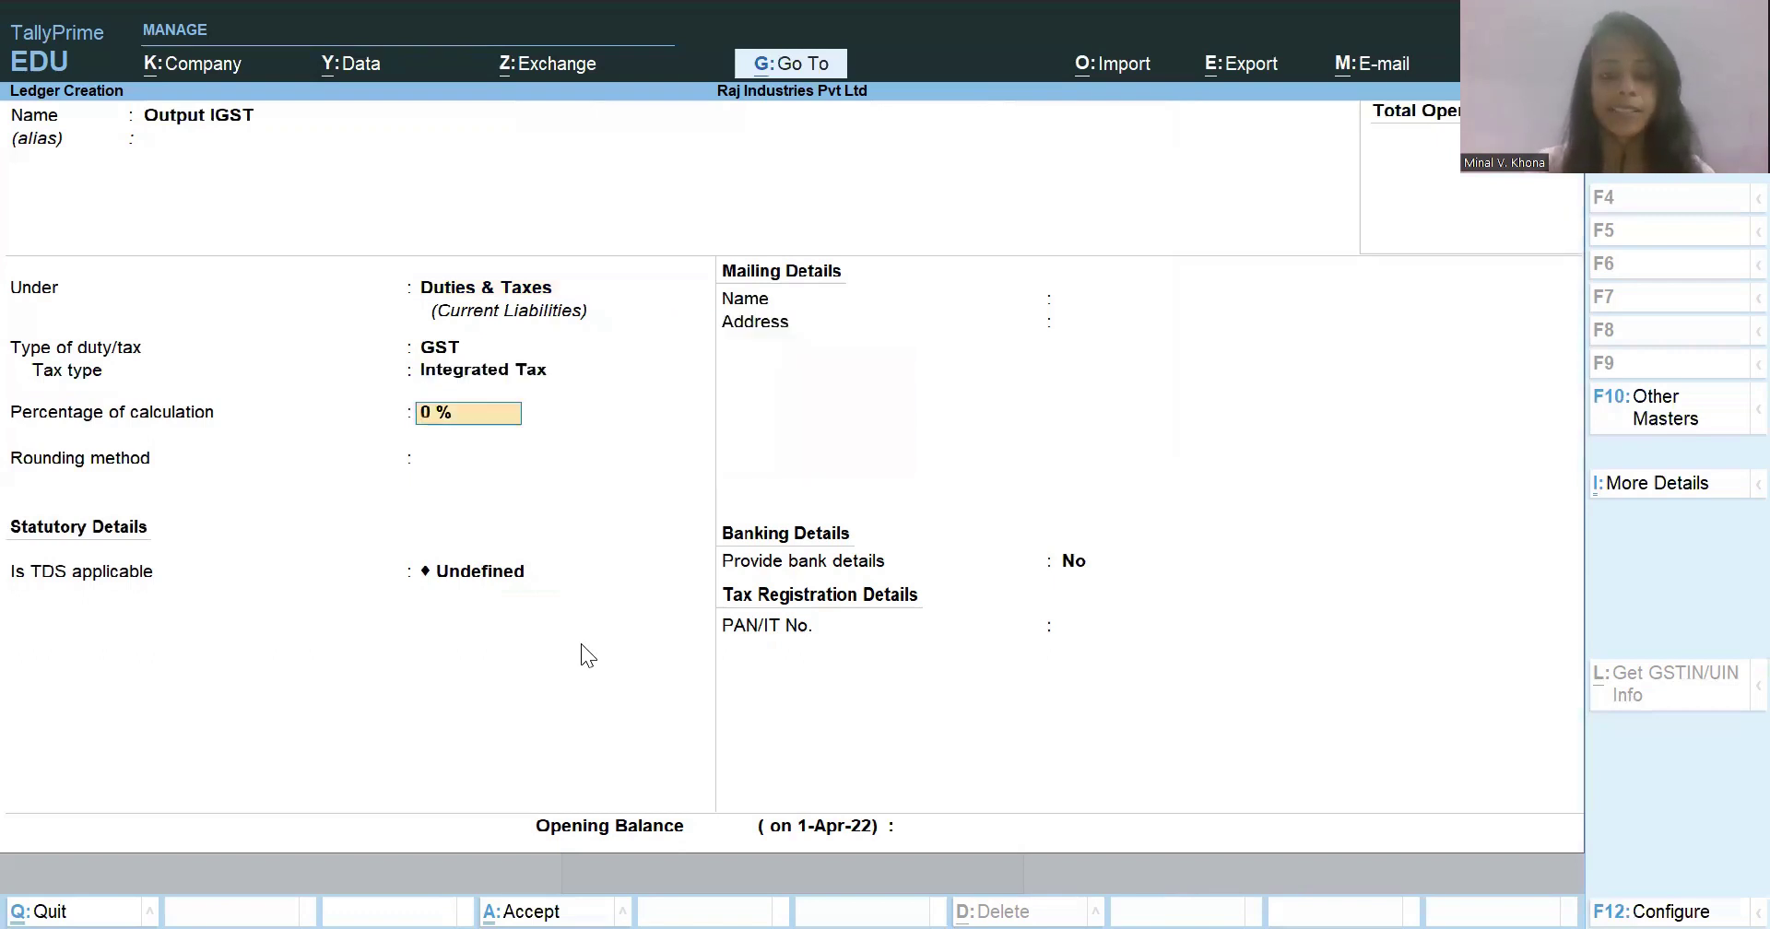
- Keep Output IGST's calculation percentage at 0 % and its remaining fields at their defaults, and save the ledger
key("Return")
key("Return")
key("Return")
key("Return")
key("Return")
key("Return")
- Name the new ledger Output CGST without an alias and keep it under Duties & Taxes
type("Output CGST")
key("Return")
key("Return")
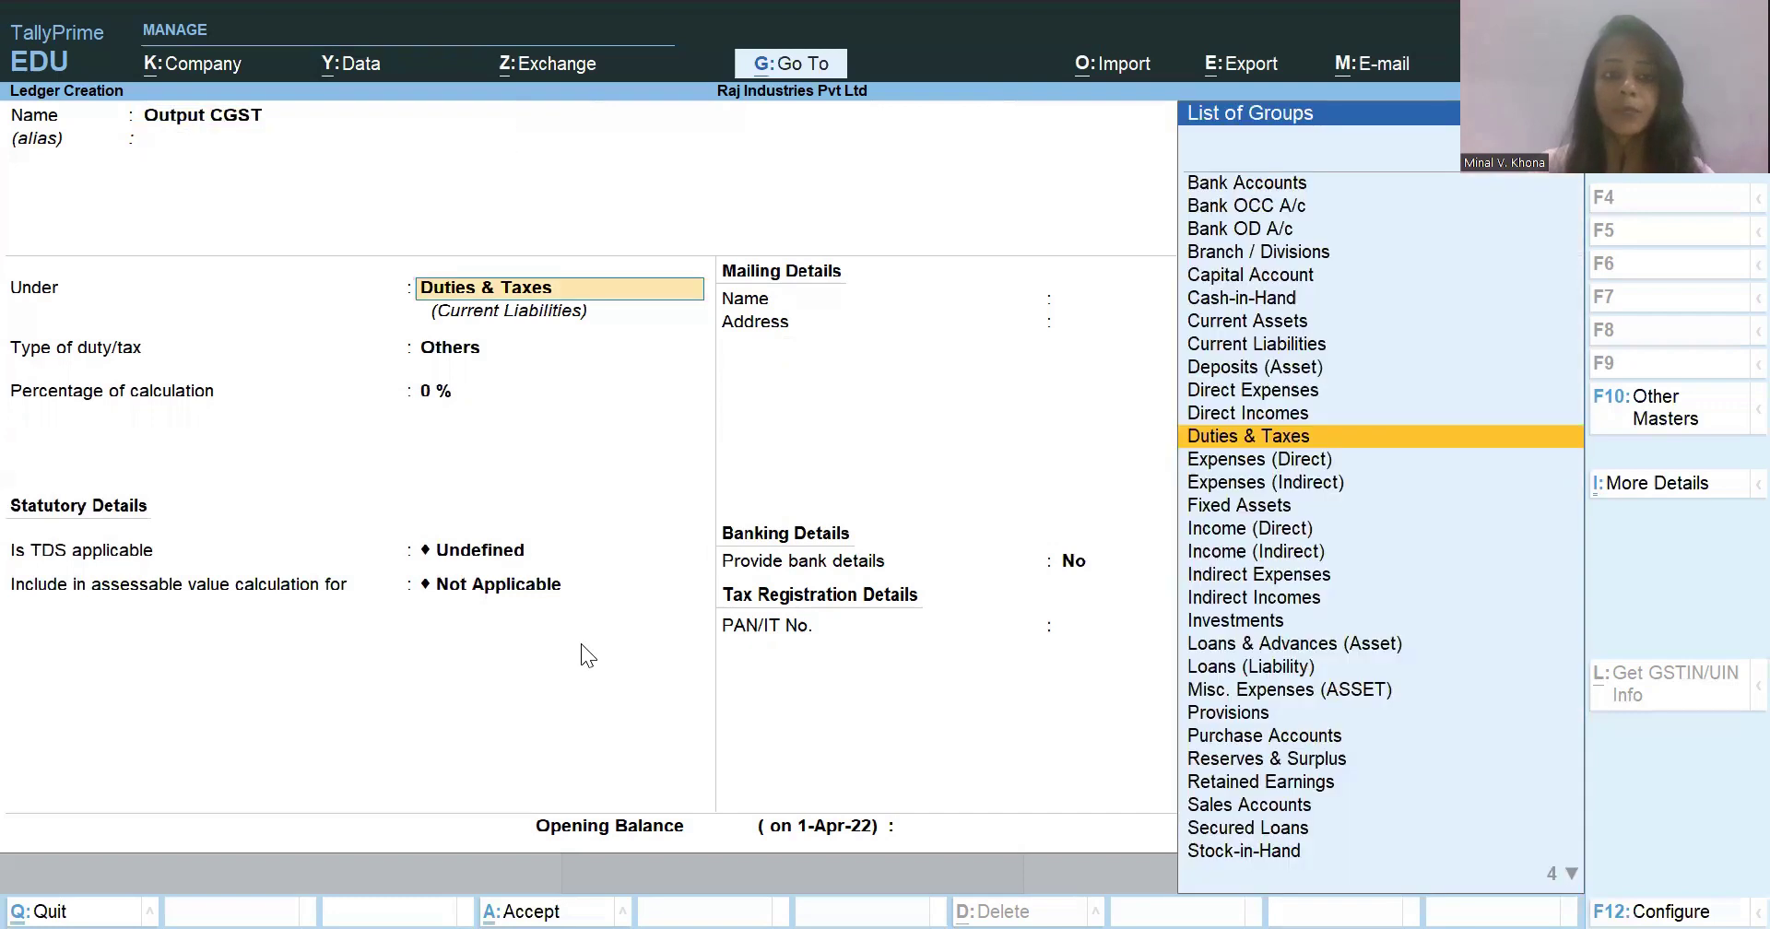
key("Return")
- Set Output CGST's type of duty to GST and its tax type to Central Tax
key("Up")
key("Return")
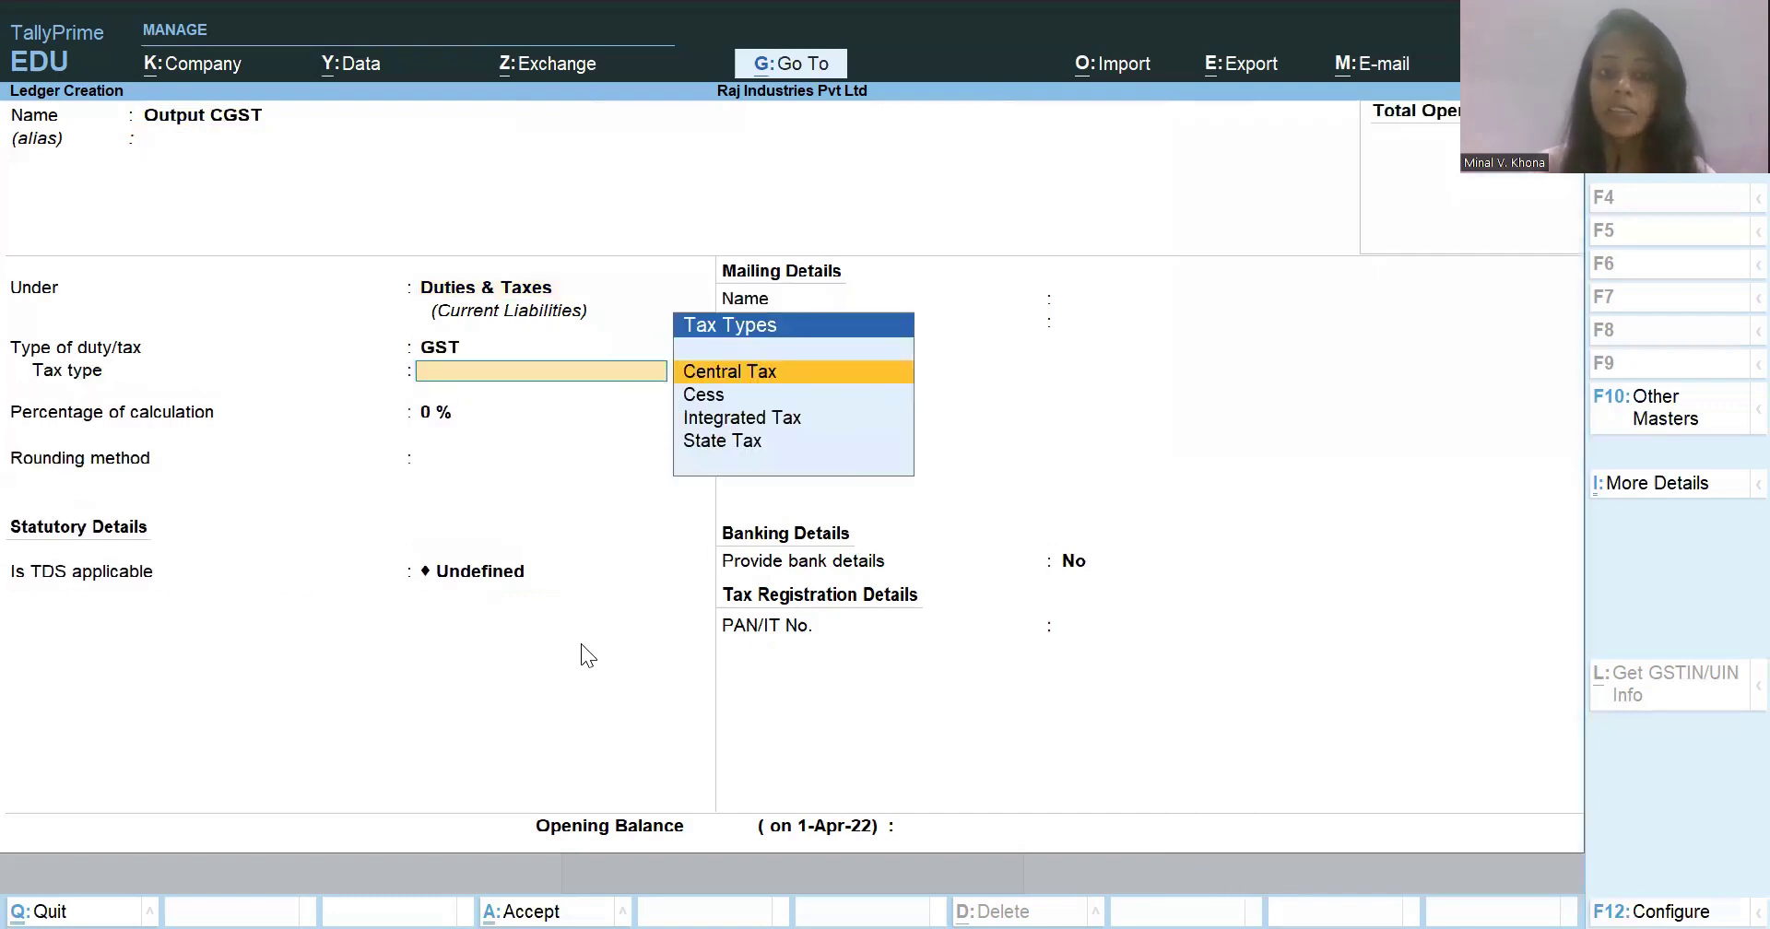
key("Return")
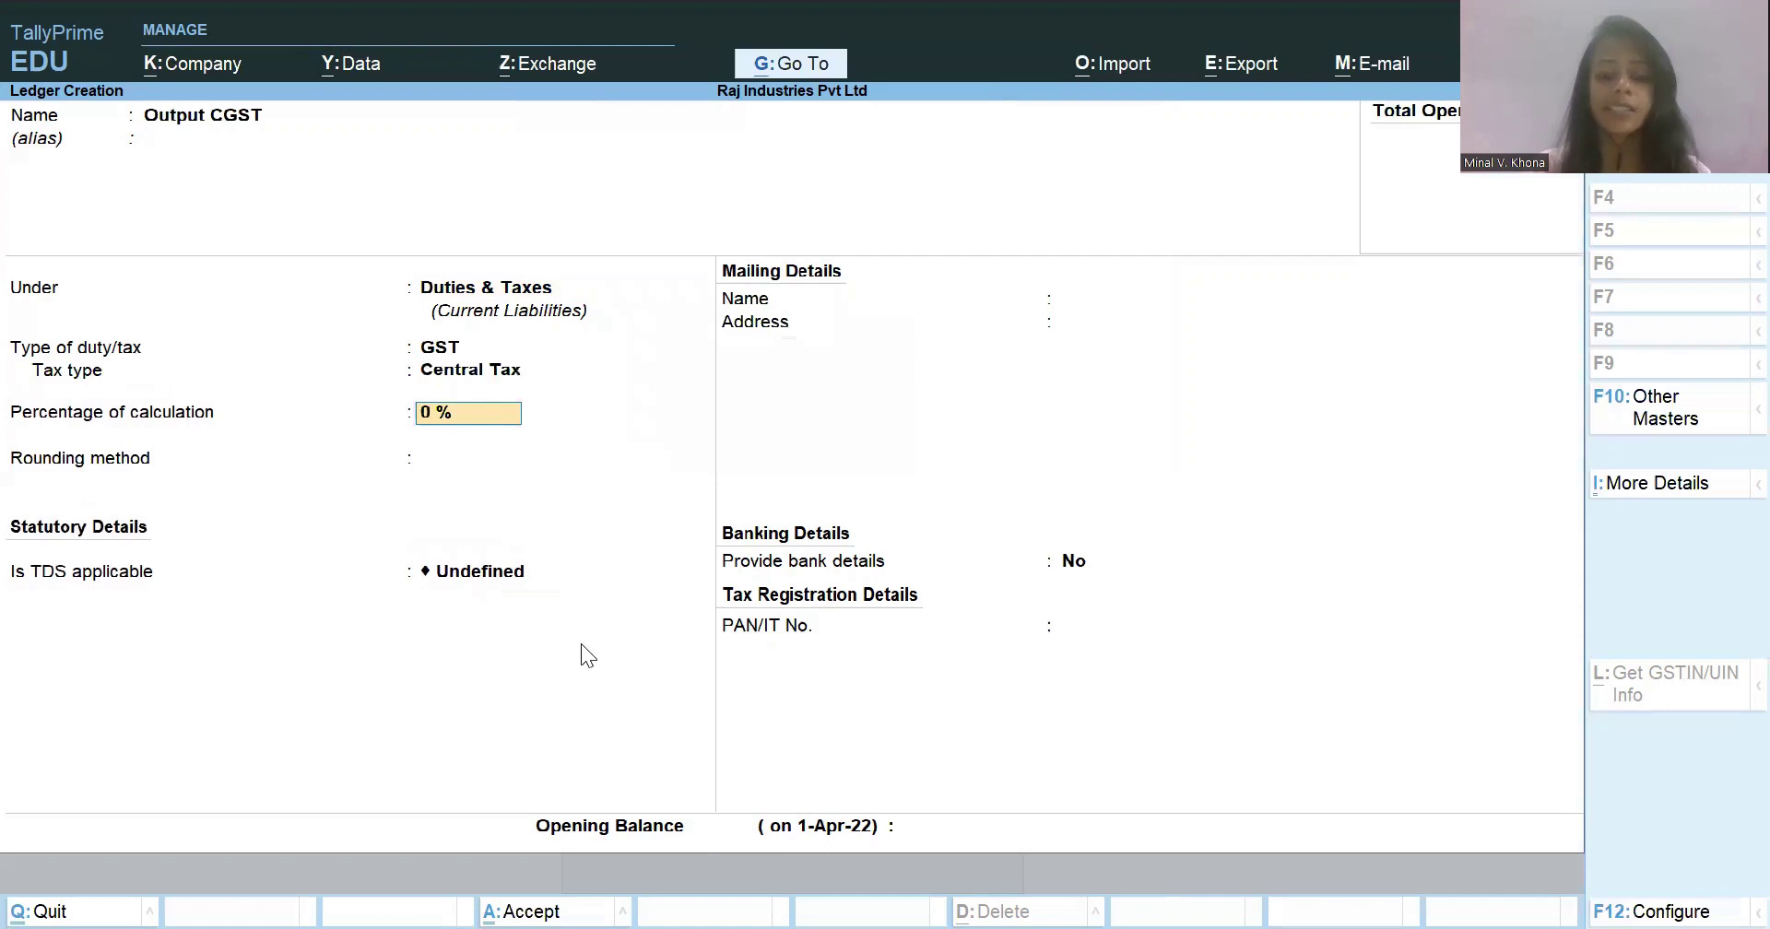
- Keep Output CGST at 0 % with rounding method Not Applicable and TDS Undefined, and save the ledger
key("Return")
key("Return")
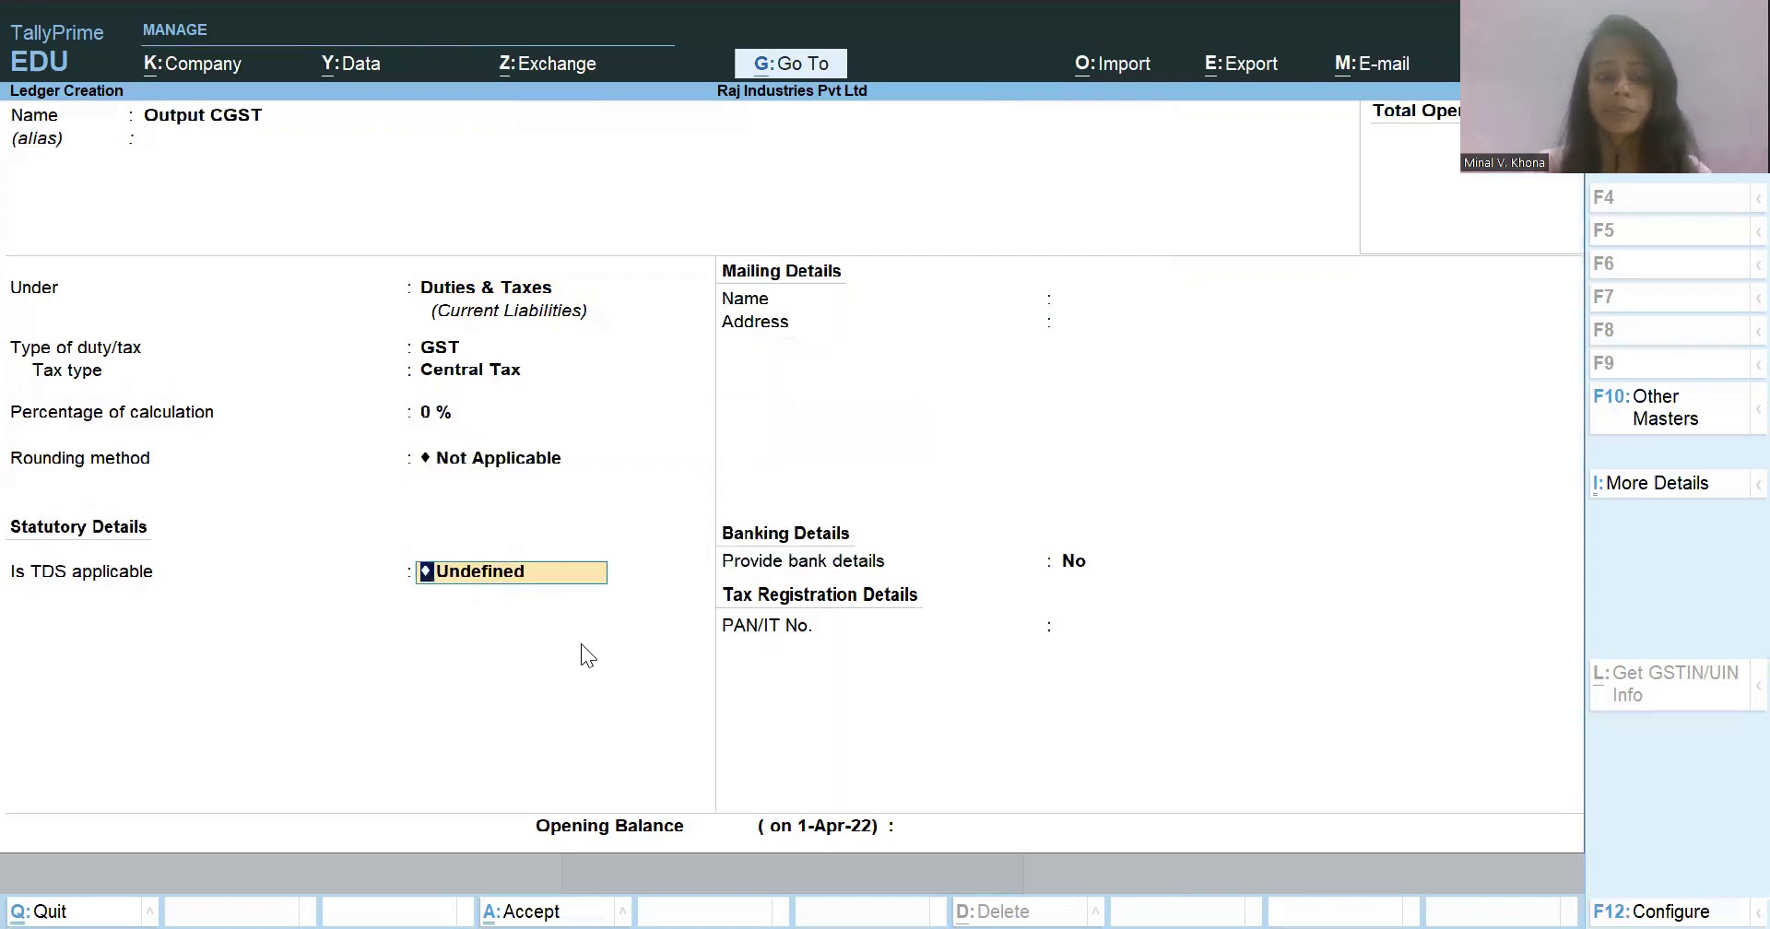
key("Return")
- Name the new ledger Output SGST without an alias and keep it under Duties & Taxes
type("Ou")
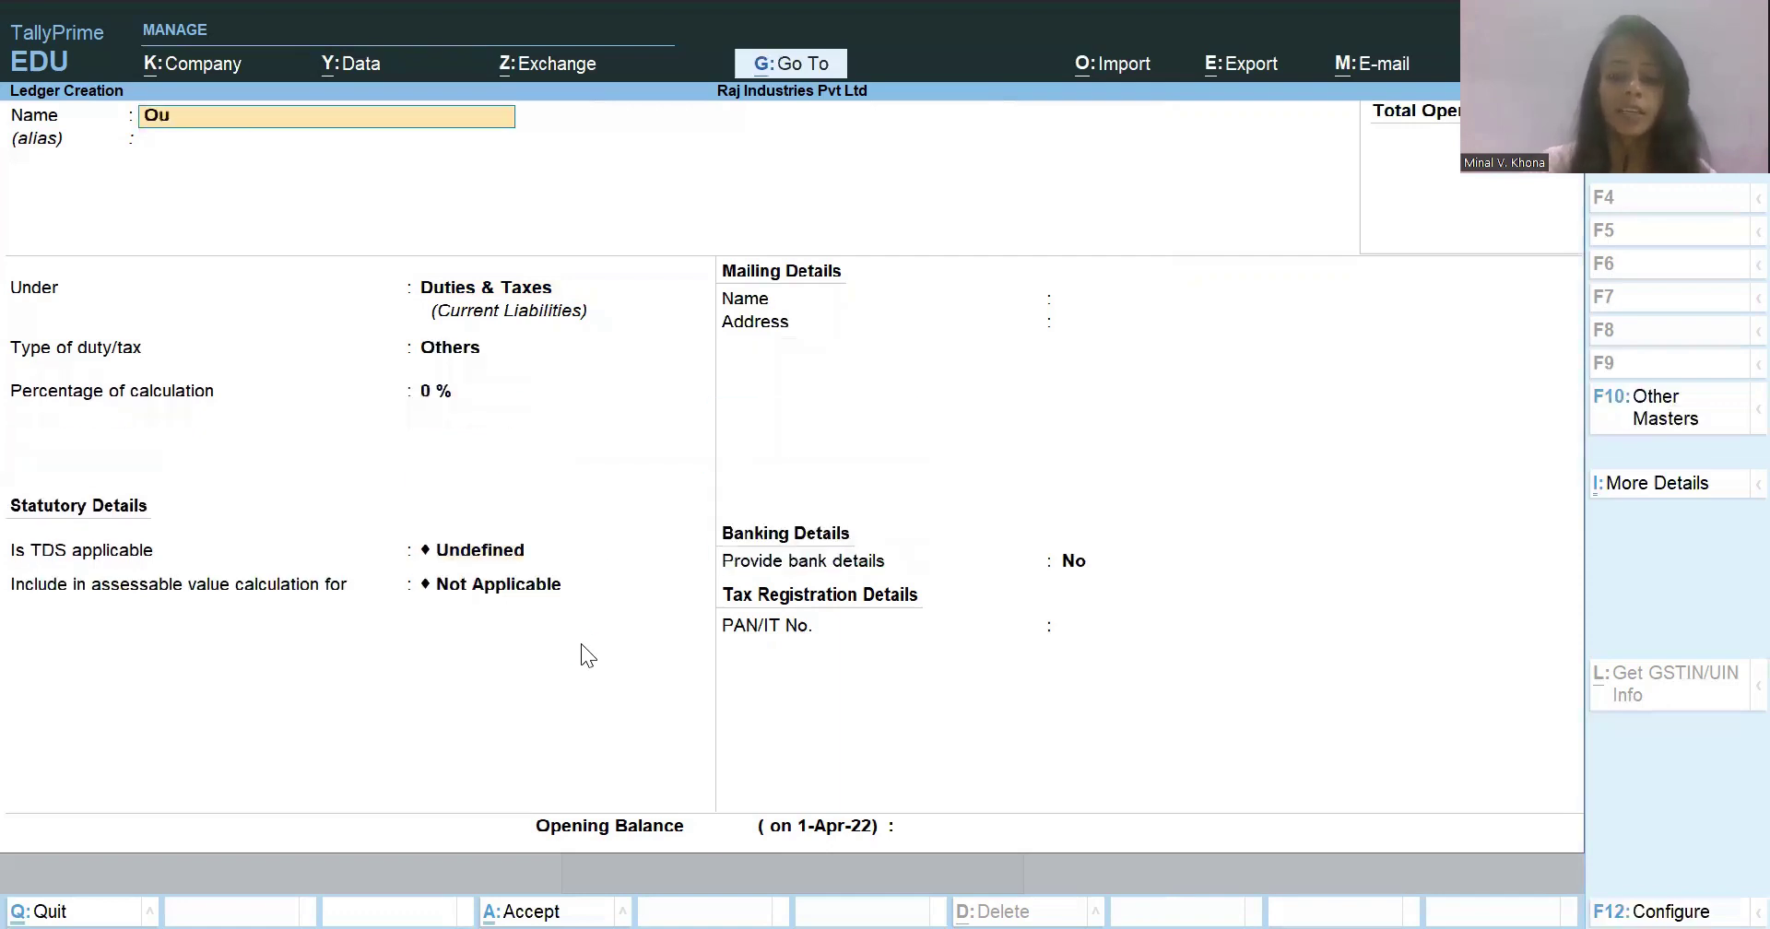
type("tput SGST")
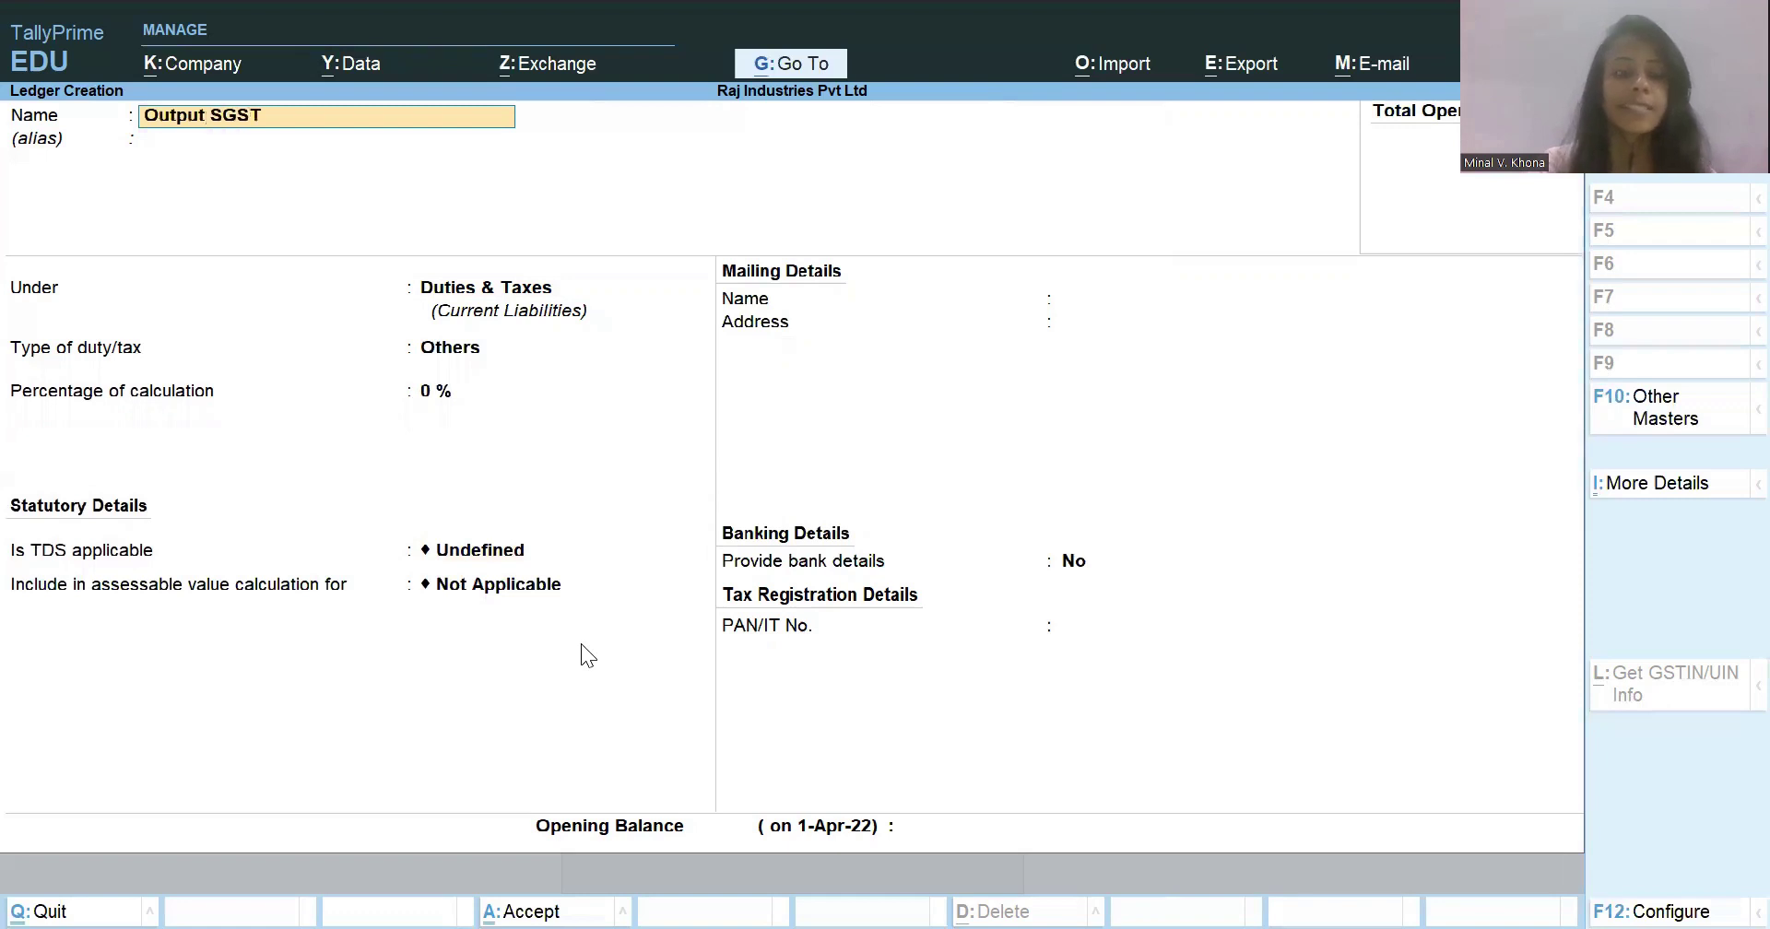
key("Return")
key("Return")
- Set Output SGST's type of duty to GST and its tax type to State Tax
key("Up")
key("Return")
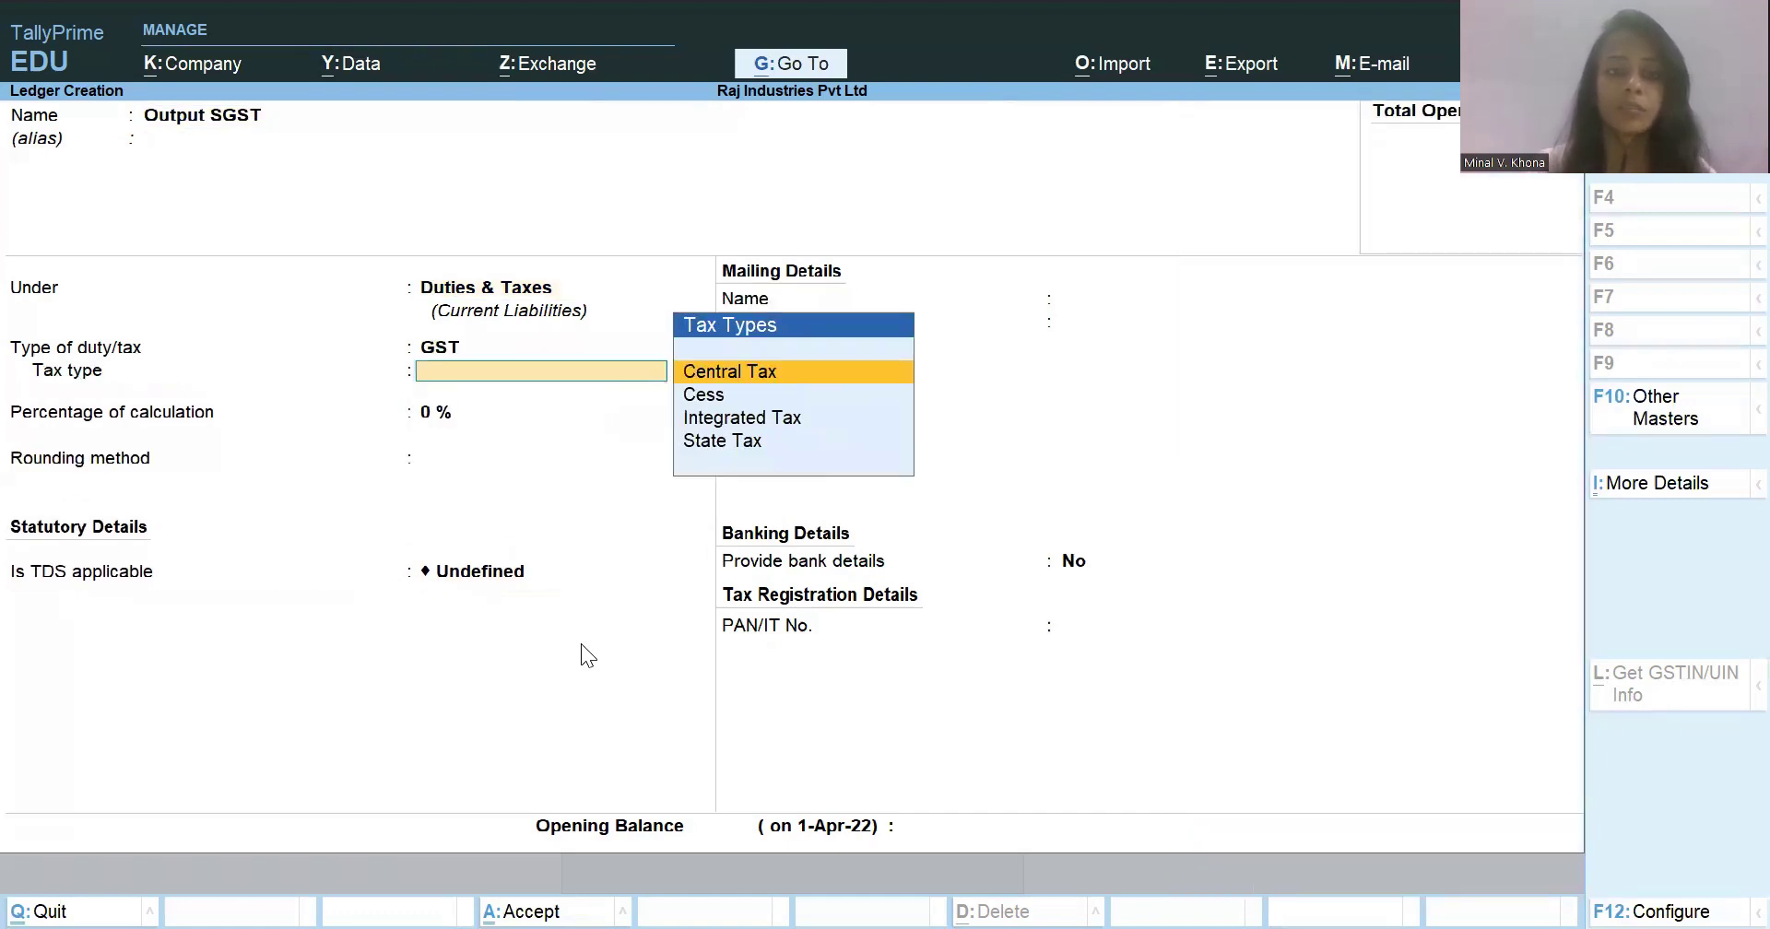
key("Down")
key("Down")
key("Down")
key("Return")
- Keep Output SGST at 0 % with rounding Not Applicable, TDS Undefined, no bank details and no opening balance, and save the ledger
key("Return")
key("Return")
key("Return")
key("Return")
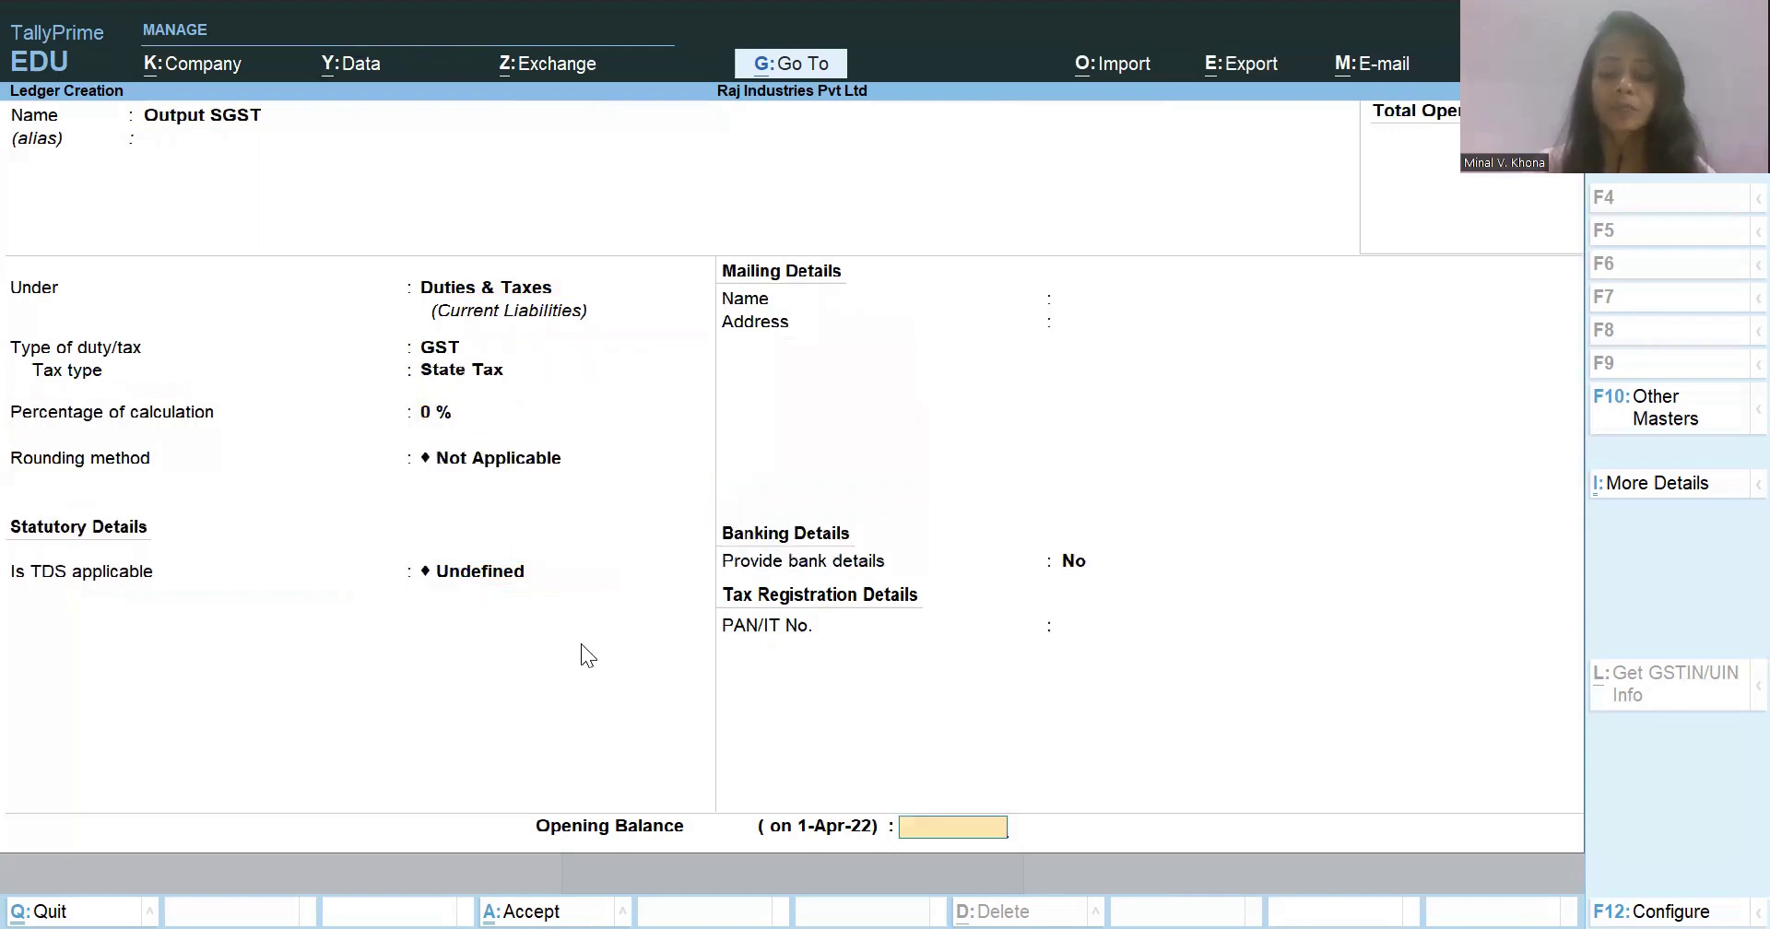
key("Return")
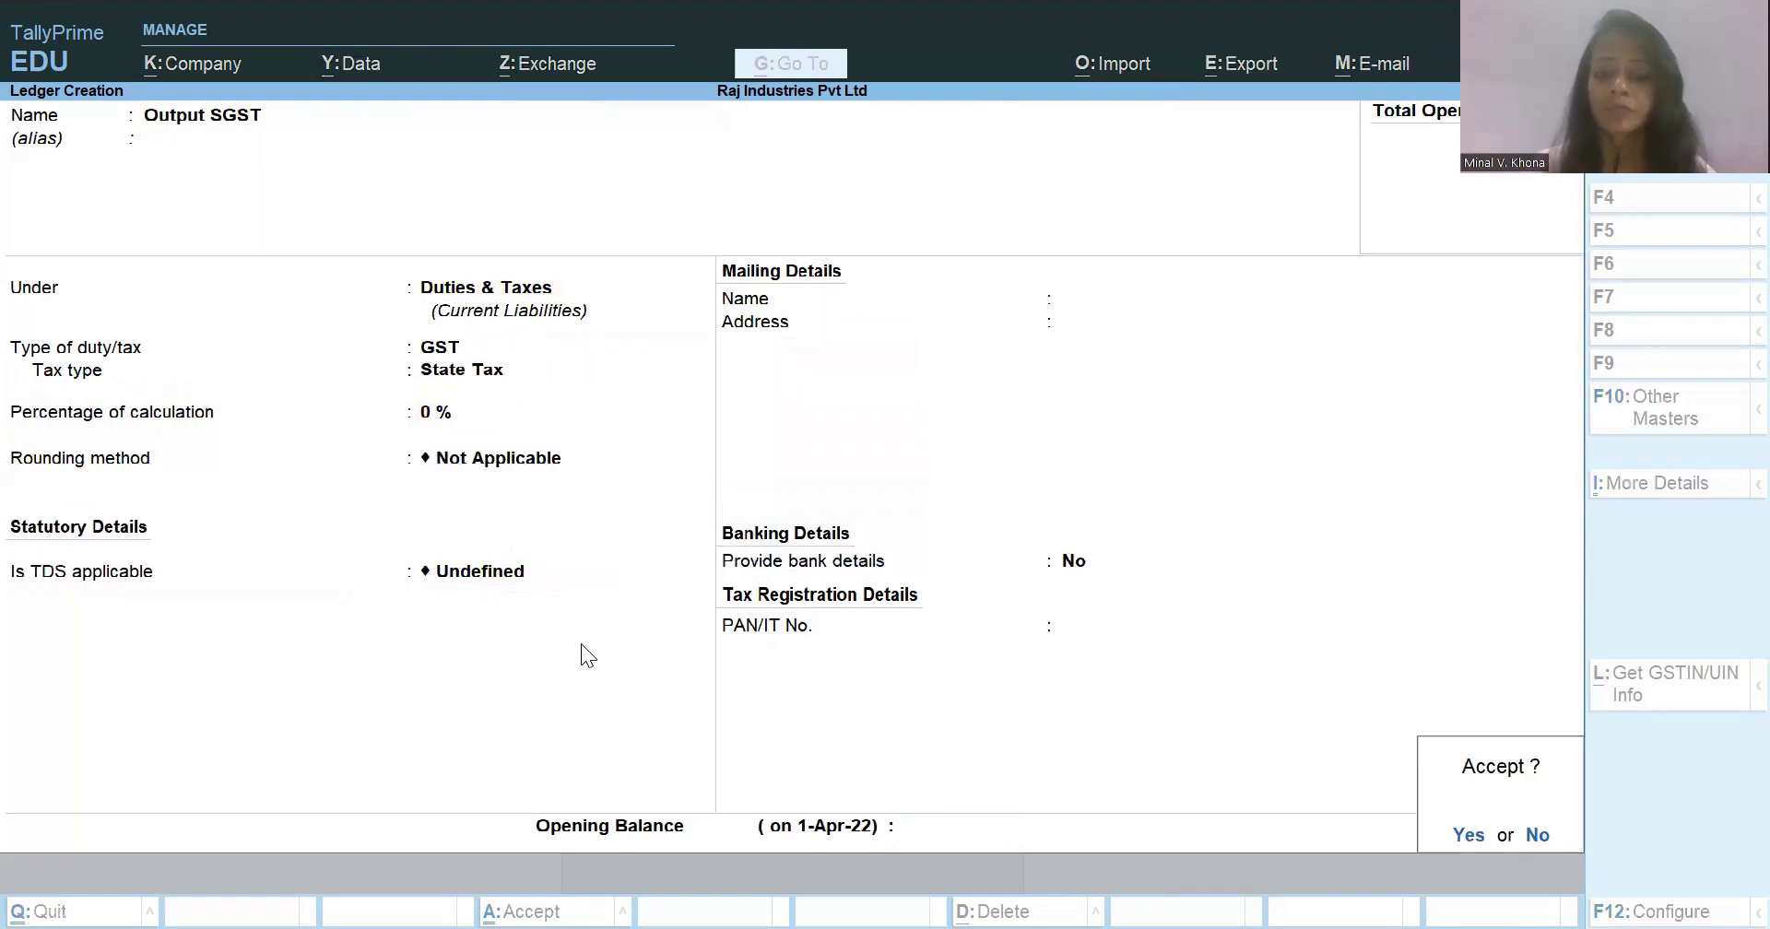
key("Return")
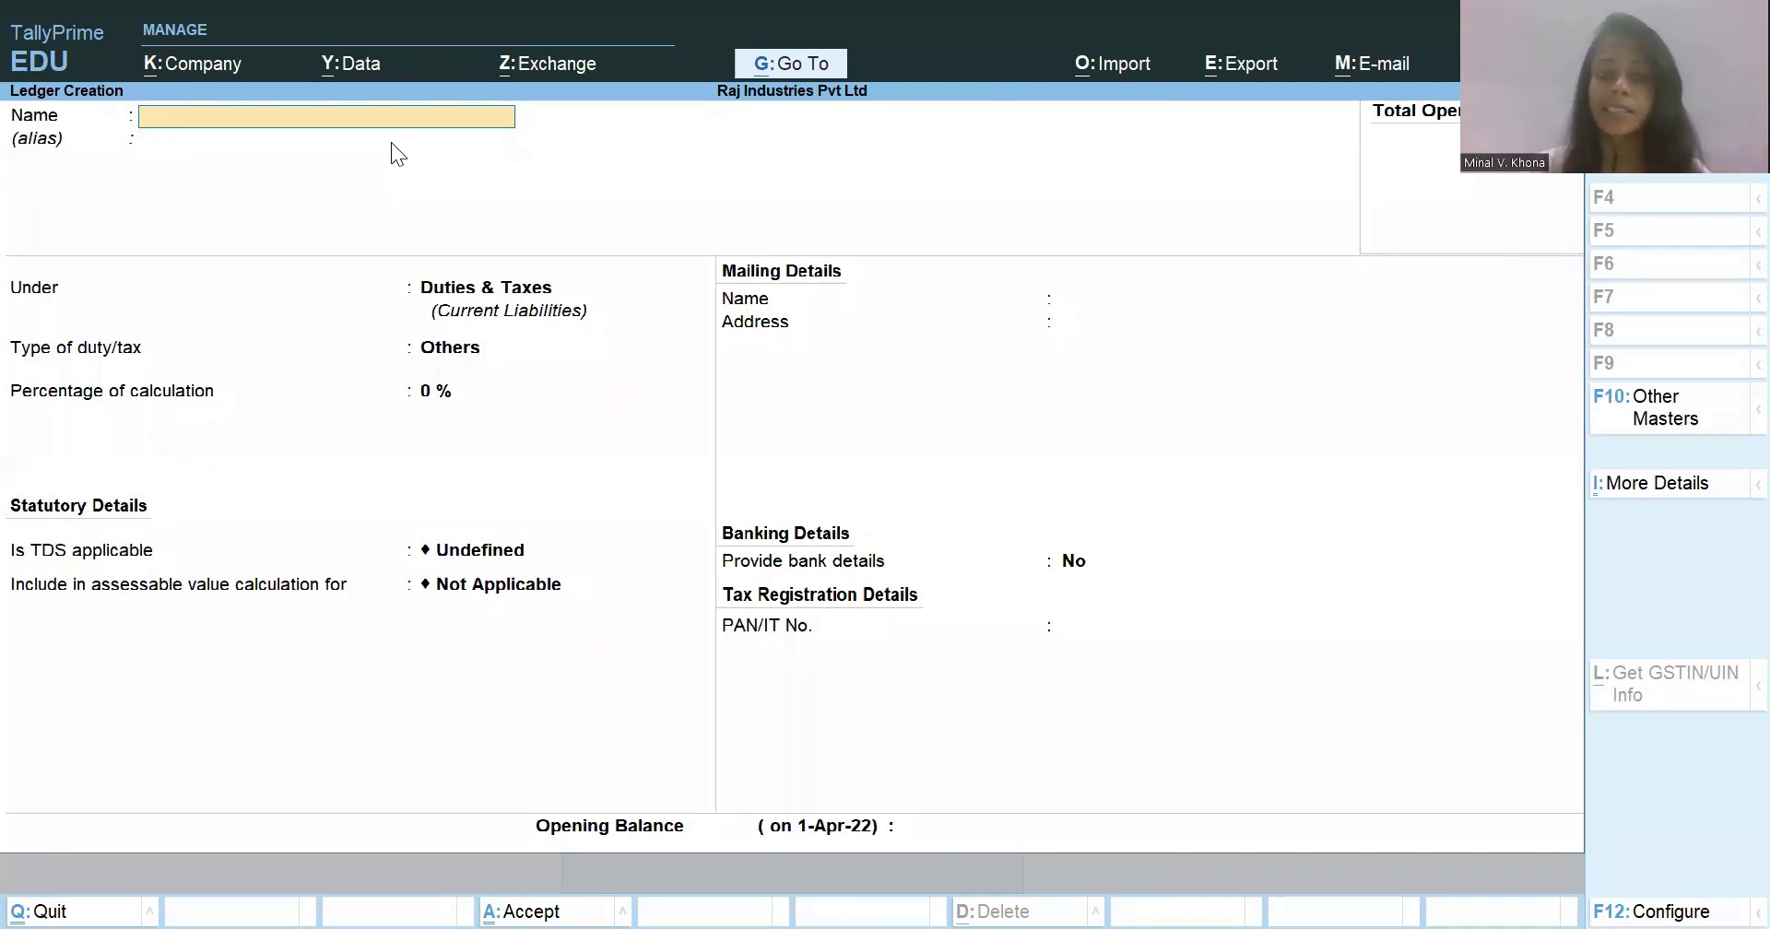
- Switch to the GST case study in Excel, check its required ledger list down to the SGST row, and return to TallyPrime
key("alt+Tab")
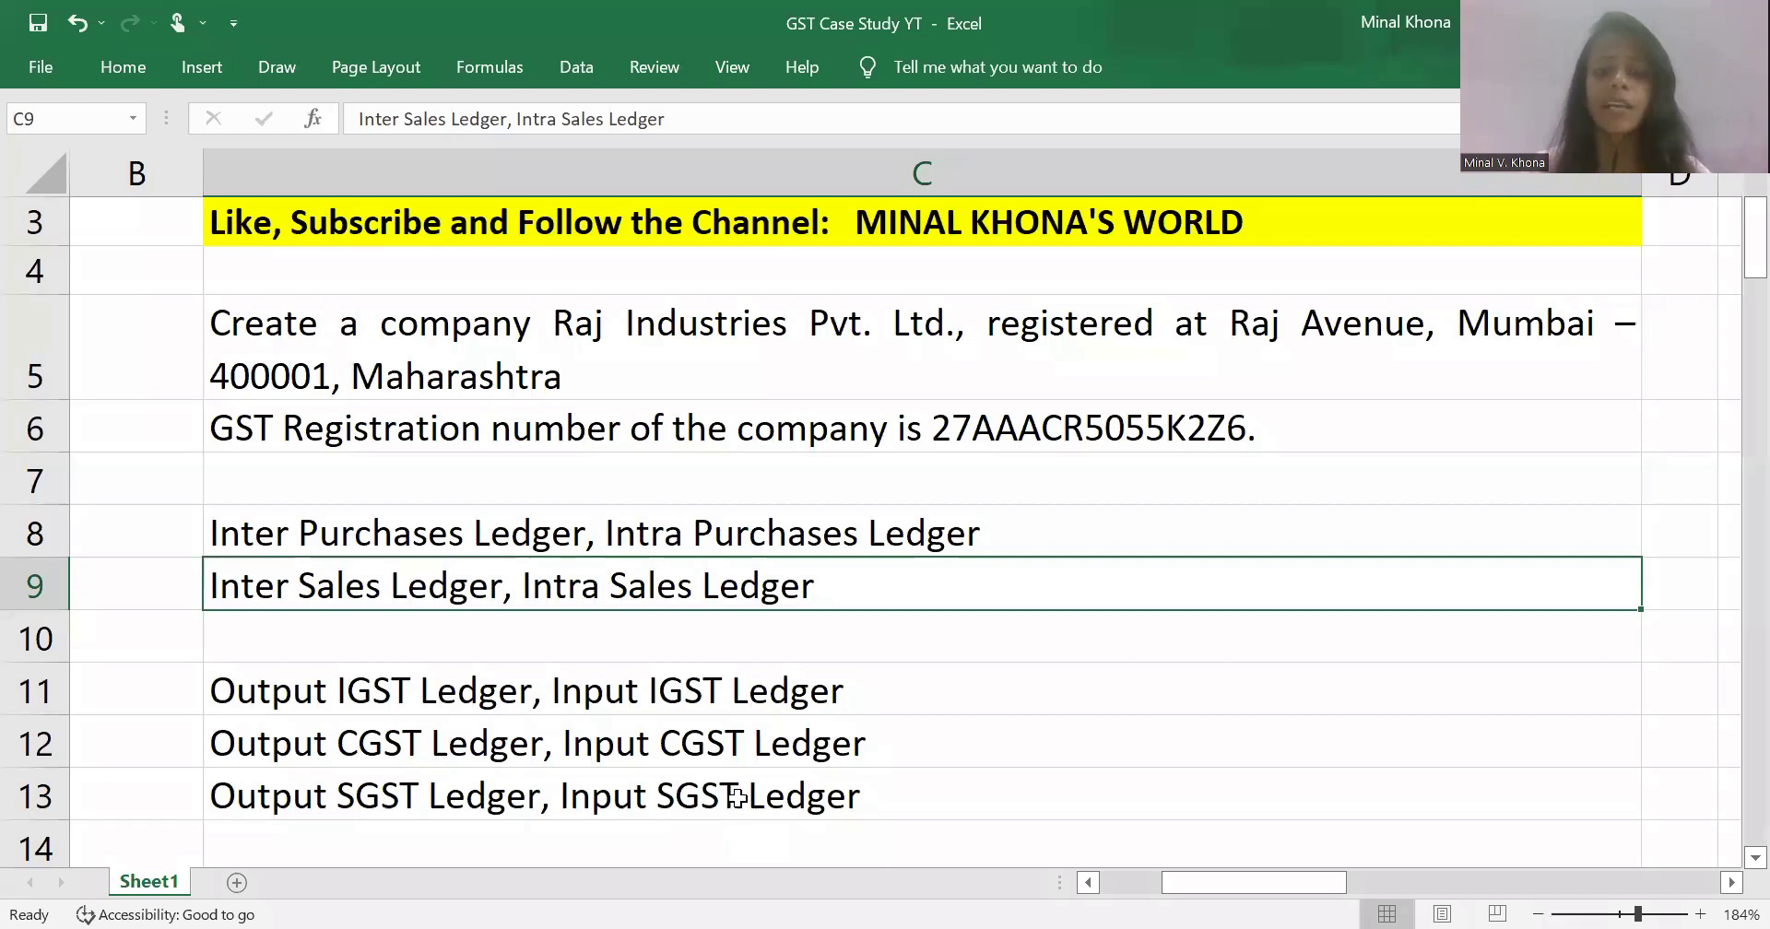
left_click(738, 799)
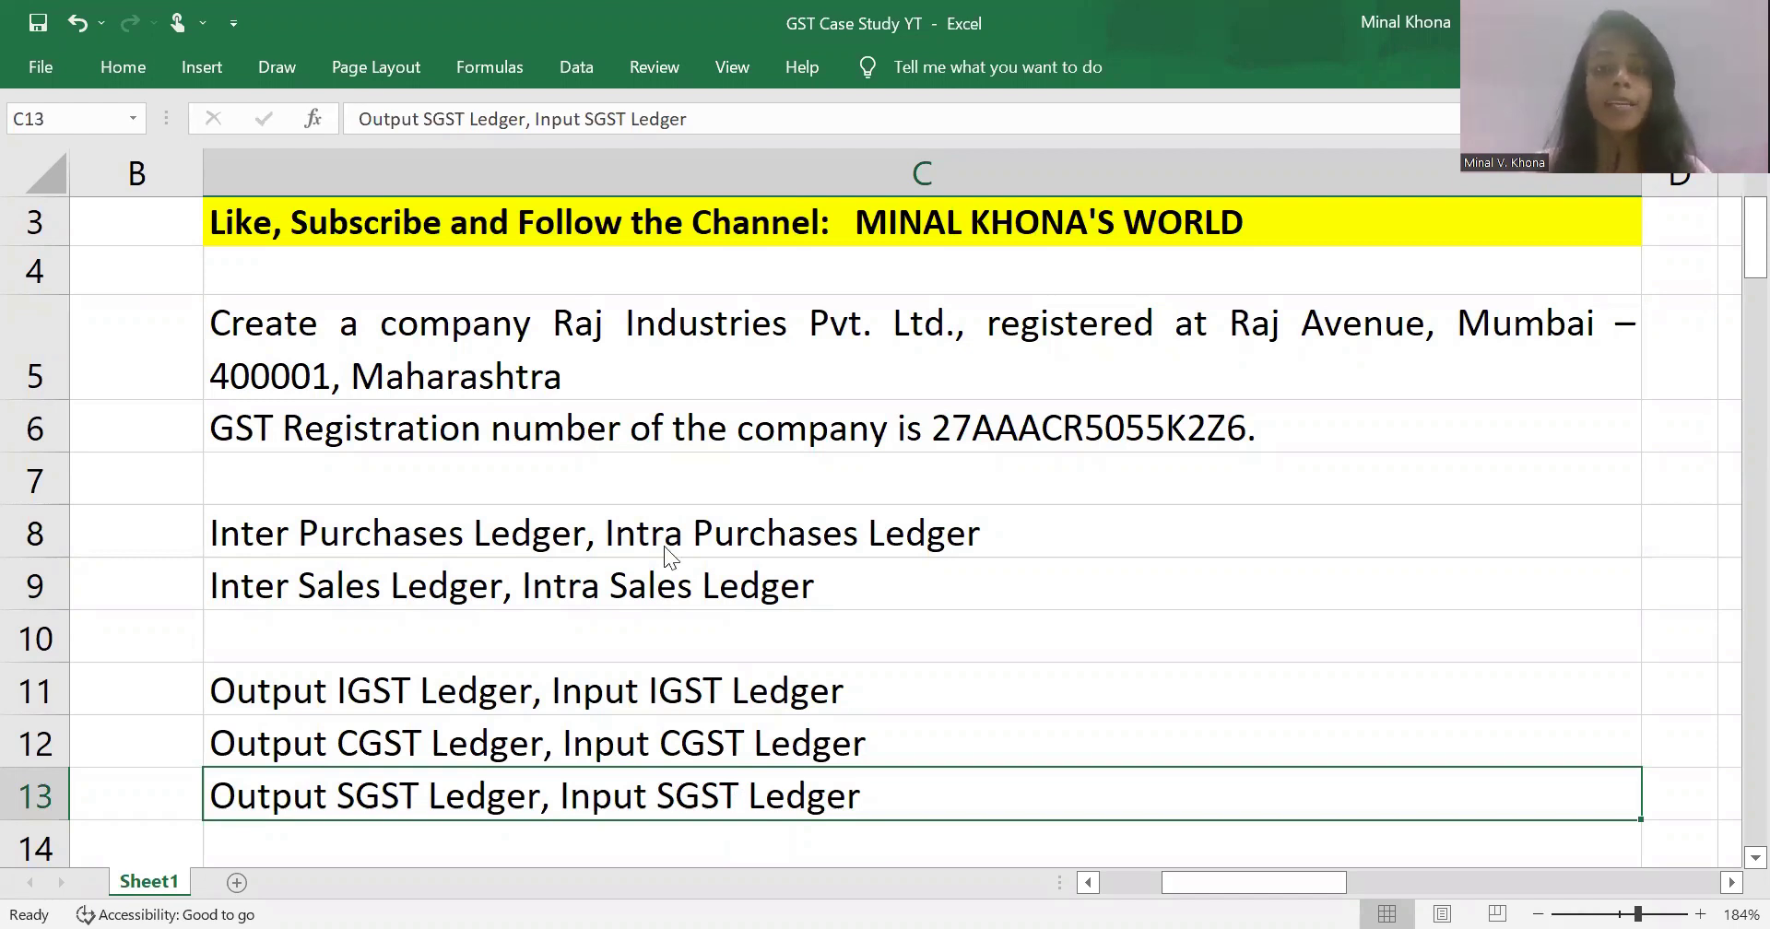
key("alt+Tab")
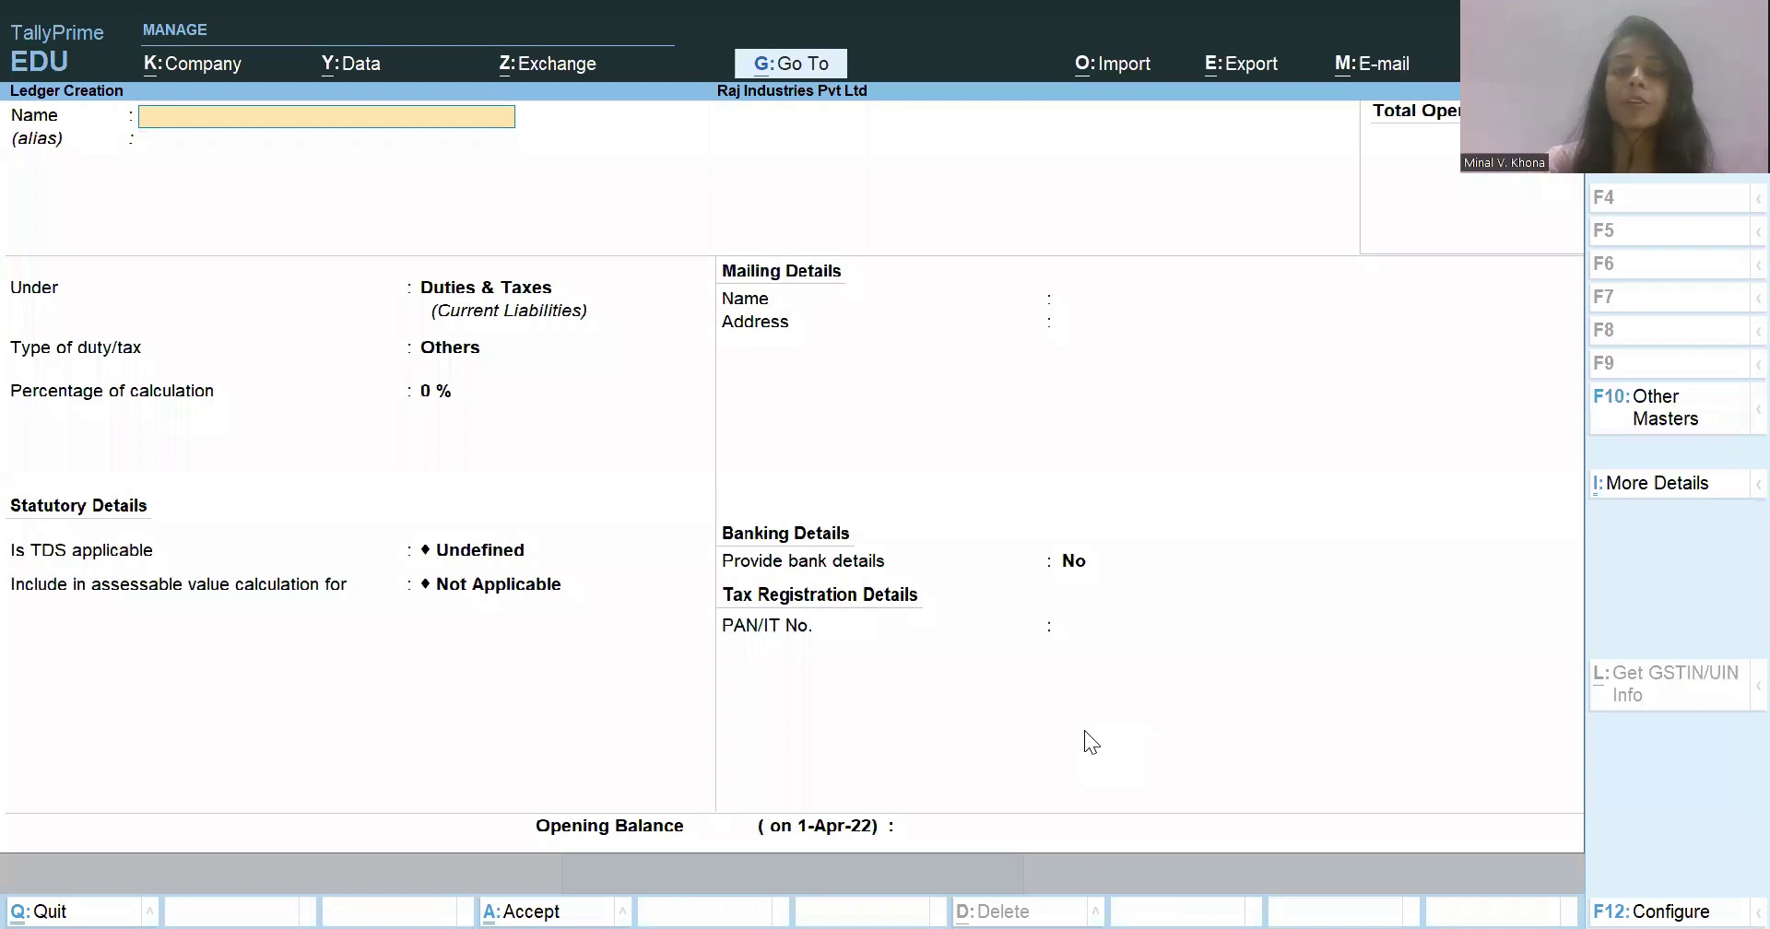
- Quit ledger creation and open the list of existing ledgers for alteration
key("Escape")
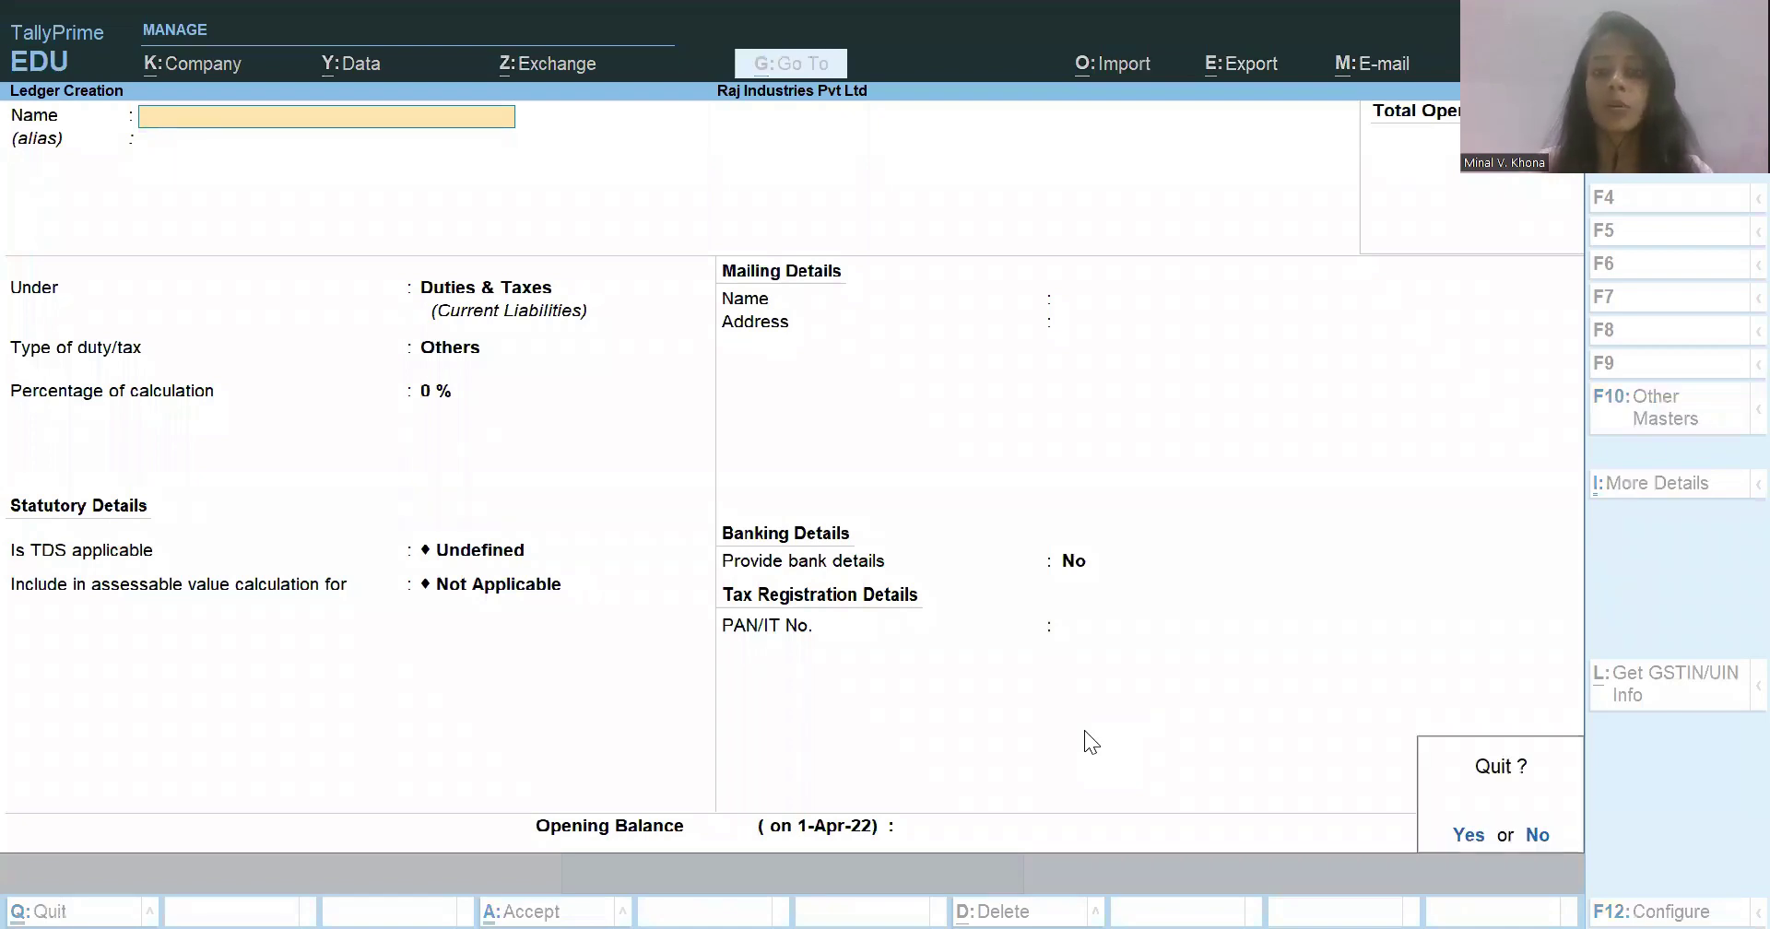
key("y")
key("Escape")
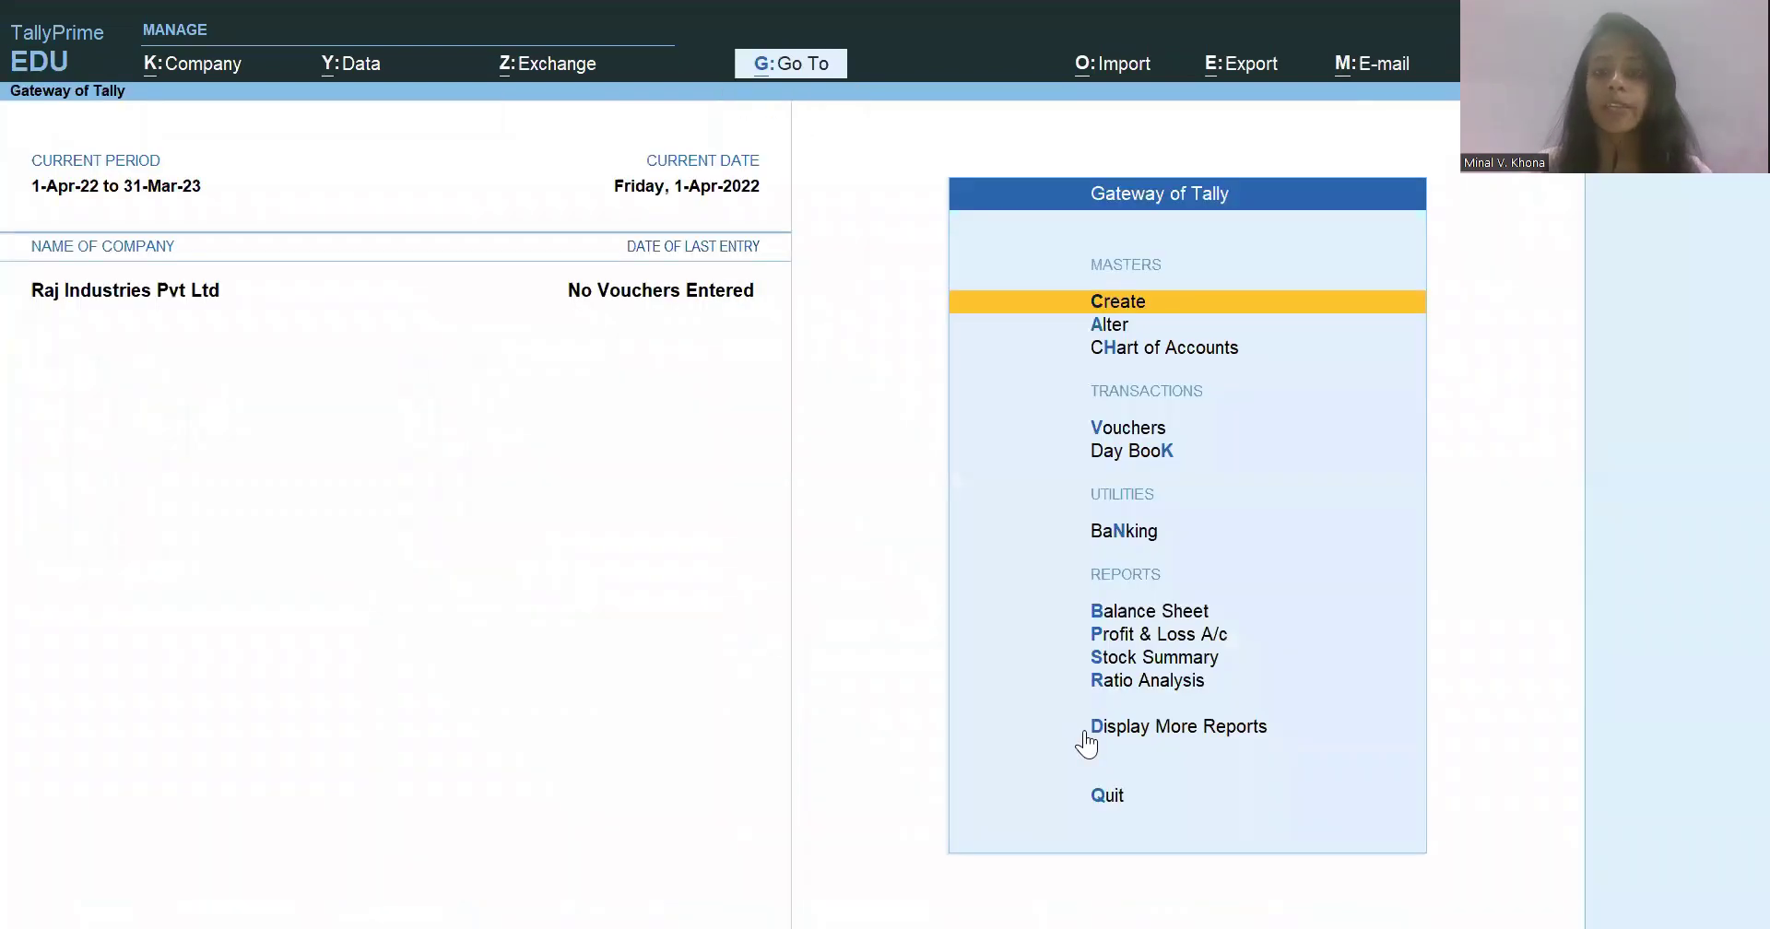
key("Down")
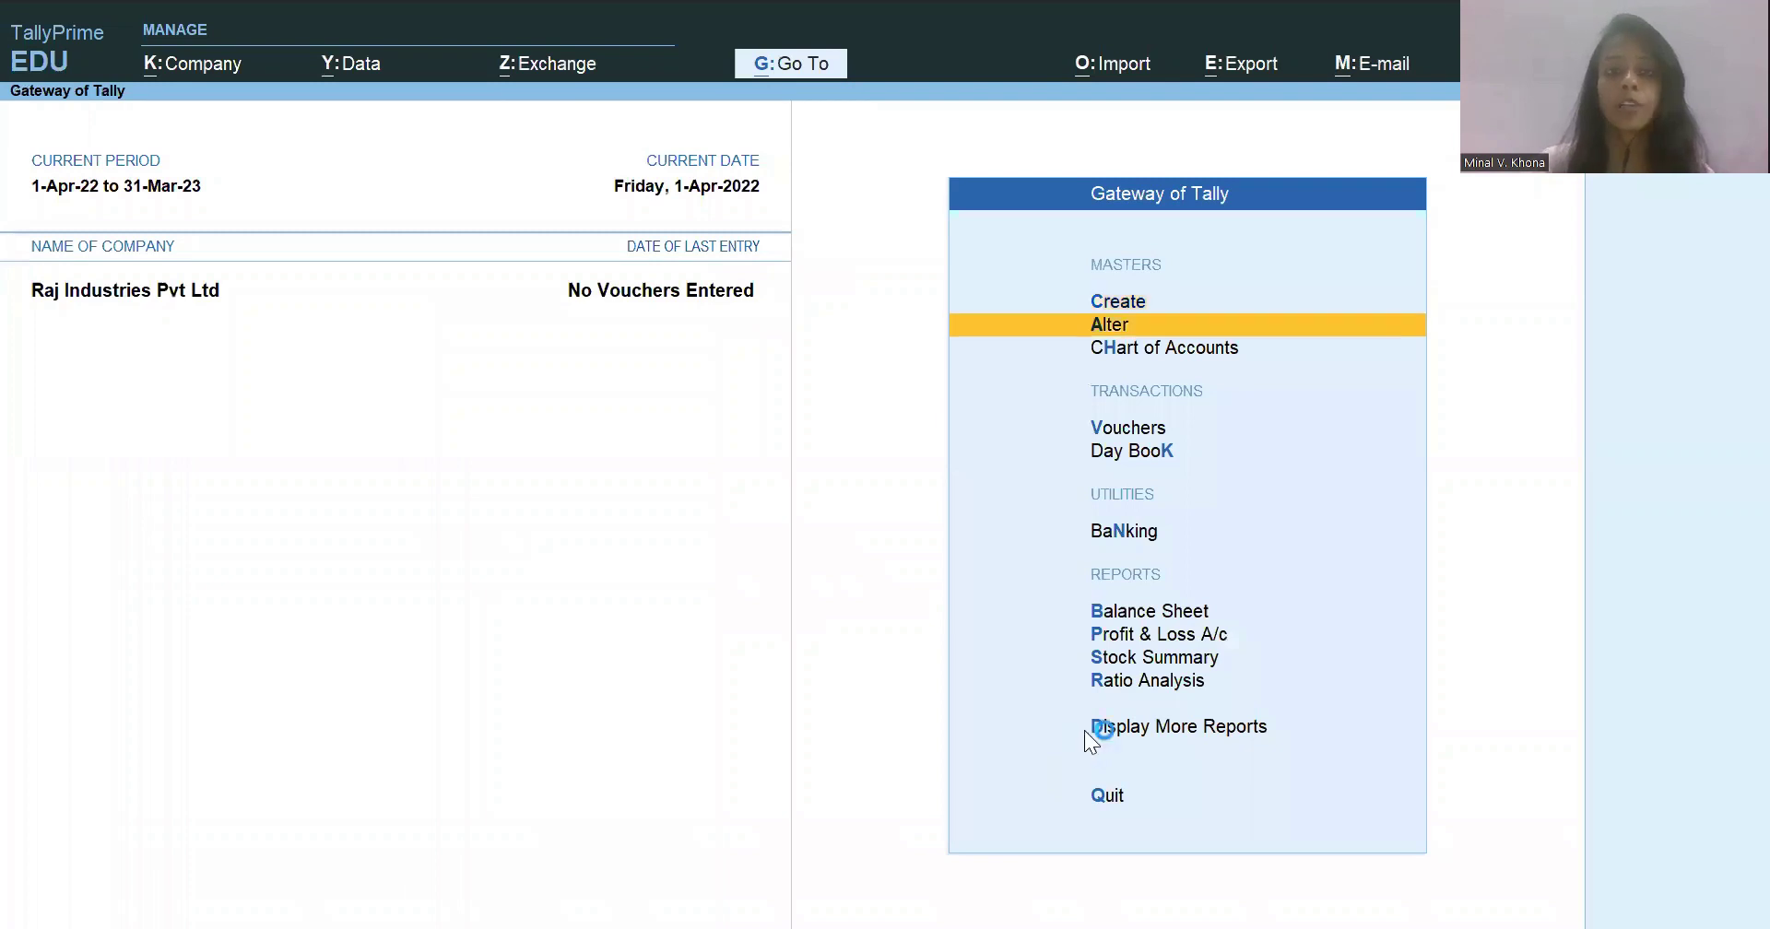
key("Return")
key("Down")
key("Return")
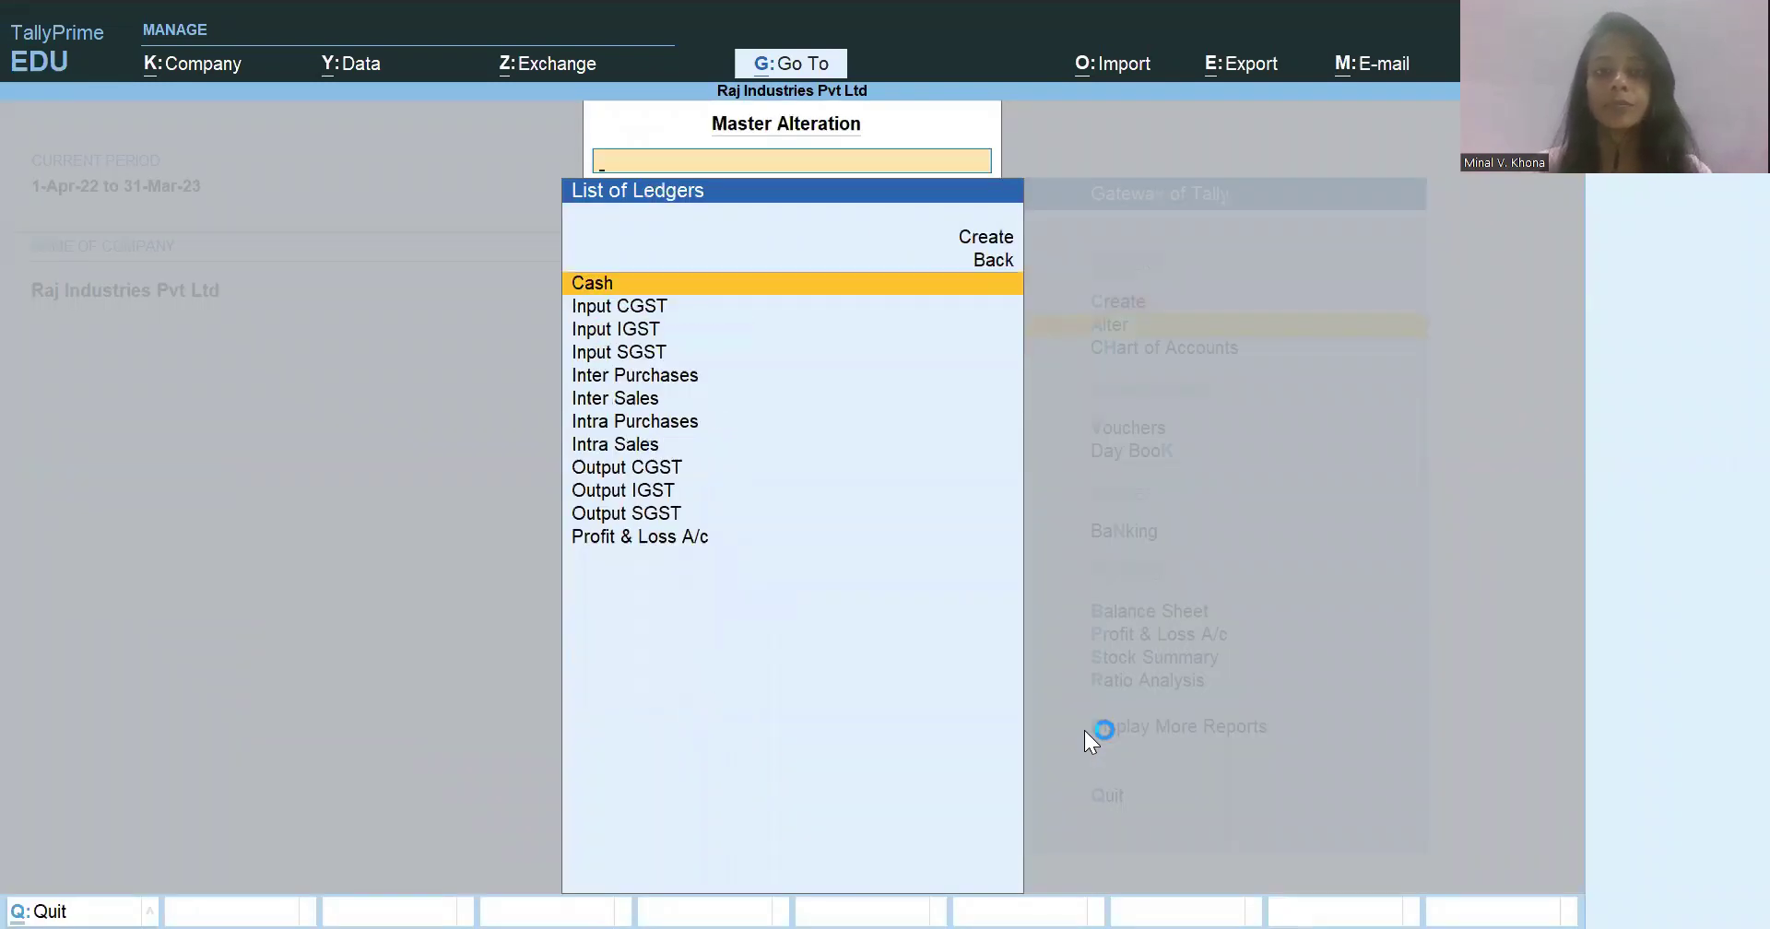
- Go through the list of ledgers to check the input and output GST, purchases and sales ledgers
scroll(1084, 731, "down", 4)
scroll(1084, 731, "up", 3)
key("Up")
key("Up")
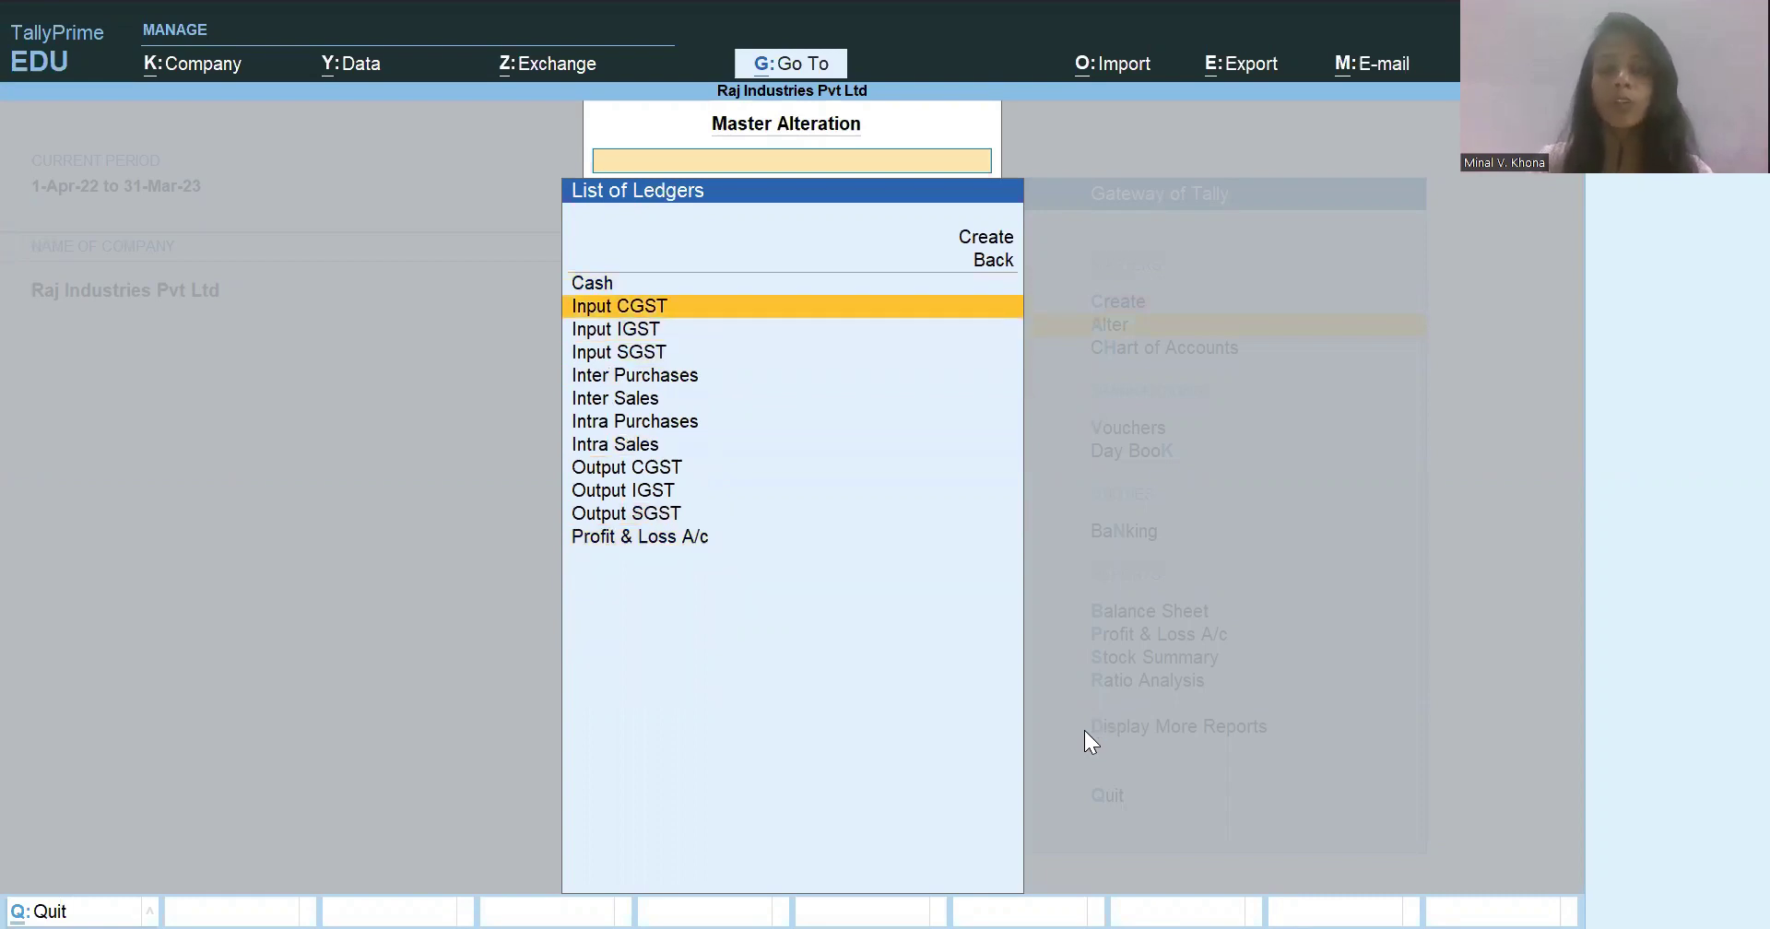
key("Down")
key("Down")
key("Down")
key("Down")
key("Down")
key("Down")
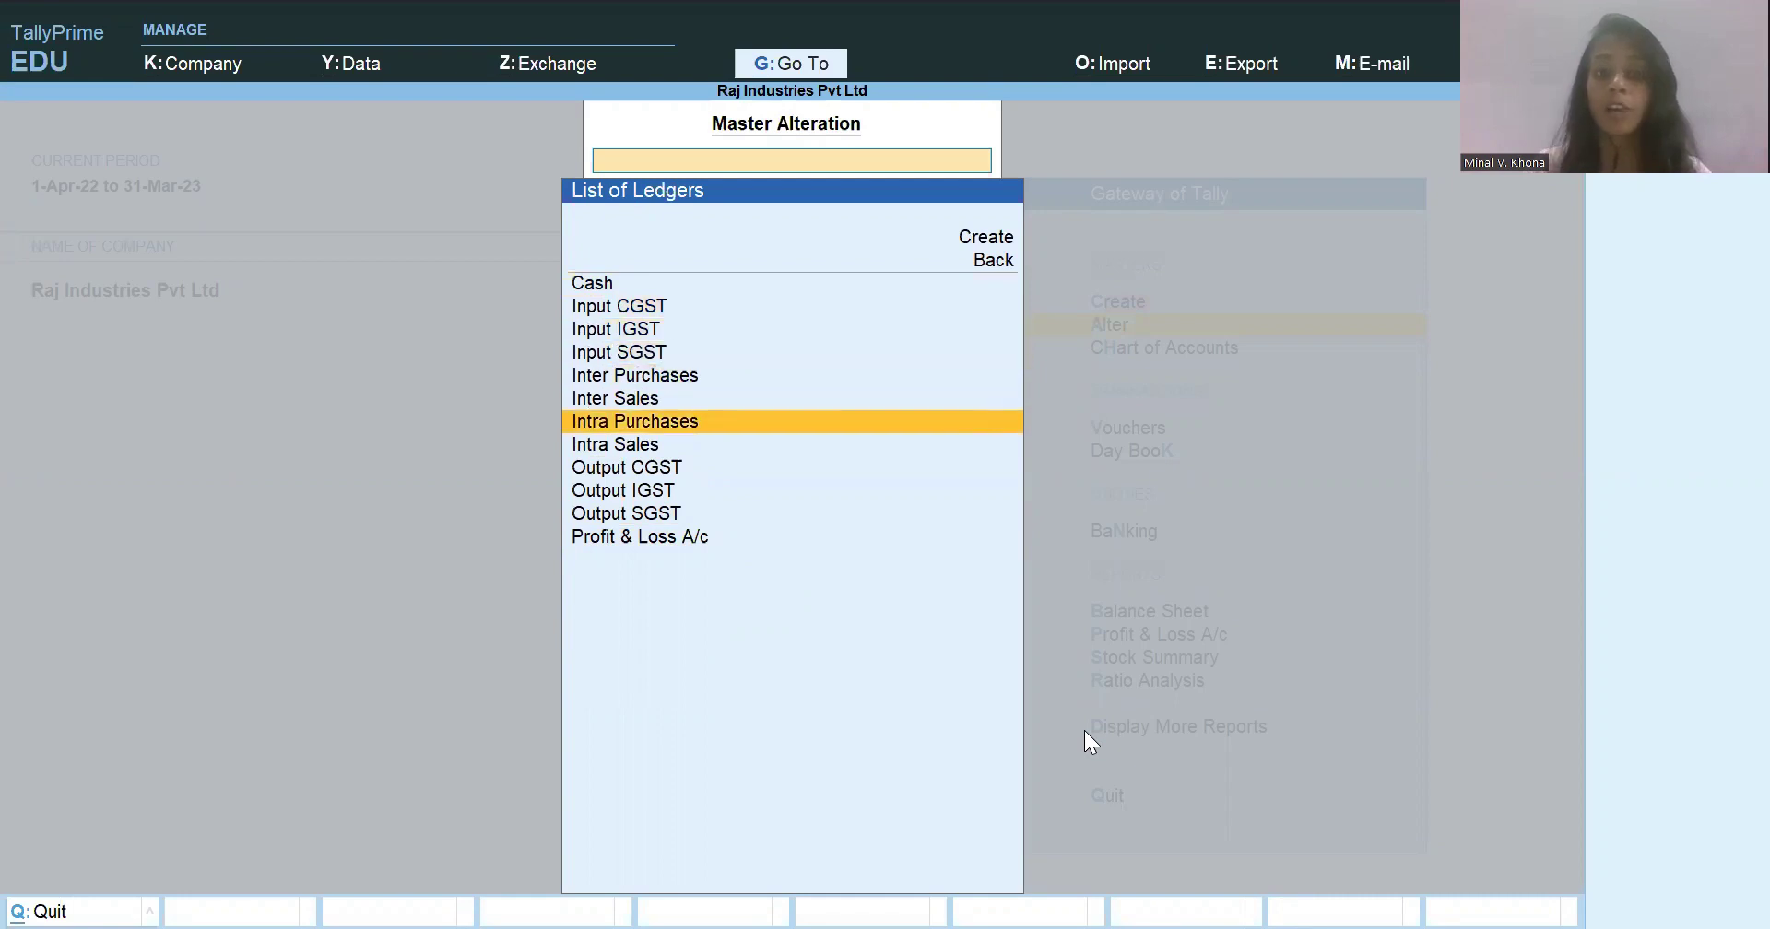
key("Down")
key("Down")
key("Down")
key("Up")
key("Up")
key("Up")
key("Up")
key("Up")
key("Up")
key("Up")
key("Down")
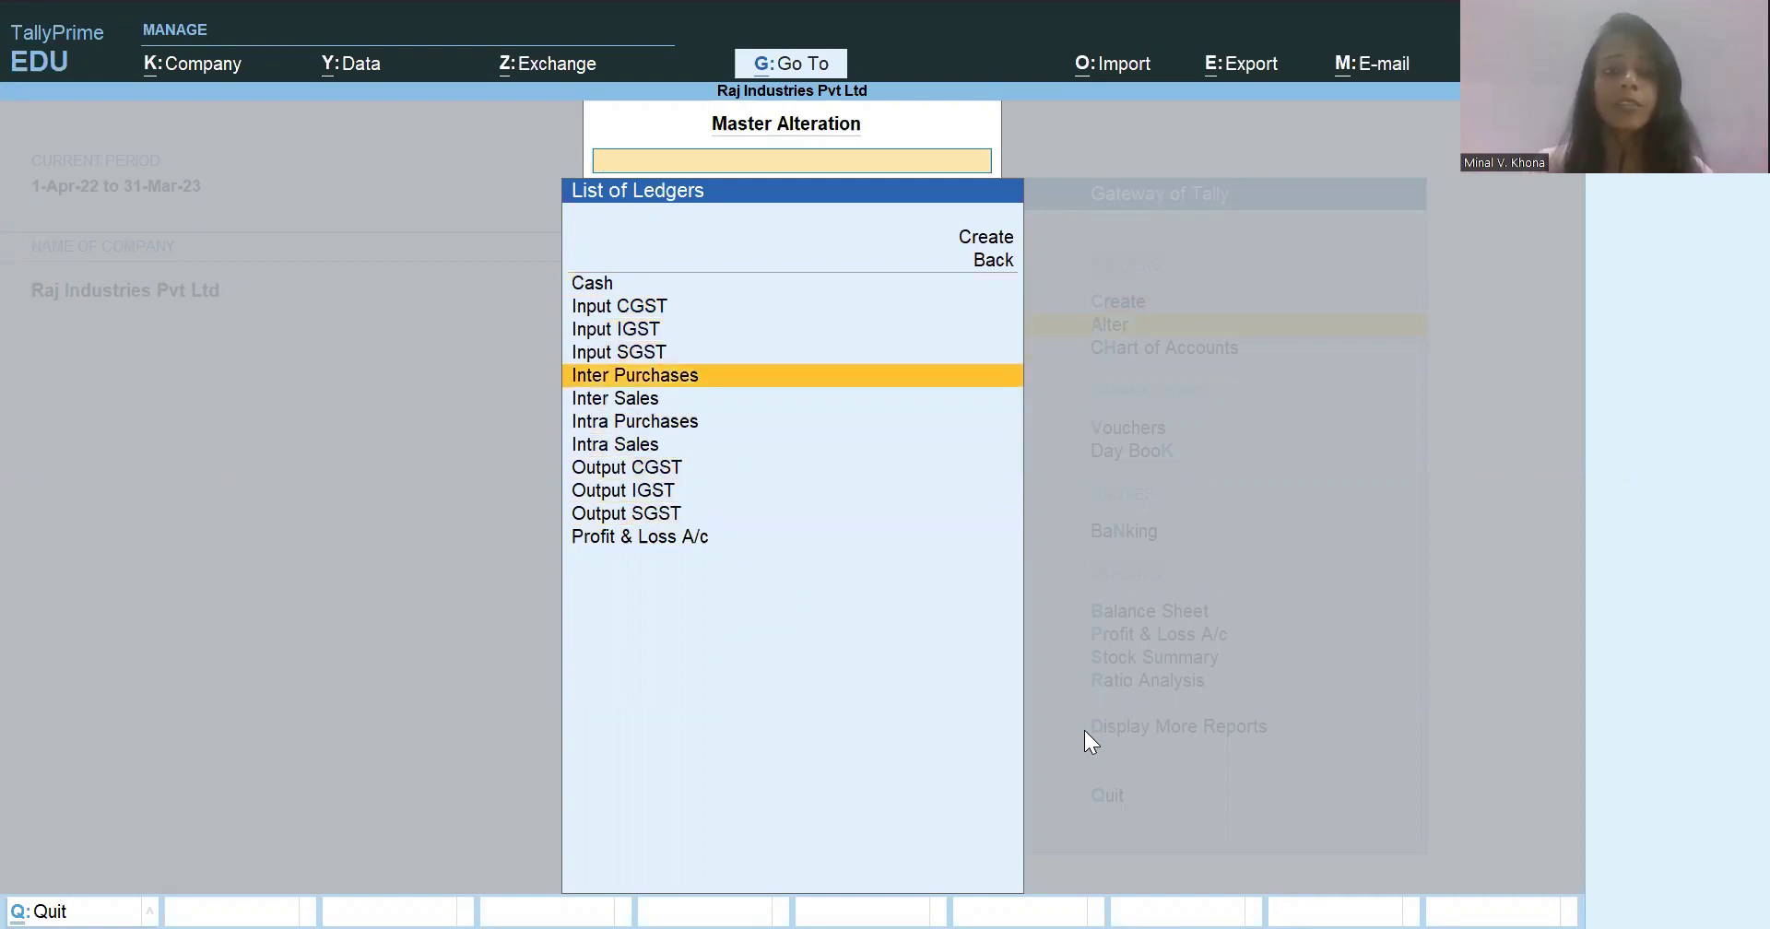
- Open the Inter Purchases ledger for alteration, keeping it under Purchase Accounts with its type of ledger Not Applicable
key("Return")
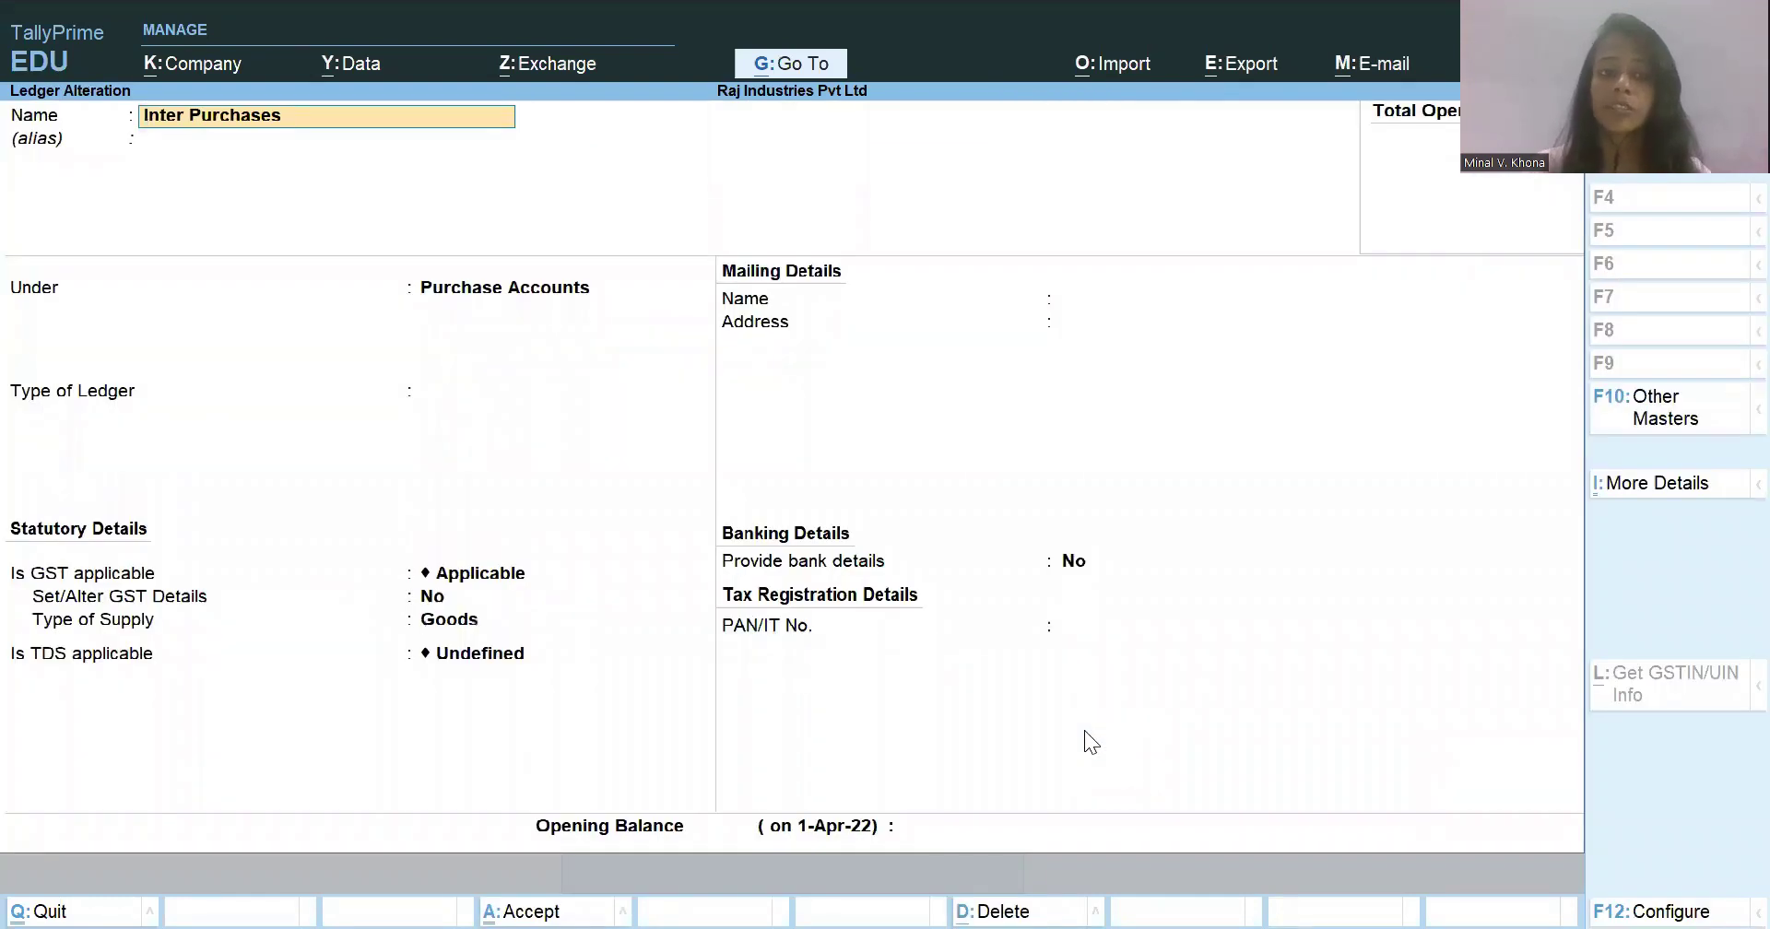
key("Return")
key("Return")
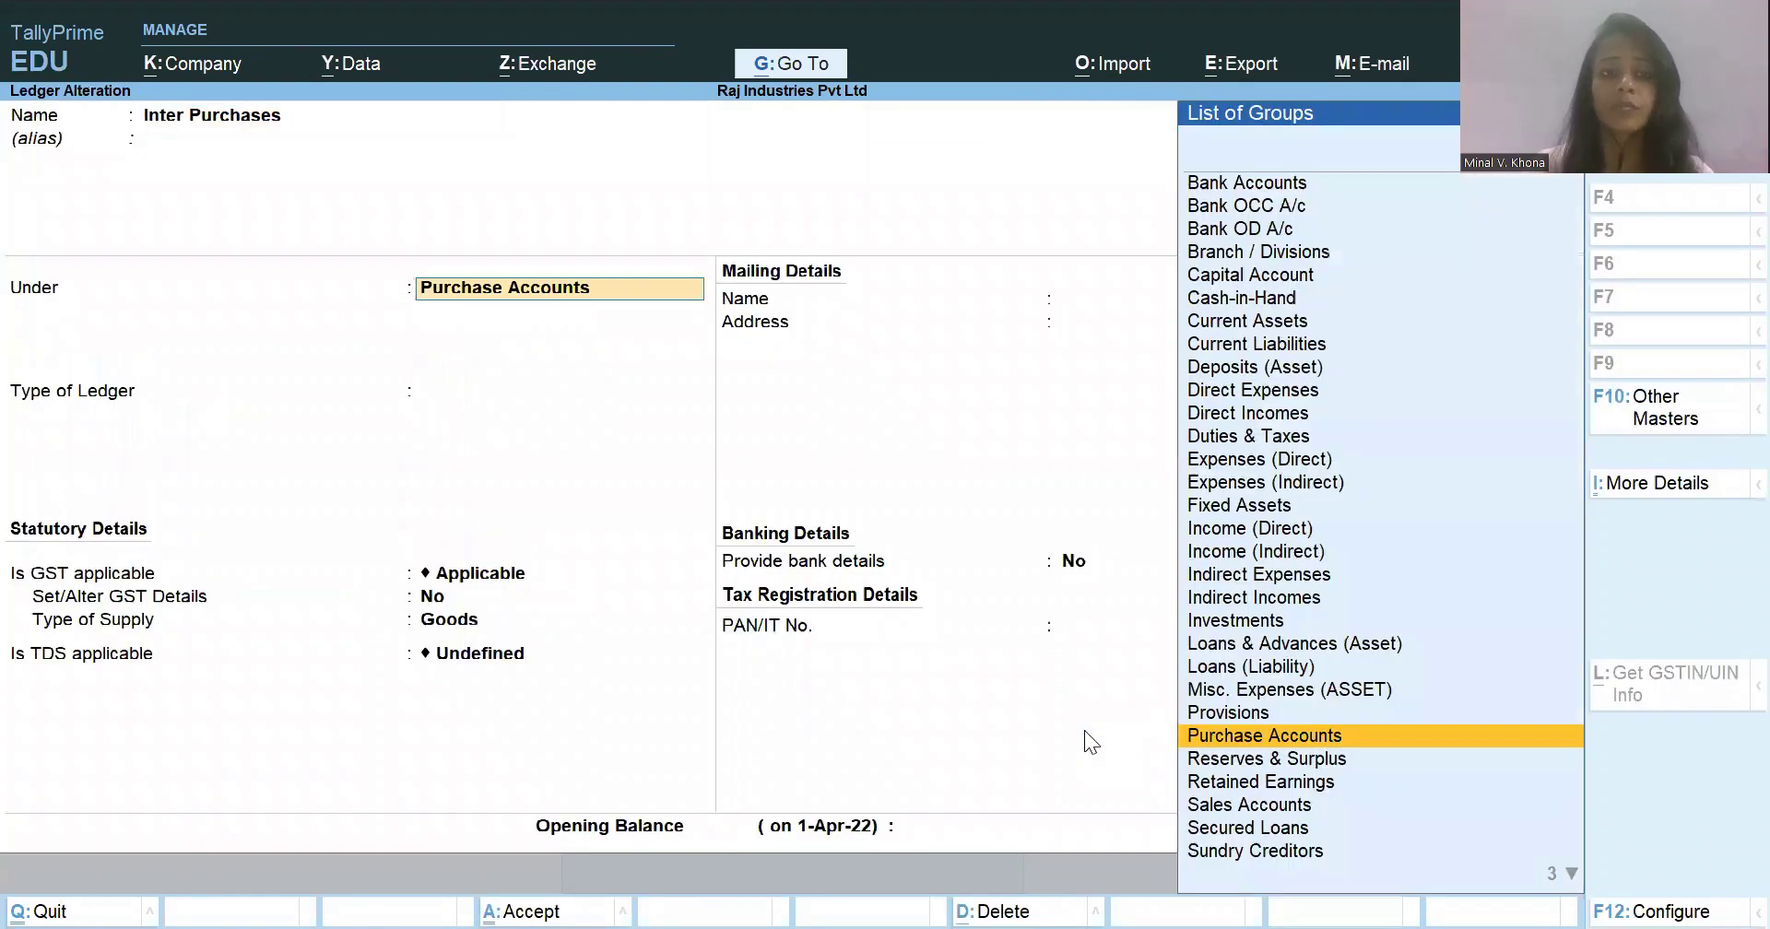
key("Return")
key("Return")
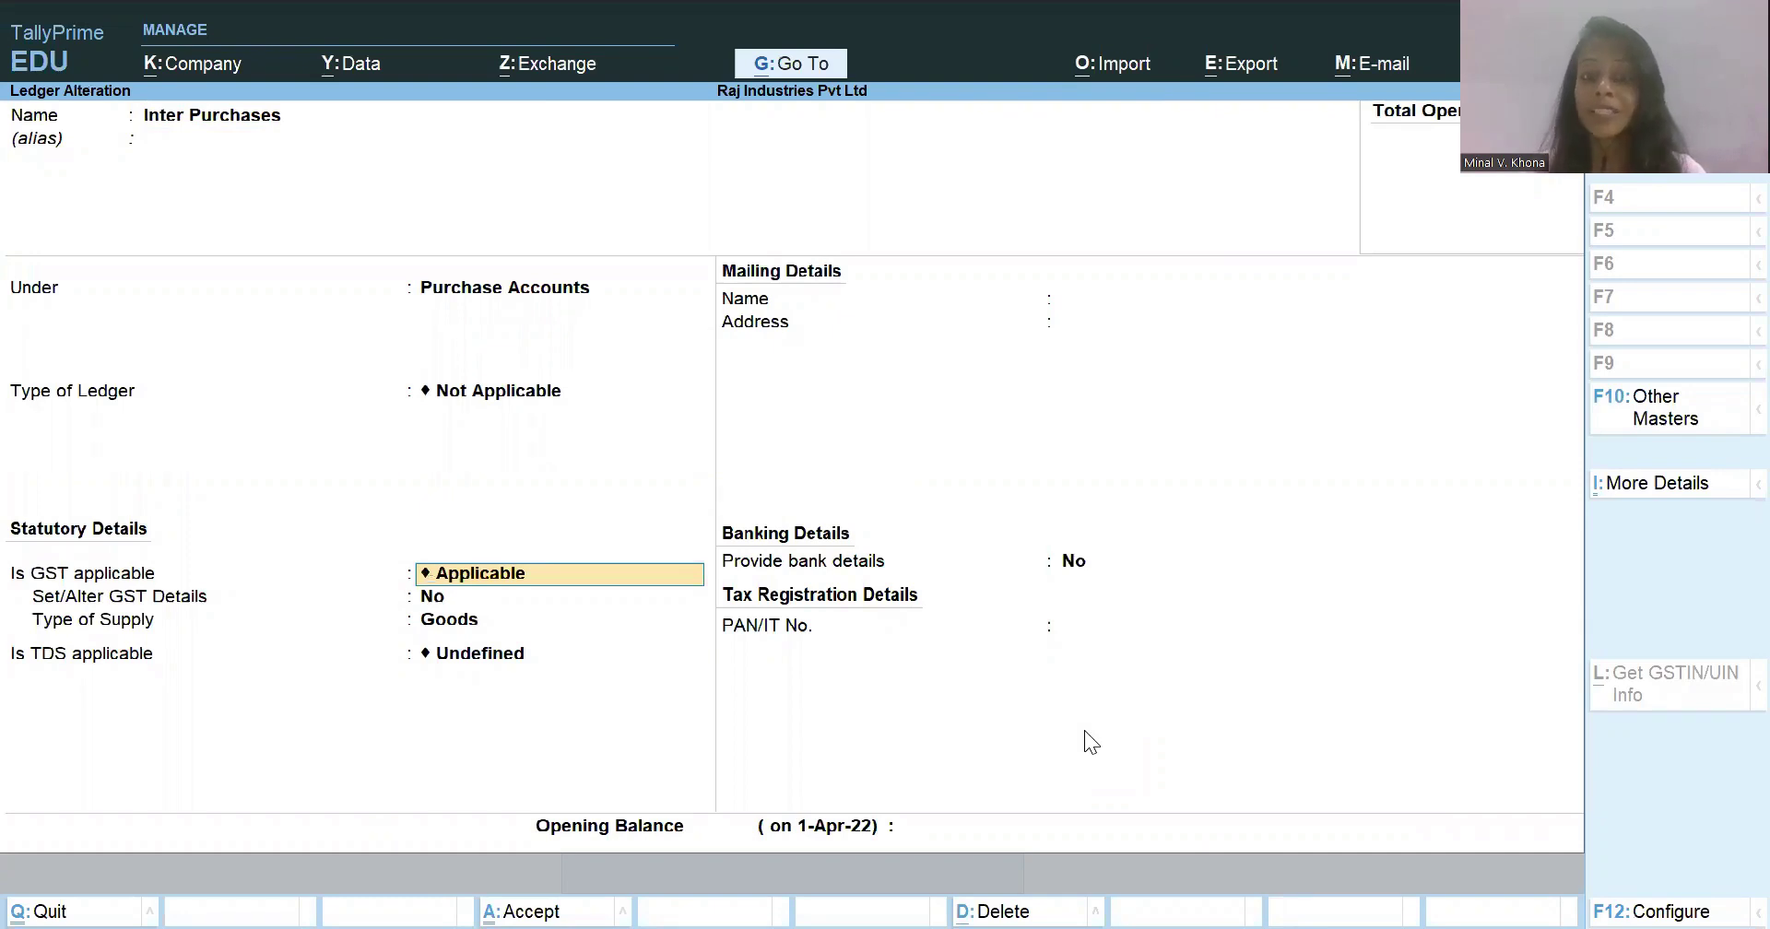
- Request deletion of the Inter Purchases ledger and decline it at the confirmation
key("alt")
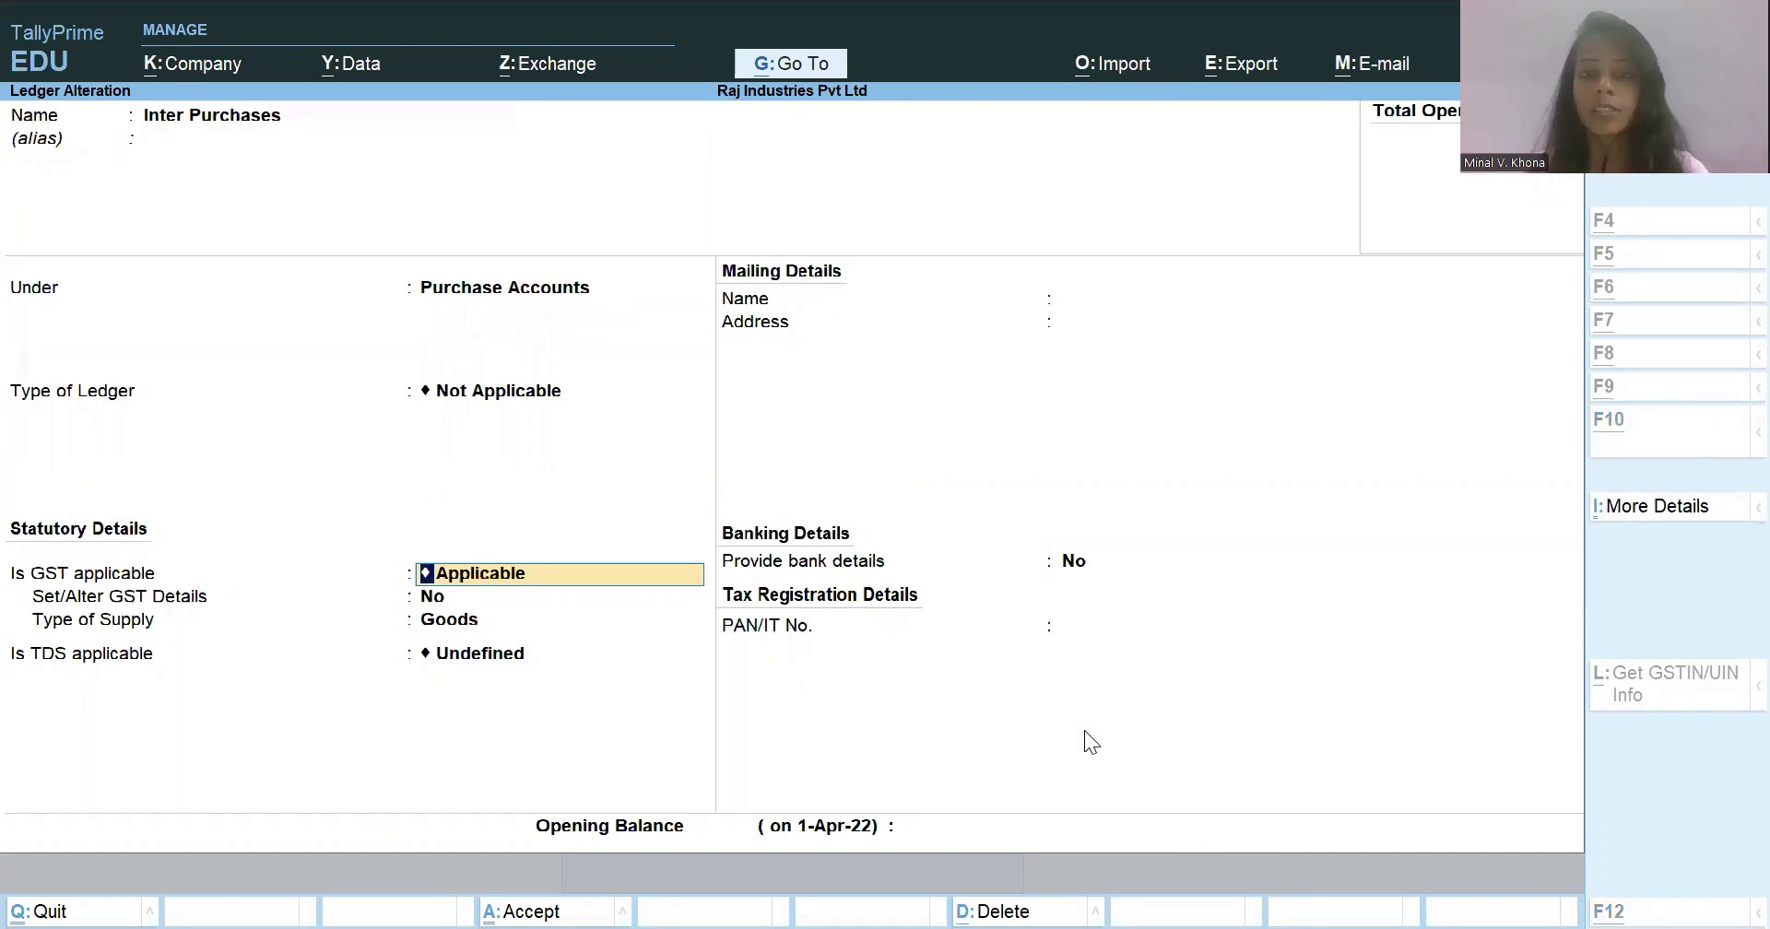
key("alt+d")
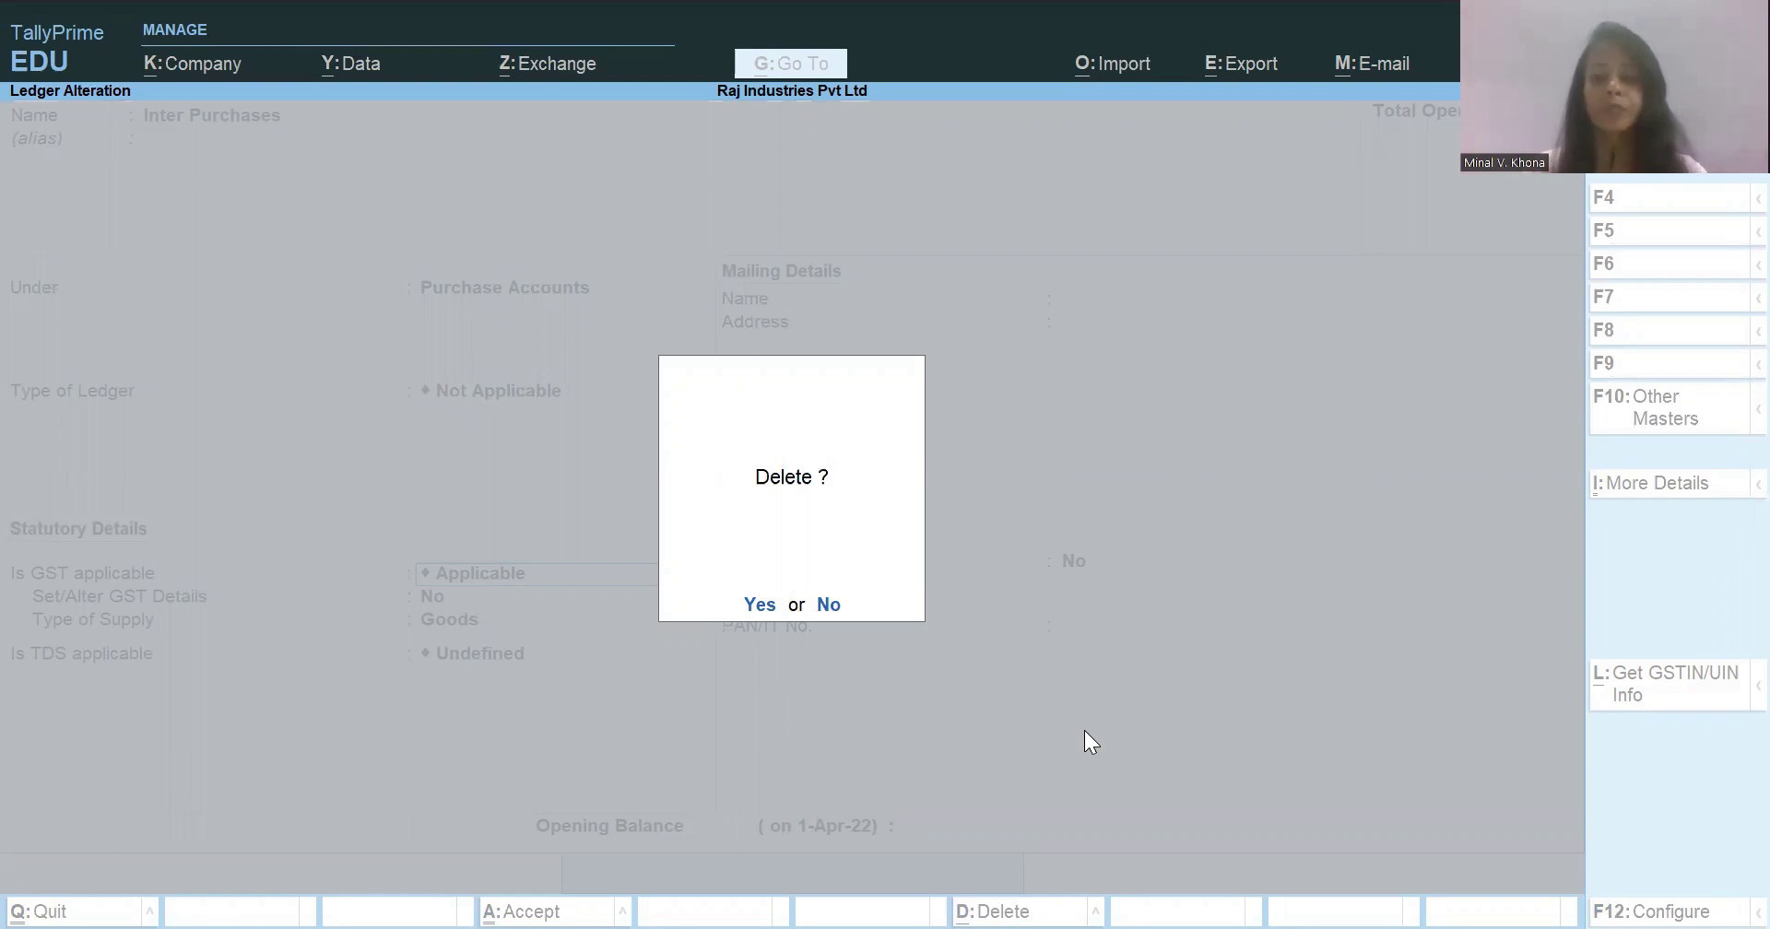
key("n")
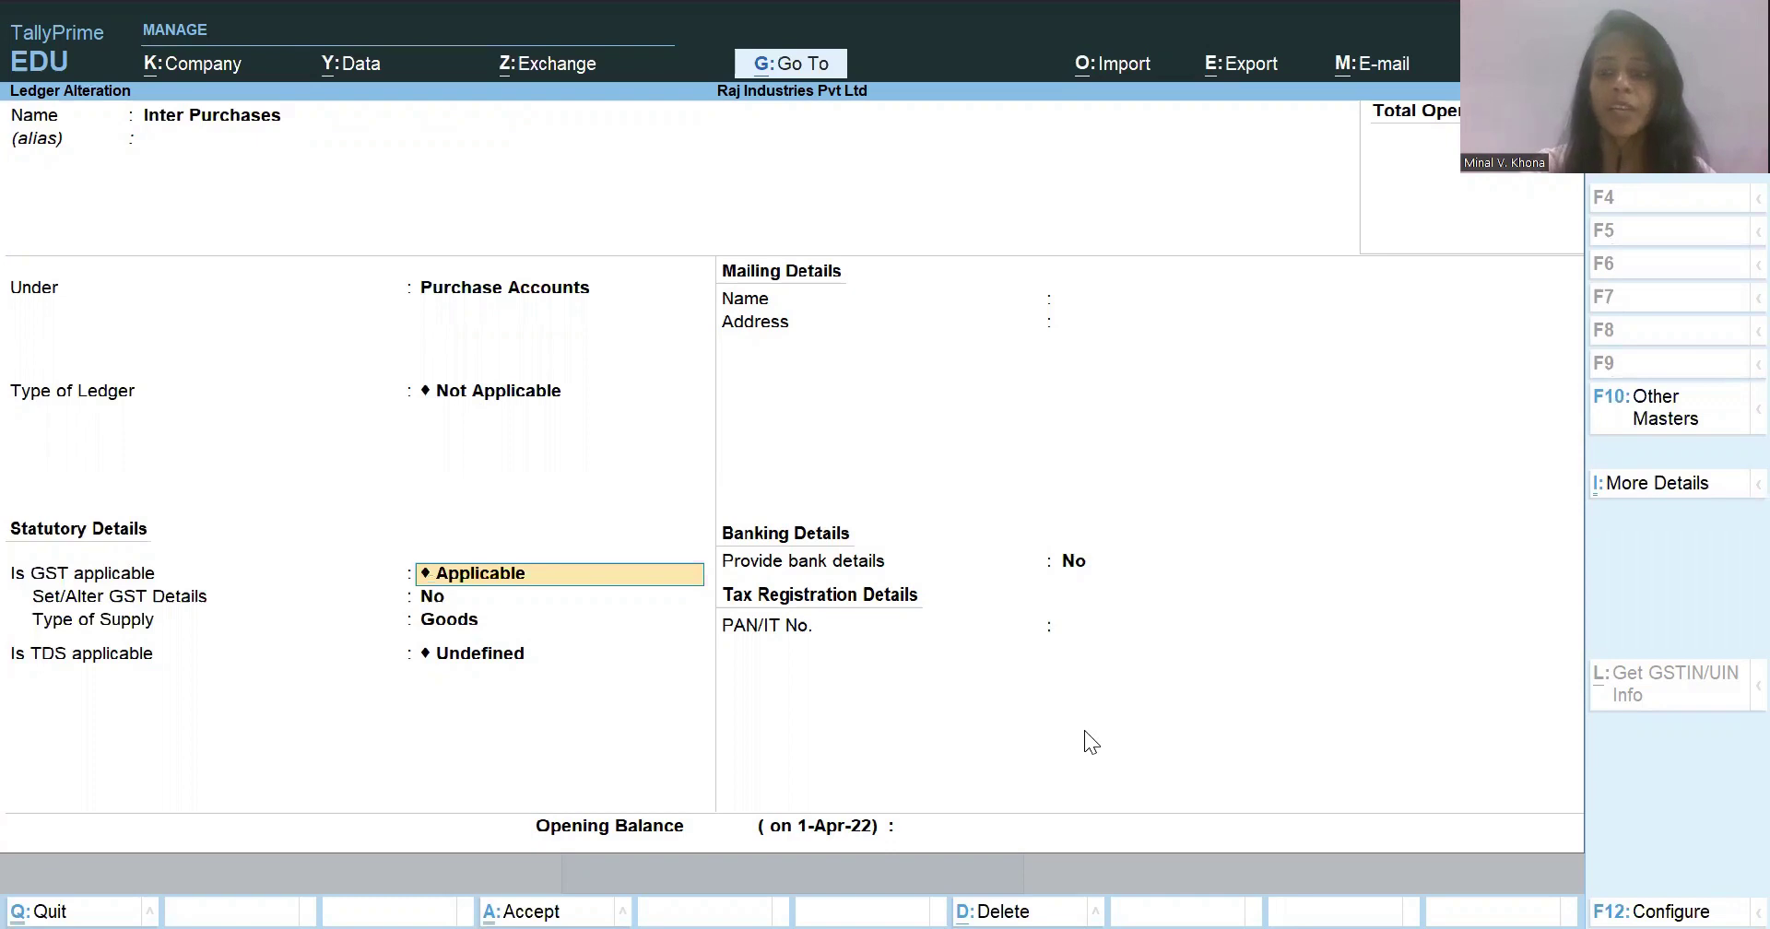
- Add the description "Purchases between two States" to the Inter Purchases ledger through its additional details
left_click(1658, 490)
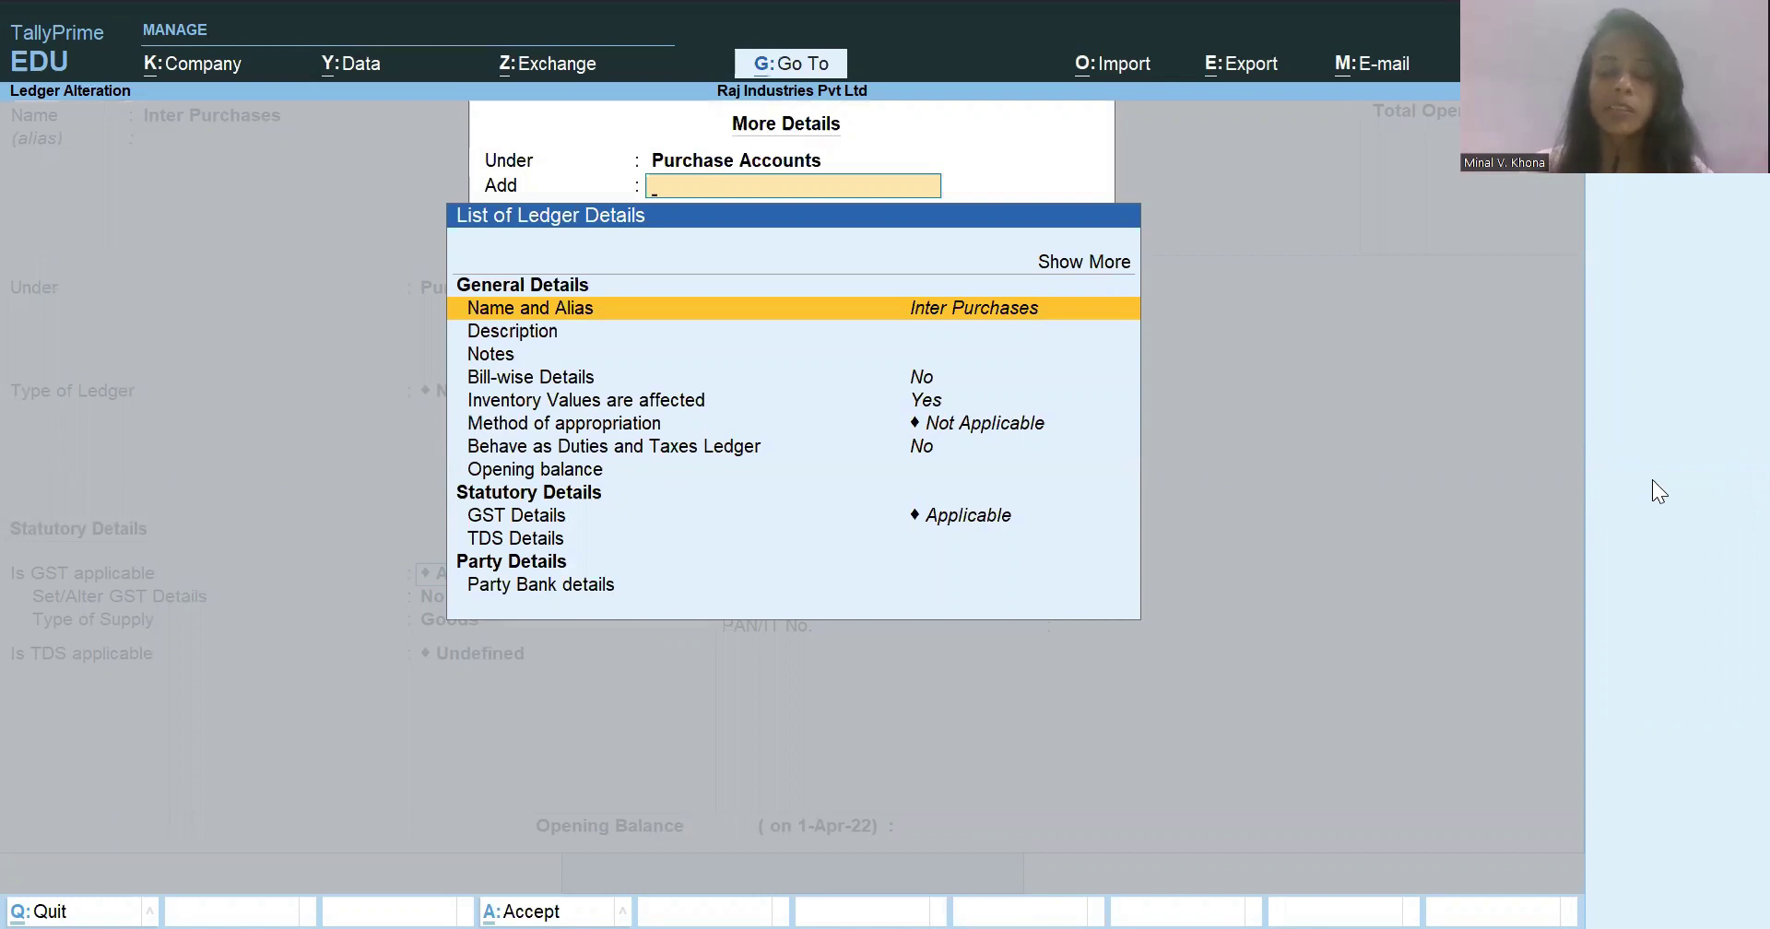
key("Escape")
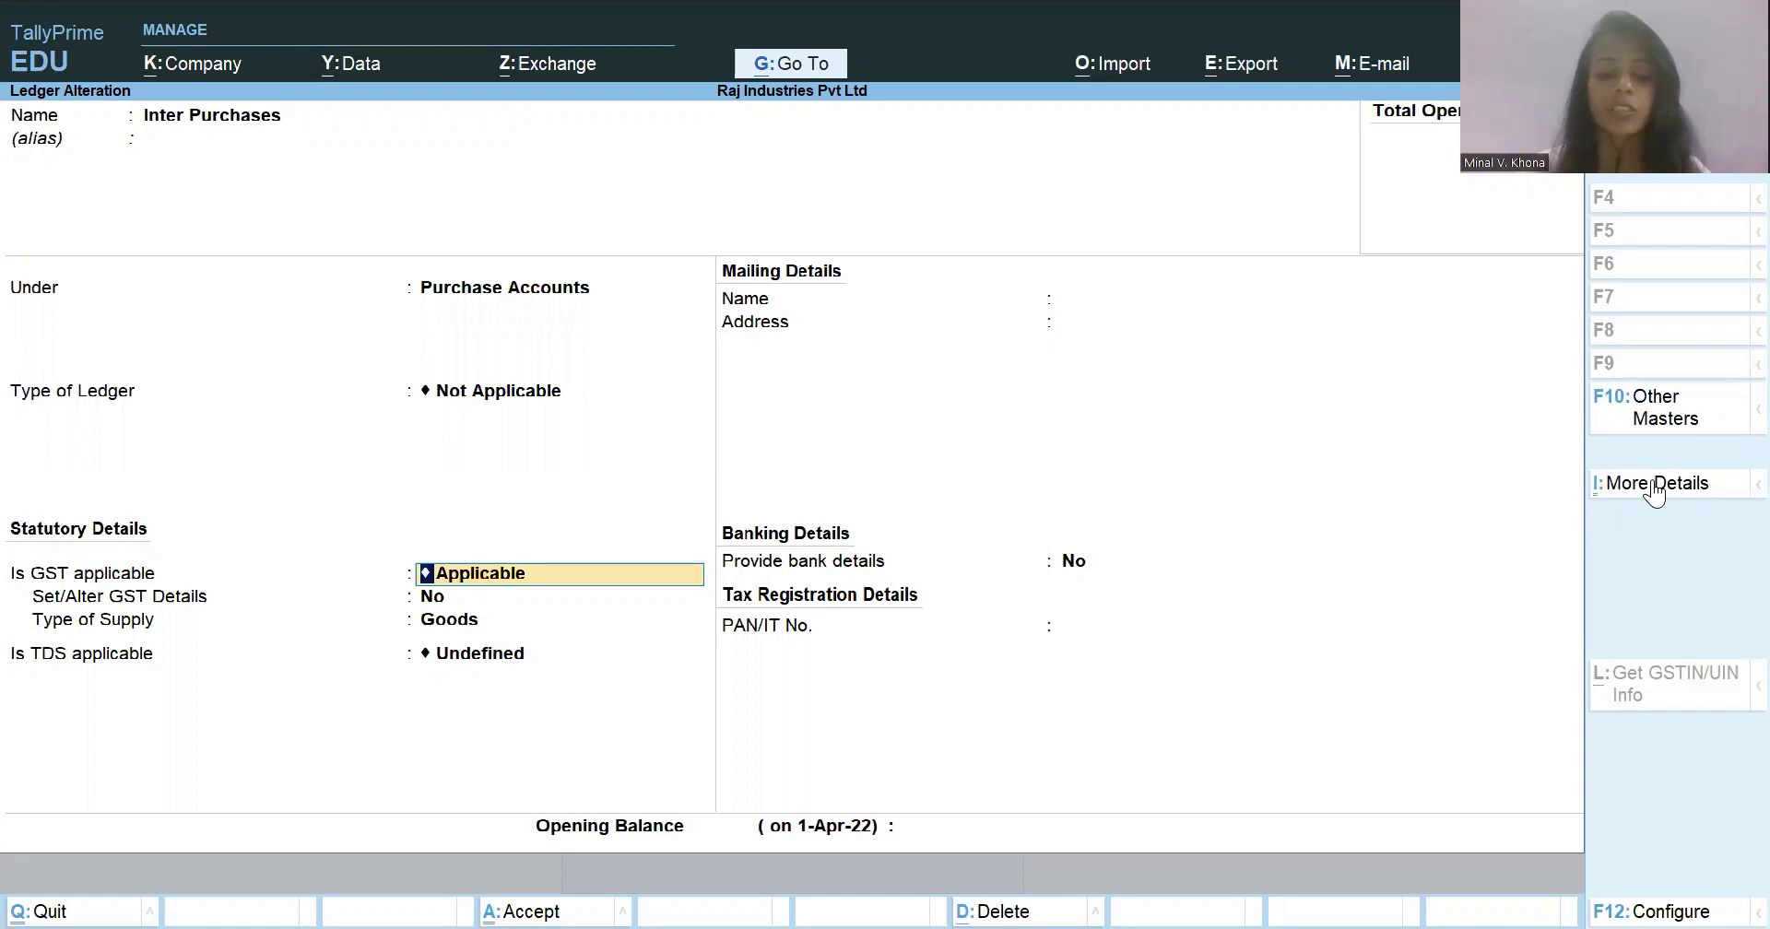
key("ctrl+i")
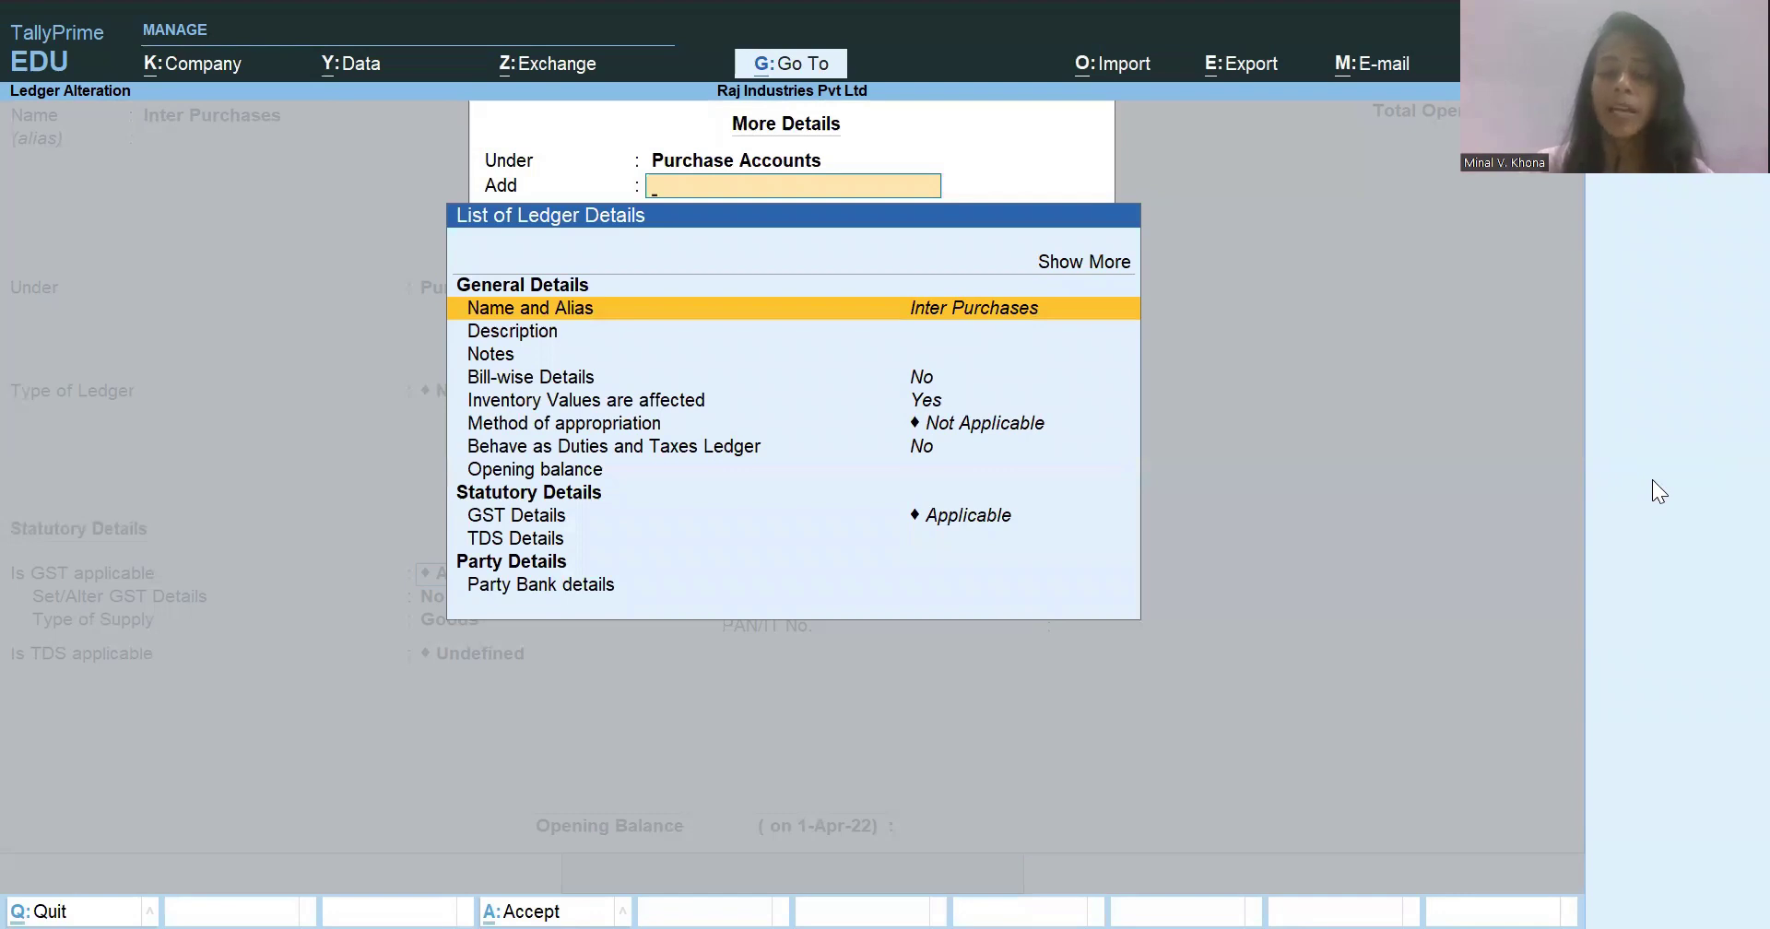
key("Down")
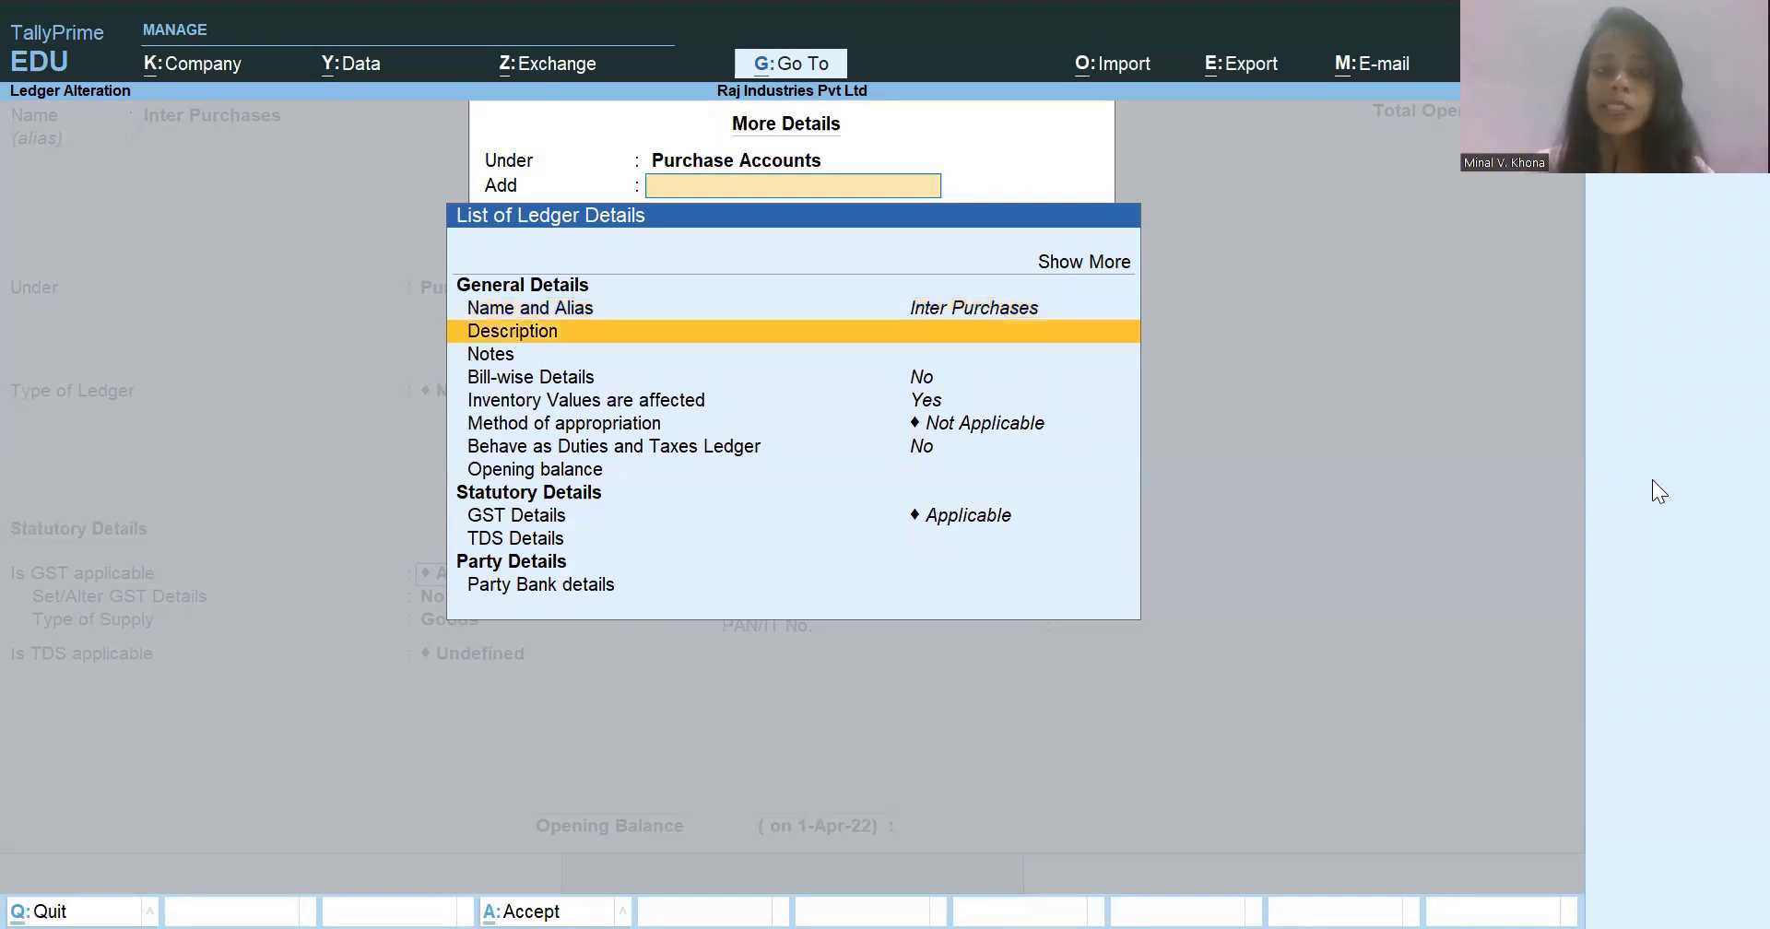
key("Return")
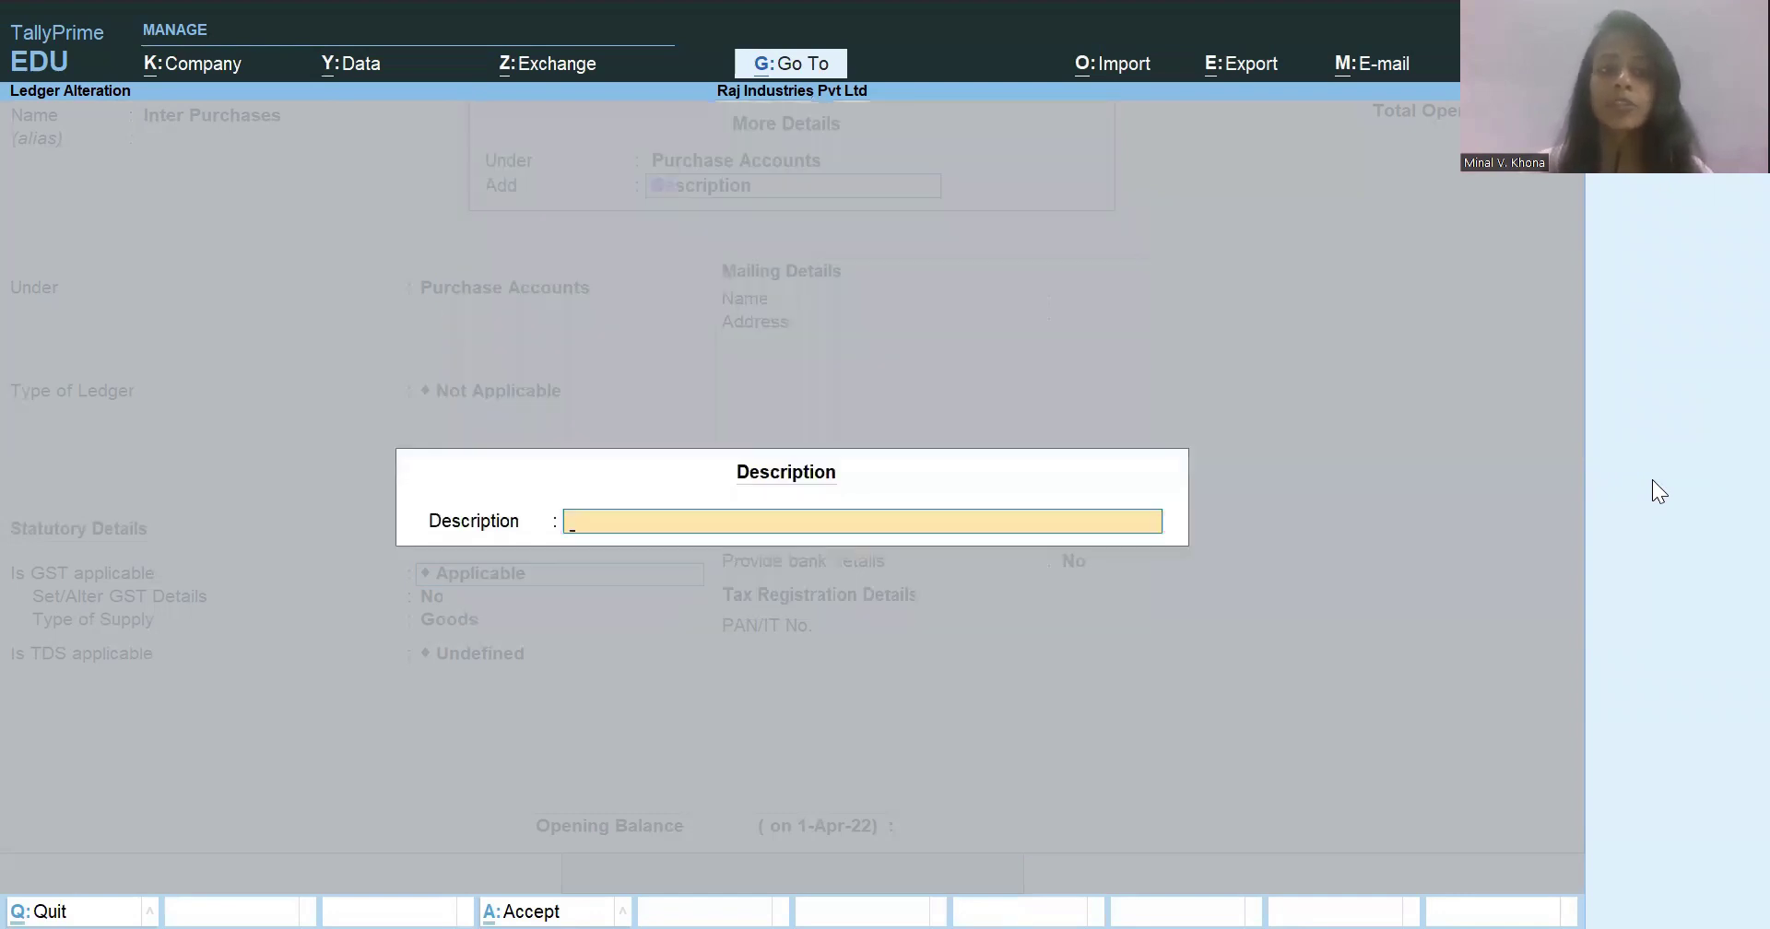
type("Purchases")
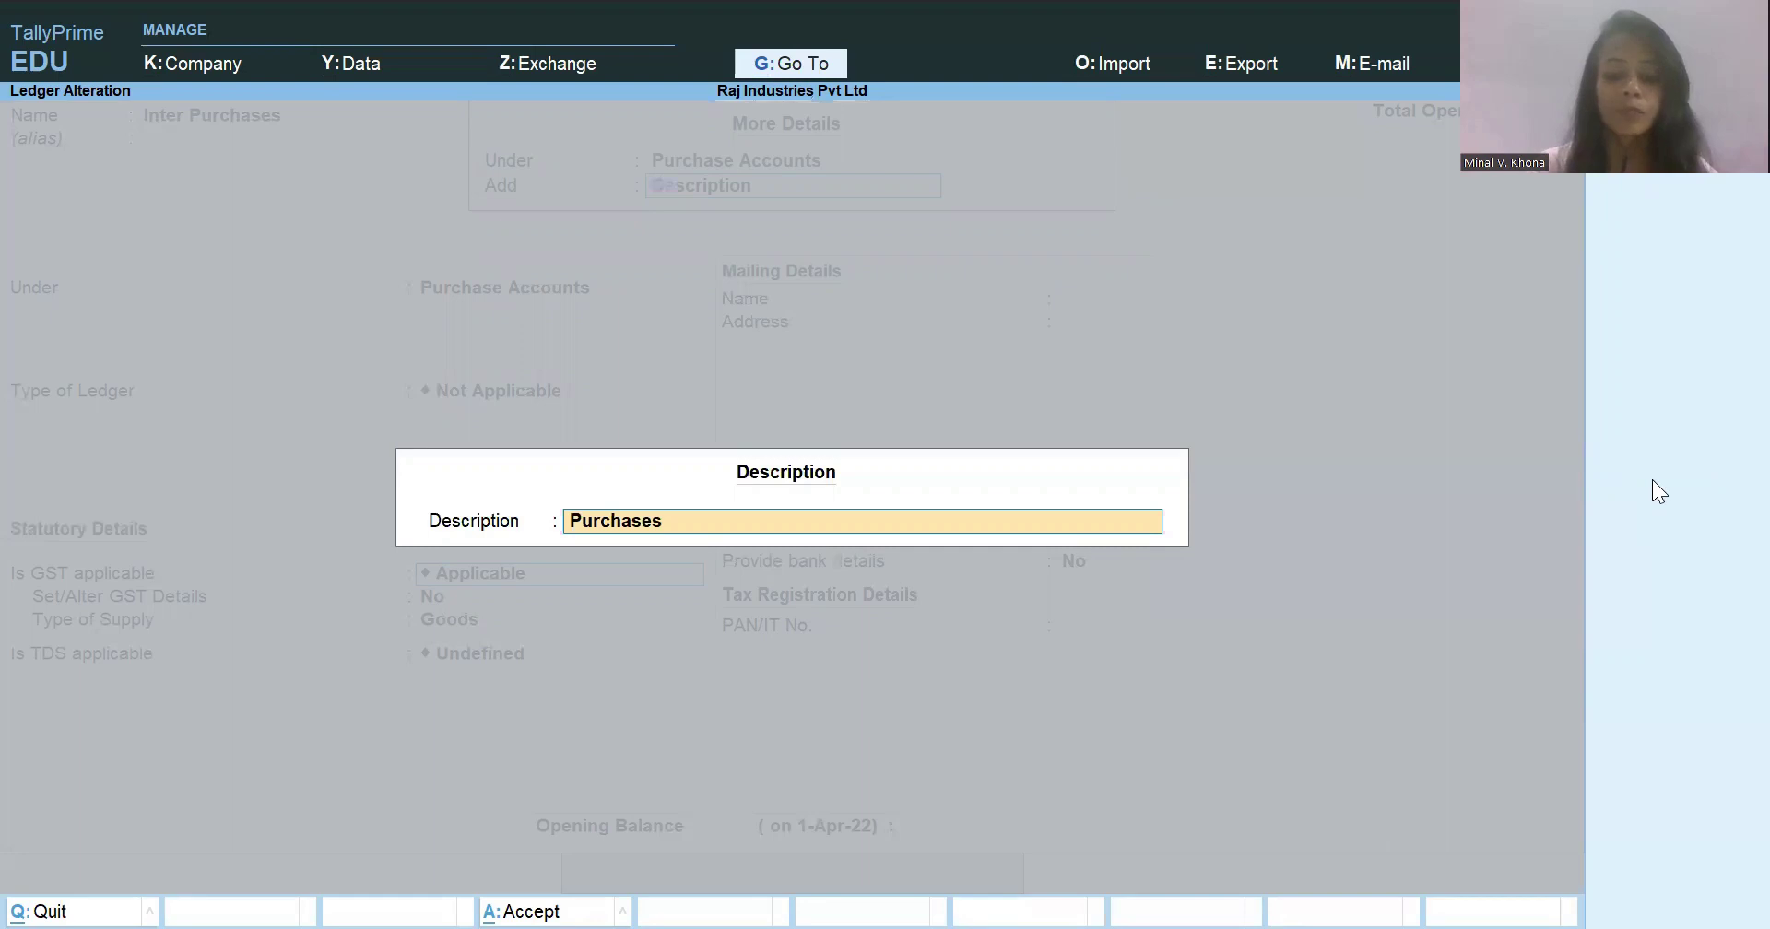
type("between two States.")
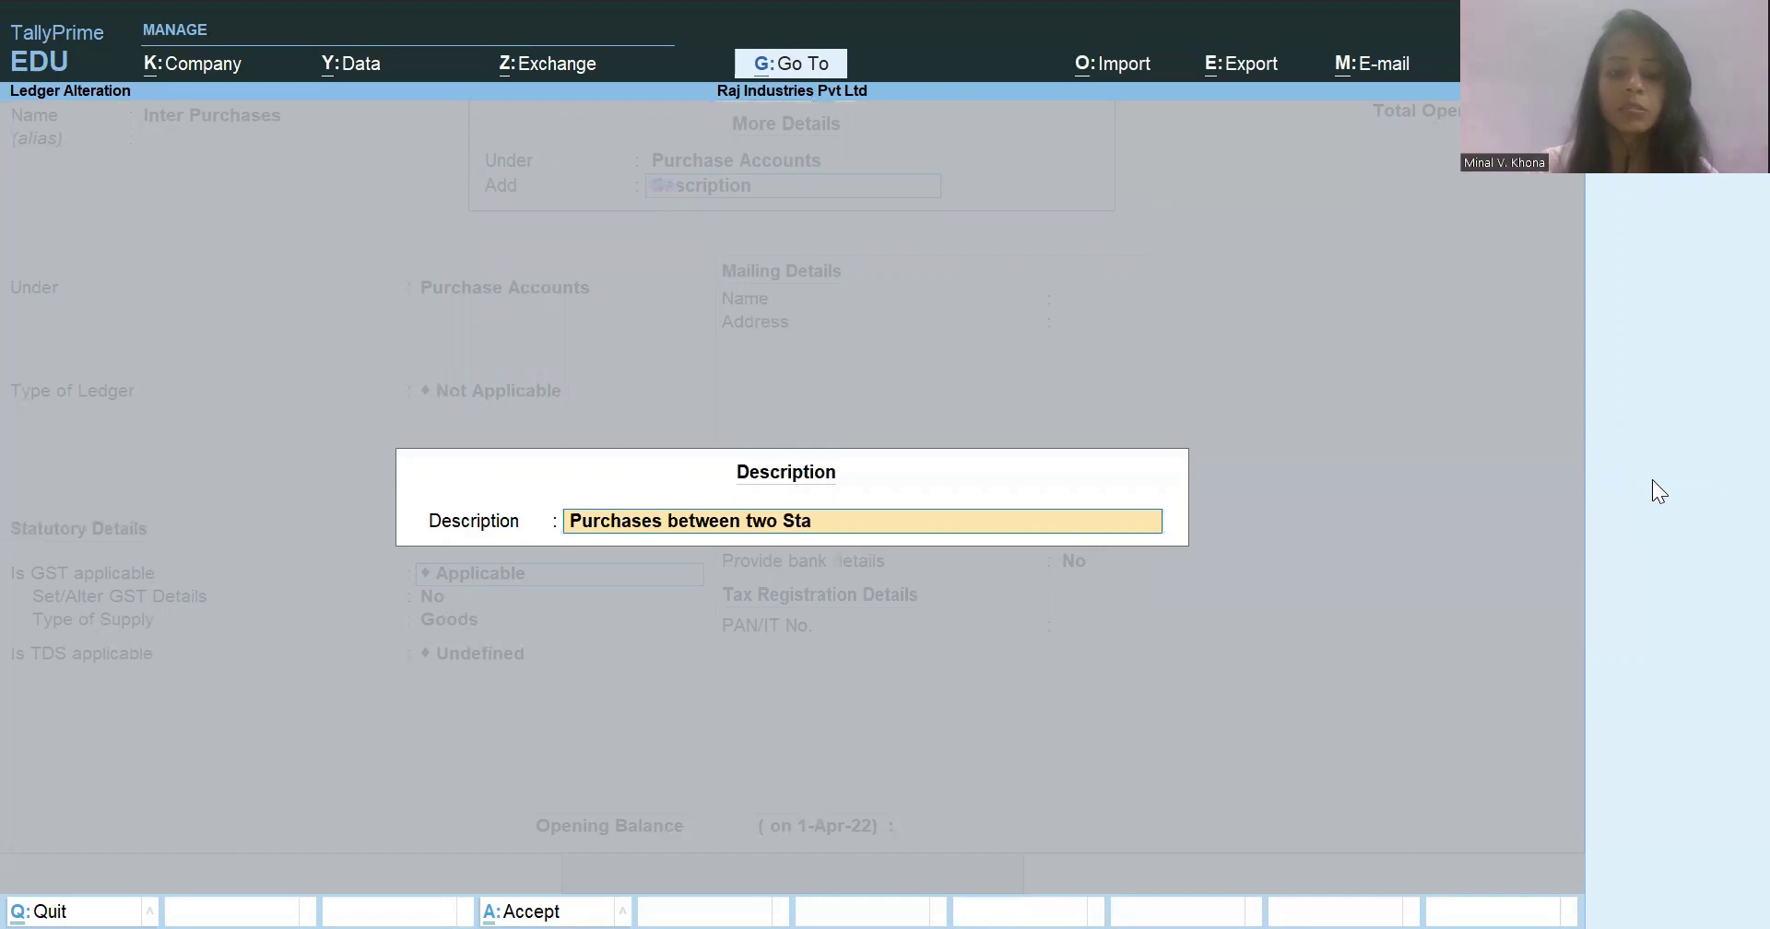
key("Return")
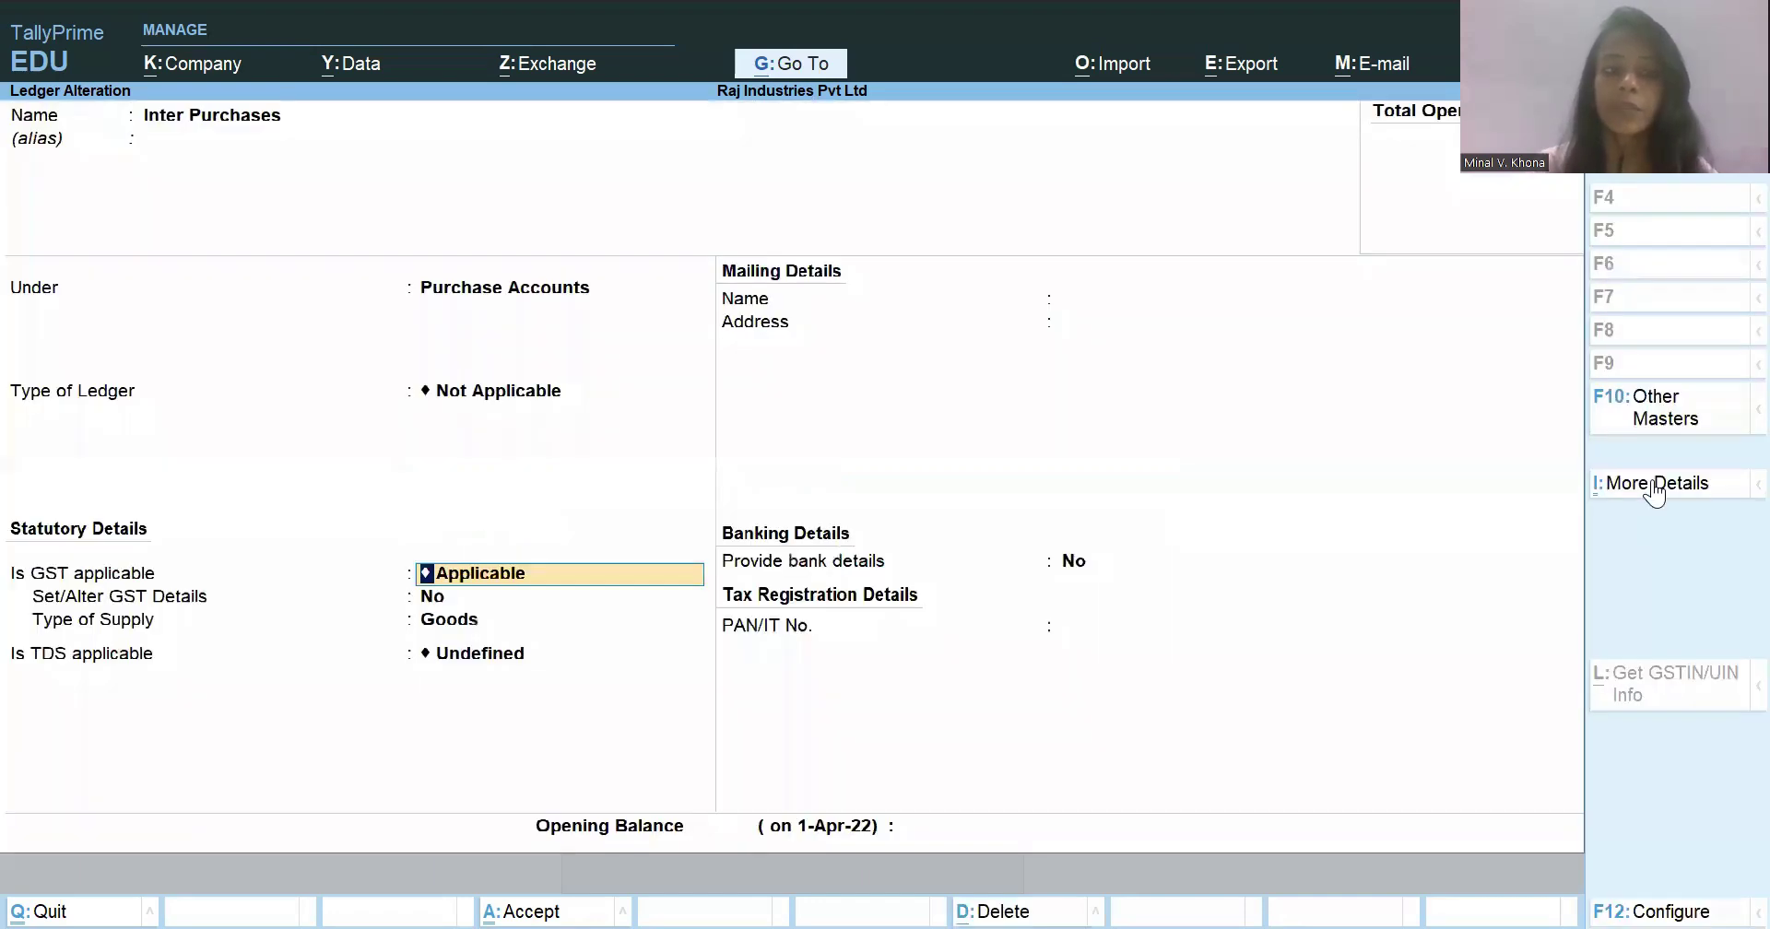
- Review the Inter Purchases ledger's additional details, from description and bill-wise details through GST, TDS and party bank details
key("ctrl")
left_click(1656, 483)
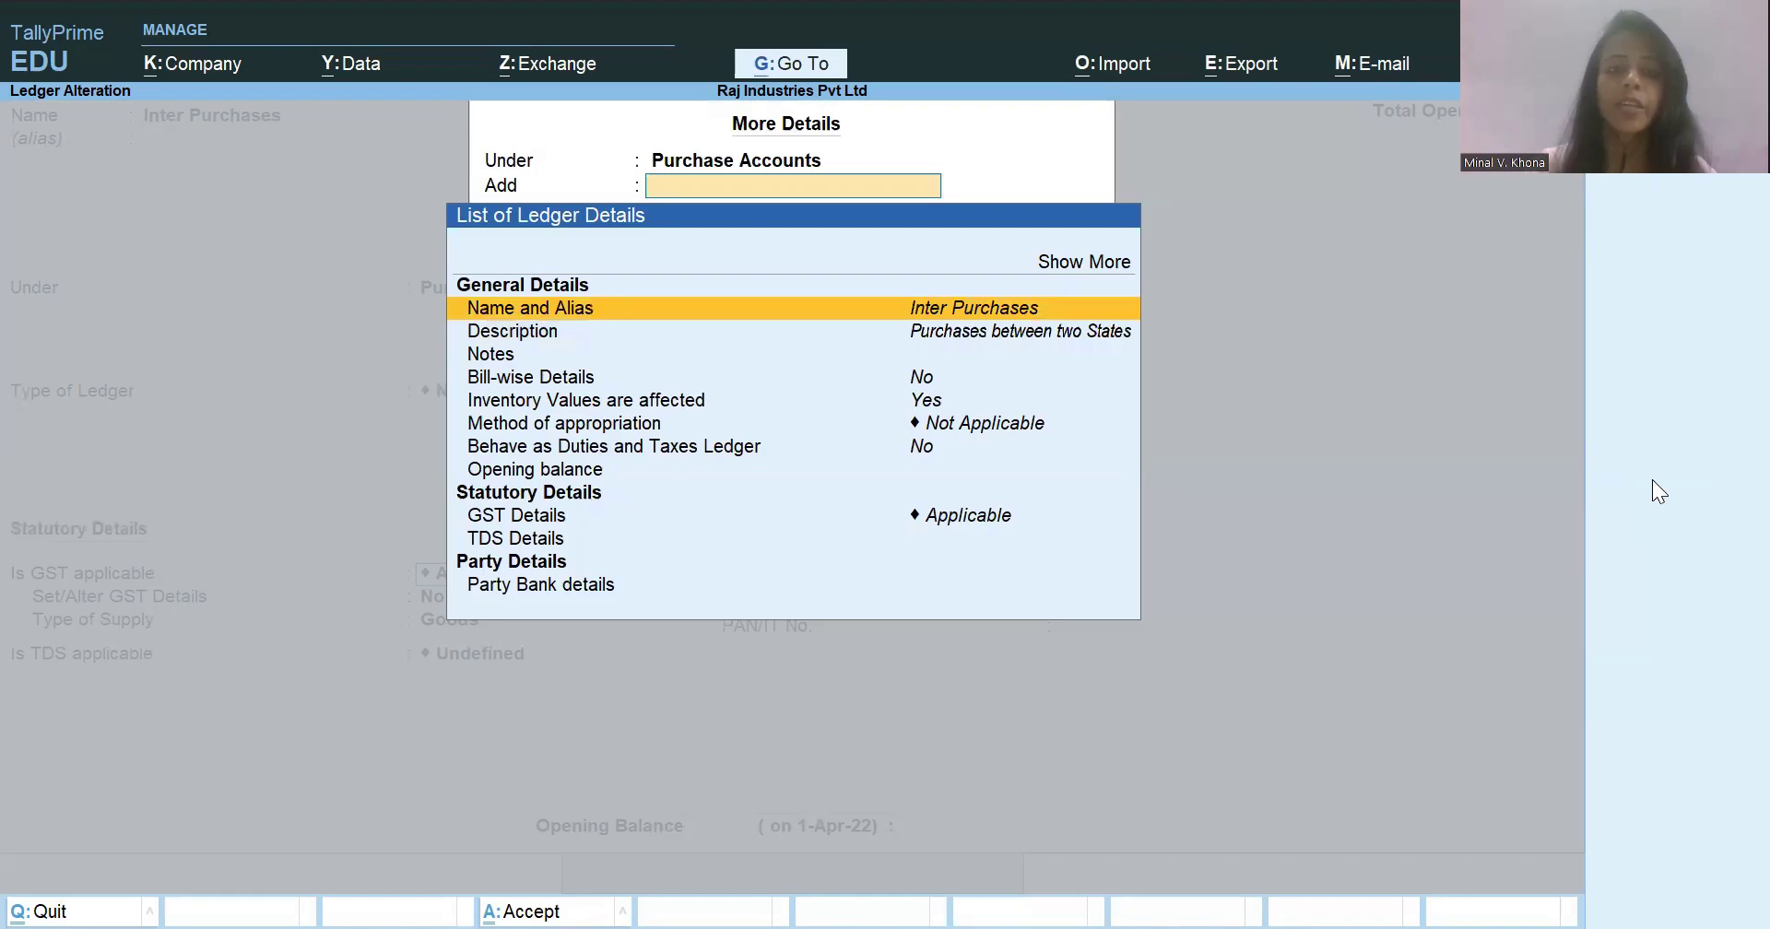
key("Down")
key("Down")
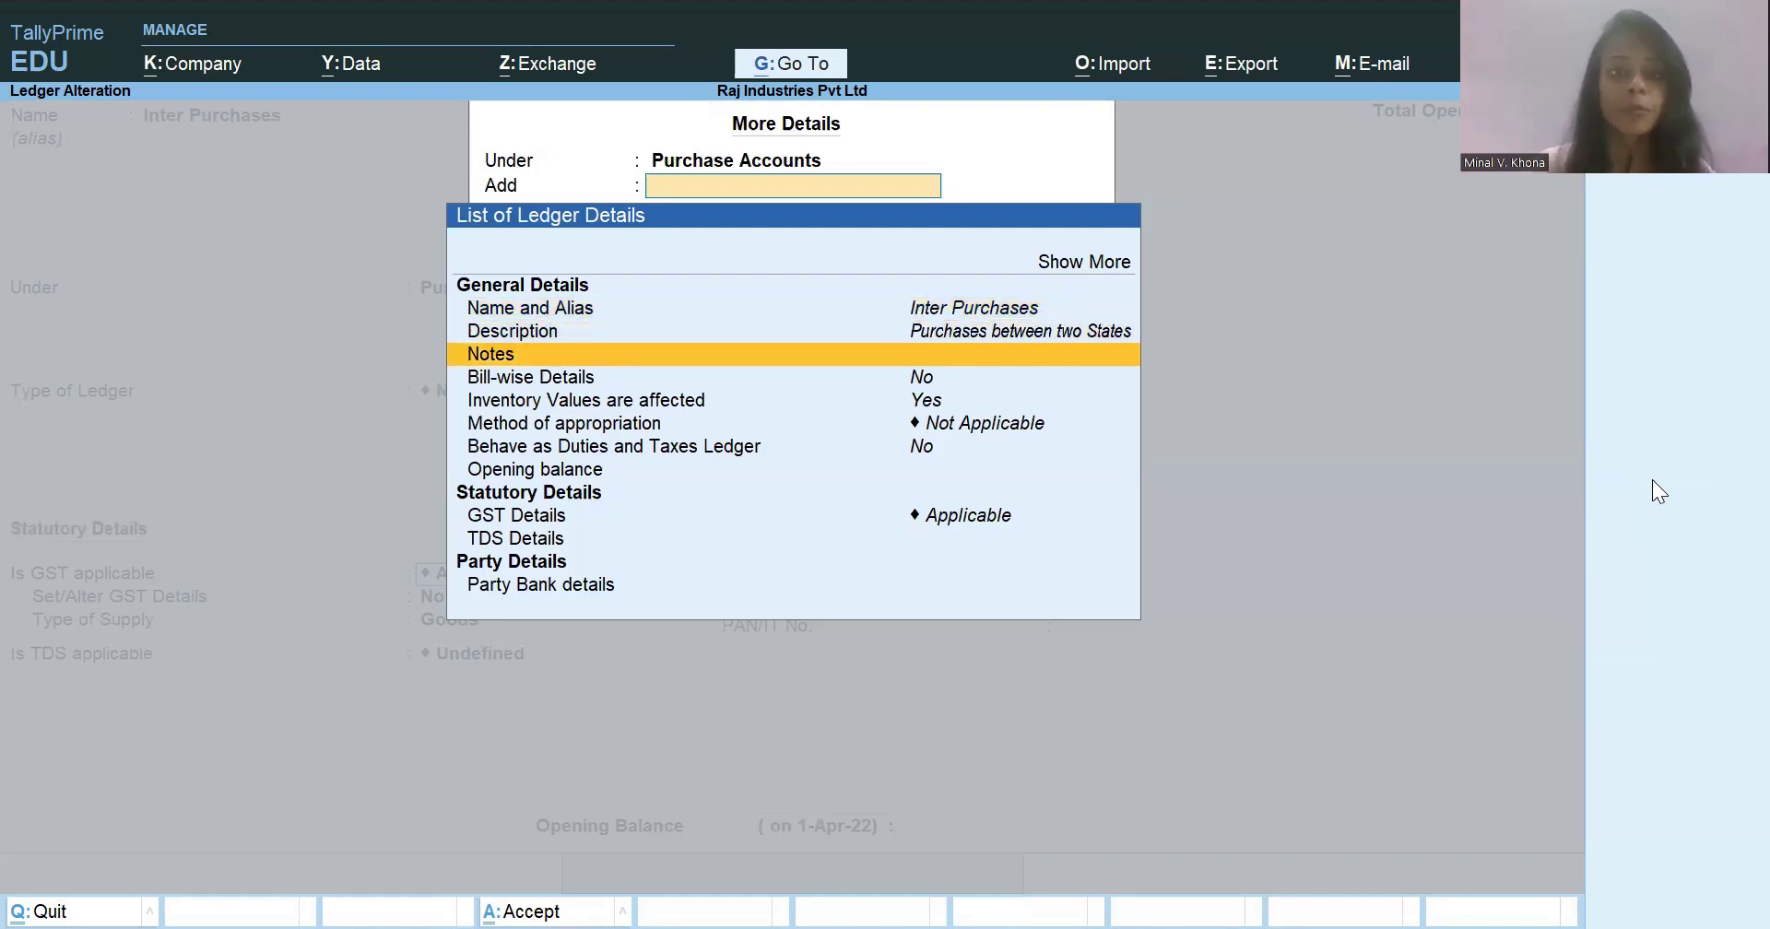
key("Down")
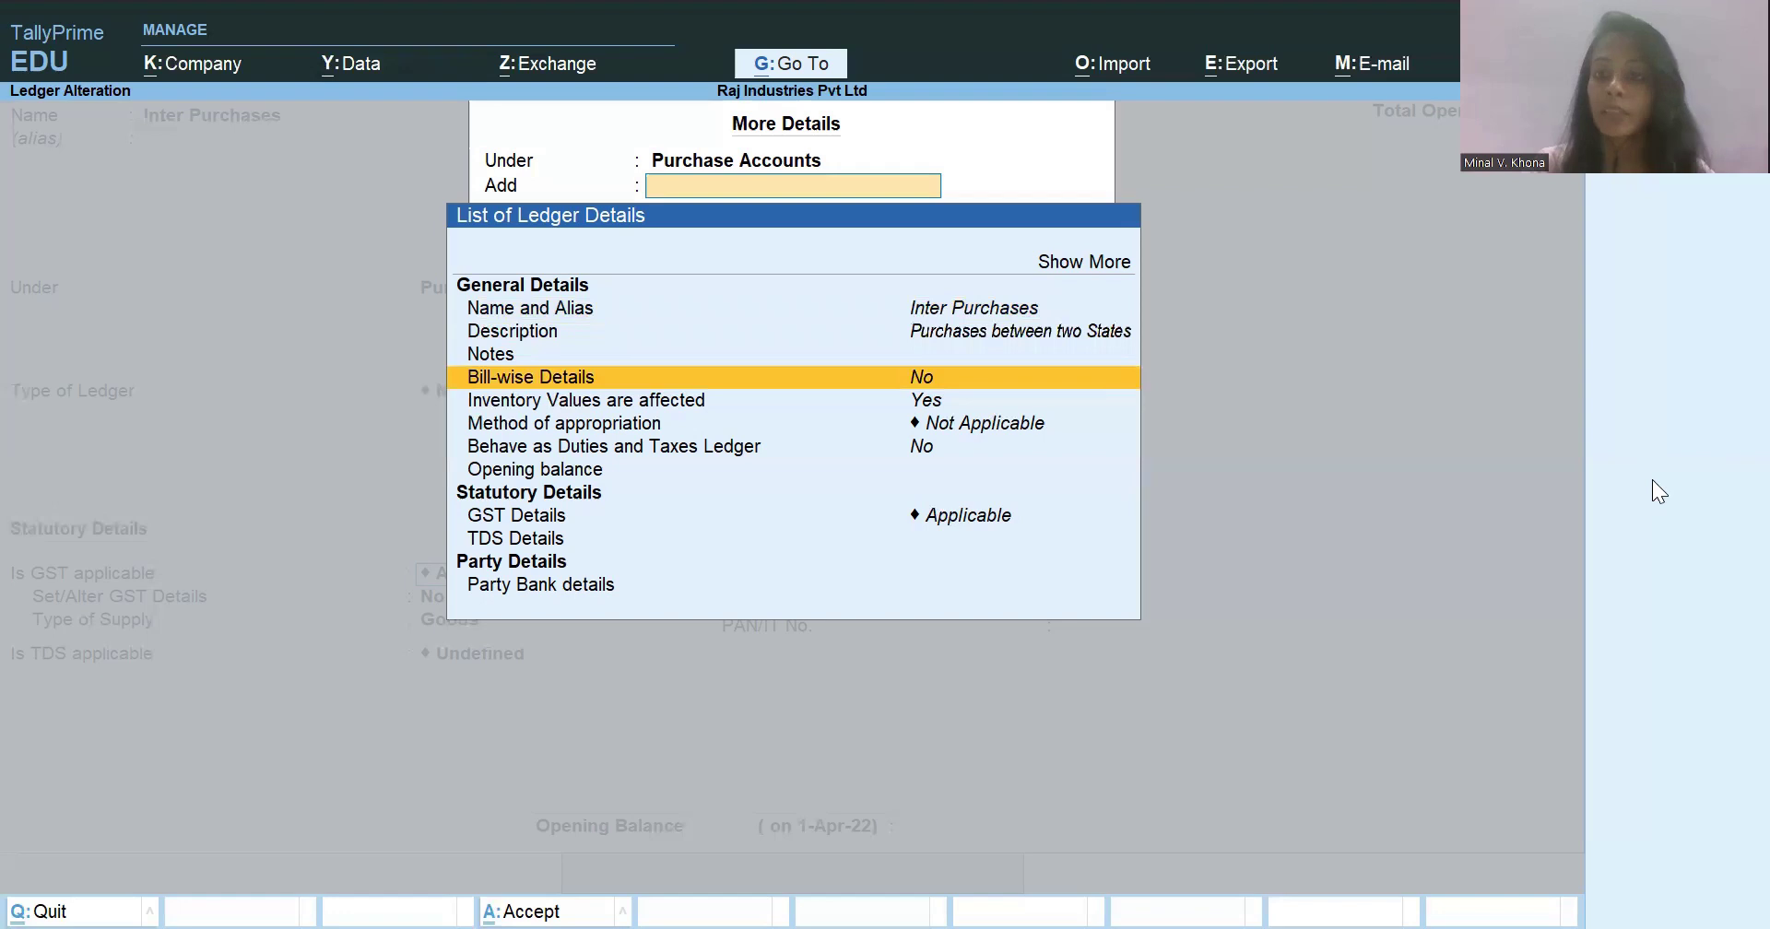
key("Down")
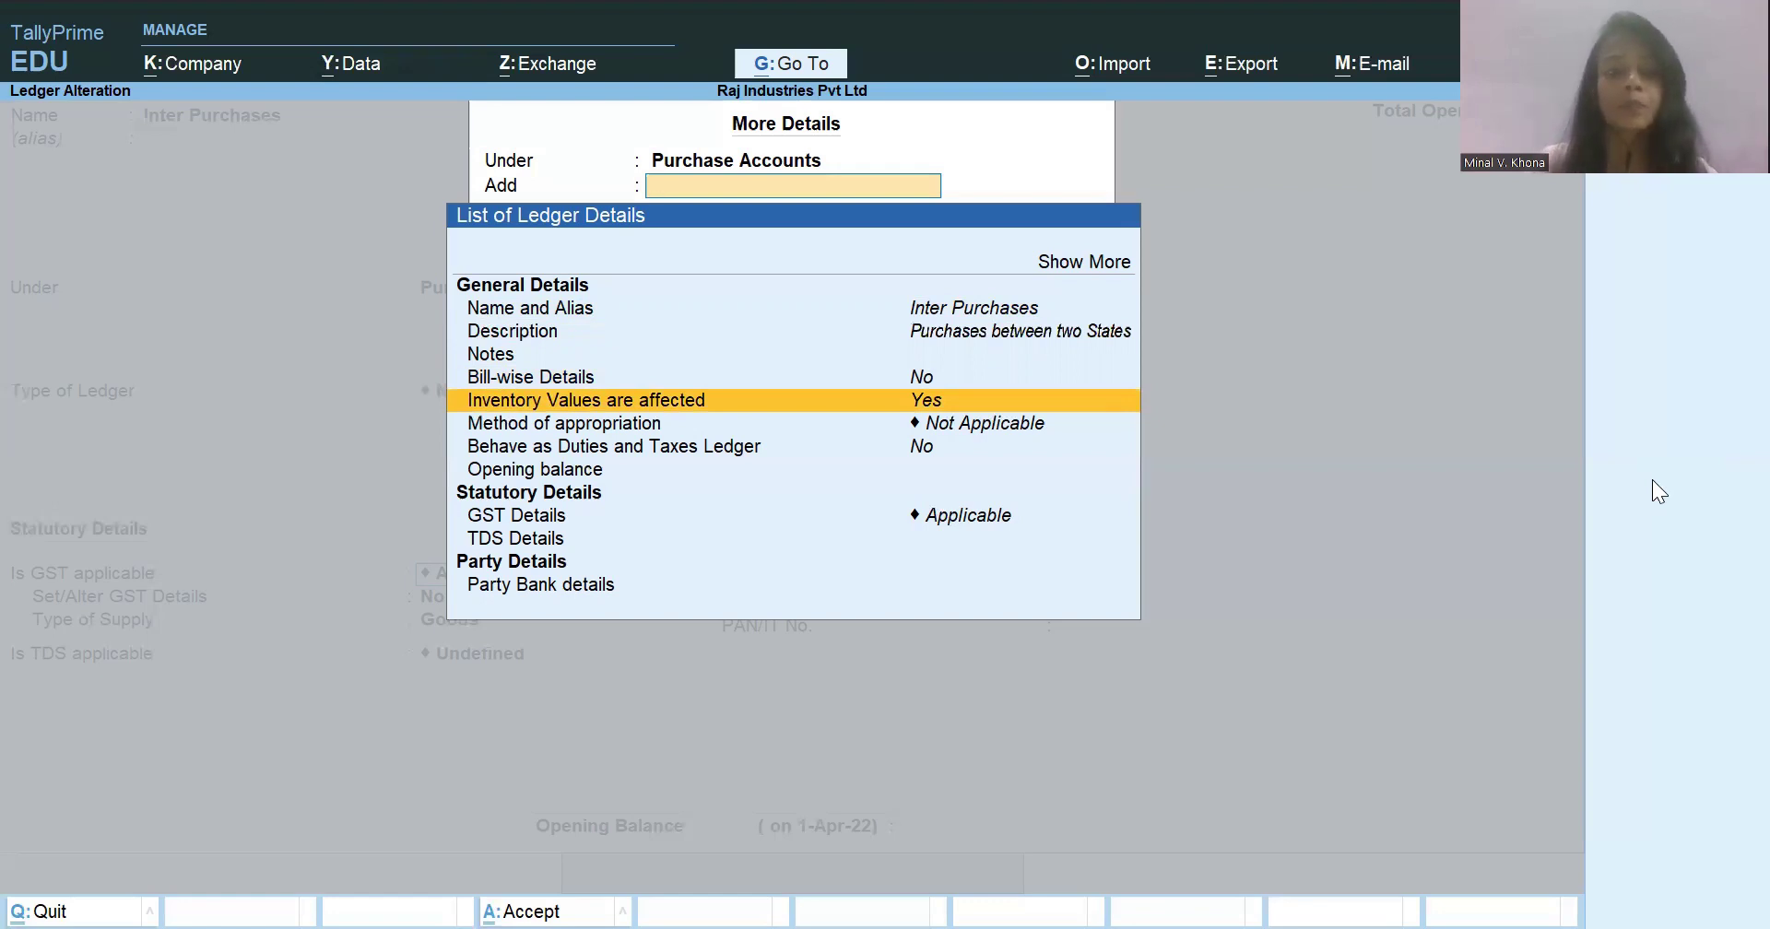
key("Down")
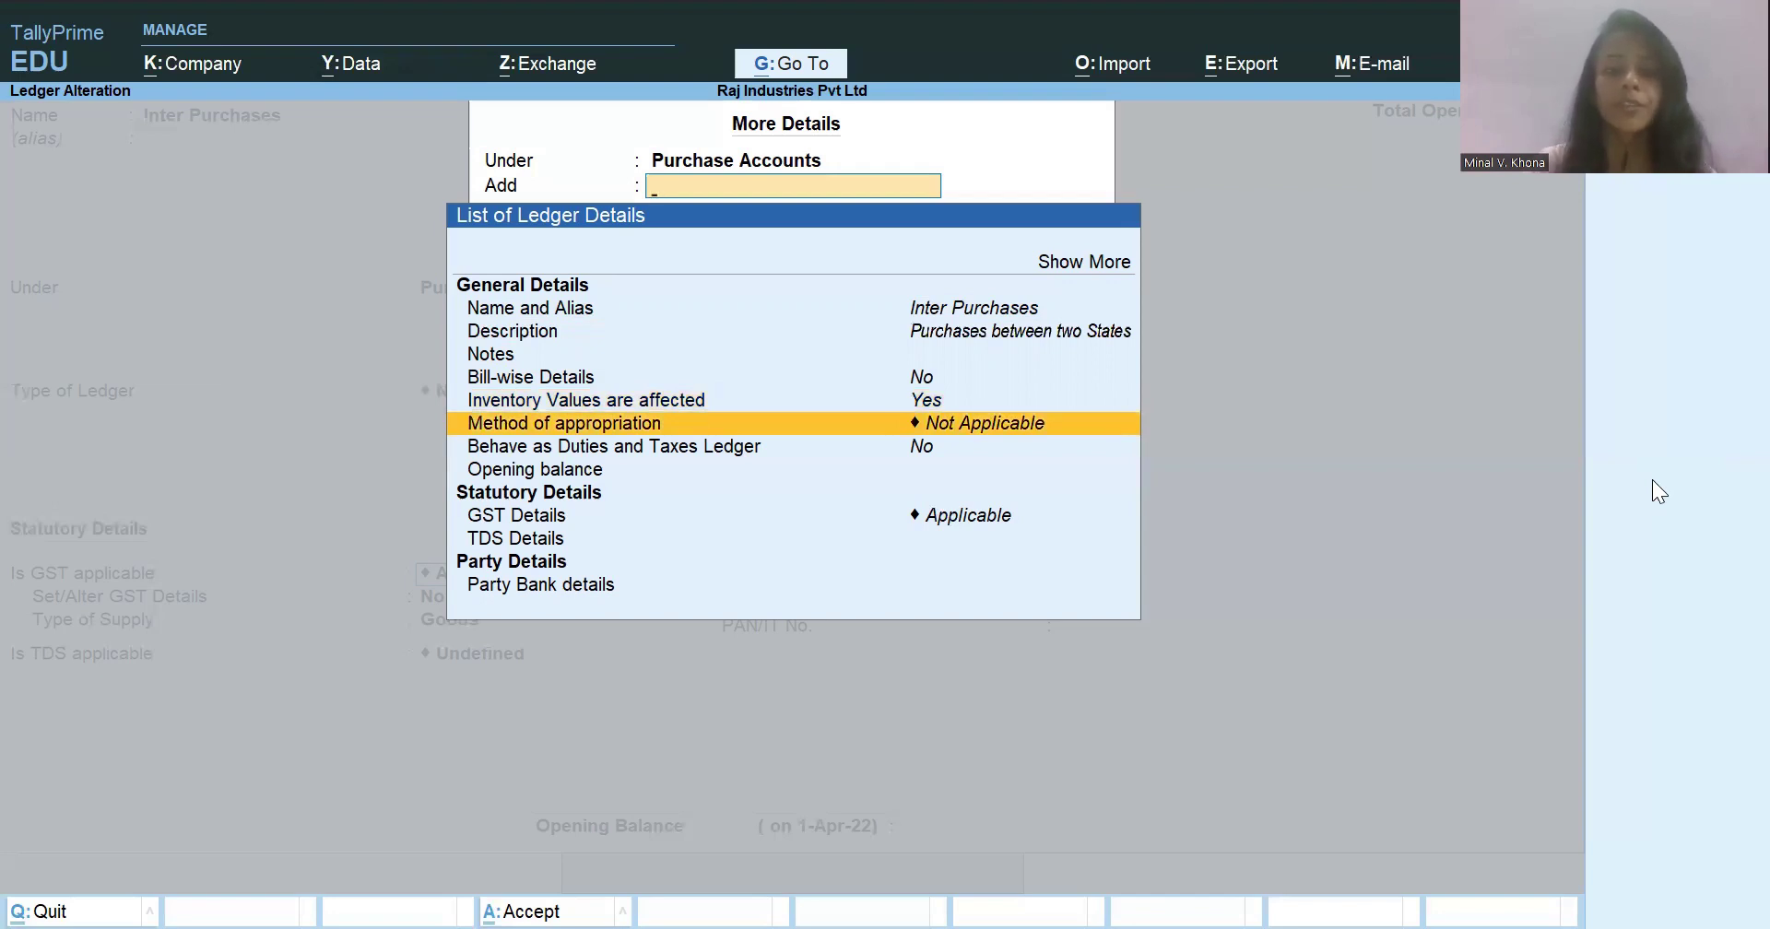
key("Down")
key("Down")
key("Down")
key("Down")
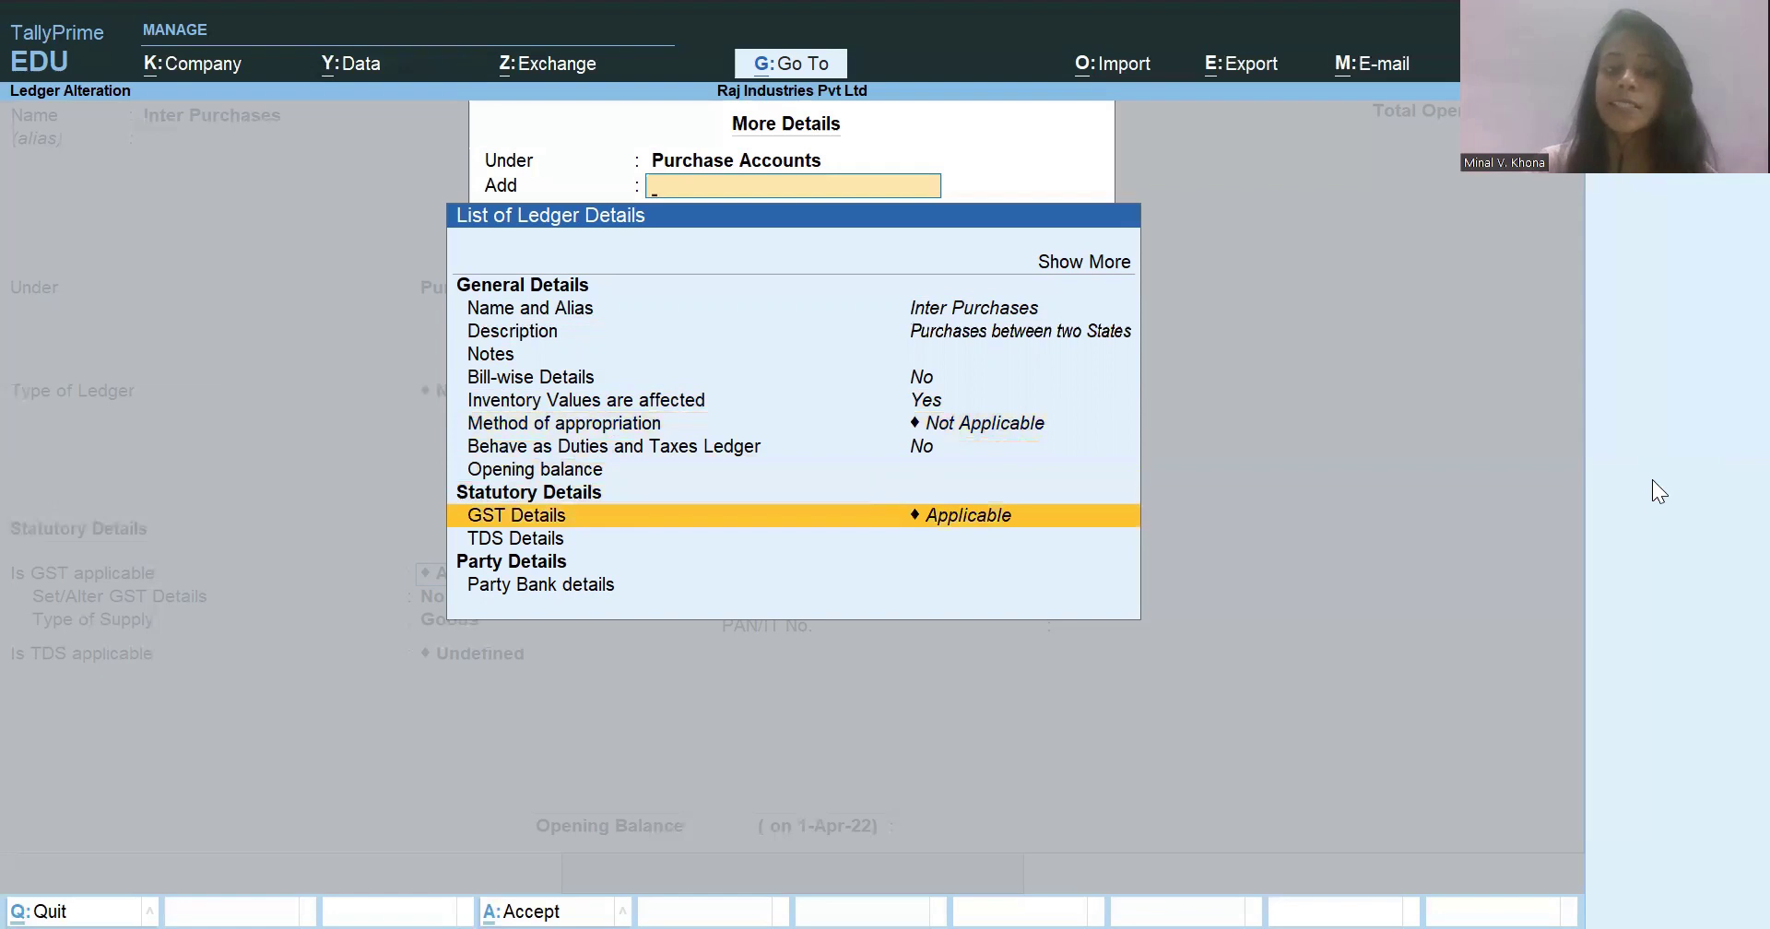
key("Down")
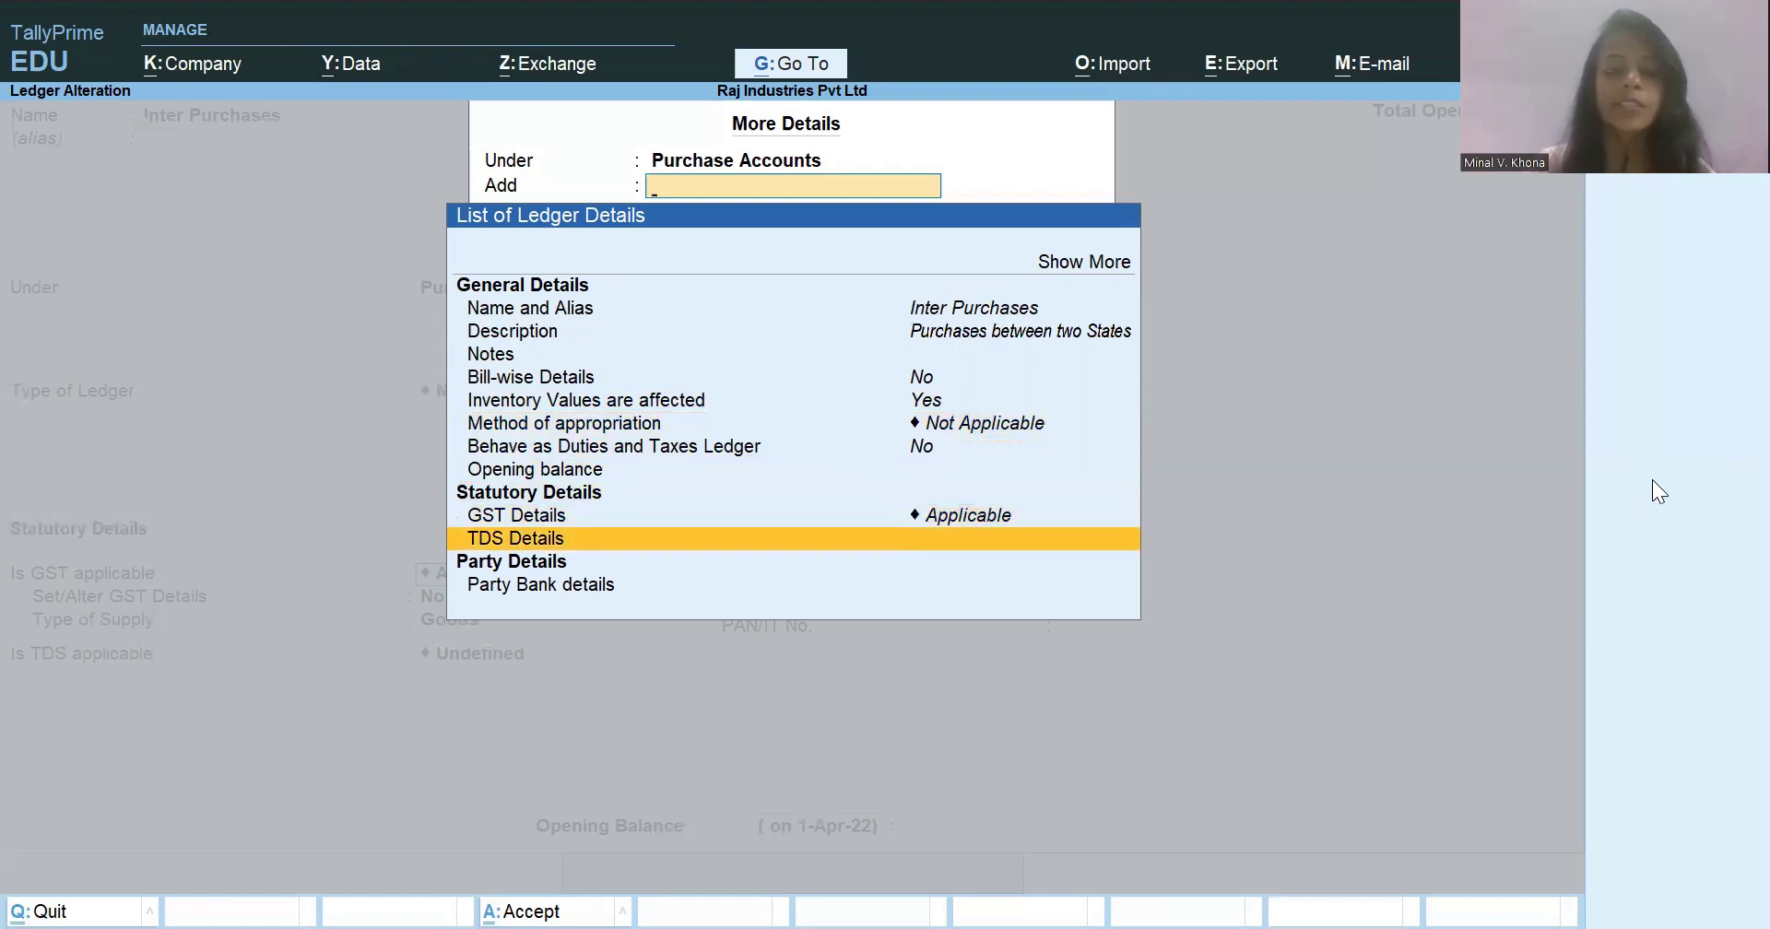
key("Down")
key("Down")
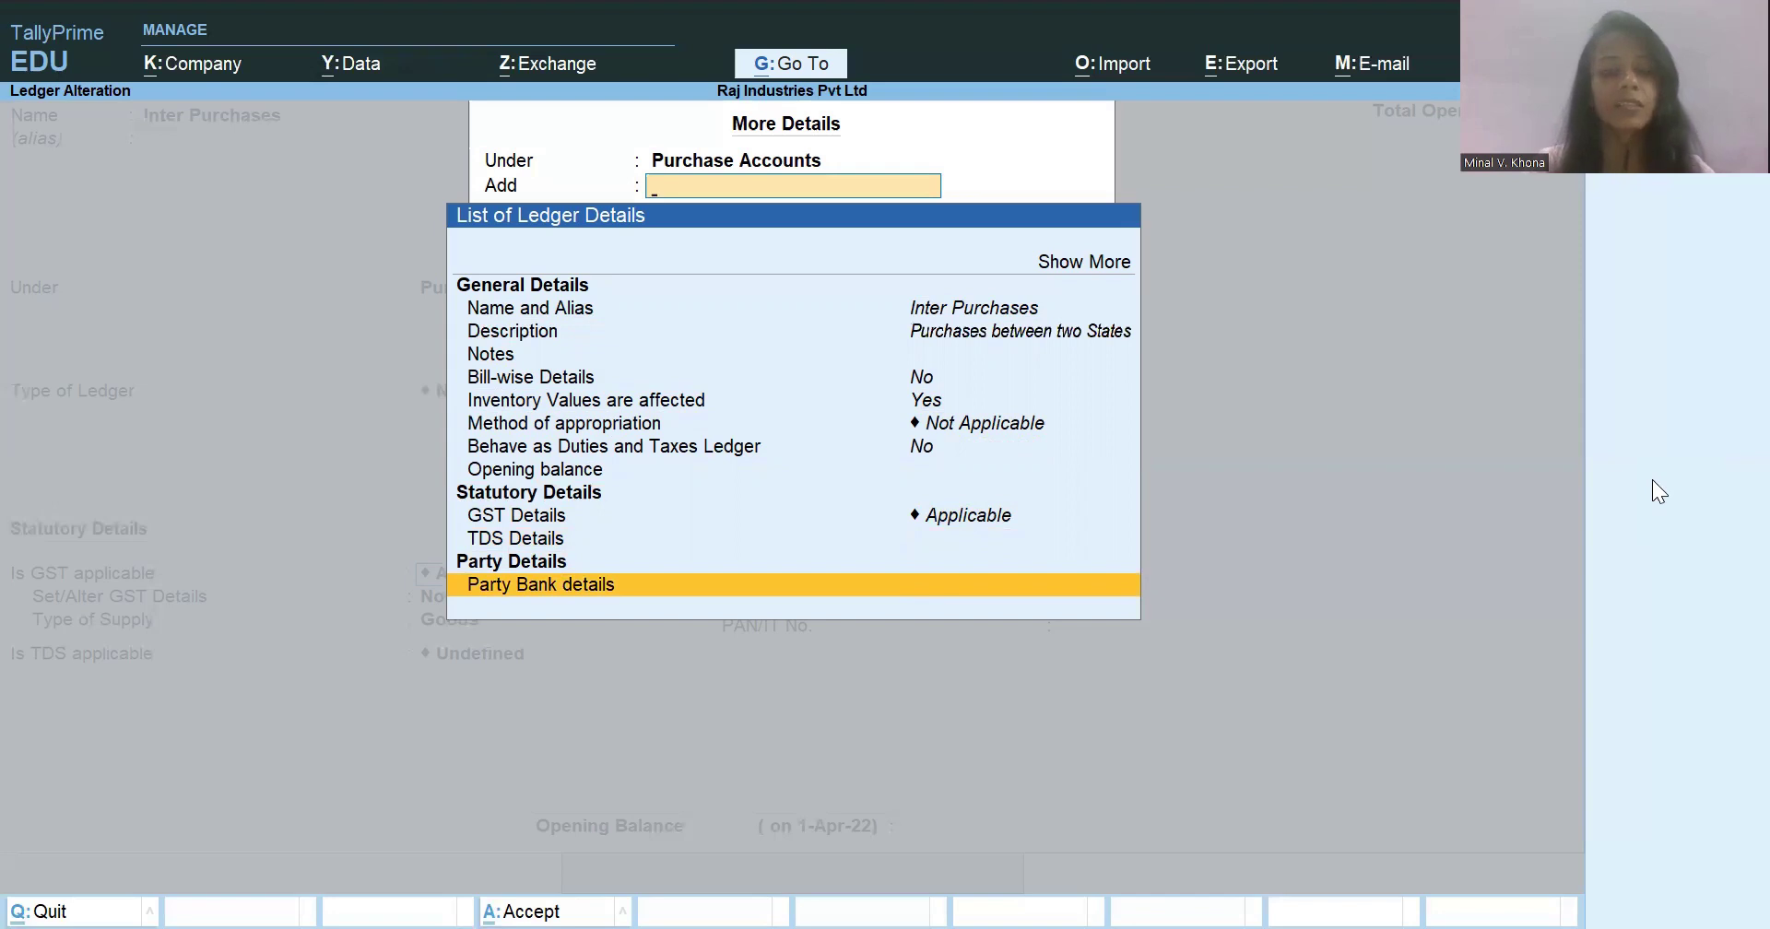
key("Escape")
- Save the altered Inter Purchases ledger with its remaining fields as they are, and return to the Gateway of Tally
key("Return")
key("Return")
key("Return")
key("Return")
key("Return")
key("Return")
key("Return")
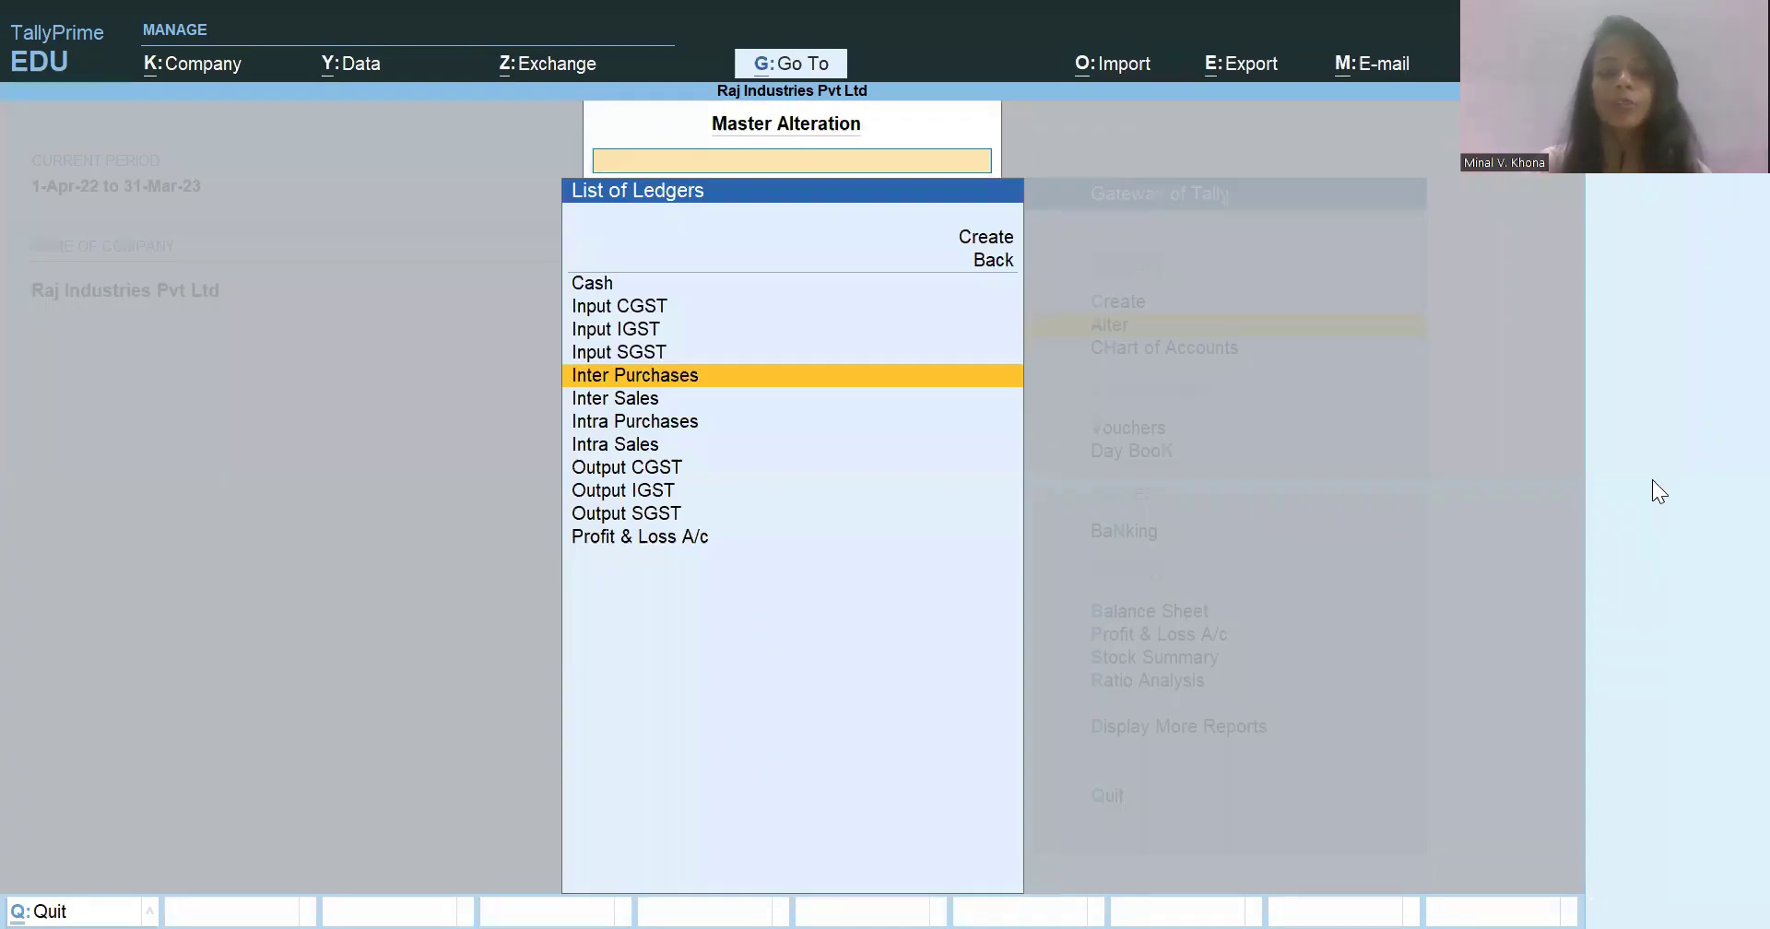
key("Escape")
key("Escape")
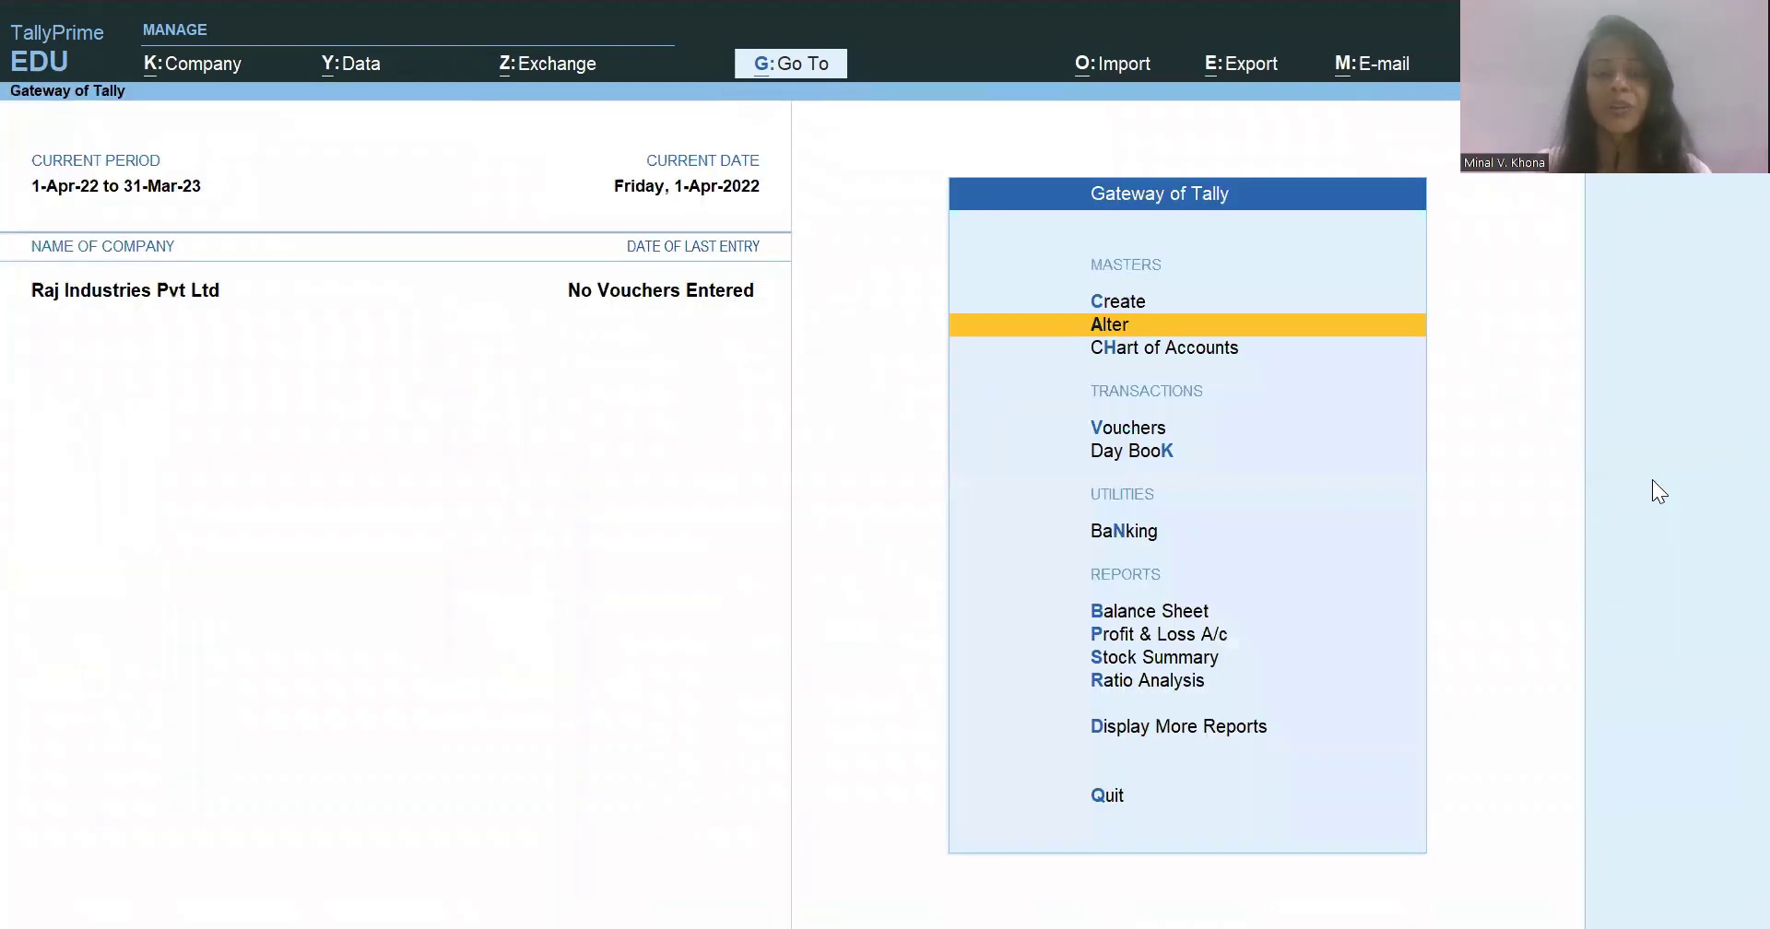